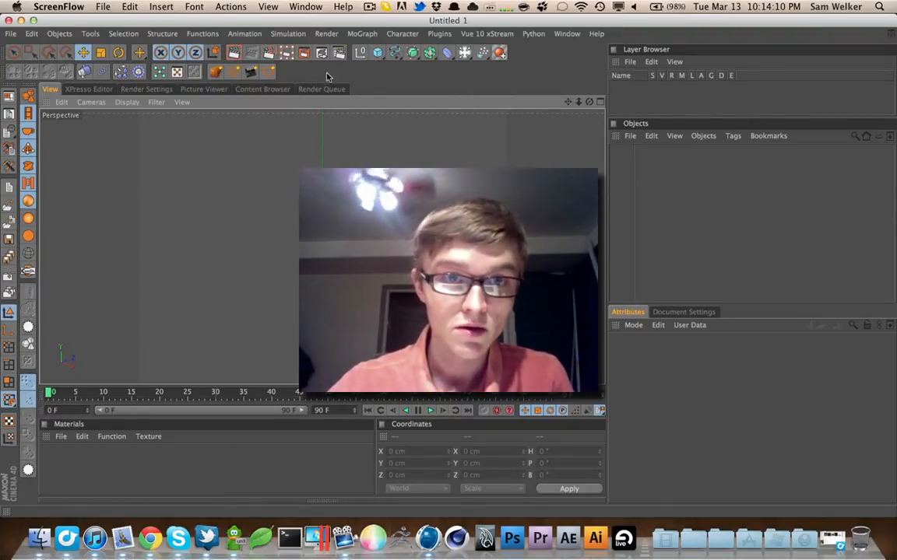
# Add a TurbulenceFD Container object to the scene
pyautogui.click(217, 72)
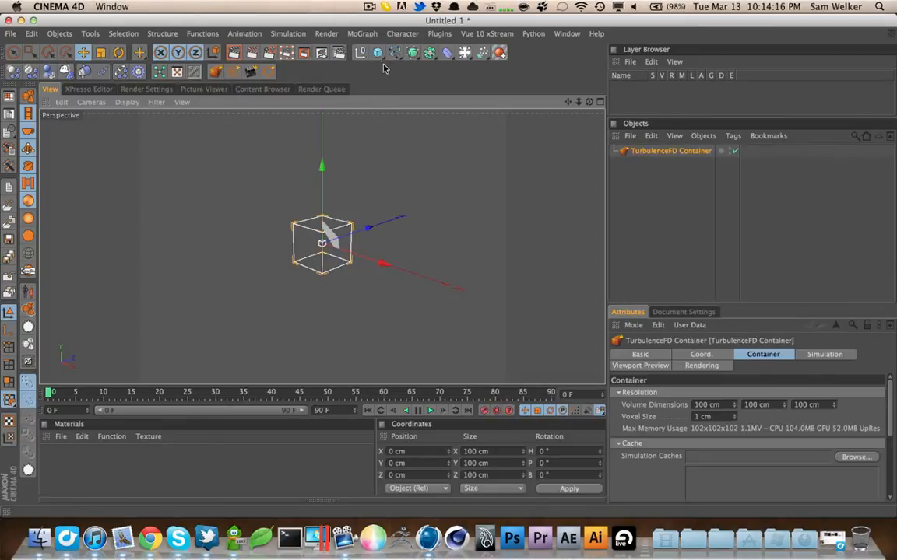
pyautogui.click(433, 33)
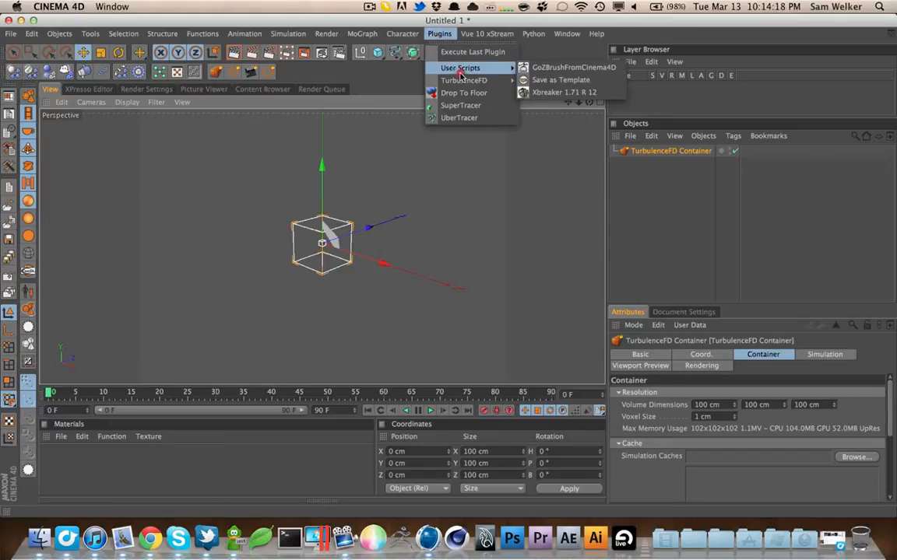
pyautogui.click(493, 81)
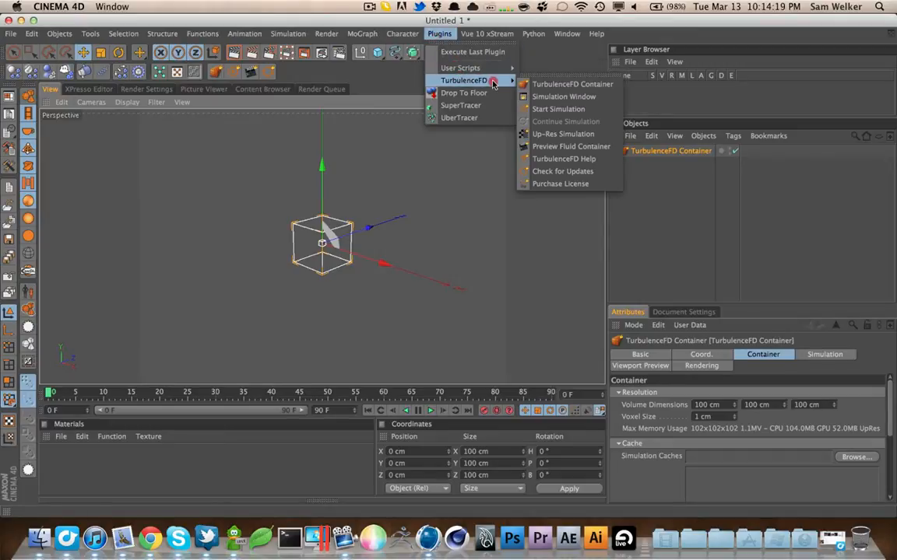
pyautogui.click(551, 54)
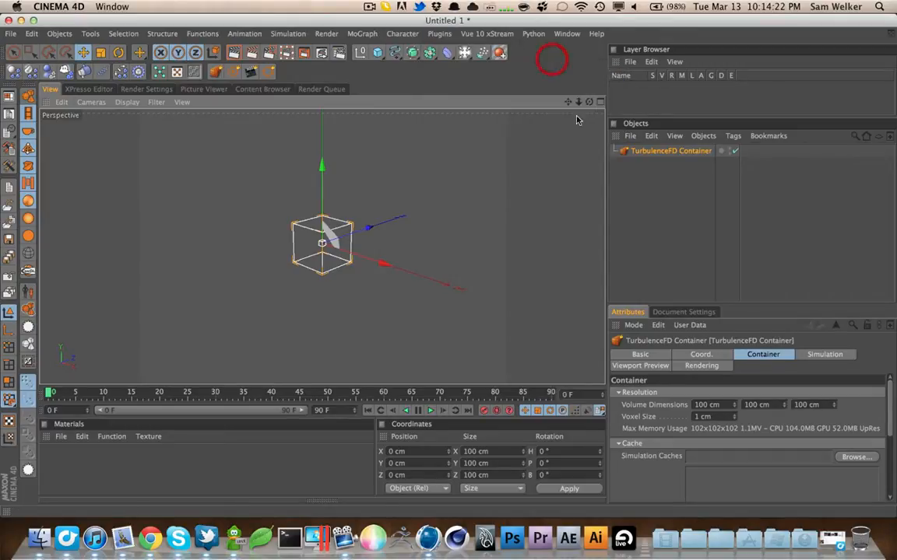
pyautogui.moveTo(685, 305); pyautogui.dragTo(685, 270)
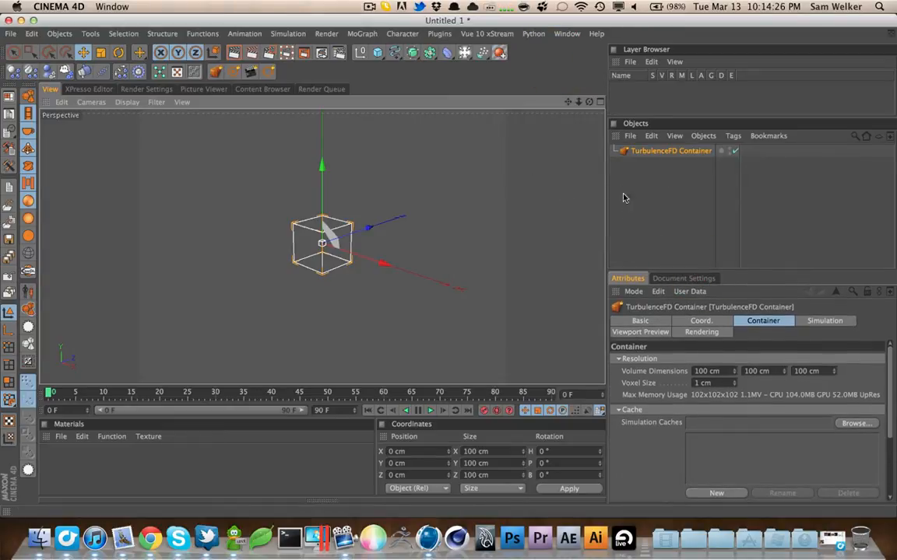
# Add a plane and a sphere primitive at the centre of the fluid container
pyautogui.click(378, 52)
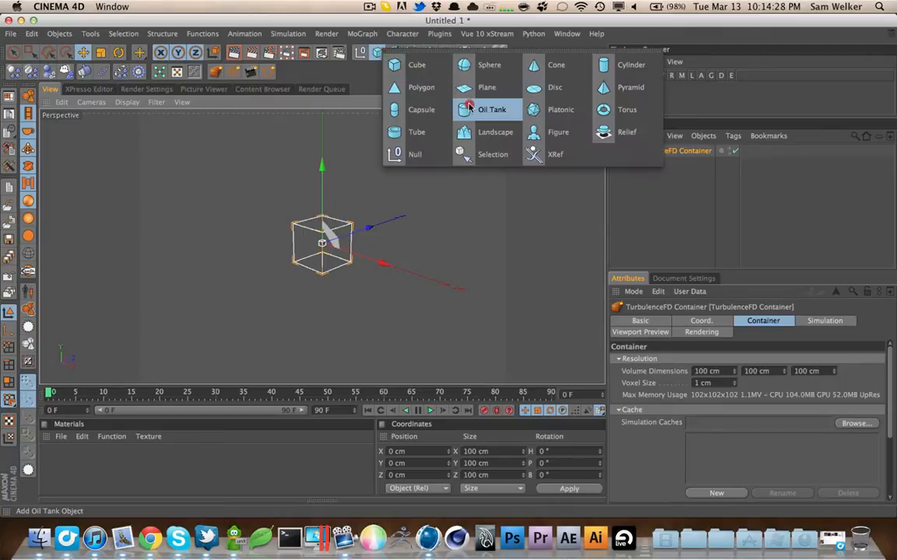
pyautogui.click(470, 92)
pyautogui.click(378, 52)
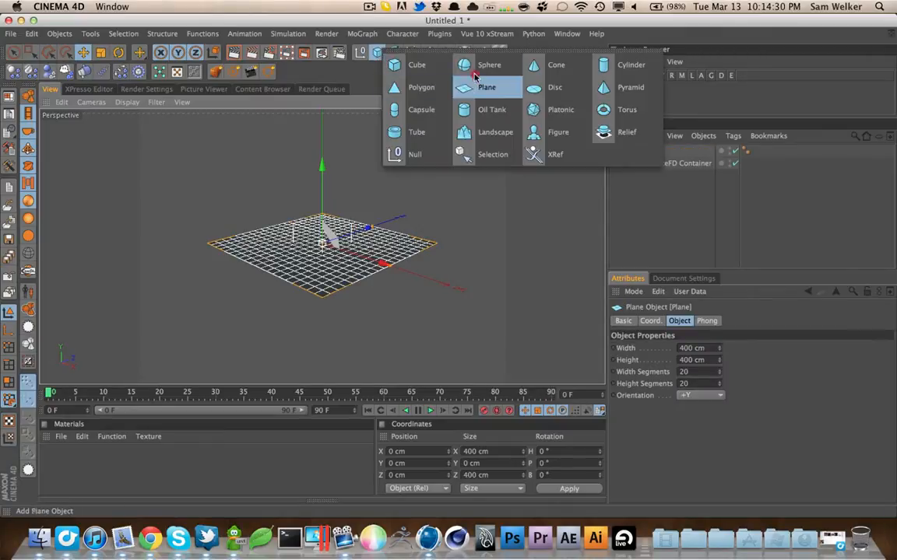
pyautogui.click(479, 66)
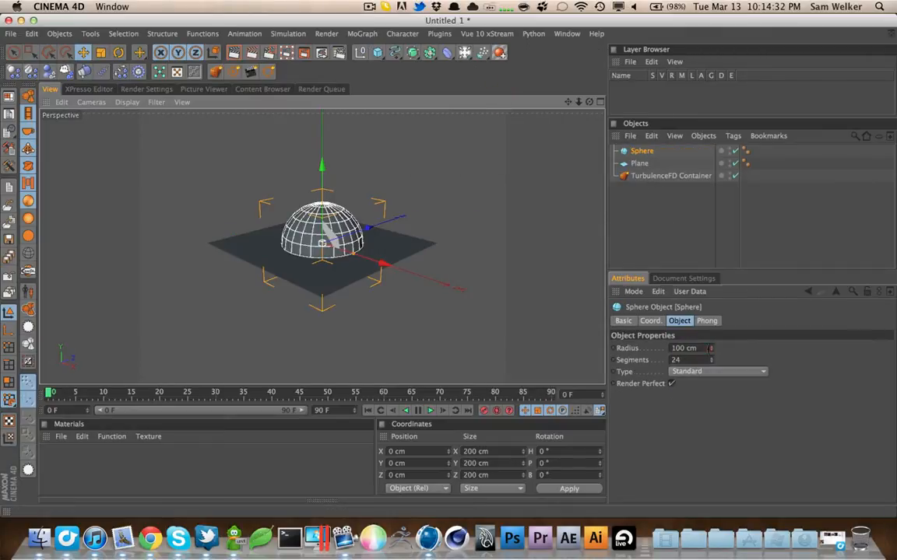
# Set the sphere's radius to 50 cm, its segments to 32 and its type to Icosahedron
pyautogui.doubleClick(709, 348)
pyautogui.write('50')
pyautogui.press('Tab')
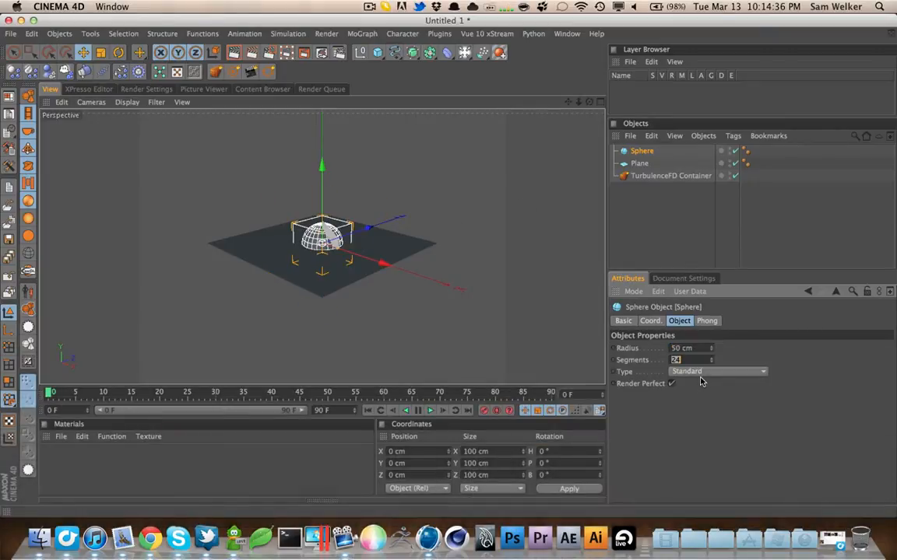
pyautogui.write('32')
pyautogui.click(762, 371)
pyautogui.click(702, 433)
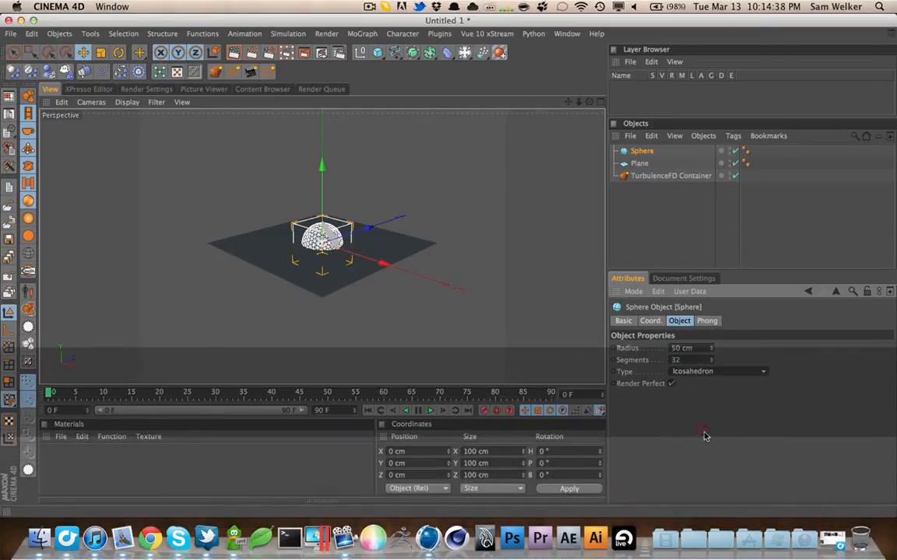
pyautogui.click(656, 207)
# Resize the plane to 50 cm width and 50 cm height, with 5 width segments and 5 height segments
pyautogui.click(639, 163)
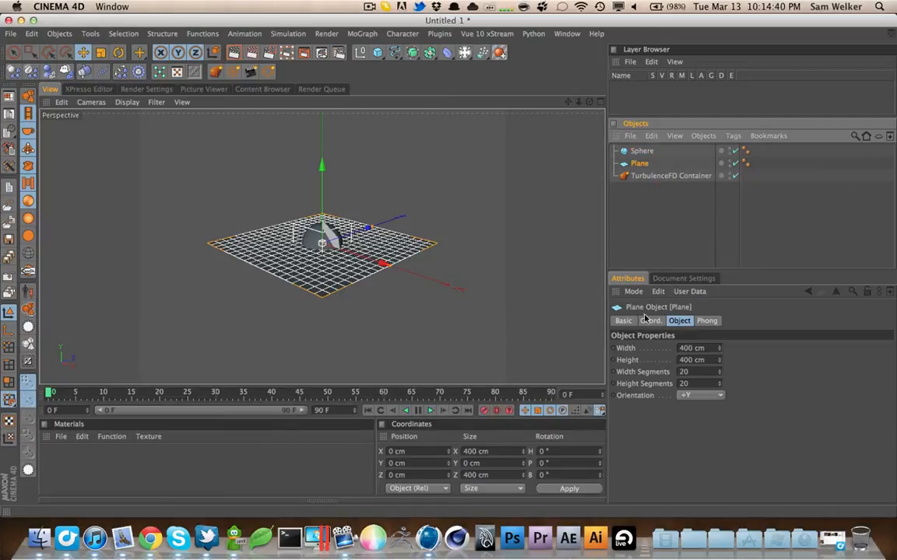
pyautogui.moveTo(717, 349); pyautogui.dragTo(505, 336)
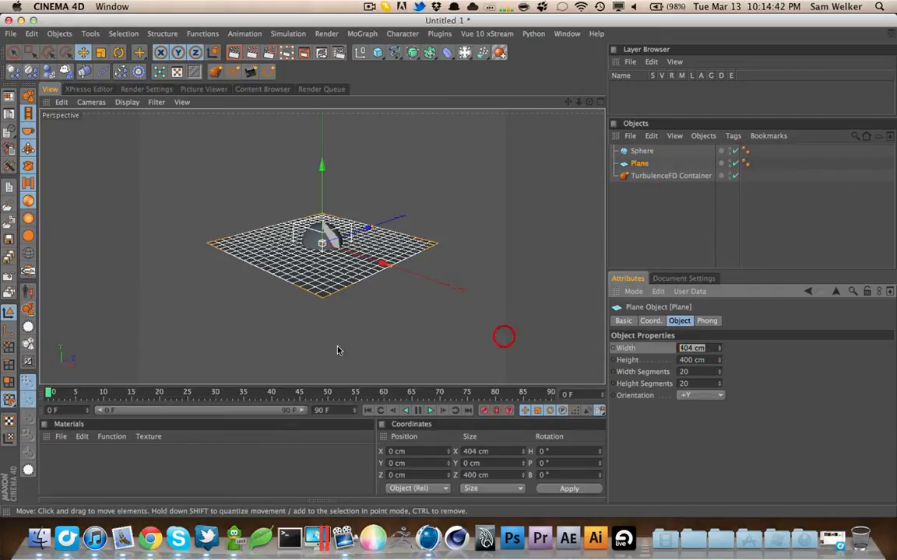
pyautogui.write('50')
pyautogui.press('Tab')
pyautogui.write('50')
pyautogui.press('Tab')
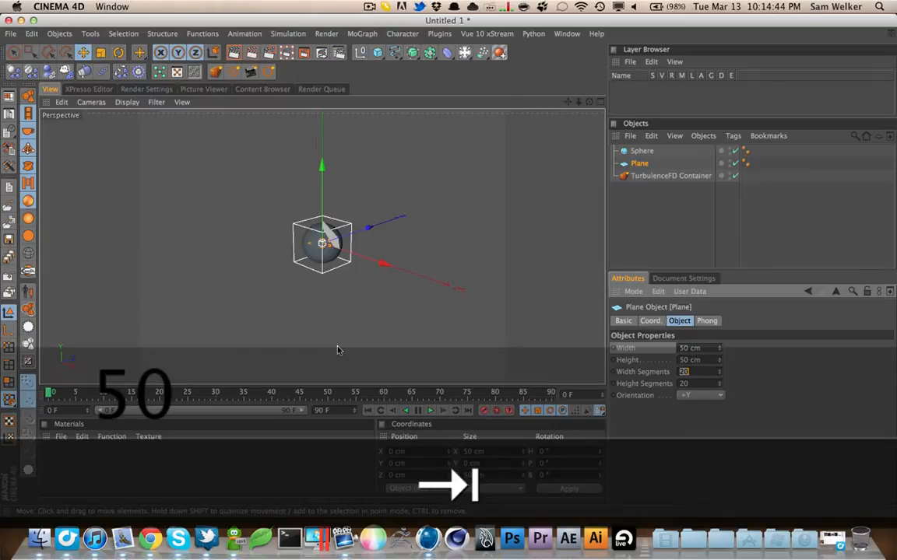
pyautogui.write('5')
pyautogui.press('Tab')
pyautogui.write('5')
pyautogui.click(608, 224)
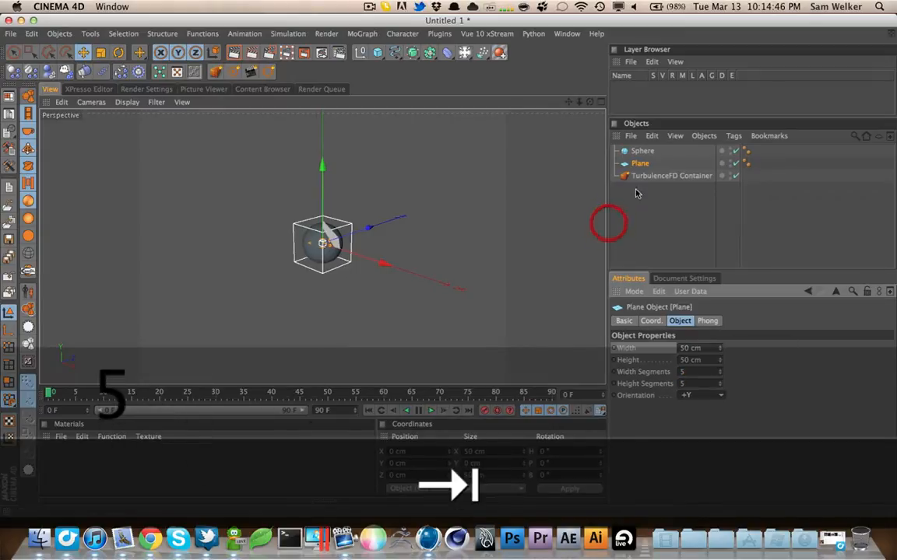
# Set the container's volume dimensions to 700 × 1200 × 700 cm and voxel size to 15 cm, and show its simulation settings
pyautogui.click(656, 176)
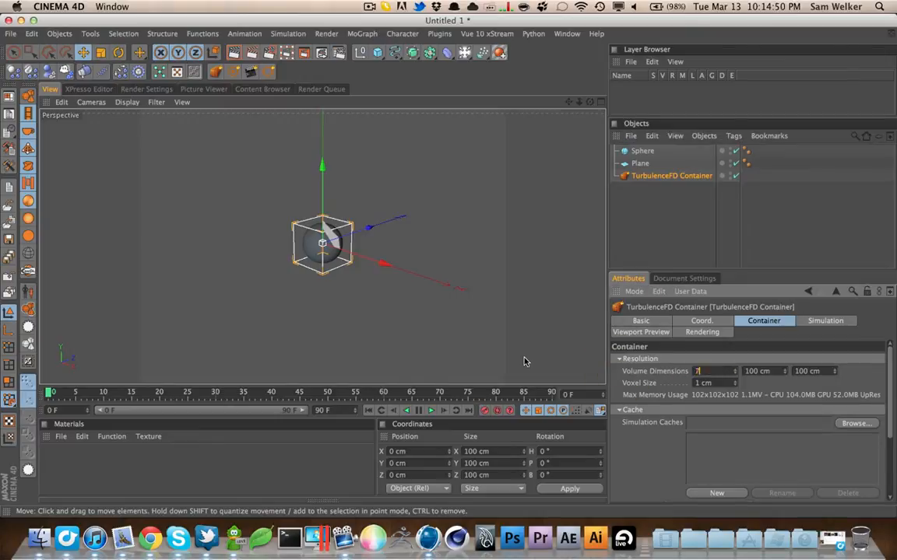
pyautogui.write('700')
pyautogui.press('Tab')
pyautogui.write('1200')
pyautogui.press('Tab')
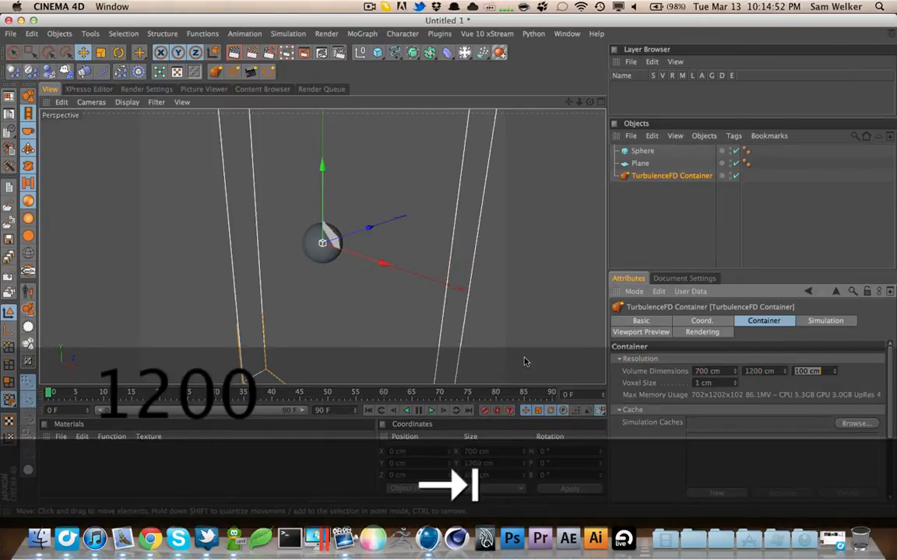
pyautogui.write('700')
pyautogui.press('Tab')
pyautogui.write('15')
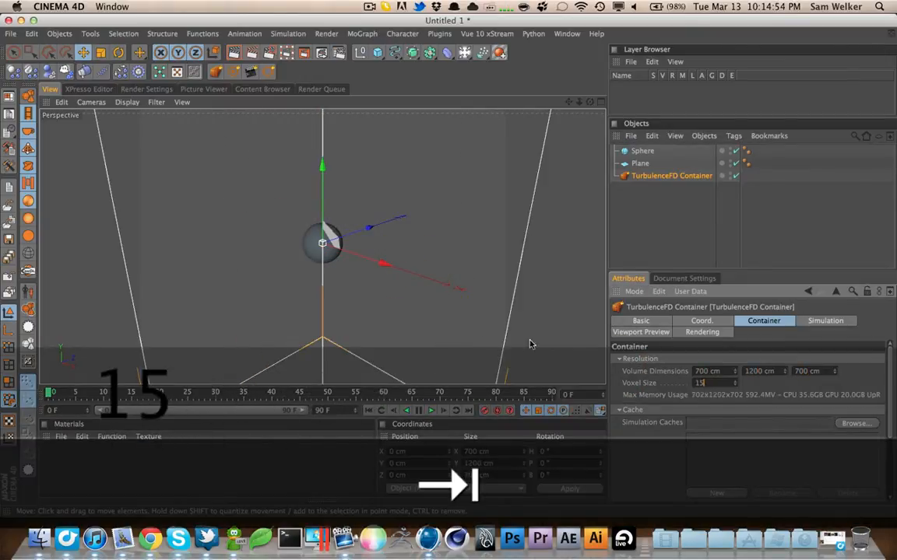
pyautogui.press('Return')
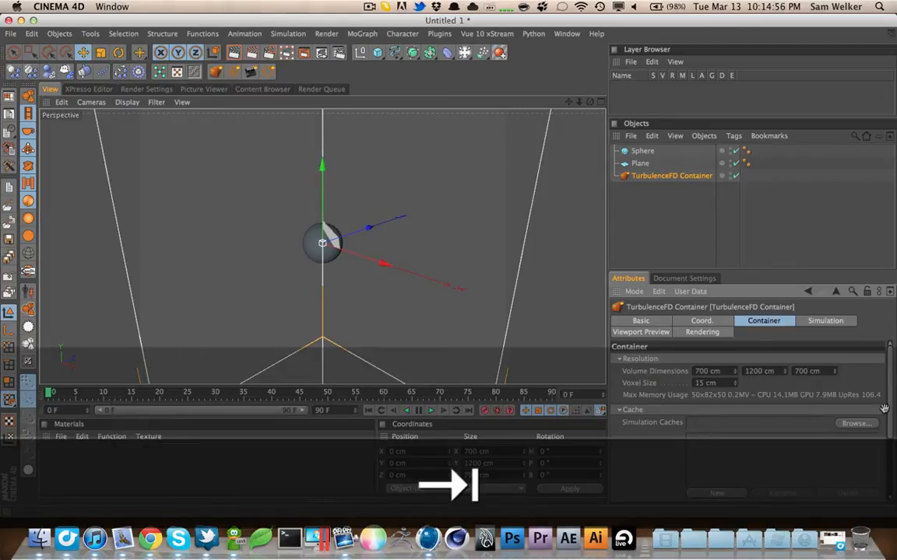
pyautogui.moveTo(888, 407); pyautogui.dragTo(878, 473)
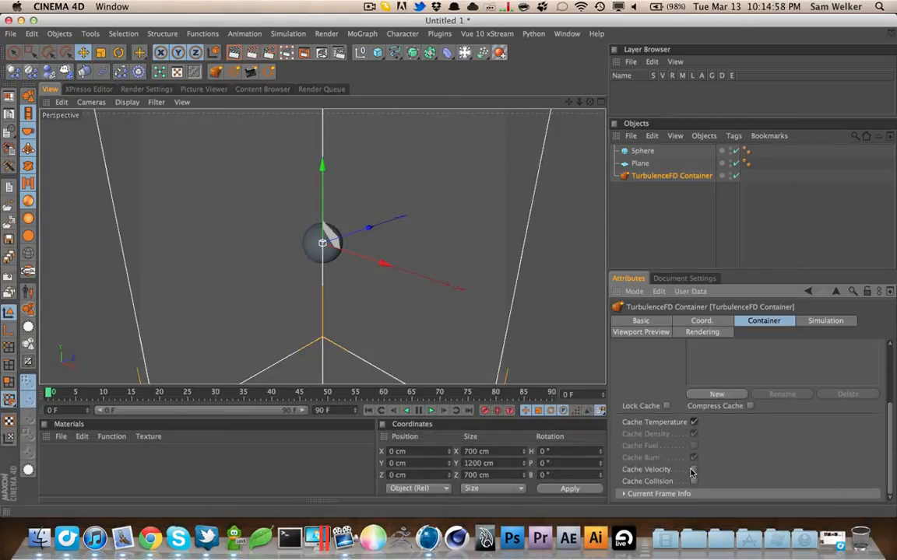
pyautogui.click(823, 321)
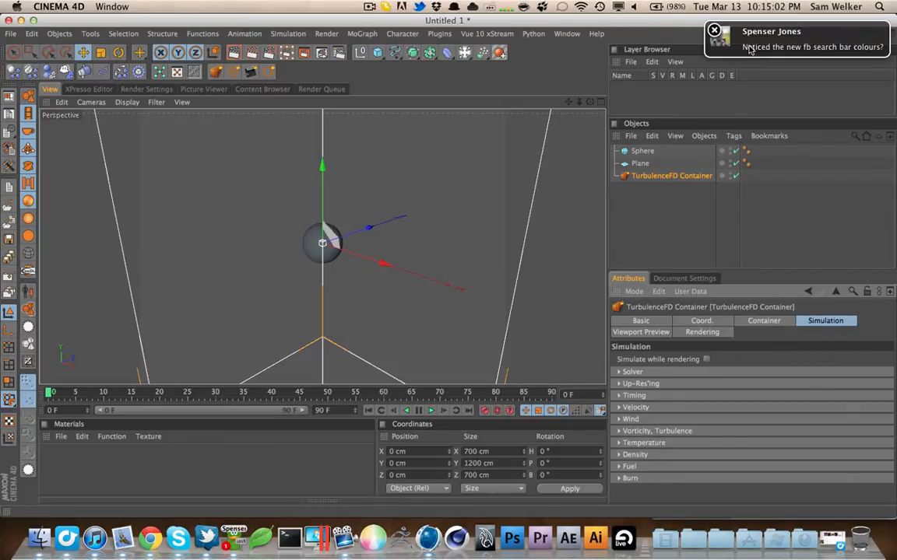
# Switch to Adium, answer the incoming chat message with "brb" and "tutorial", and return to Cinema 4D
pyautogui.click(750, 49)
pyautogui.write('brb')
pyautogui.press('Return')
pyautogui.write('t')
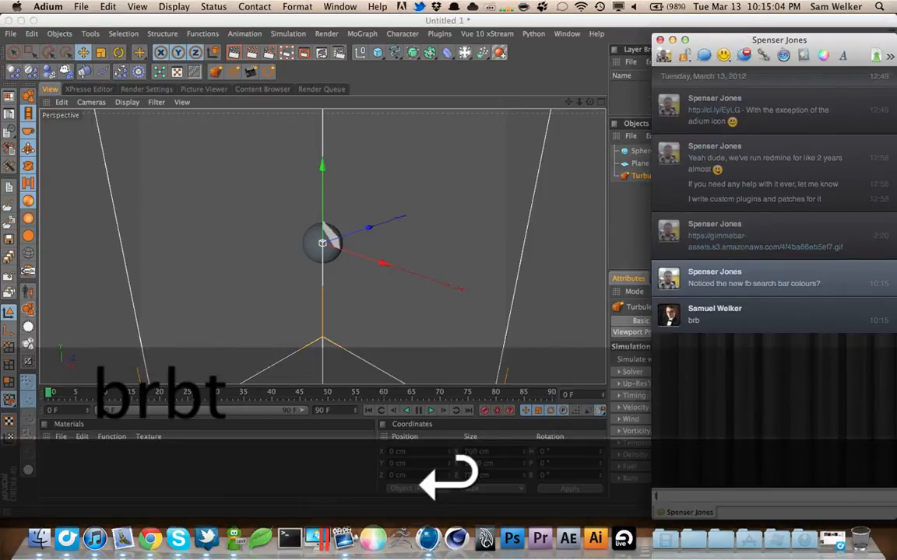
pyautogui.write('utoir')
pyautogui.write('rial')
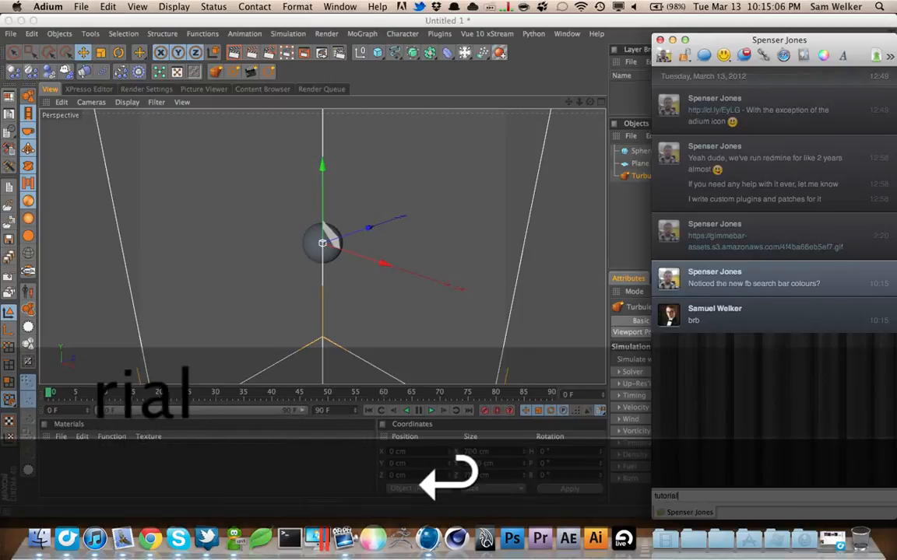
pyautogui.press('Return')
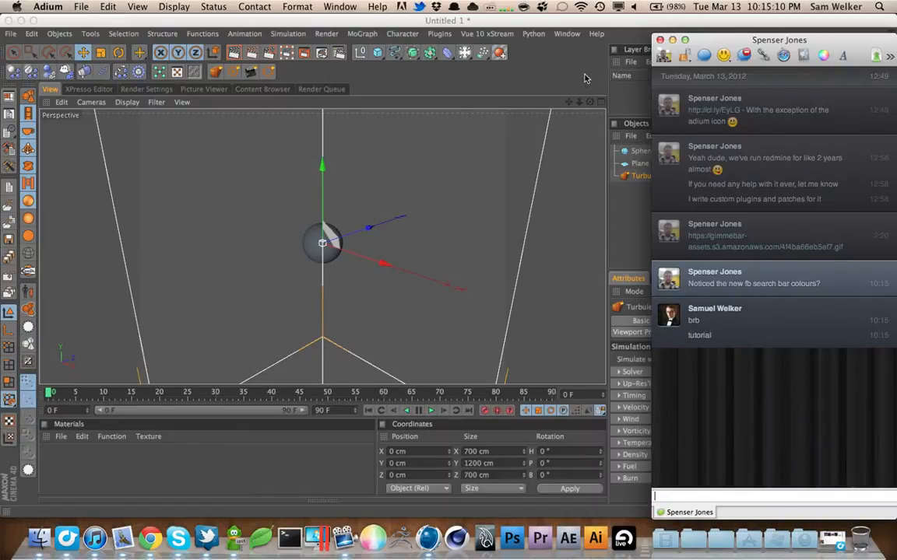
pyautogui.click(586, 76)
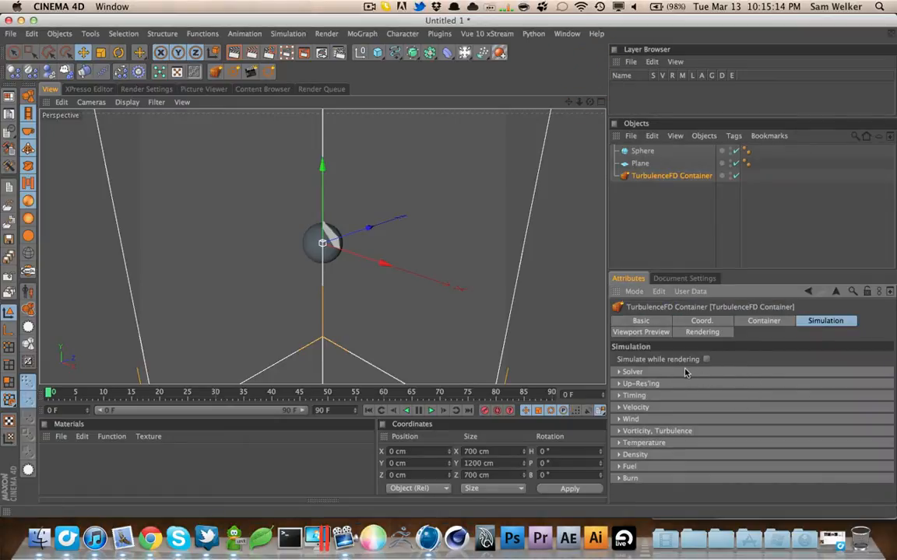
pyautogui.click(720, 372)
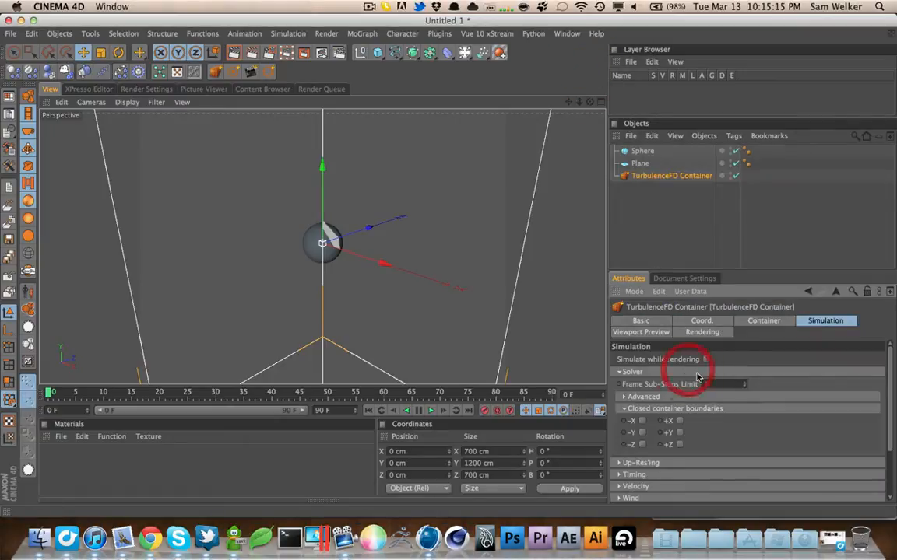
pyautogui.click(648, 409)
pyautogui.click(653, 372)
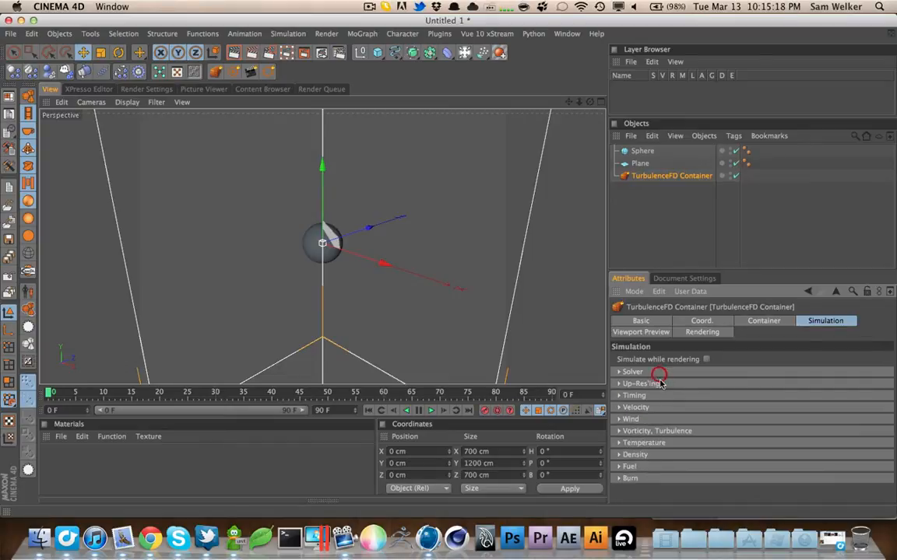
pyautogui.click(647, 395)
pyautogui.click(646, 396)
# Set the container simulation's vorticity to 2 and its turbulence intensity to 4 cm
pyautogui.click(643, 432)
pyautogui.click(704, 443)
pyautogui.write('2')
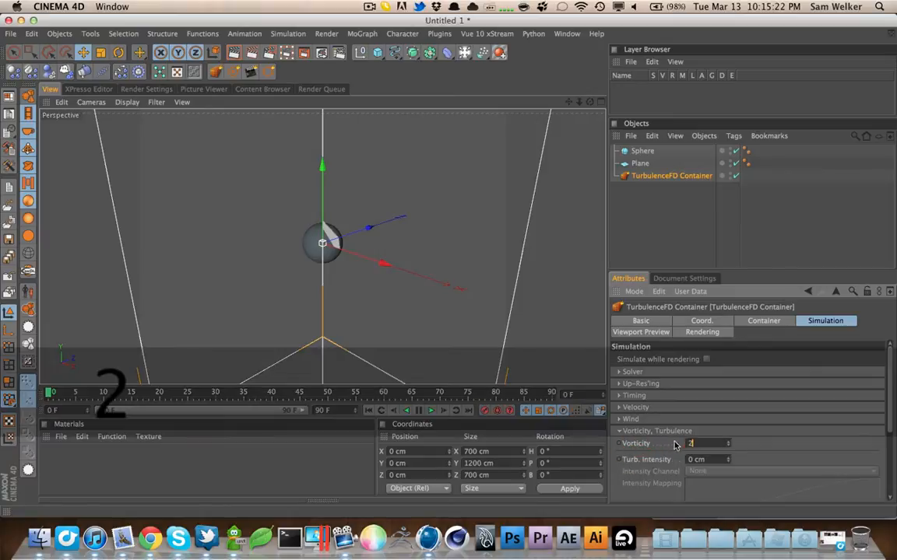
pyautogui.press('Tab')
pyautogui.write('4')
pyautogui.press('Tab')
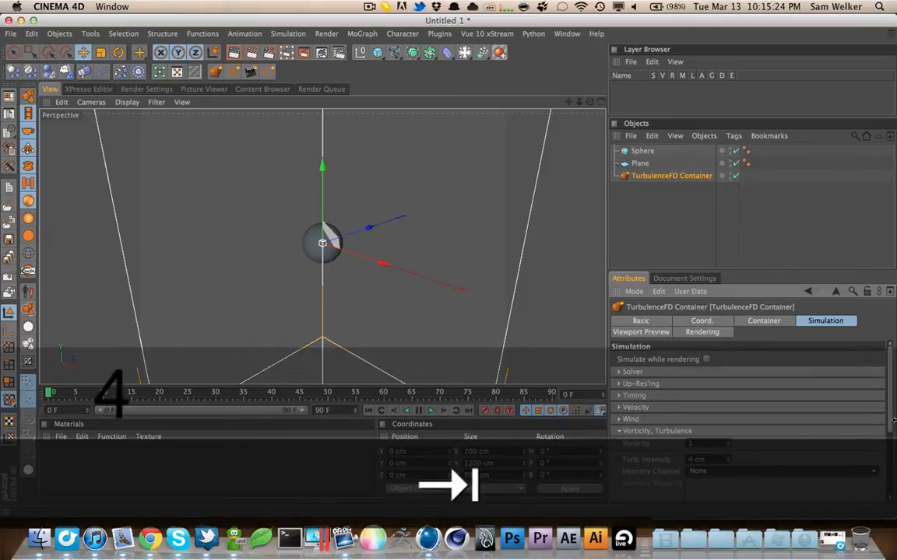
# Set the turbulence's smallest size to 120 cm and largest size to 240 cm
pyautogui.moveTo(883, 422); pyautogui.dragTo(871, 480)
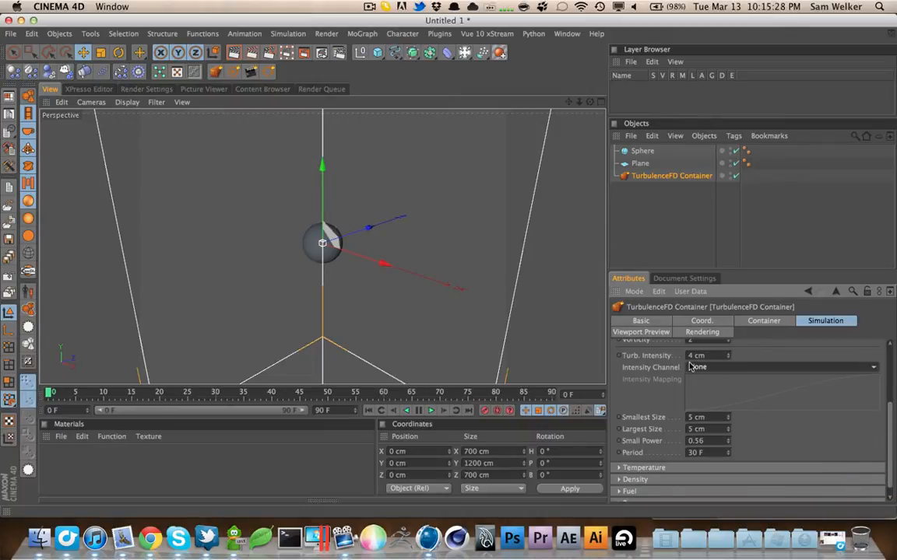
pyautogui.moveTo(887, 414); pyautogui.dragTo(879, 403)
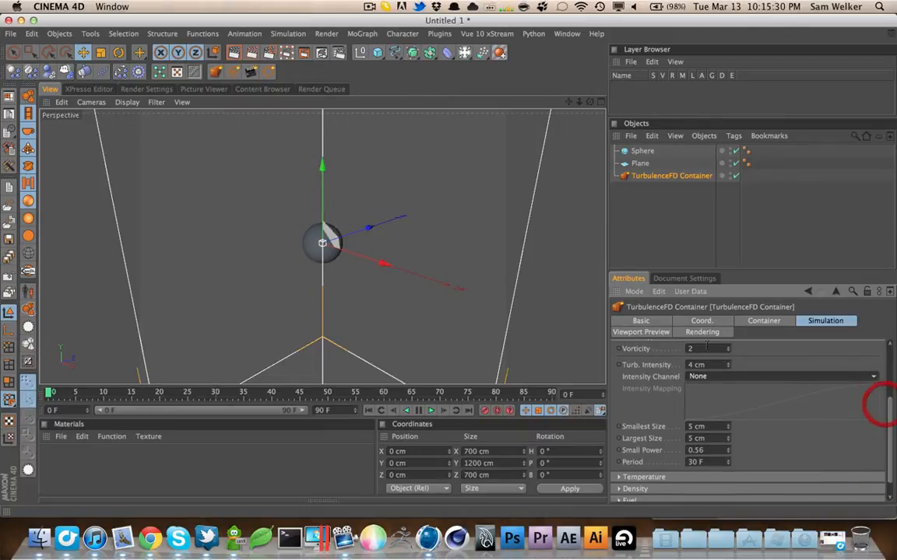
pyautogui.click(716, 428)
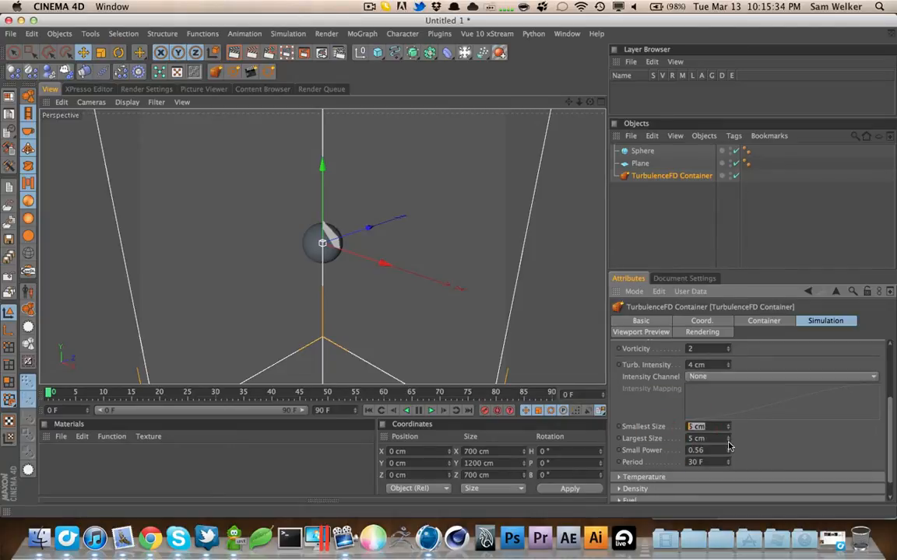
pyautogui.write('120')
pyautogui.press('Tab')
pyautogui.write('240')
pyautogui.press('Tab')
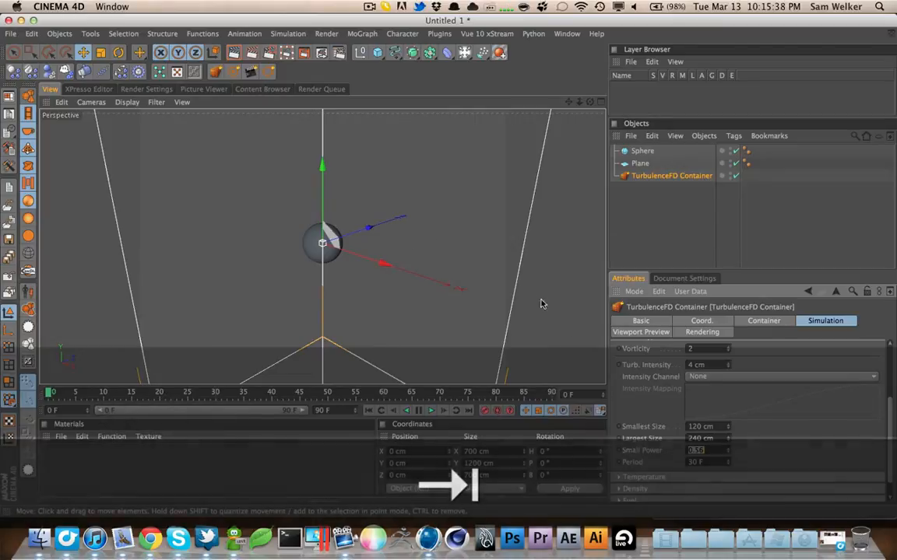
# Assign Temperature as the turbulence intensity channel and collapse the Vorticity, Turbulence settings
pyautogui.moveTo(886, 408); pyautogui.dragTo(884, 395)
pyautogui.click(832, 397)
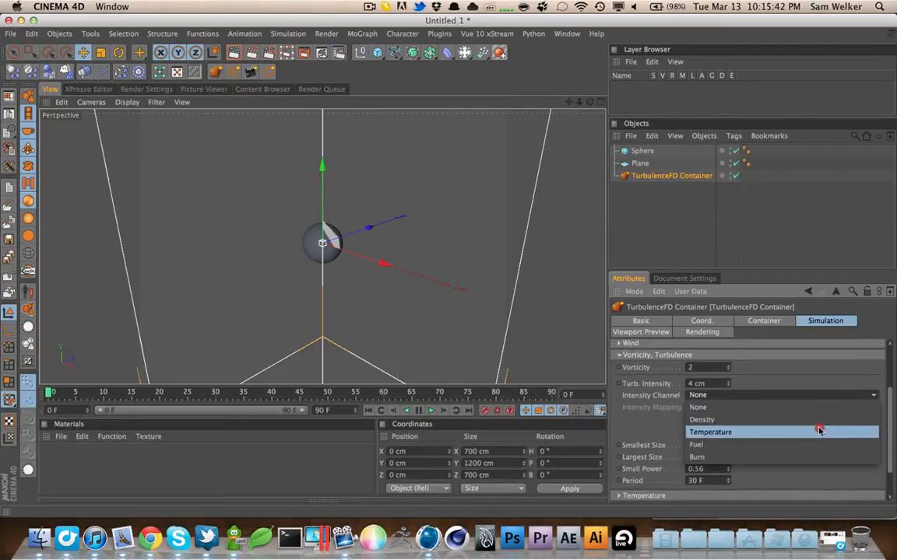
pyautogui.click(817, 427)
pyautogui.click(763, 358)
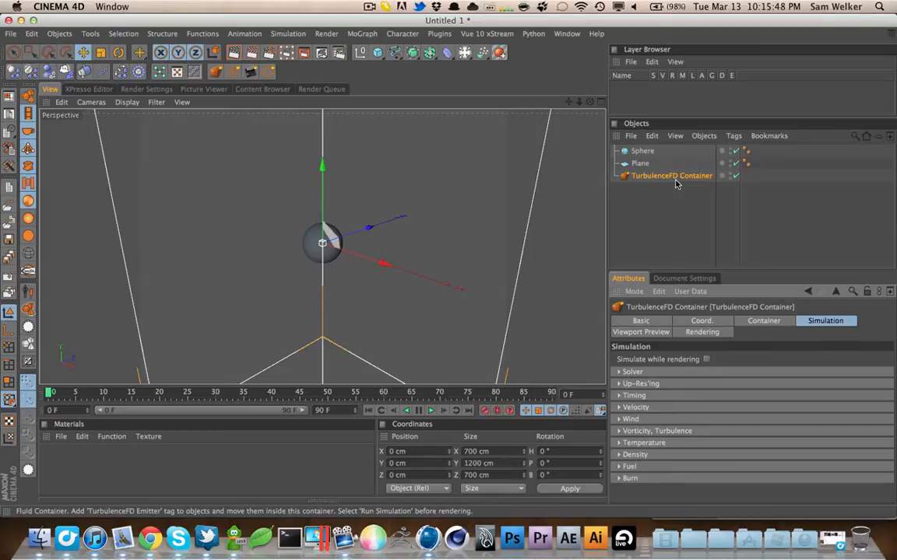
# Add a TurbulenceFD Emitter tag to both the plane and the sphere
pyautogui.rightClick(640, 163)
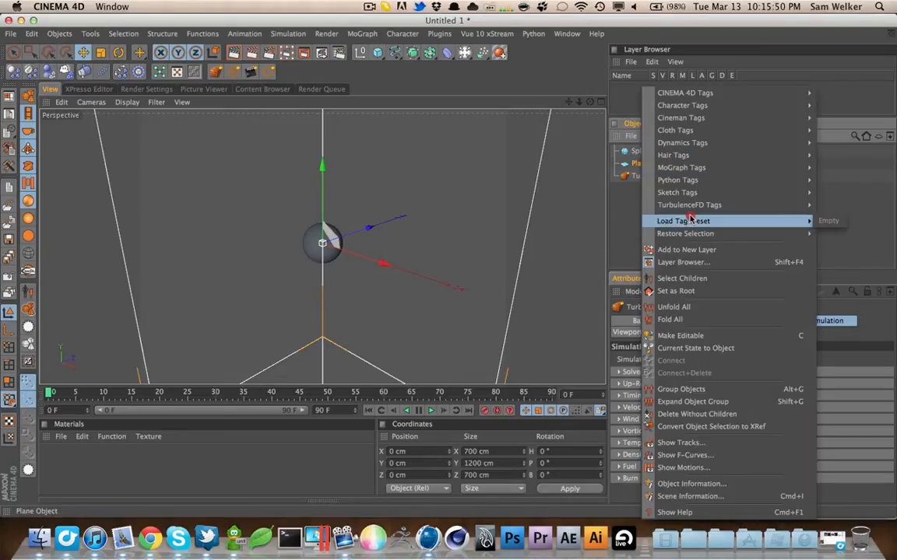
pyautogui.click(600, 200)
pyautogui.rightClick(637, 151)
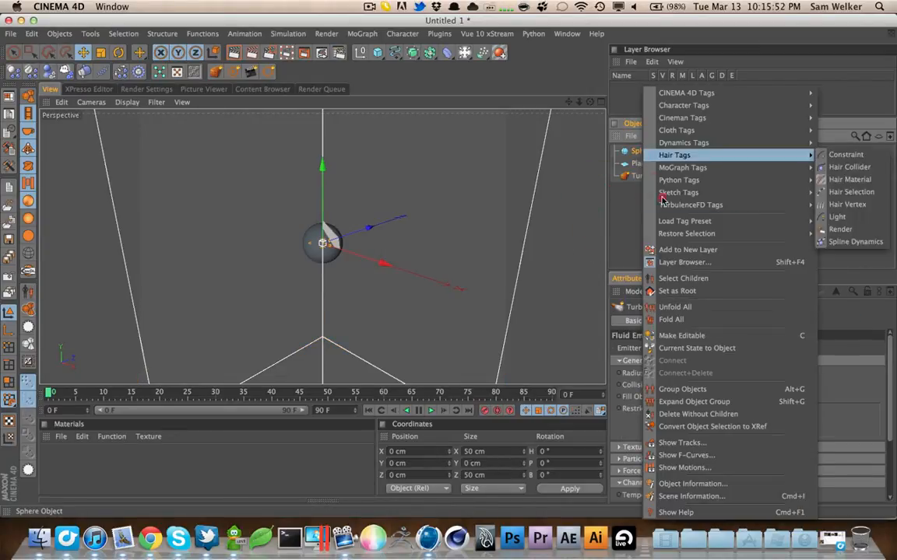
pyautogui.click(599, 201)
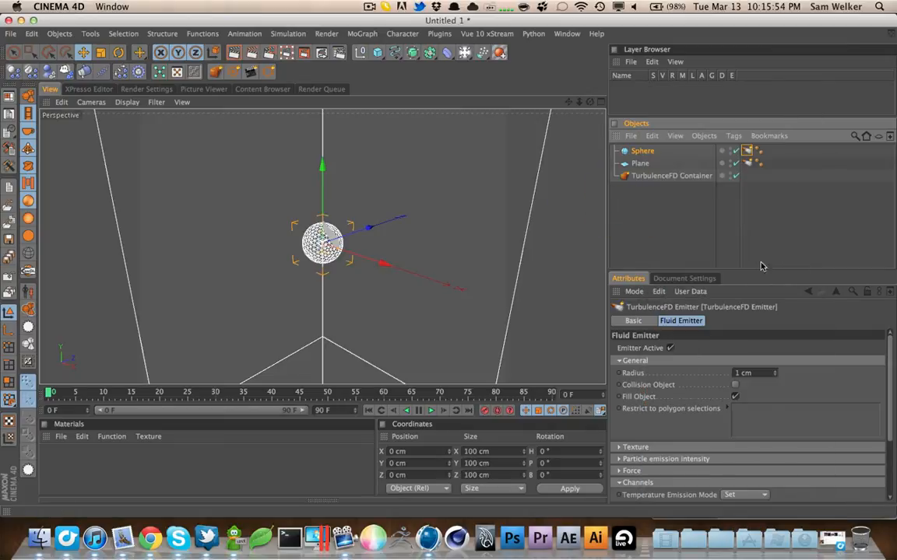
pyautogui.click(695, 239)
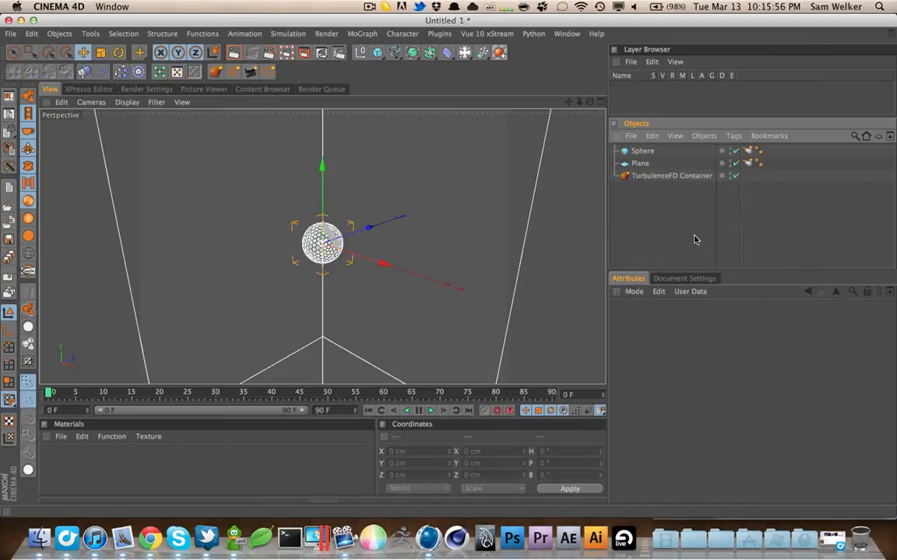
# Set the TurbulenceFD container's temperature cooling to 6 % in its simulation settings
pyautogui.click(685, 175)
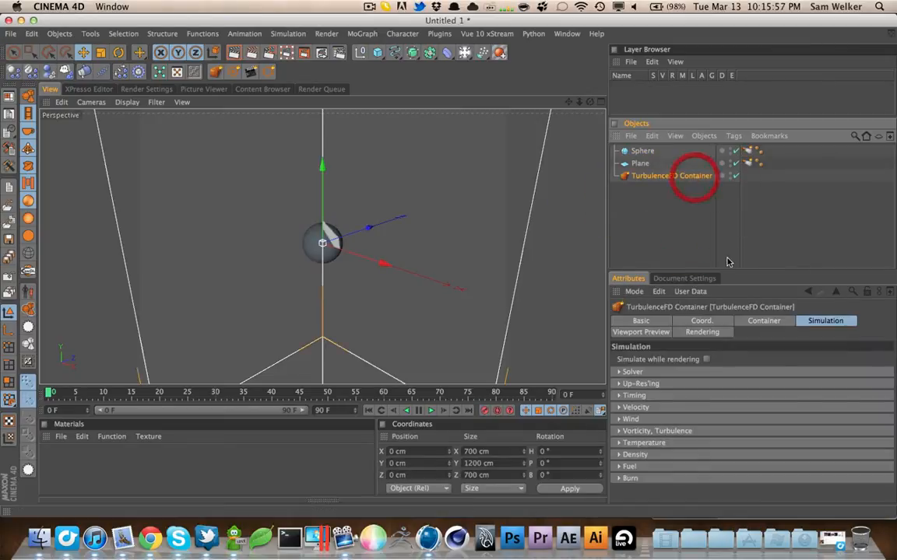
pyautogui.click(660, 444)
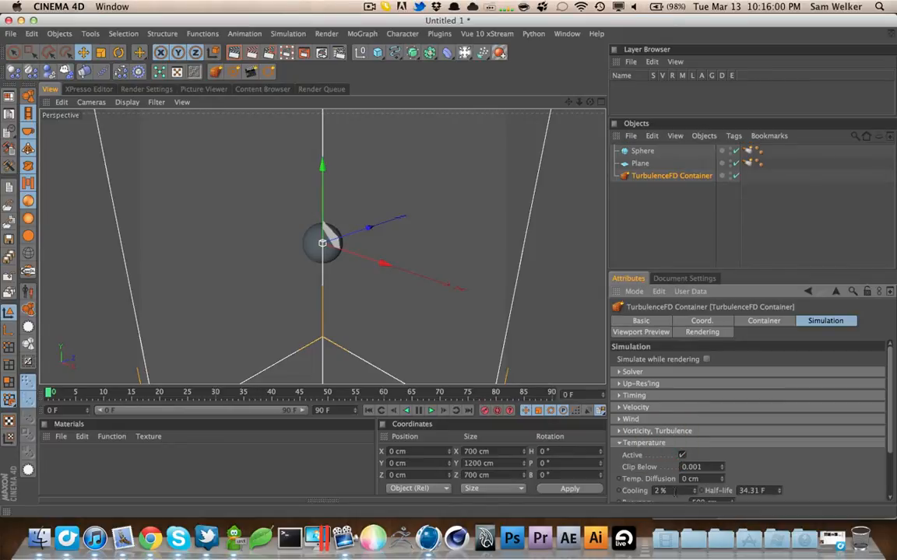
pyautogui.moveTo(674, 492); pyautogui.dragTo(608, 481)
pyautogui.write('6')
pyautogui.press('Tab')
# Set the container's temperature buoyancy to 750 cm and deselect the container
pyautogui.scroll(-1, 888, 414)
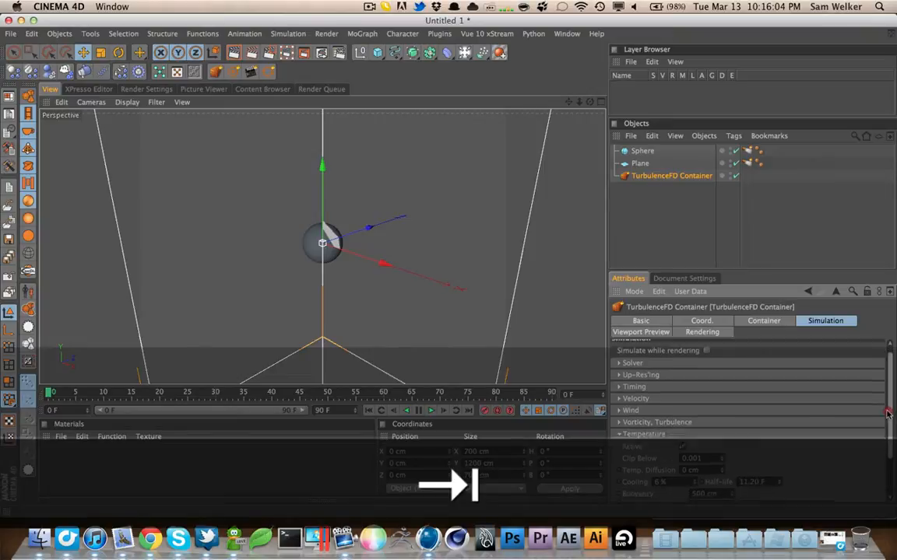
pyautogui.scroll(-3, 887, 414)
pyautogui.write('7')
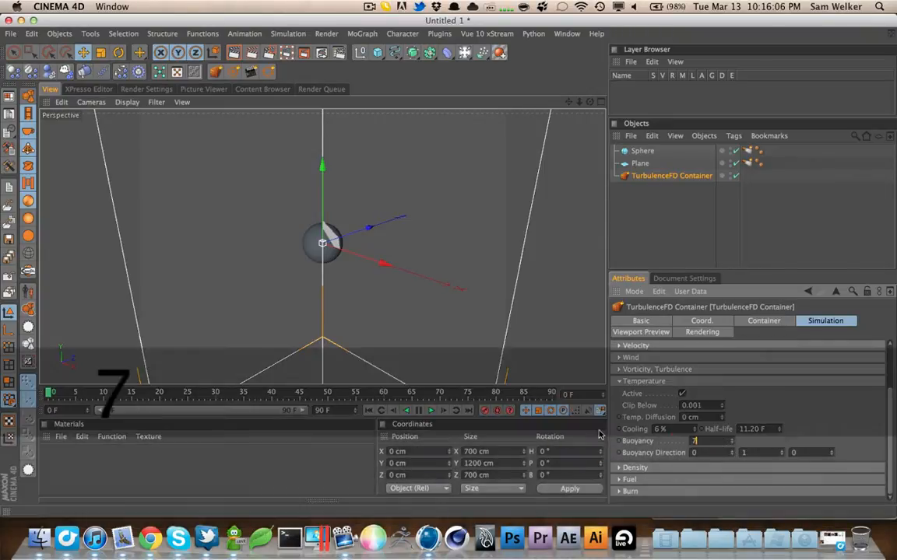
pyautogui.write('50')
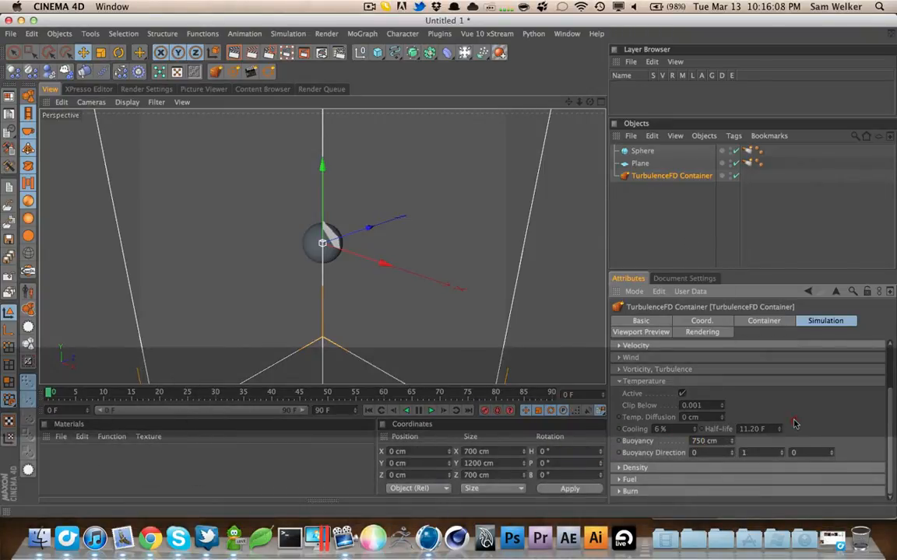
pyautogui.click(794, 423)
pyautogui.click(656, 217)
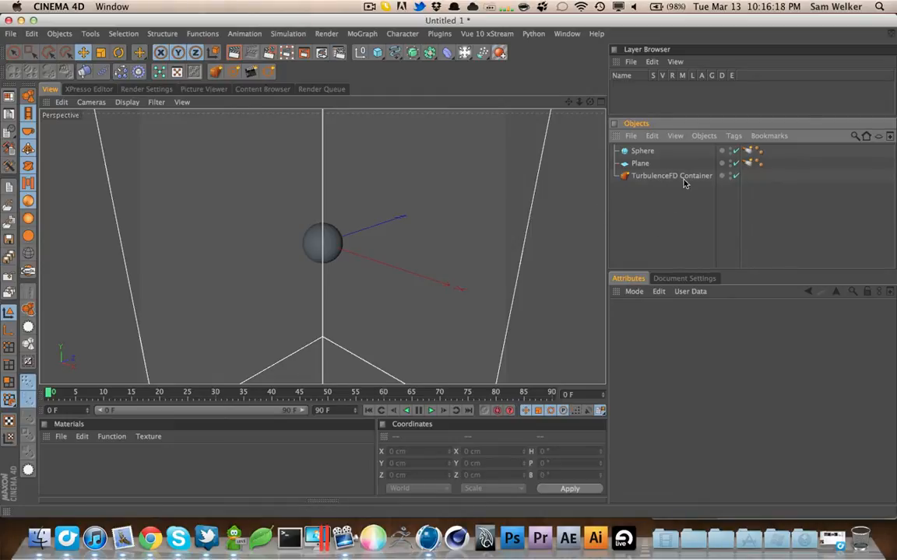
# Set the temperature value of the plane's TurbulenceFD emitter to 1
pyautogui.click(748, 151)
pyautogui.click(748, 163)
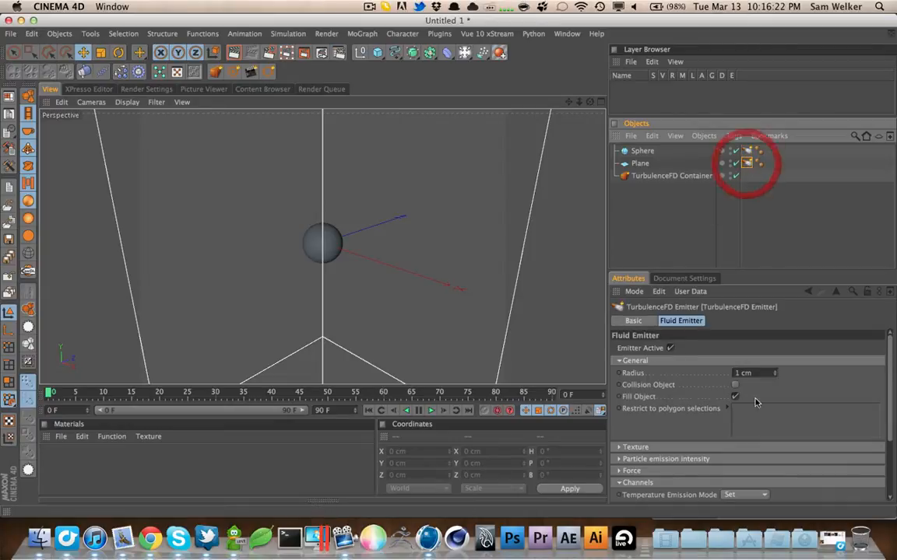
pyautogui.click(831, 360)
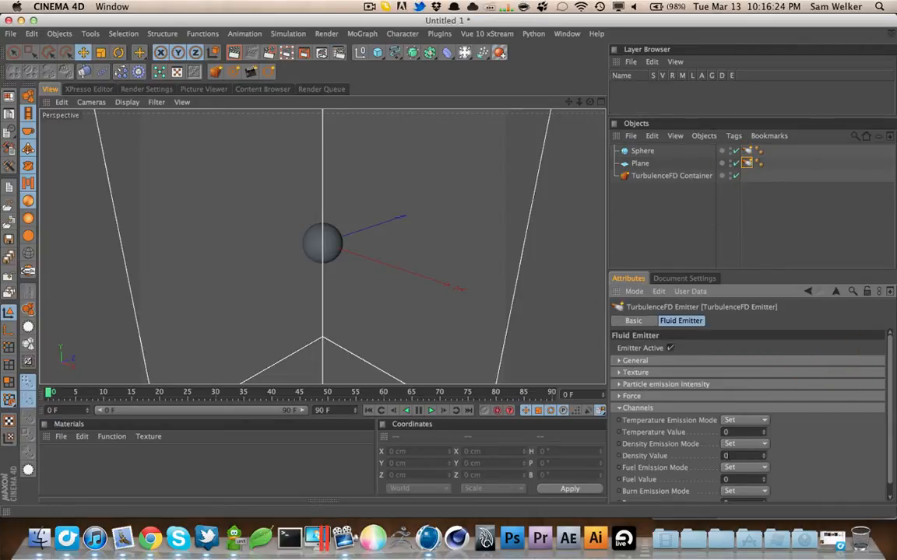
pyautogui.click(741, 431)
pyautogui.write('1')
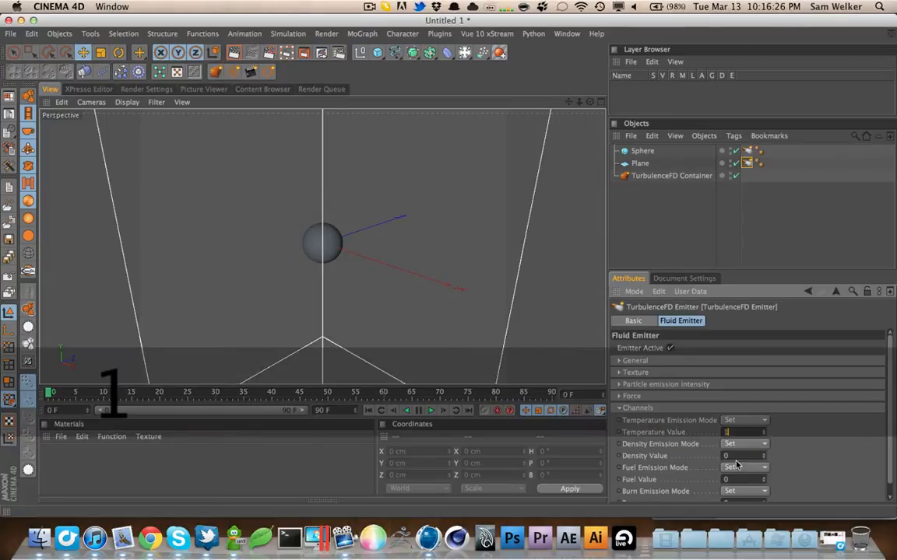
pyautogui.click(706, 455)
pyautogui.write('1')
pyautogui.press('Tab')
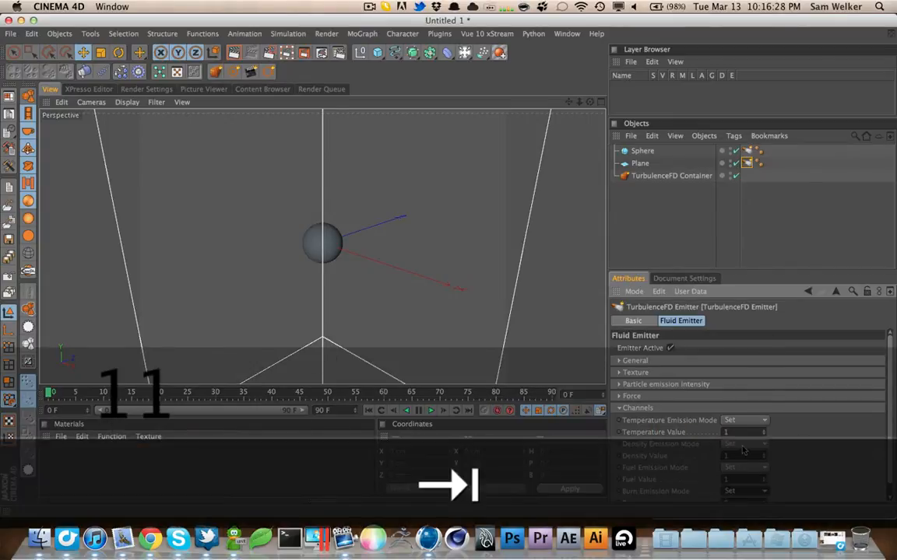
pyautogui.moveTo(711, 453); pyautogui.dragTo(691, 453)
pyautogui.write('0')
pyautogui.press('Tab')
pyautogui.write('0')
pyautogui.click(790, 473)
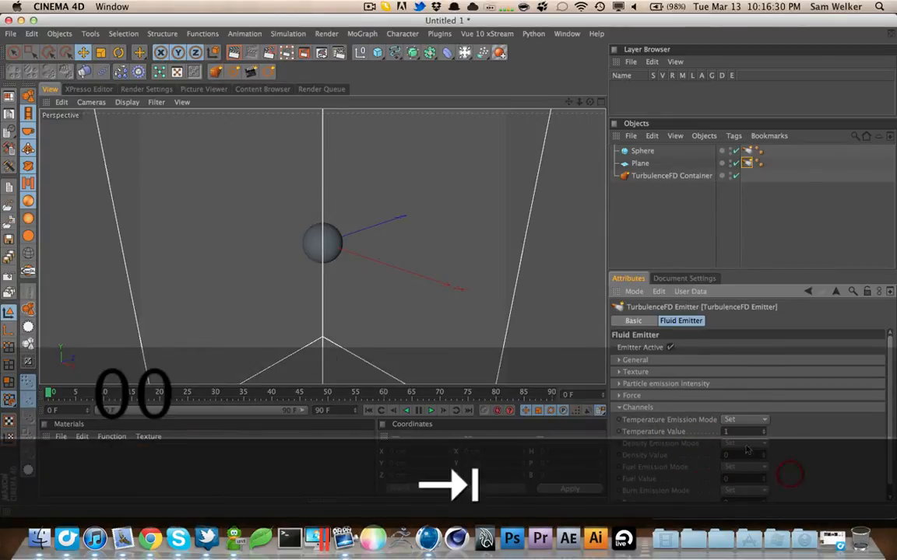
# Give the plane's emitter a directional force of 50 cm along Y
pyautogui.click(690, 407)
pyautogui.click(632, 395)
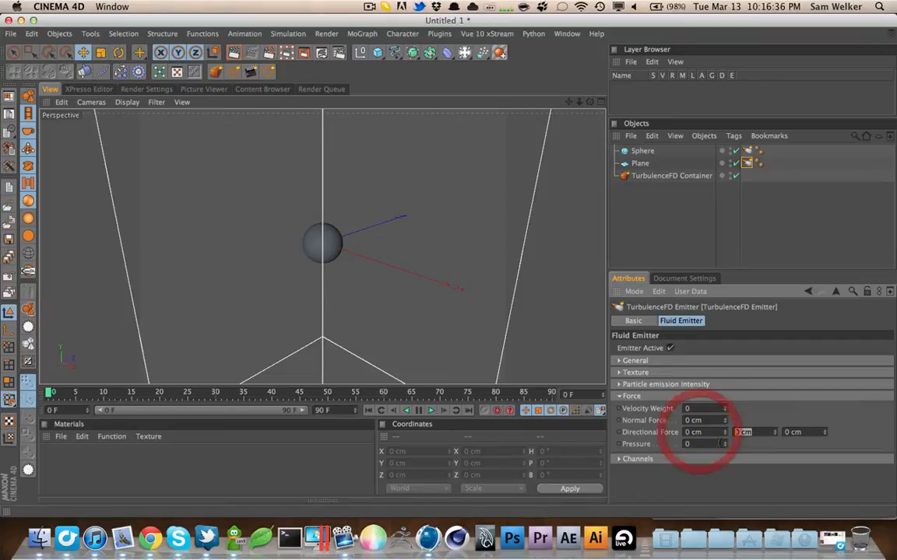
pyautogui.write('50')
pyautogui.click(741, 226)
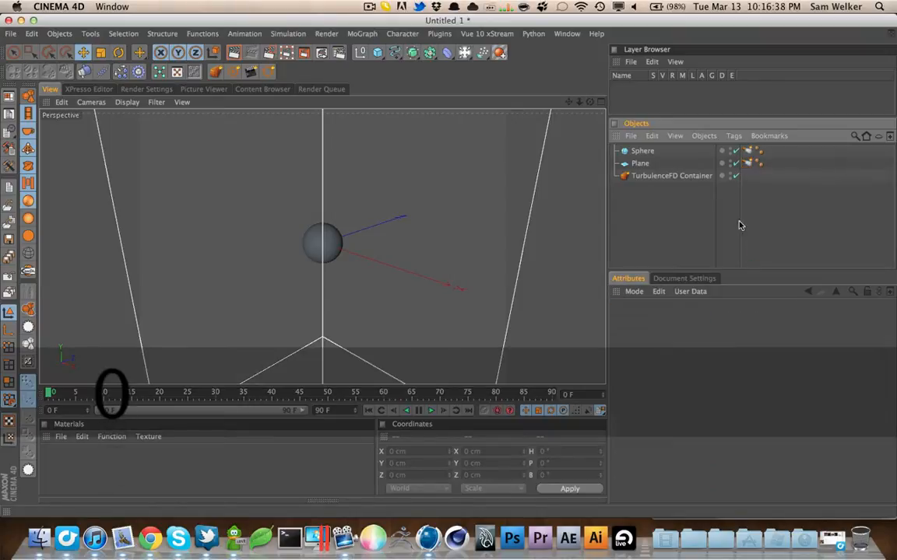
# Set the normal force of the sphere's TurbulenceFD emitter to -50 cm
pyautogui.click(747, 151)
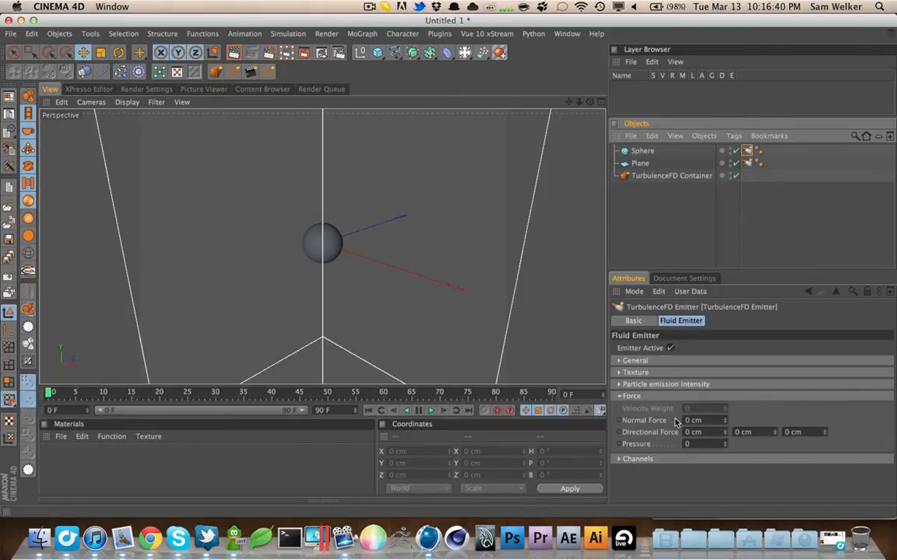
pyautogui.doubleClick(693, 420)
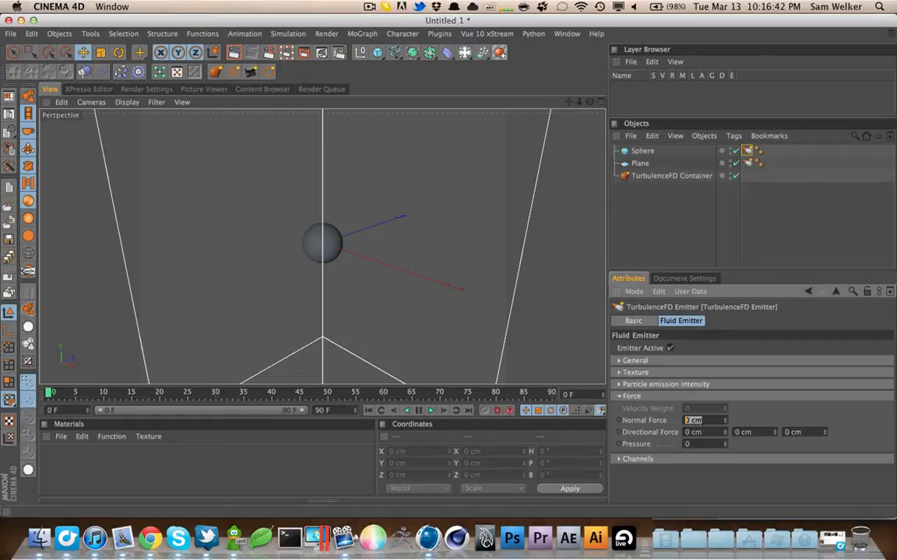
pyautogui.write('-20')
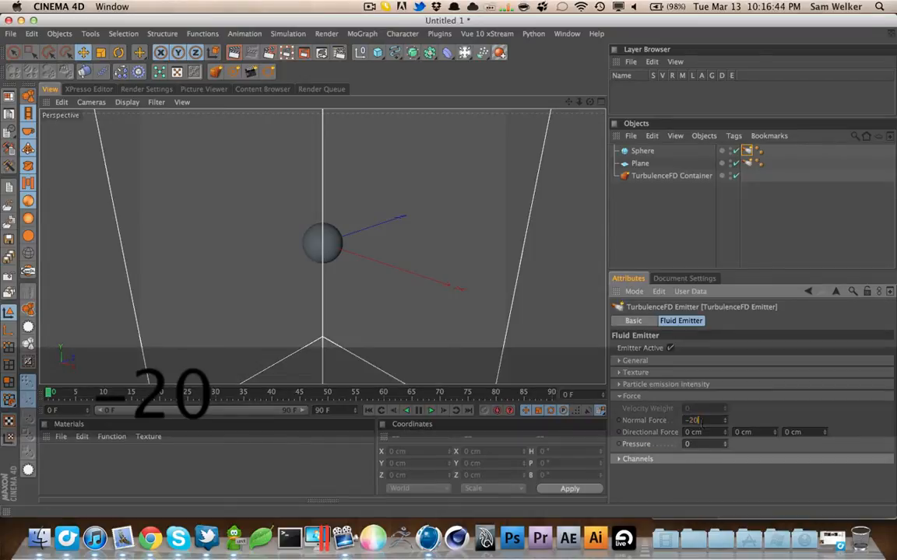
pyautogui.press('BackSpace')
pyautogui.press('BackSpace')
pyautogui.write('50')
pyautogui.press('Return')
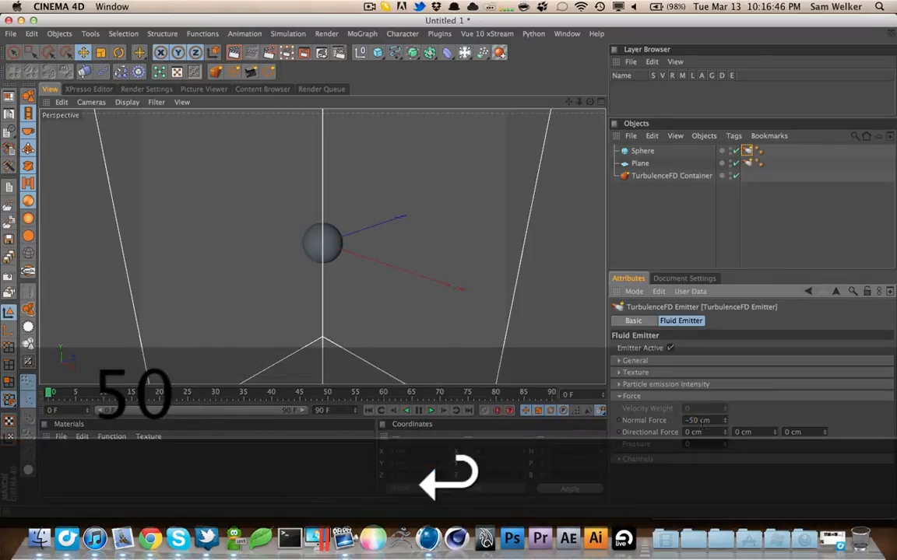
pyautogui.click(689, 176)
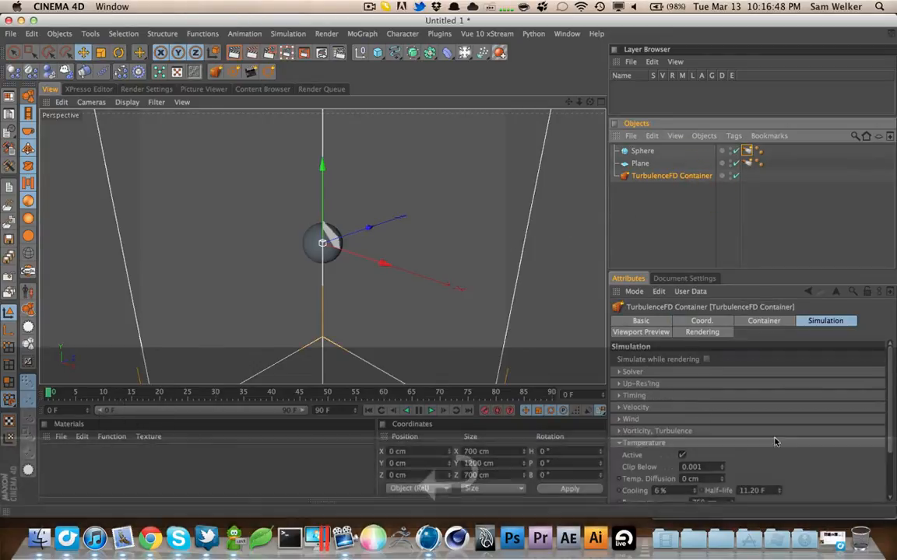
pyautogui.moveTo(890, 399); pyautogui.dragTo(879, 444)
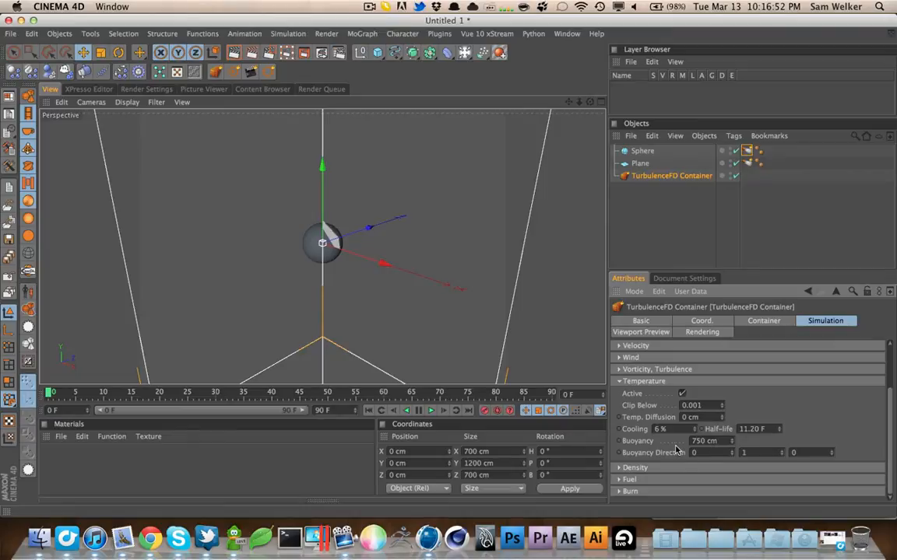
pyautogui.click(746, 163)
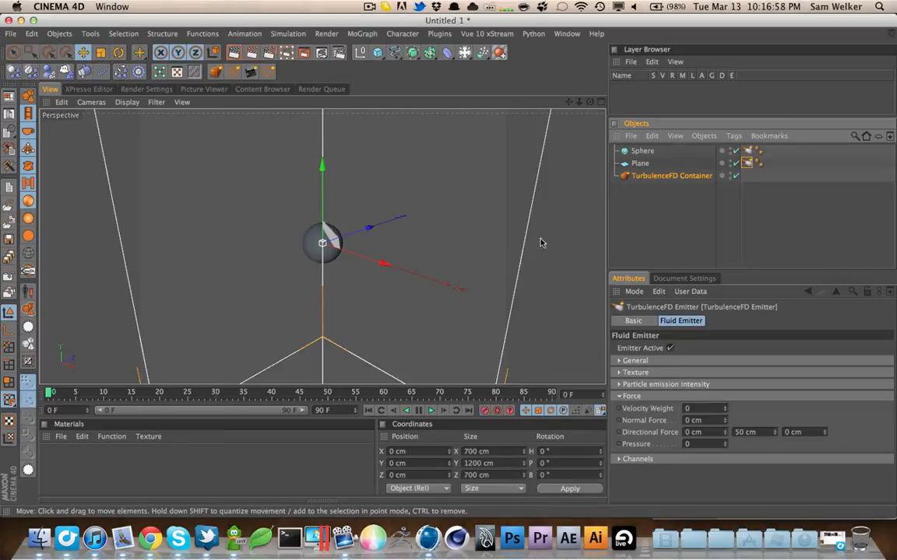
# Move the plane down to Y -500 cm, close to the container's floor
pyautogui.click(640, 162)
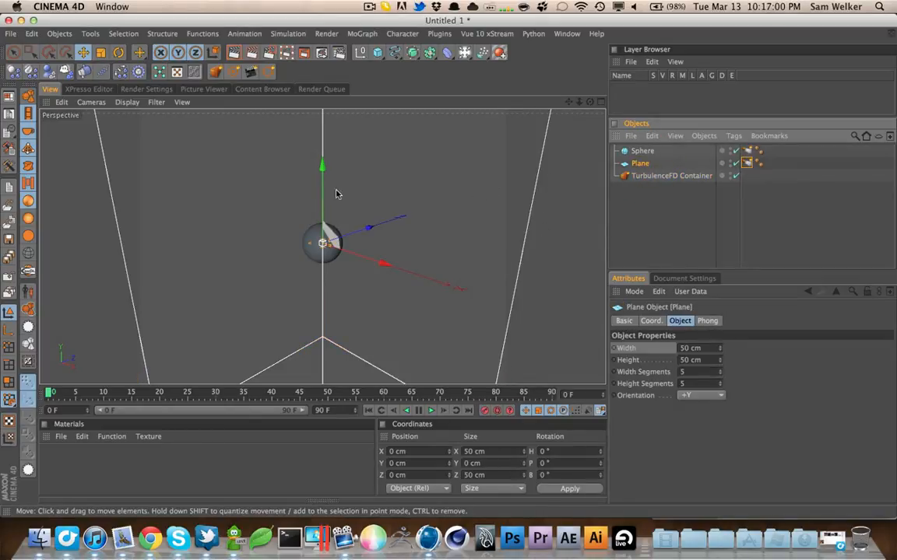
pyautogui.moveTo(321, 169); pyautogui.dragTo(305, 323)
# Examine the positions of the plane and the sphere within the whole container from several angles
pyautogui.press('1')
pyautogui.press('3')
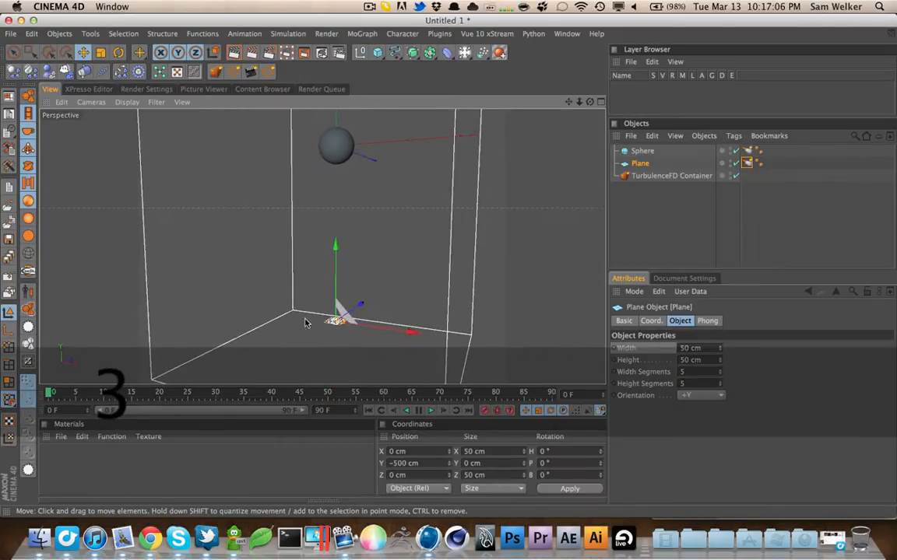
pyautogui.press('2')
pyautogui.moveTo(306, 262); pyautogui.dragTo(256, 267)
pyautogui.press('1')
pyautogui.moveTo(334, 259); pyautogui.dragTo(322, 286)
pyautogui.press('2')
pyautogui.press('1')
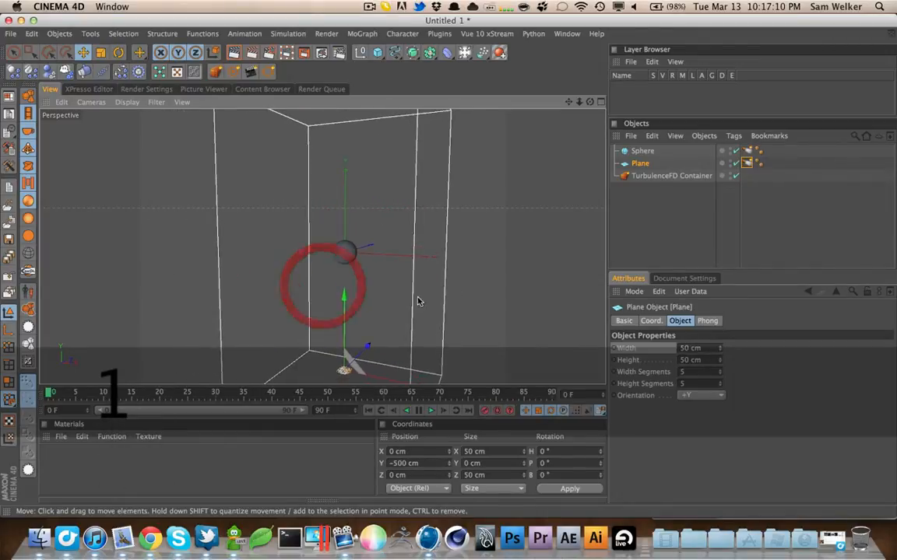
pyautogui.press('2')
pyautogui.moveTo(418, 300); pyautogui.dragTo(152, 293)
pyautogui.press('1')
pyautogui.moveTo(256, 278); pyautogui.dragTo(204, 280)
pyautogui.press('2')
pyautogui.press('1')
pyautogui.moveTo(344, 284); pyautogui.dragTo(339, 284)
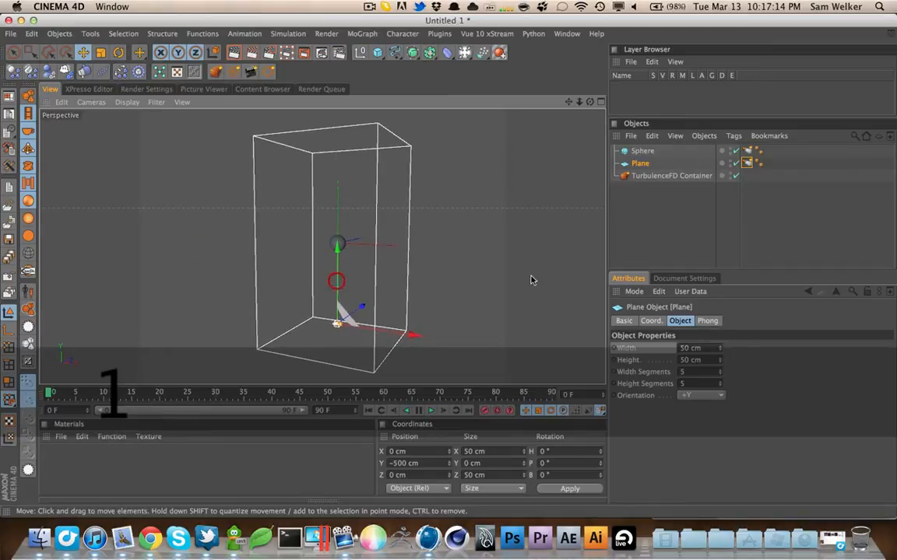
# Increase the strength of the sphere emitter's normal force to 70 cm
pyautogui.click(731, 250)
pyautogui.click(747, 151)
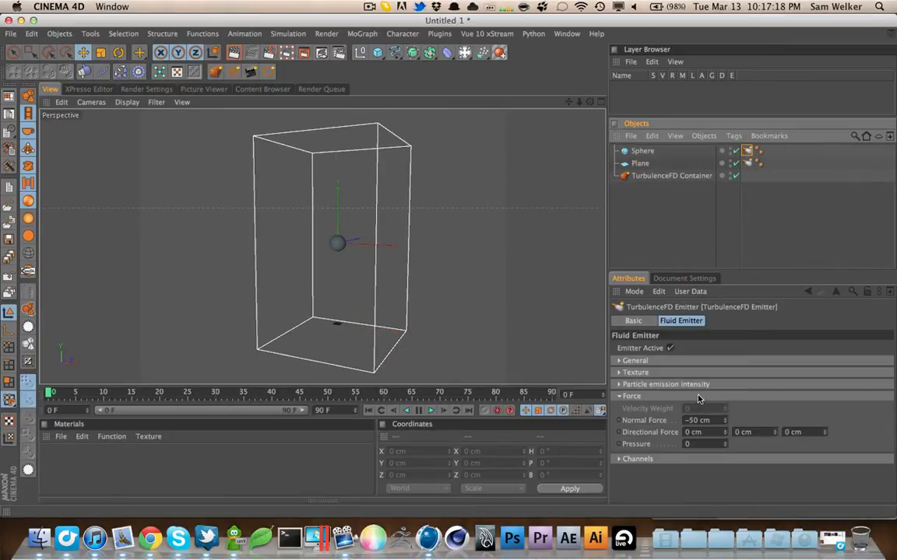
pyautogui.click(700, 396)
pyautogui.click(700, 396)
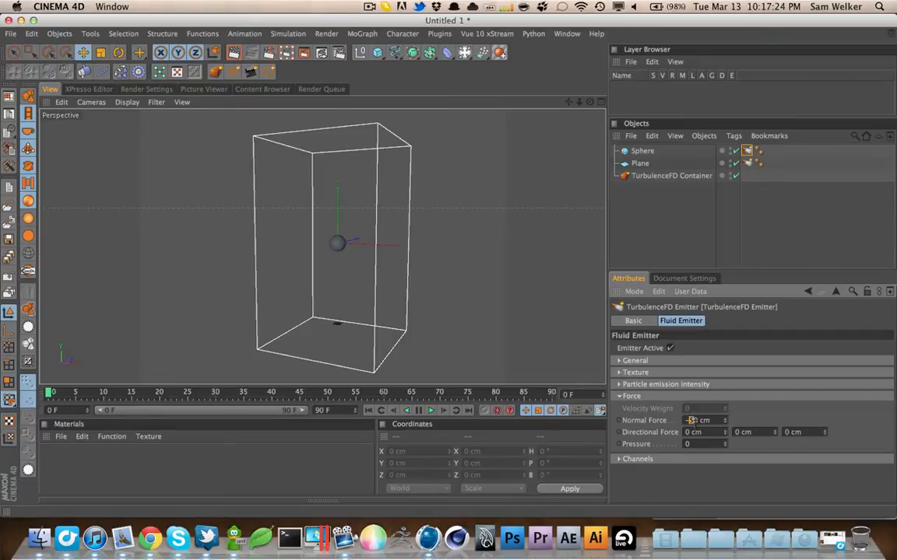
pyautogui.write('70')
pyautogui.click(709, 254)
# Set the TurbulenceFD container's voxel size to 25 cm
pyautogui.click(686, 175)
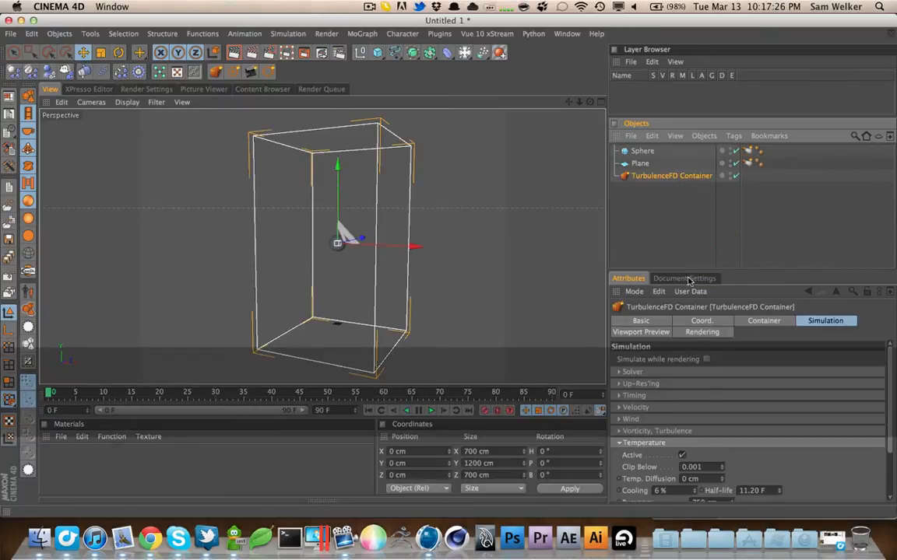
pyautogui.click(764, 321)
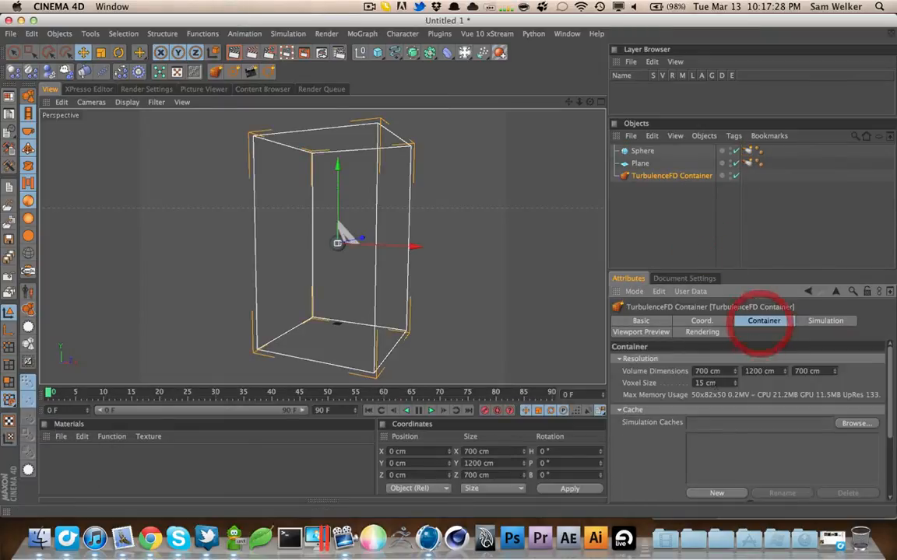
pyautogui.write('25')
pyautogui.press('Tab')
# In the container's viewport preview, keep the shader as None and set the opacity to 5
pyautogui.click(637, 334)
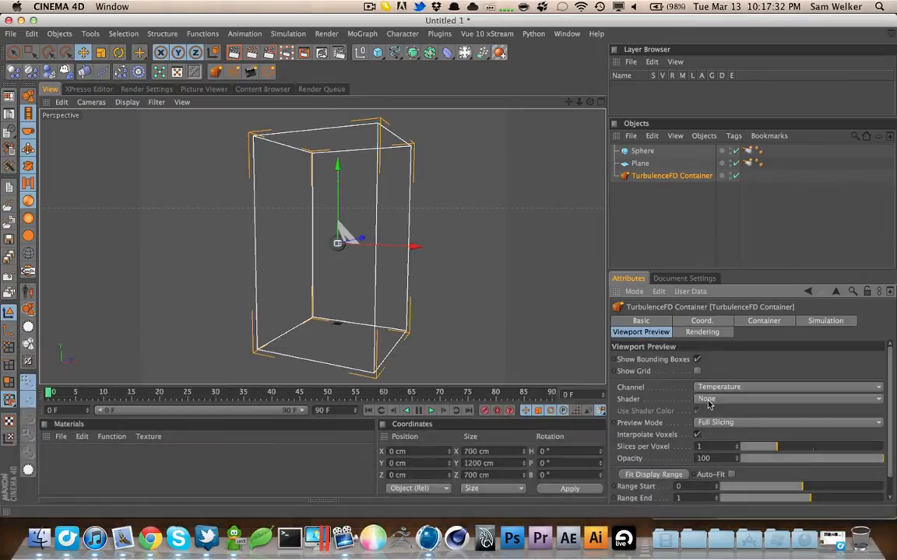
pyautogui.click(708, 402)
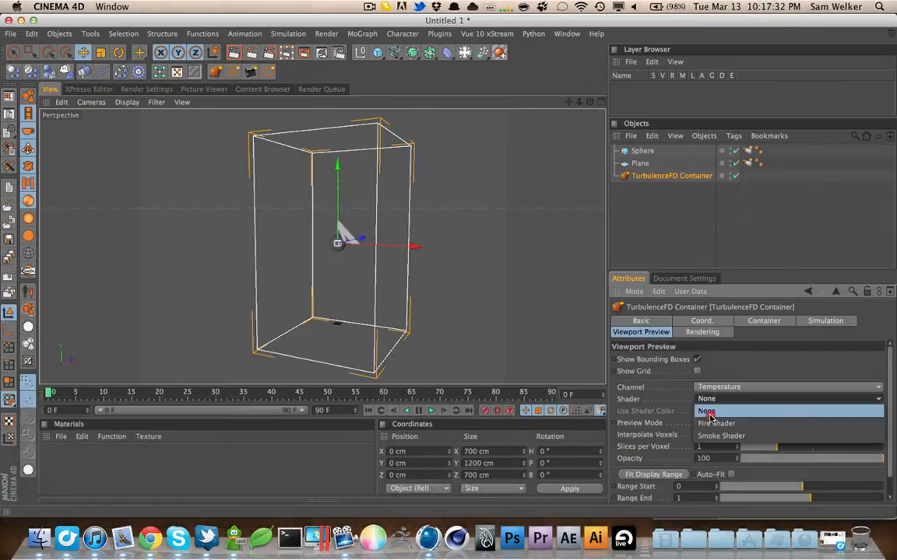
pyautogui.click(714, 419)
pyautogui.click(712, 459)
pyautogui.write('5')
pyautogui.press('Tab')
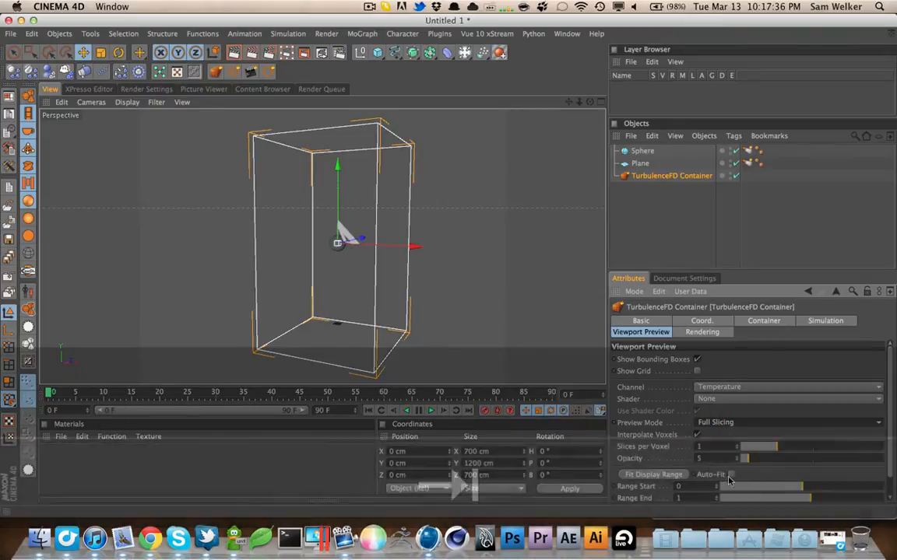
# Set the end of the project timeline to frame 300
pyautogui.click(730, 474)
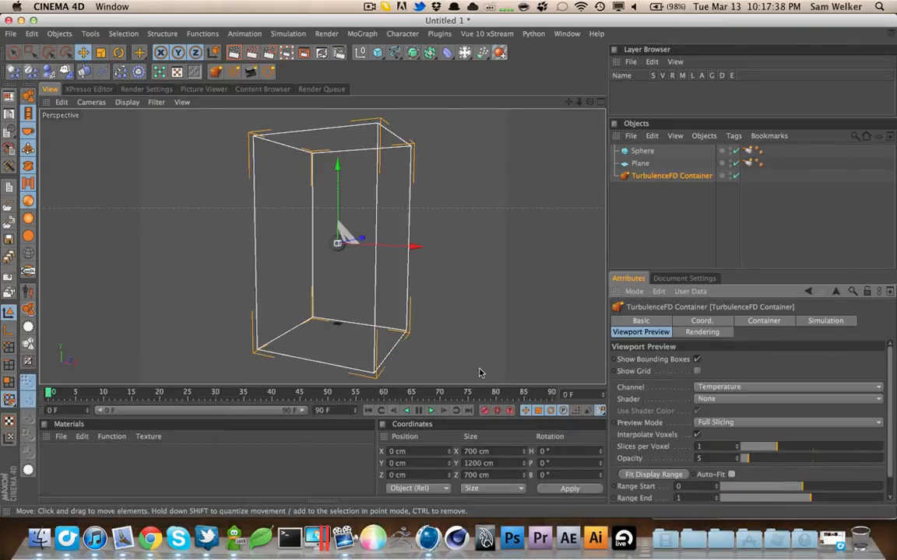
pyautogui.click(323, 410)
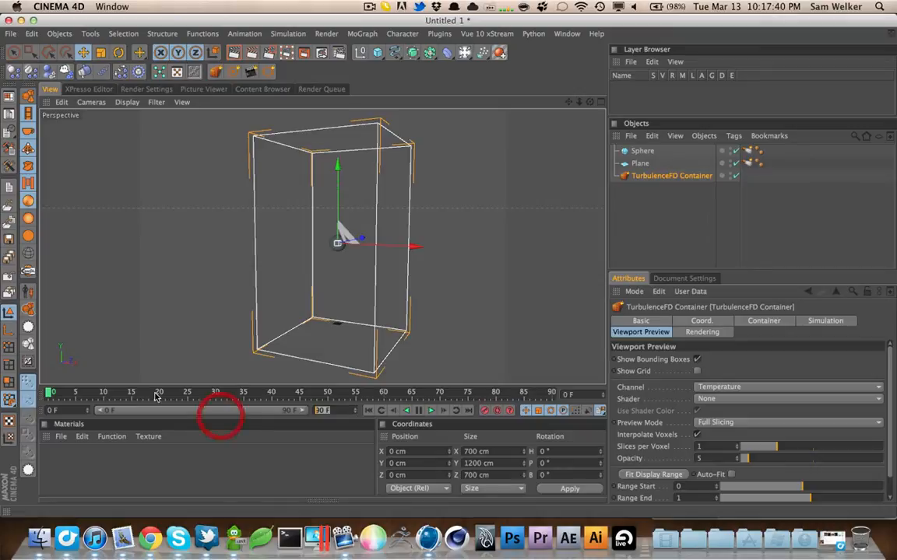
pyautogui.write('300')
pyautogui.press('Tab')
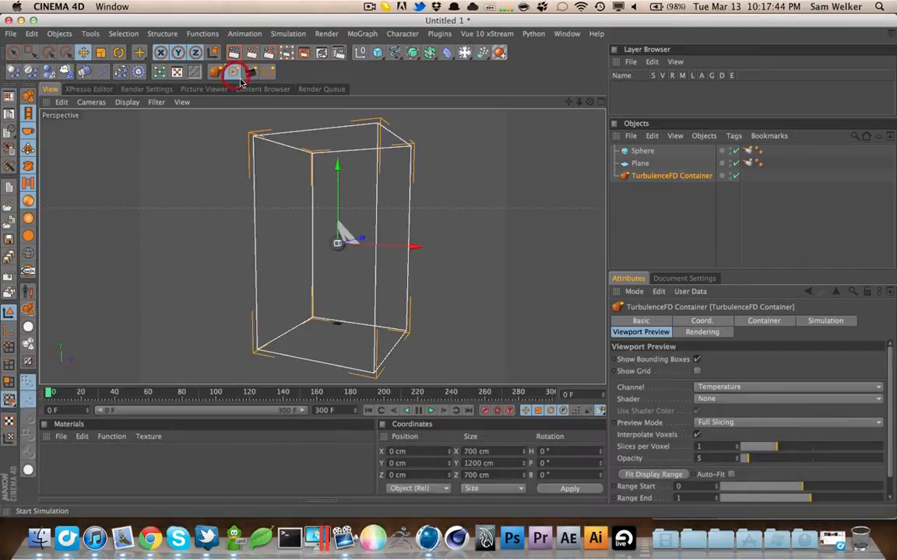
# Run the TurbulenceFD simulation with its window clear of the container, and stop it at about frame 143
pyautogui.click(240, 78)
pyautogui.moveTo(251, 139); pyautogui.dragTo(617, 170)
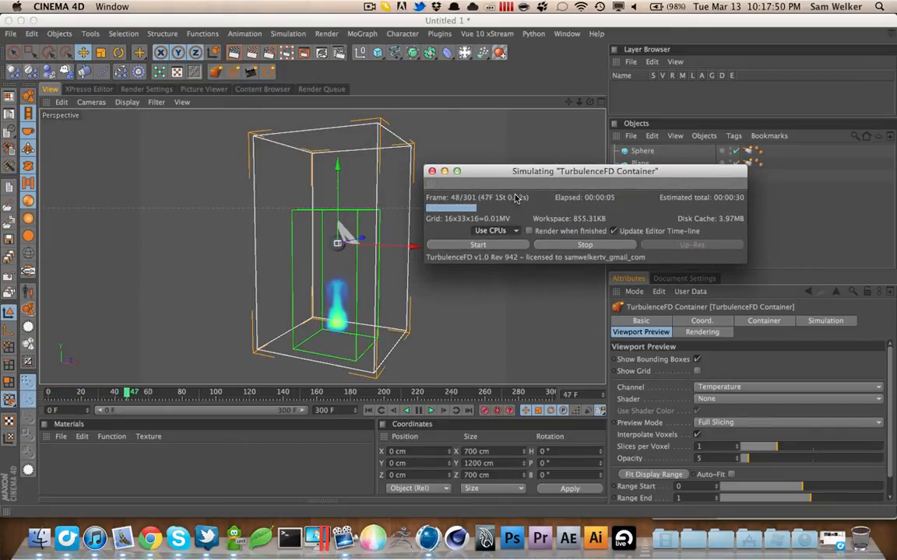
pyautogui.moveTo(502, 176); pyautogui.dragTo(491, 136)
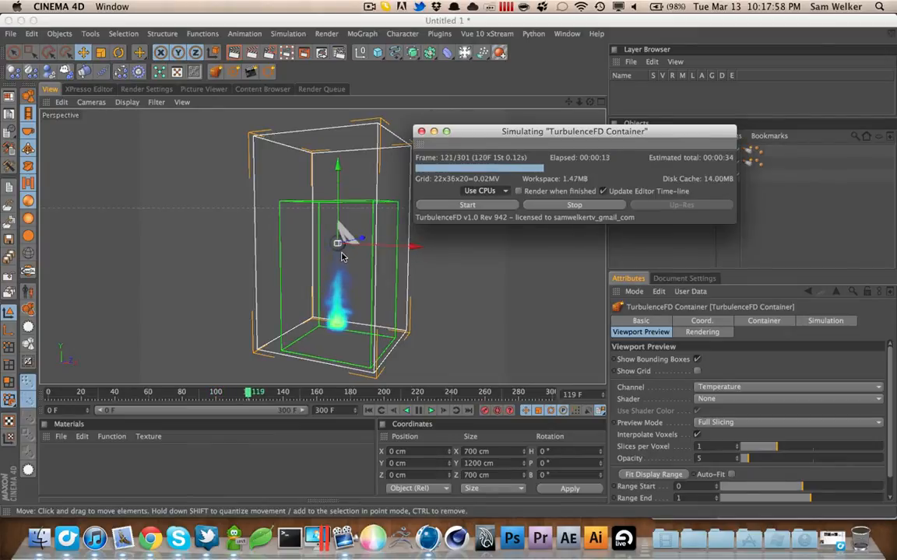
pyautogui.moveTo(559, 130); pyautogui.dragTo(487, 68)
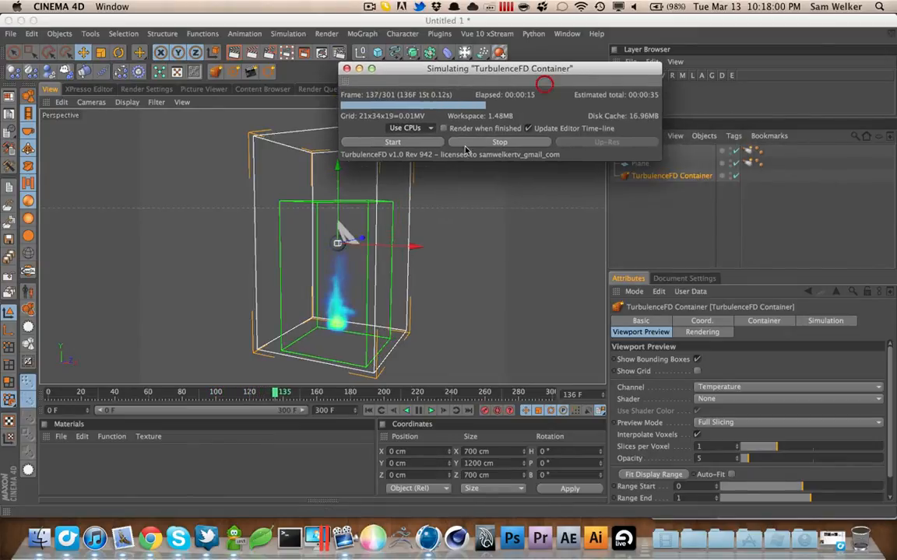
pyautogui.click(467, 144)
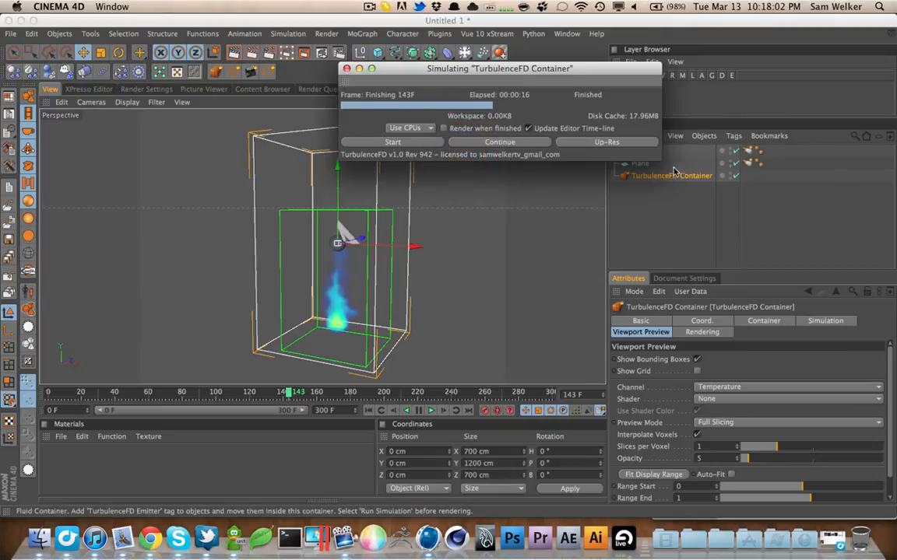
# Set the plane emitter's temperature value to 2 and its directional force along Y to 150 cm
pyautogui.click(752, 163)
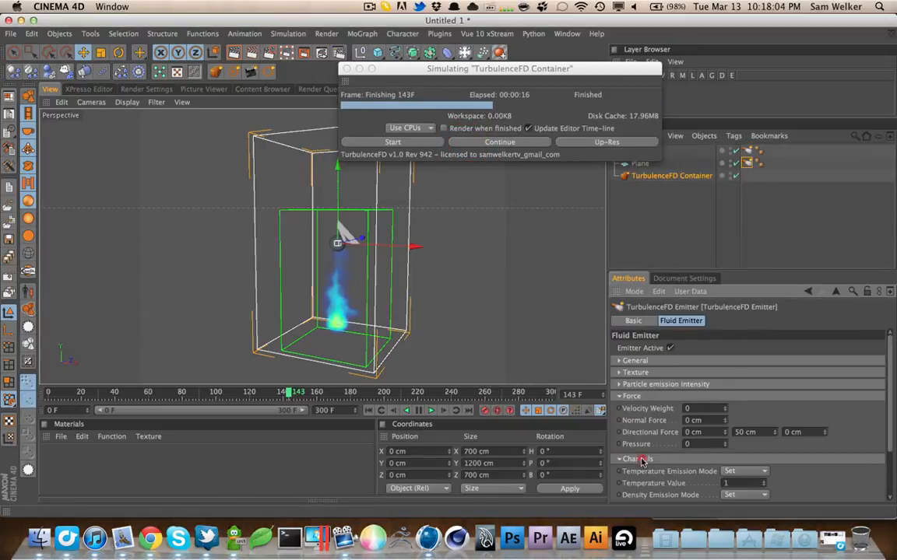
pyautogui.click(620, 459)
pyautogui.write('2')
pyautogui.press('Tab')
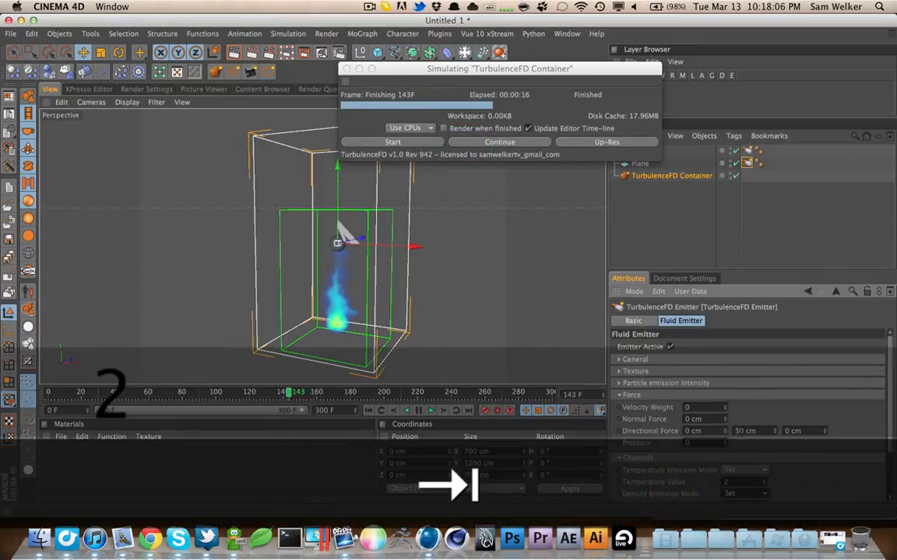
pyautogui.write('150')
pyautogui.press('Tab')
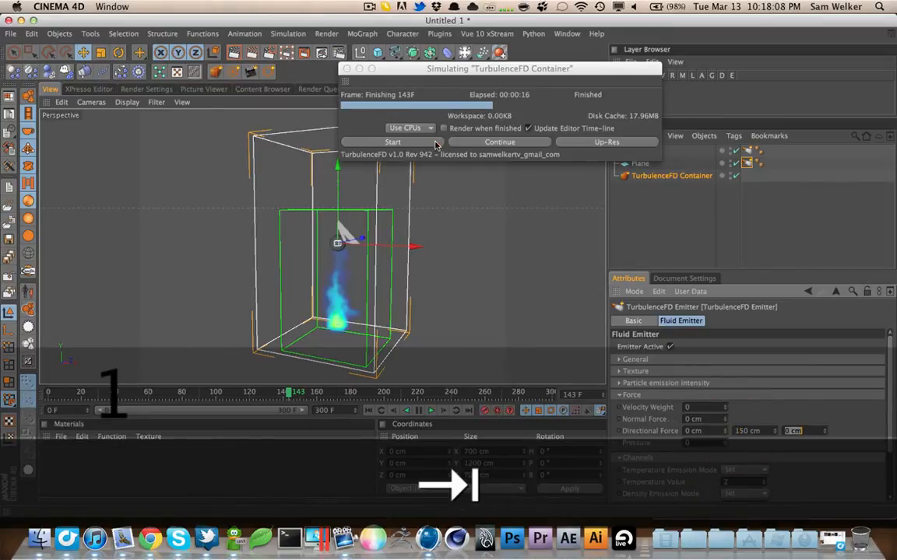
# Restart the simulation in a new cache and stop it at about frame 75
pyautogui.click(428, 143)
pyautogui.click(420, 158)
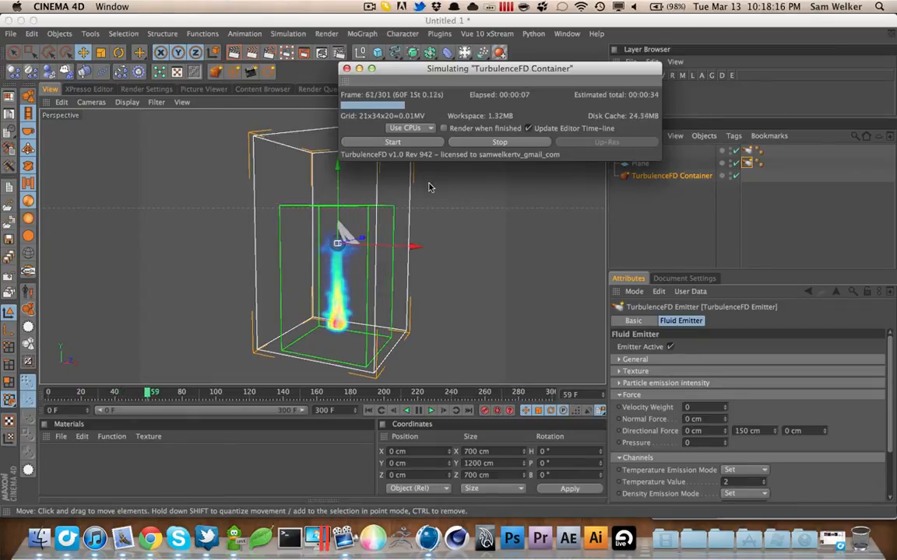
pyautogui.click(471, 142)
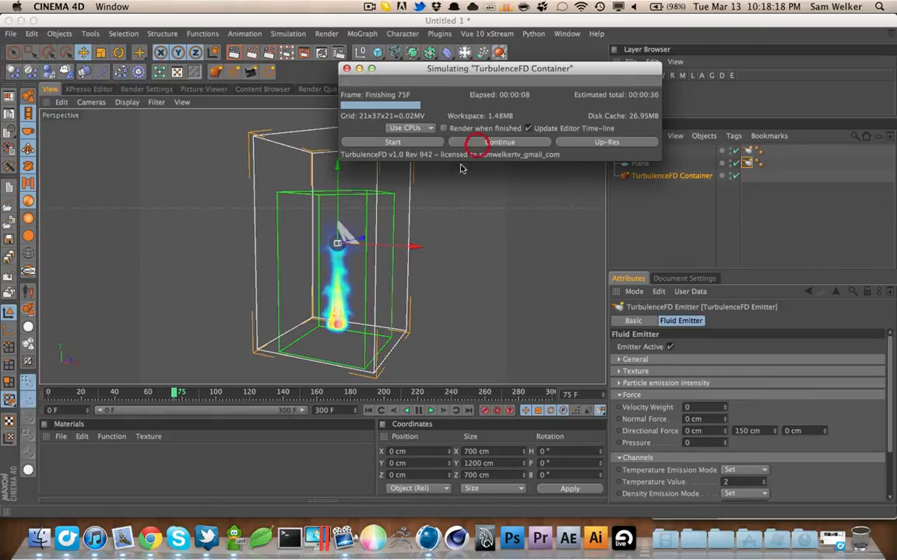
# Keyframe the plane emitter's temperature value at 2 on frame 40 and change it to 0 on frame 41
pyautogui.moveTo(76, 395); pyautogui.dragTo(111, 393)
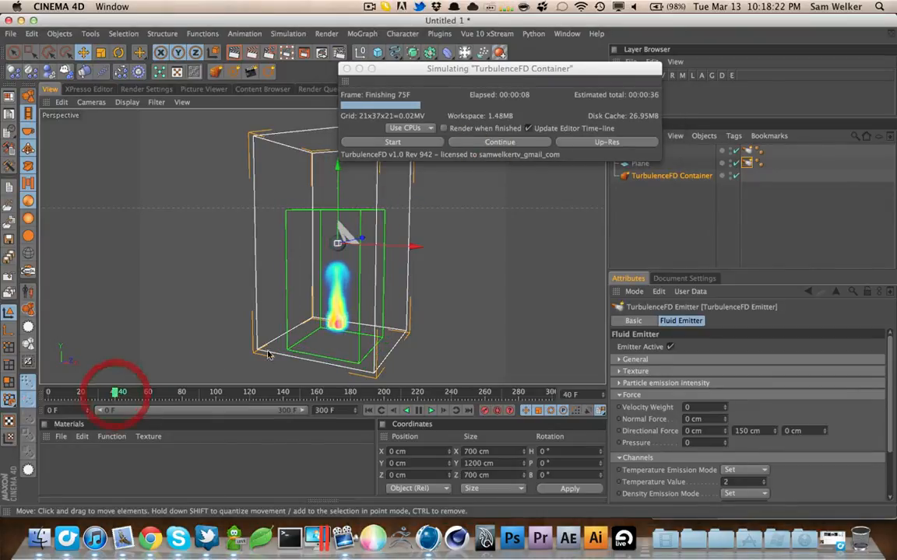
pyautogui.click(747, 162)
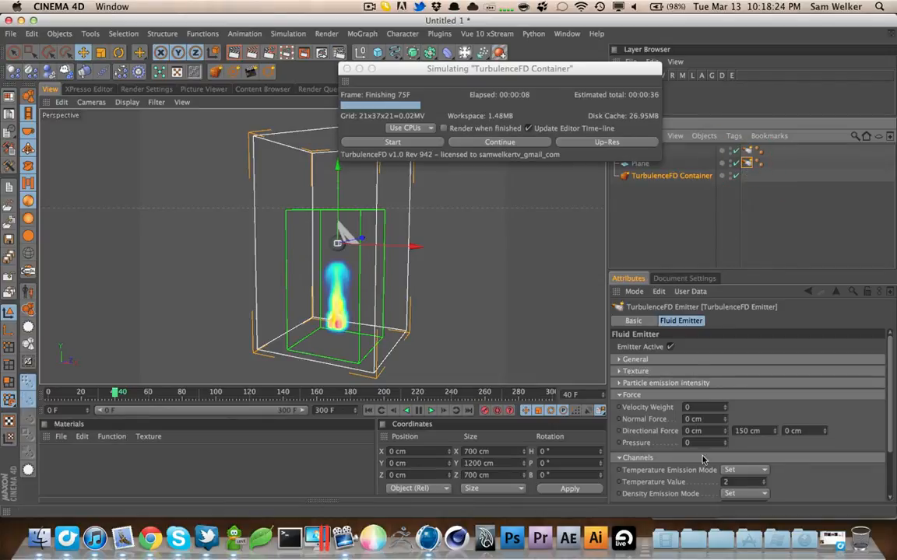
pyautogui.click(620, 395)
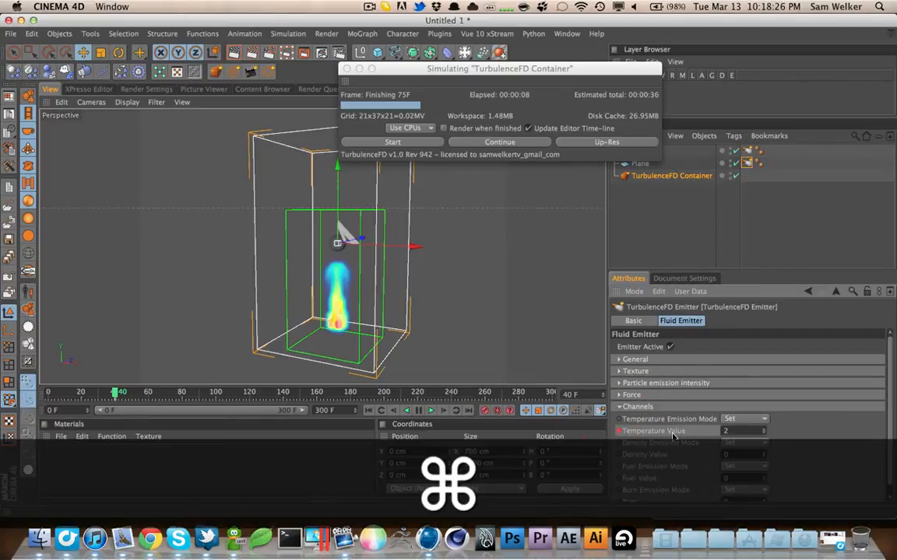
pyautogui.click(443, 411)
pyautogui.write('0')
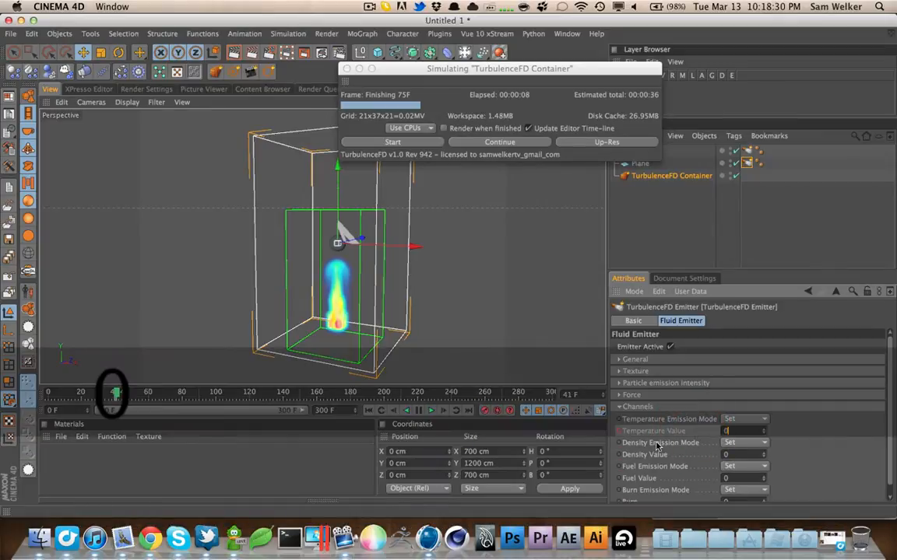
# Play the animation from the start, and rerun the simulation into a new cache
pyautogui.click(369, 410)
pyautogui.click(430, 410)
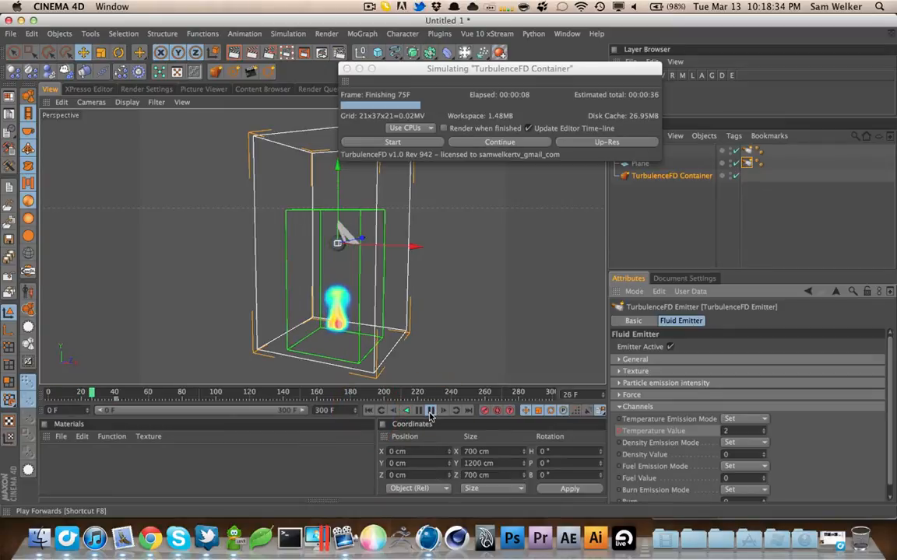
pyautogui.click(422, 143)
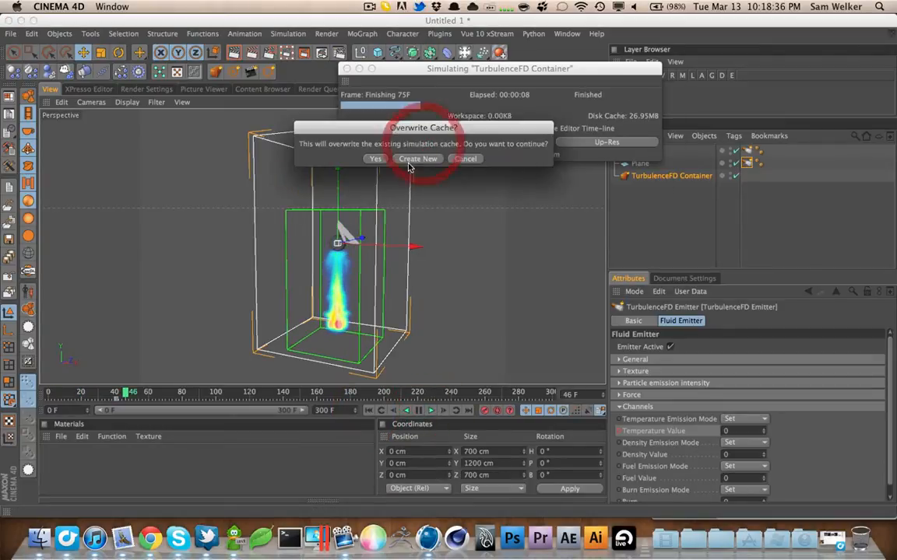
pyautogui.click(408, 161)
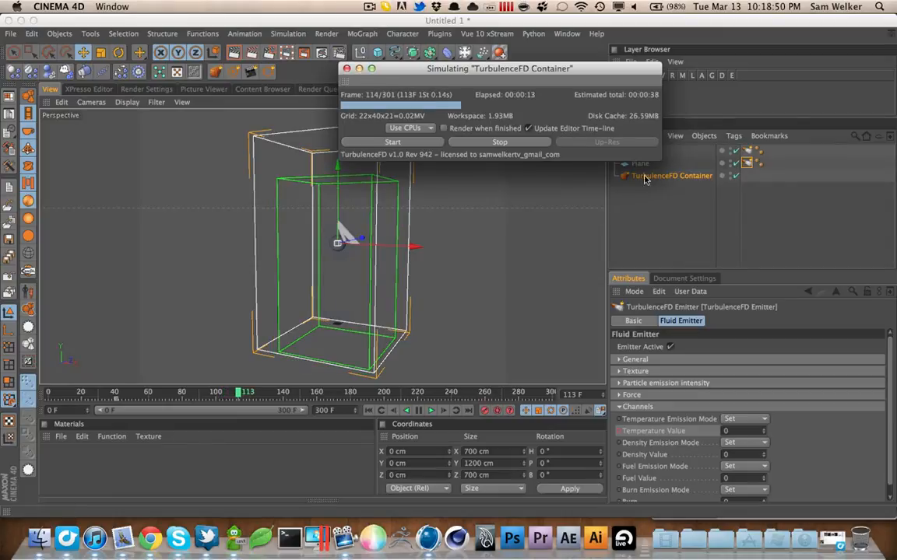
# Group the sphere, plane and TurbulenceFD container under a null named "TFD TP" and expand its hierarchy
pyautogui.moveTo(643, 179); pyautogui.dragTo(656, 184)
pyautogui.moveTo(631, 71); pyautogui.dragTo(550, 38)
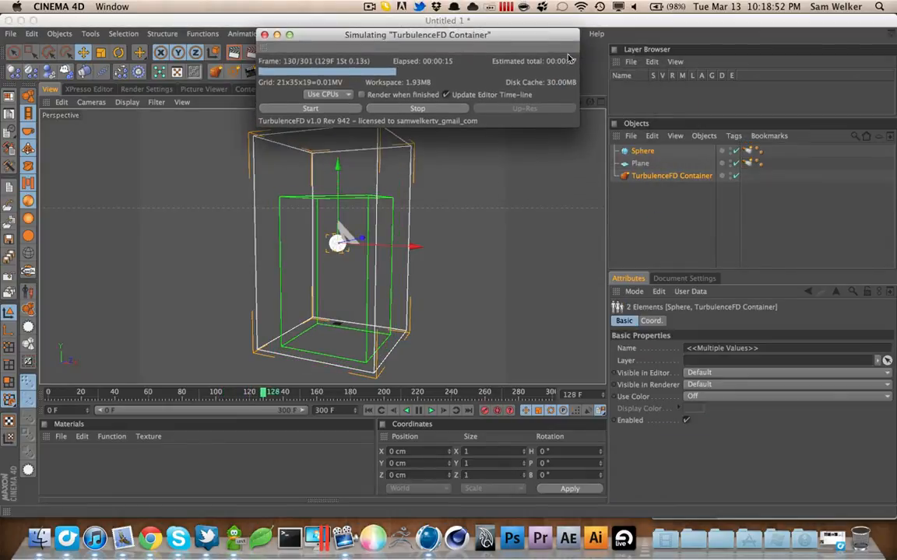
pyautogui.moveTo(649, 204); pyautogui.dragTo(625, 128)
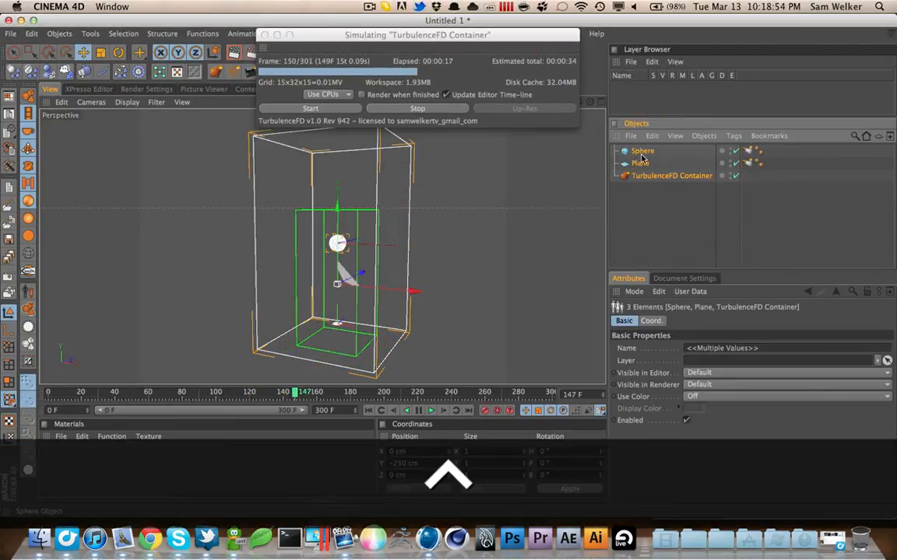
pyautogui.hotkey('alt', 'g')
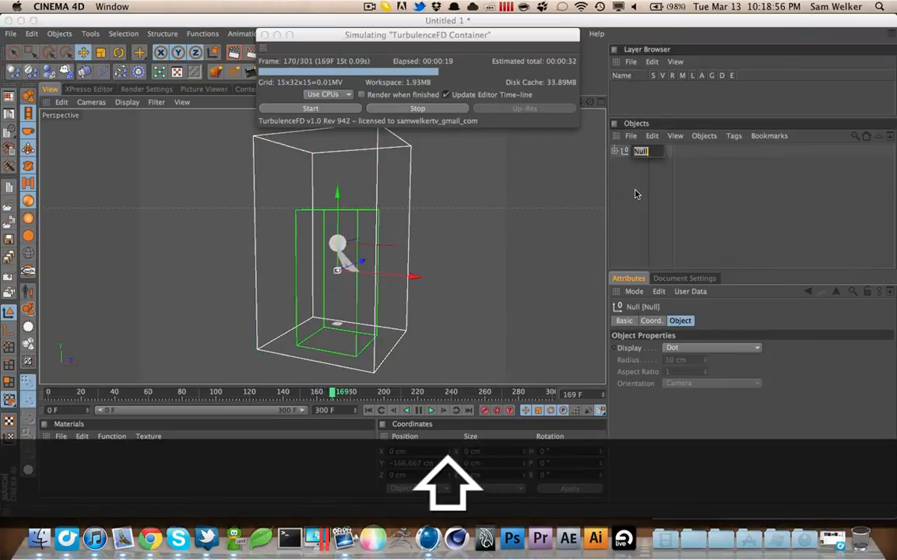
pyautogui.write('TFD TP')
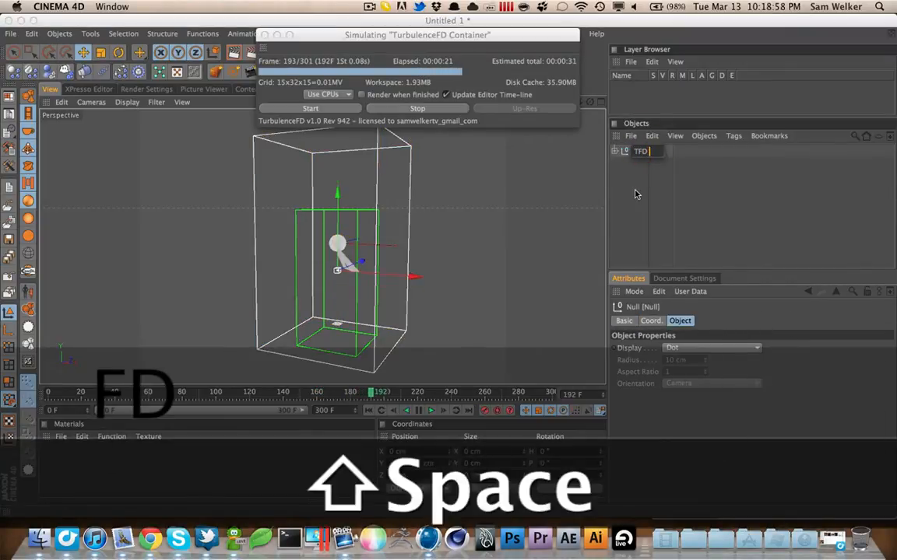
pyautogui.press('Return')
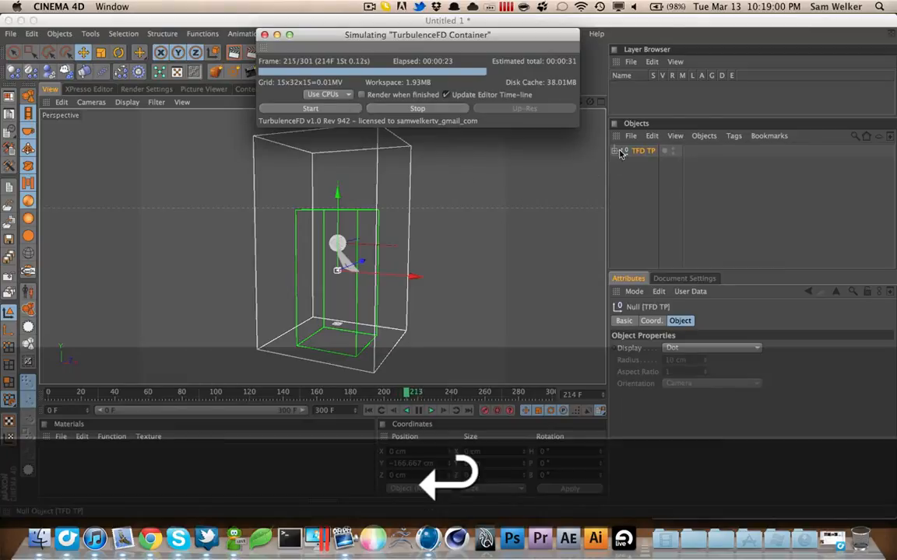
pyautogui.click(614, 151)
pyautogui.click(615, 151)
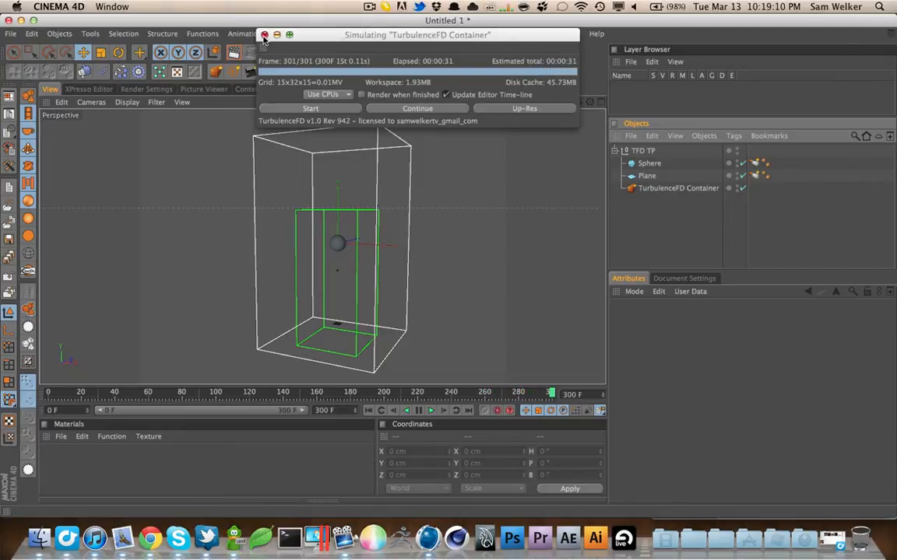
# Close the finished simulation window and convert the sphere and the plane to editable polygon objects
pyautogui.click(264, 34)
pyautogui.click(13, 52)
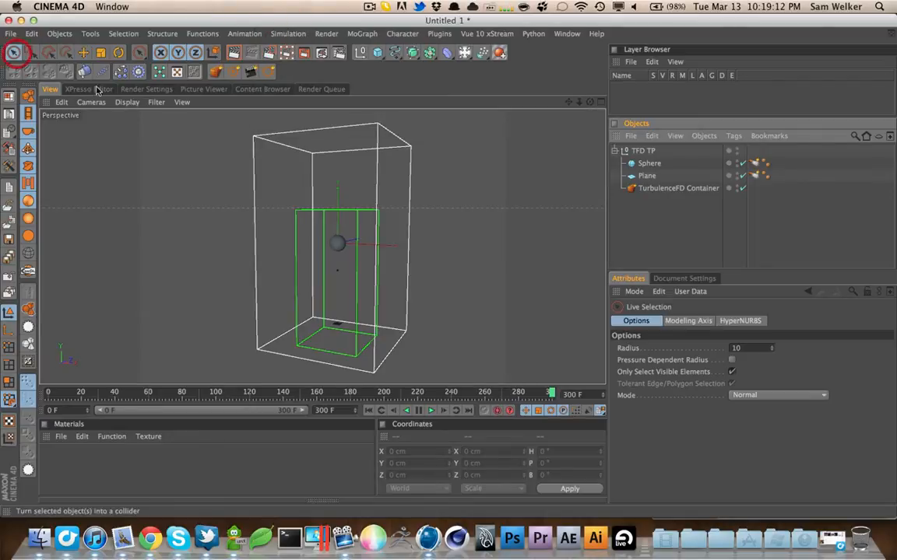
pyautogui.click(656, 228)
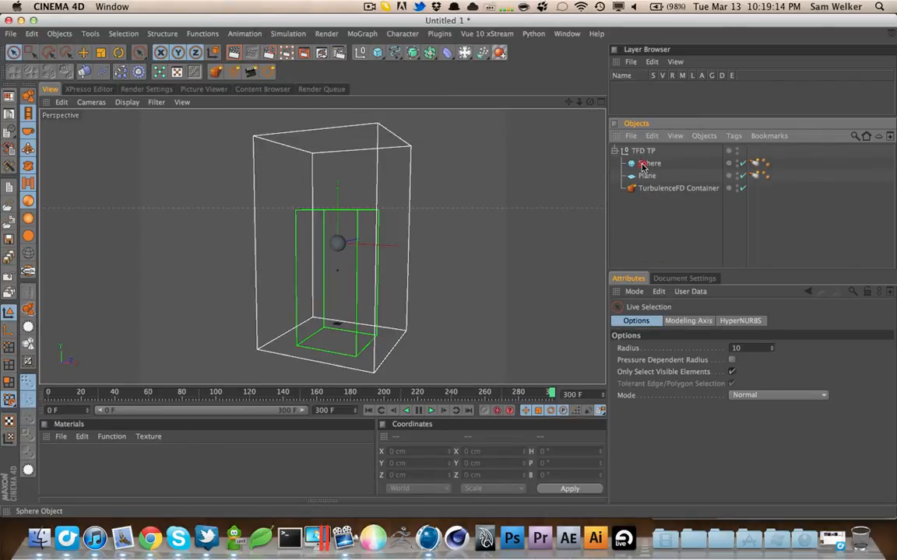
pyautogui.click(643, 165)
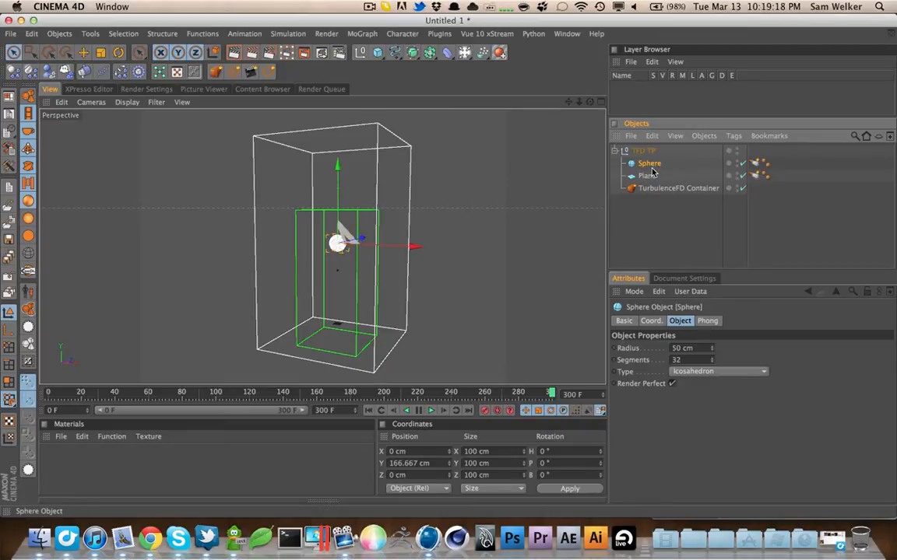
pyautogui.press('c')
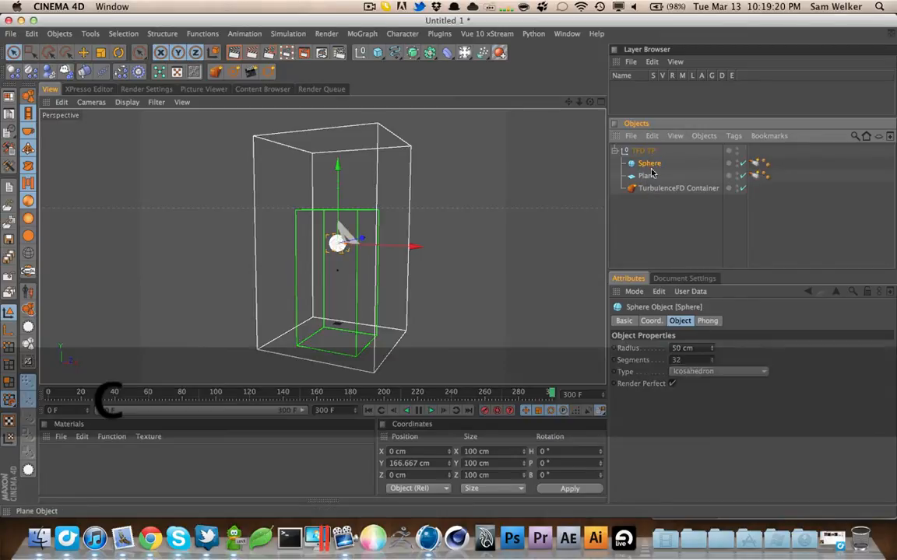
pyautogui.click(646, 178)
pyautogui.press('c')
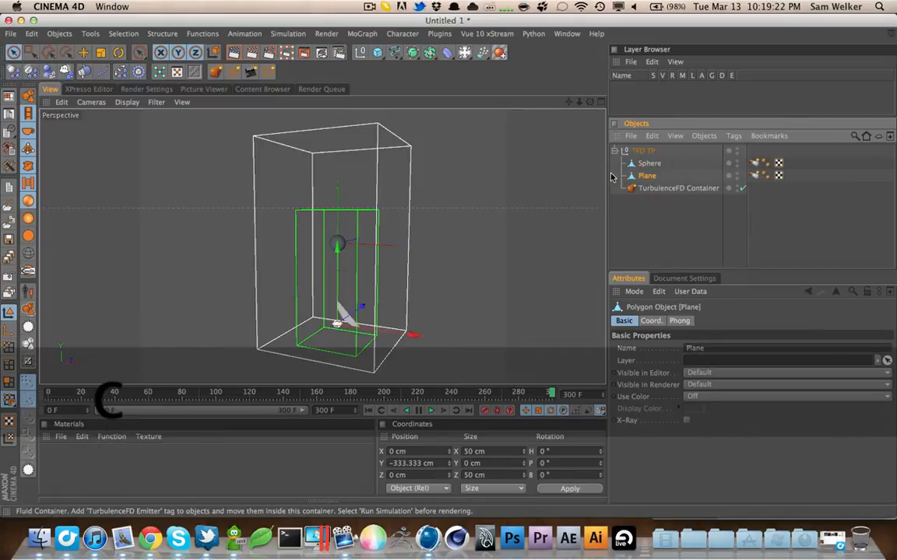
# Add a Displacer deformer as a child of the sphere
pyautogui.click(630, 236)
pyautogui.click(650, 165)
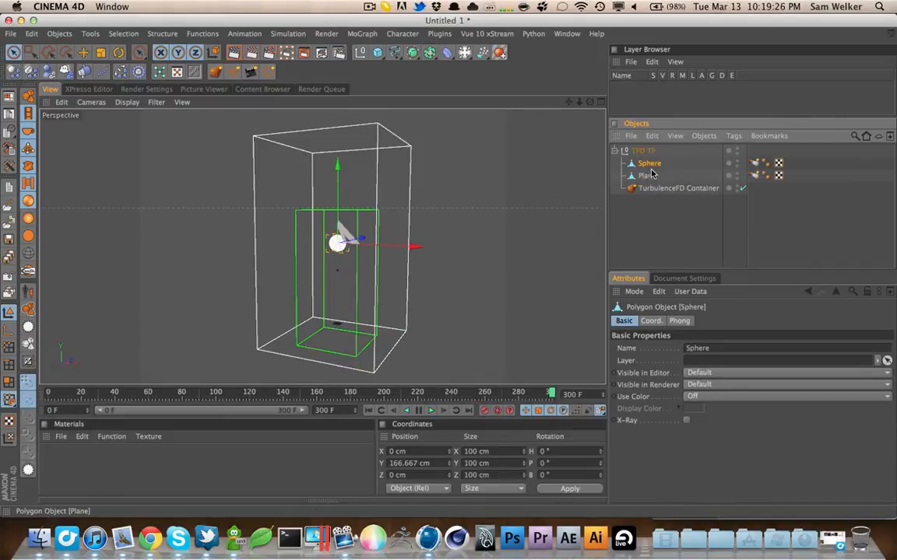
pyautogui.moveTo(447, 53); pyautogui.dragTo(580, 88)
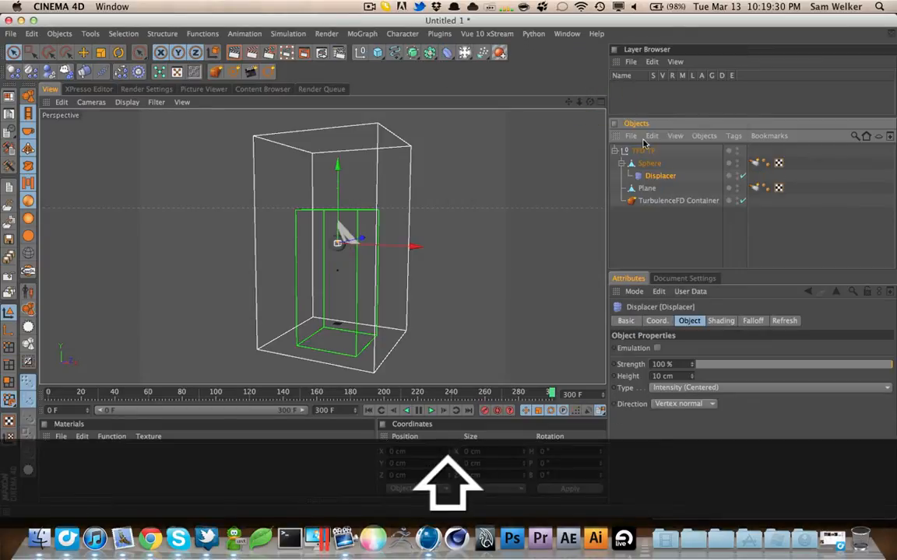
# Set the Displacer's height to 100 cm and its type to Intensity
pyautogui.write('0')
pyautogui.click(685, 388)
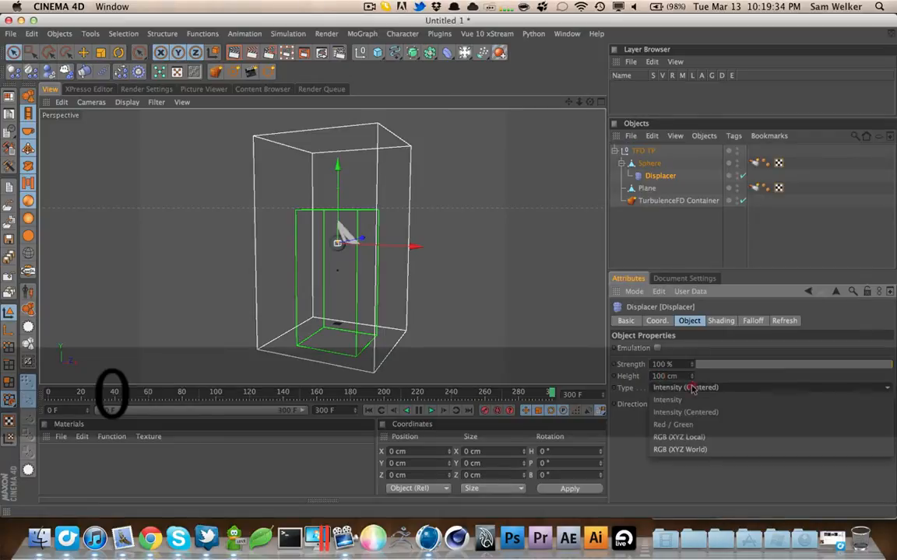
pyautogui.click(685, 400)
# Load a Noise shader as the Displacer's custom shader
pyautogui.click(721, 321)
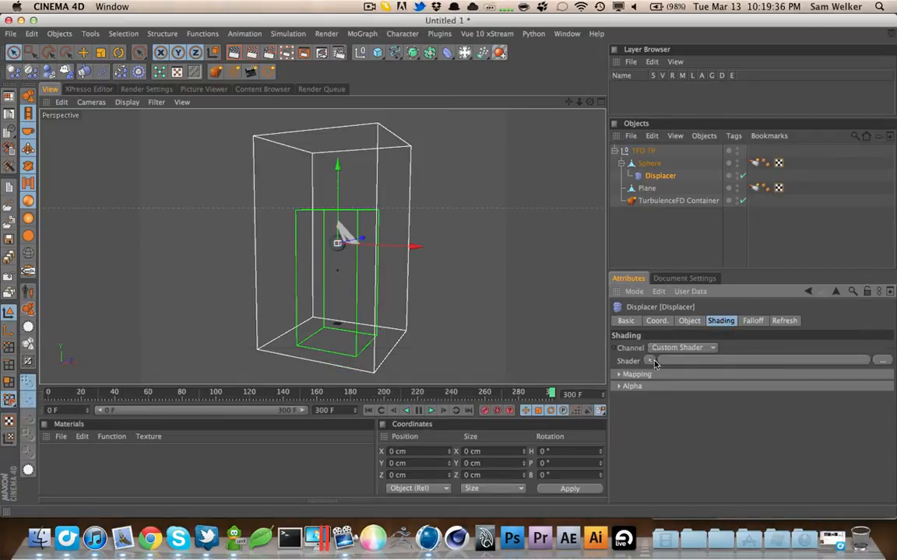
pyautogui.click(661, 358)
pyautogui.click(661, 215)
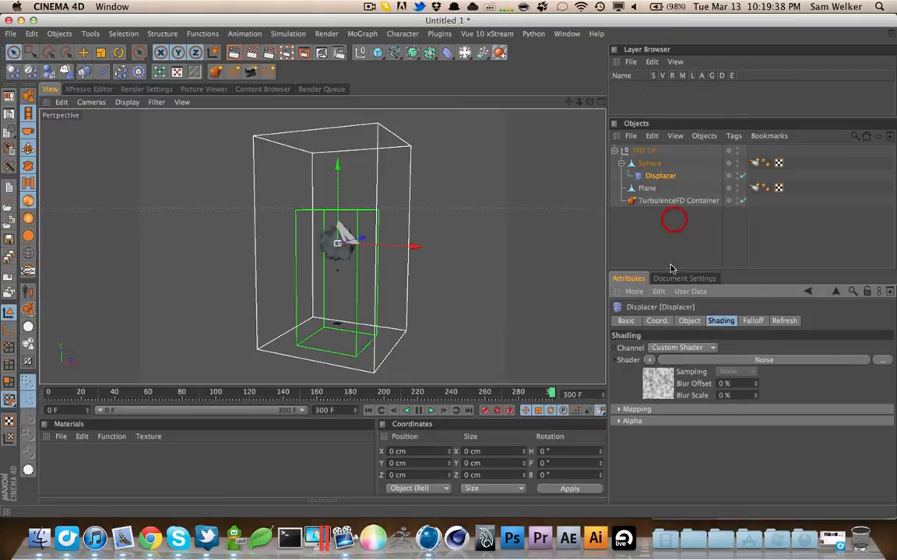
# Set the global scale of the Displacer's Noise shader to 1000%
pyautogui.click(675, 366)
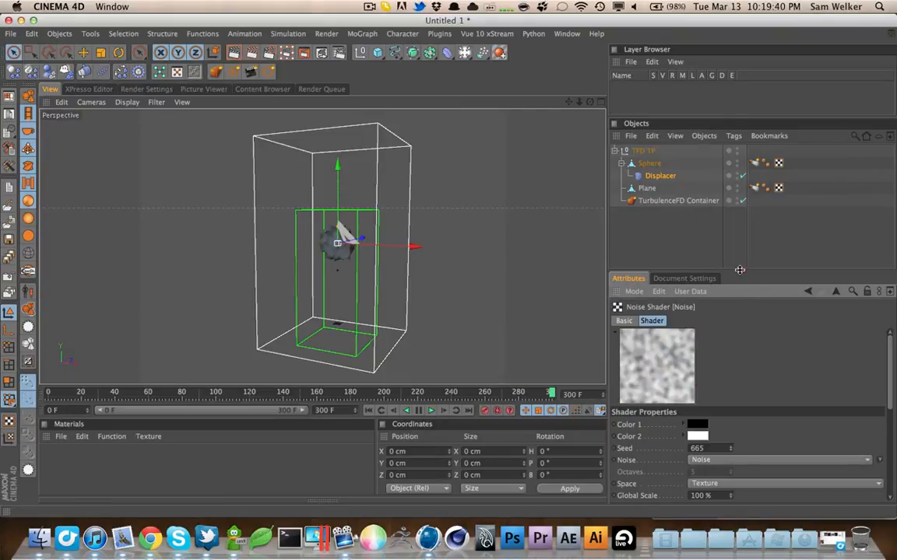
pyautogui.moveTo(739, 270); pyautogui.dragTo(741, 210)
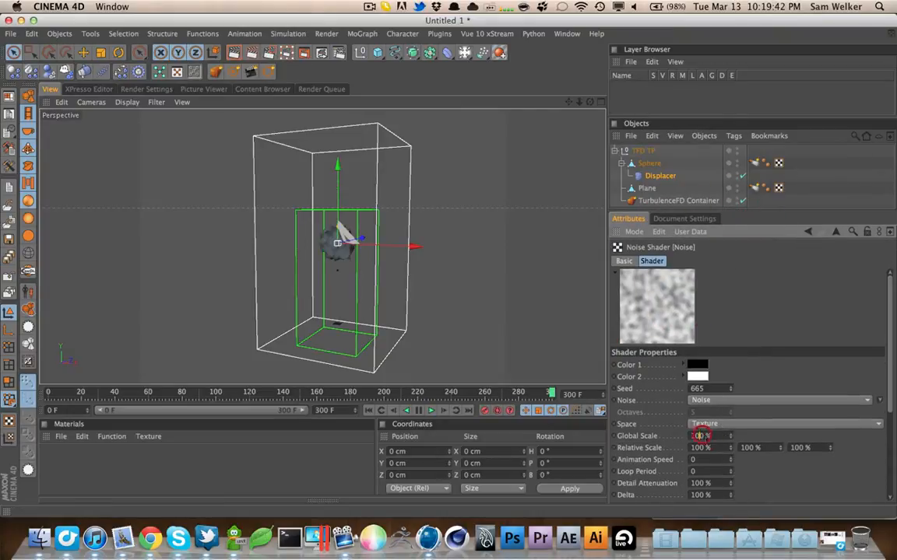
pyautogui.write('0')
pyautogui.click(736, 320)
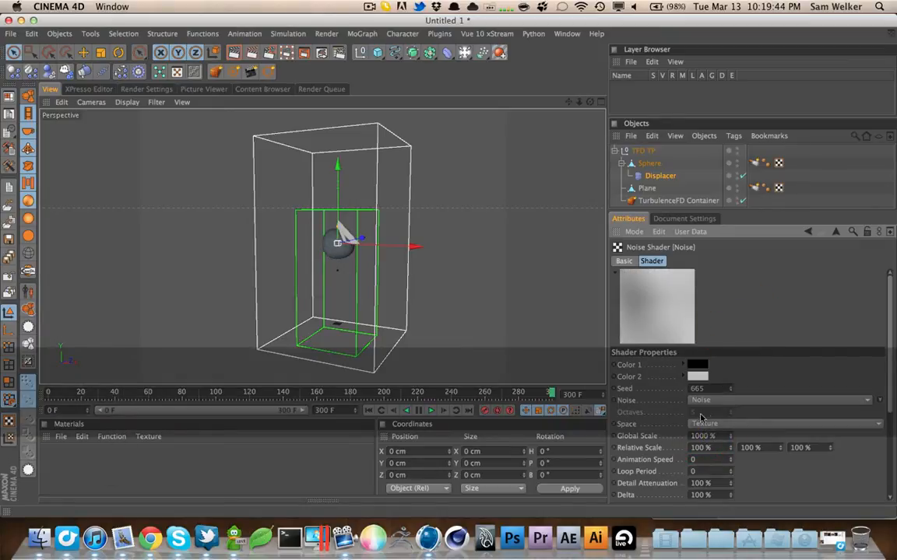
# Change the Displacer's displacement type to Intensity (Centered)
pyautogui.click(660, 176)
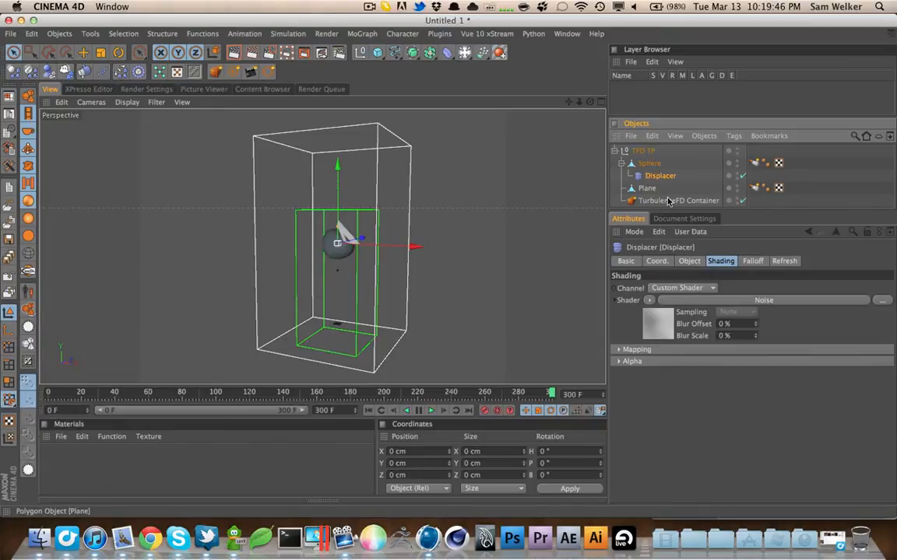
pyautogui.click(688, 262)
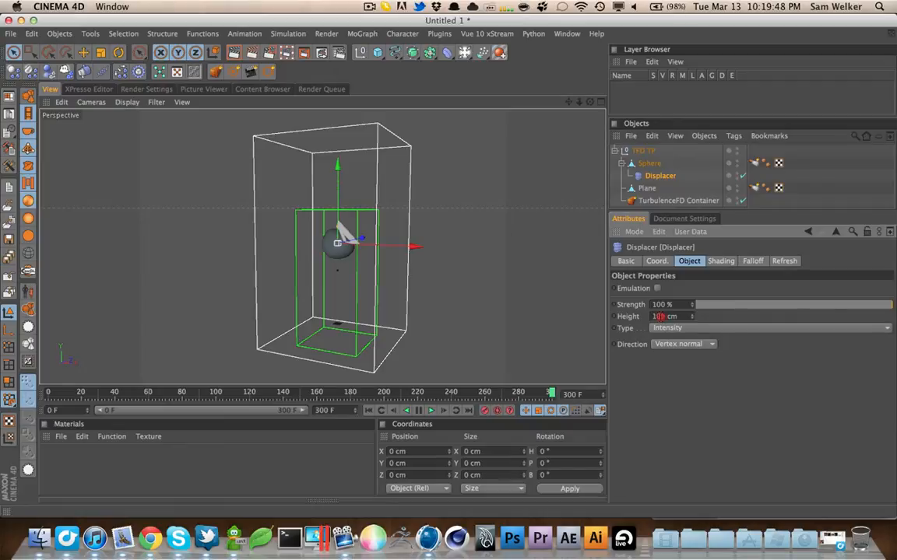
pyautogui.click(671, 327)
pyautogui.click(669, 356)
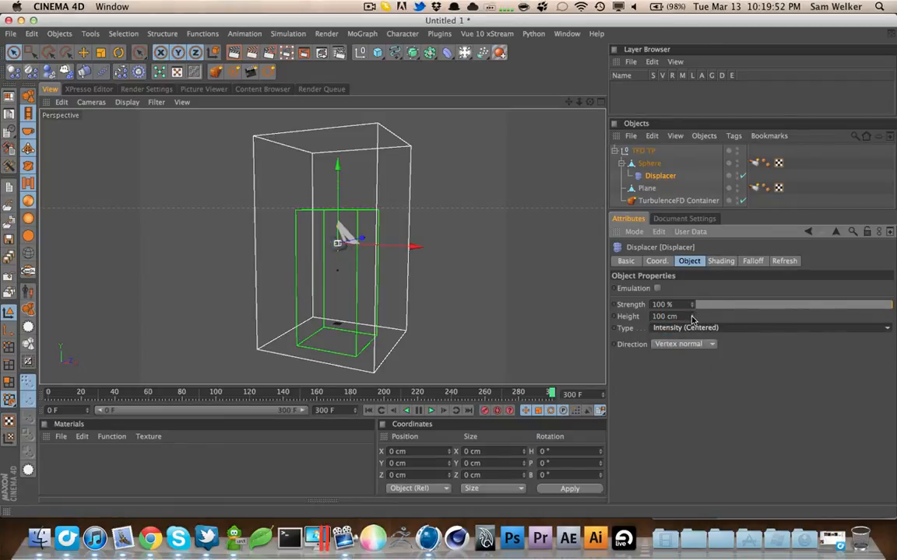
pyautogui.moveTo(692, 318); pyautogui.dragTo(698, 288)
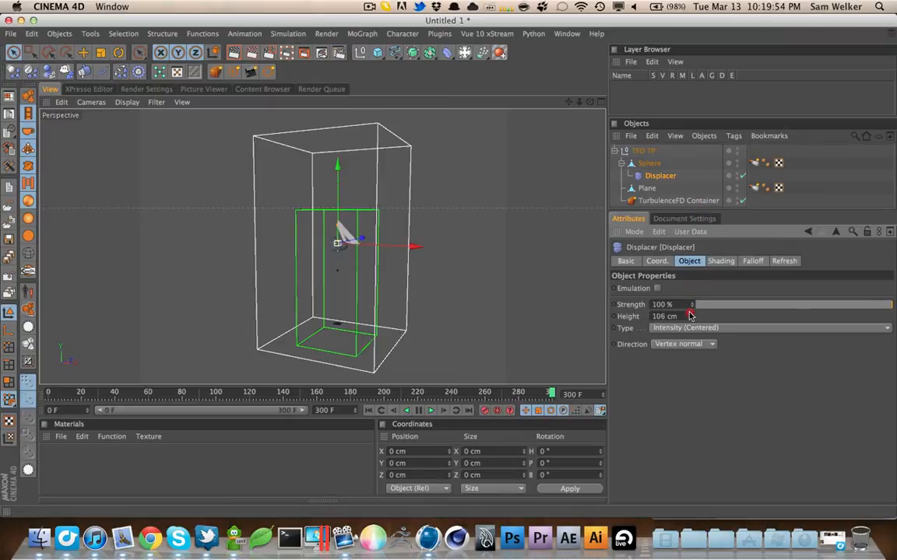
pyautogui.press('super+z')
pyautogui.press('super+z')
pyautogui.press('super+z')
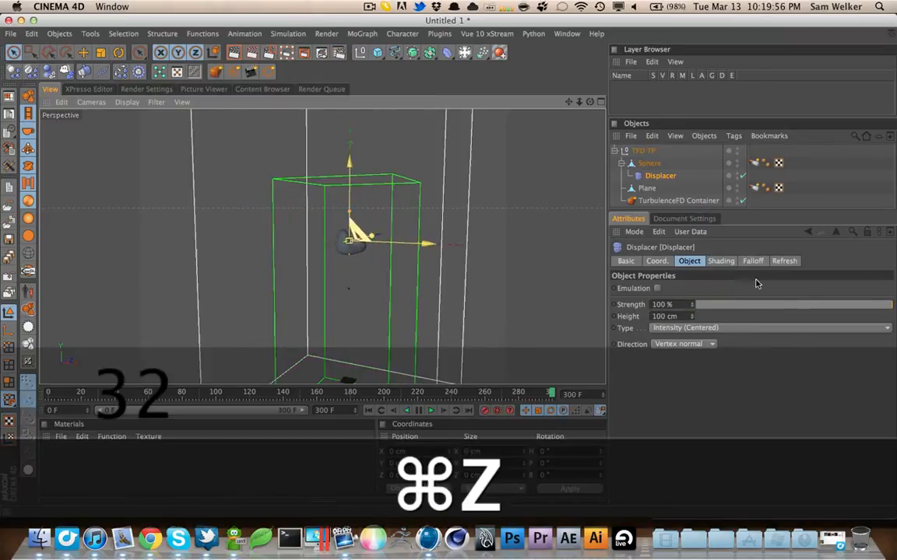
pyautogui.press('super+z')
# Examine the displaced sphere up close from several angles with nothing selected
pyautogui.click(486, 242)
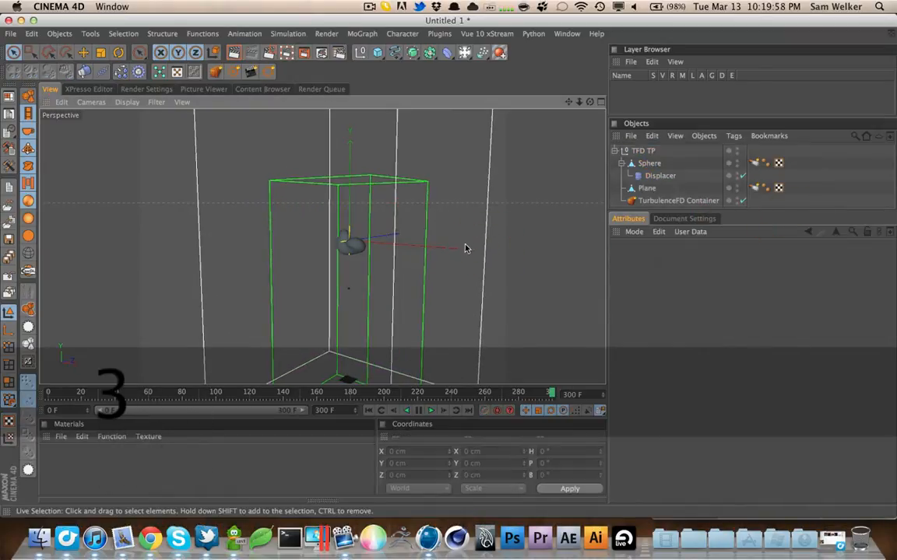
pyautogui.press('super+z')
pyautogui.press('super+z')
pyautogui.press('super+z')
pyautogui.press('super+z')
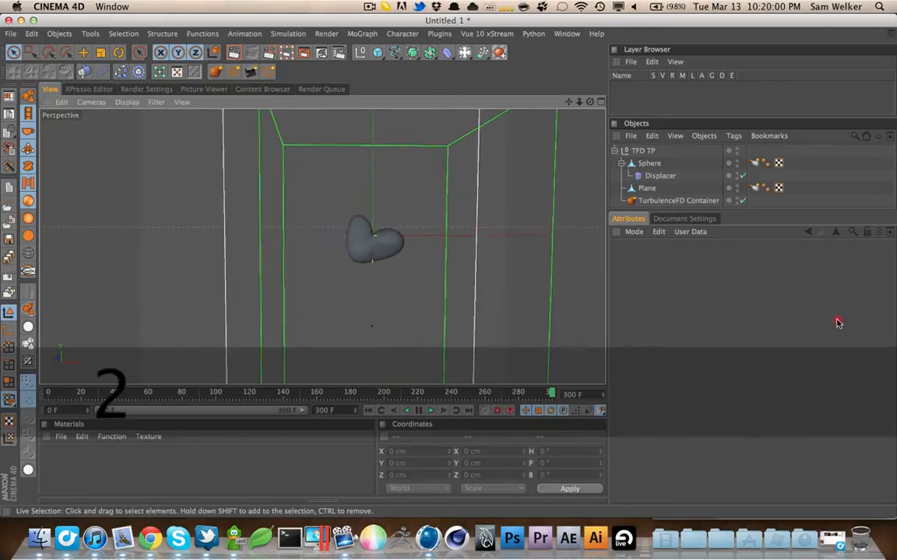
pyautogui.press('super+z')
pyautogui.press('super+z')
pyautogui.press('super+z')
pyautogui.press('super+z')
pyautogui.press('super+z')
pyautogui.press('super+z')
pyautogui.click(837, 323)
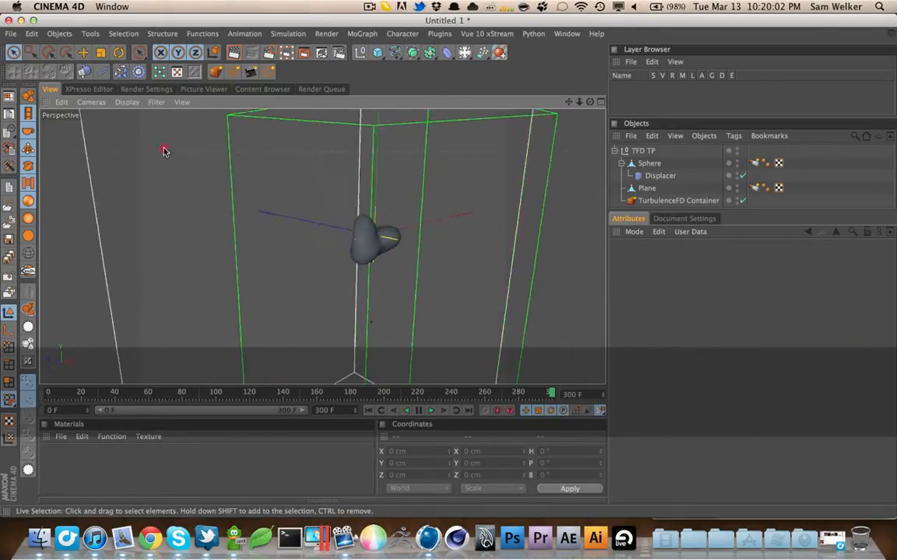
pyautogui.press('super+z')
pyautogui.press('super+z')
pyautogui.press('super+z')
pyautogui.press('super+z')
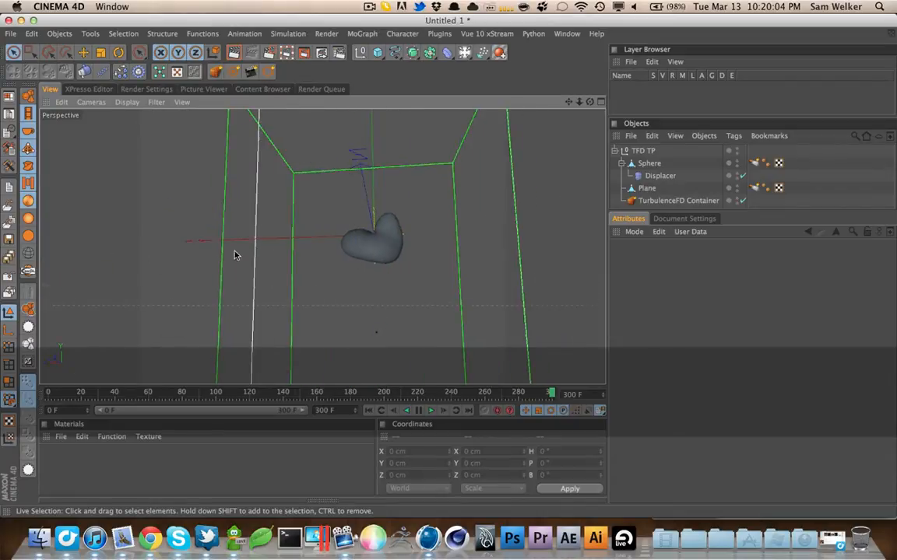
pyautogui.keyDown('alt'); pyautogui.moveTo(234, 255); pyautogui.dragTo(268, 102); pyautogui.keyUp('alt')
pyautogui.press('2')
pyautogui.moveTo(400, 257); pyautogui.dragTo(220, 286)
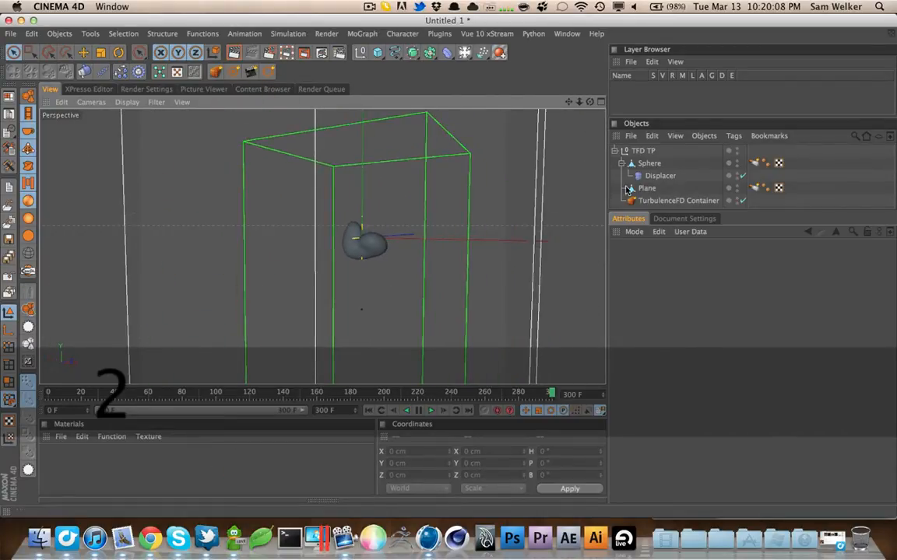
# Try Displacer heights of 50 cm and 25 cm, deselecting the deformer after each to compare the sphere's shape
pyautogui.click(660, 175)
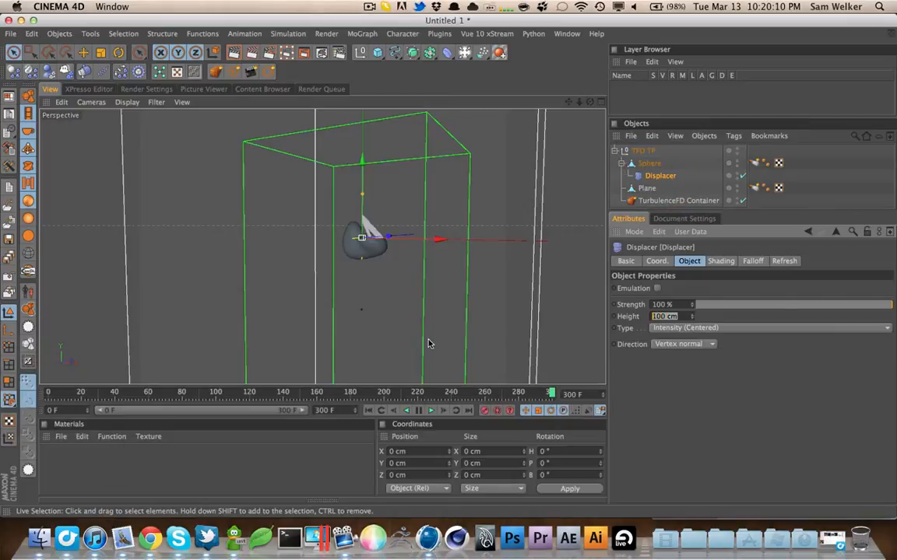
pyautogui.write('50')
pyautogui.press('Return')
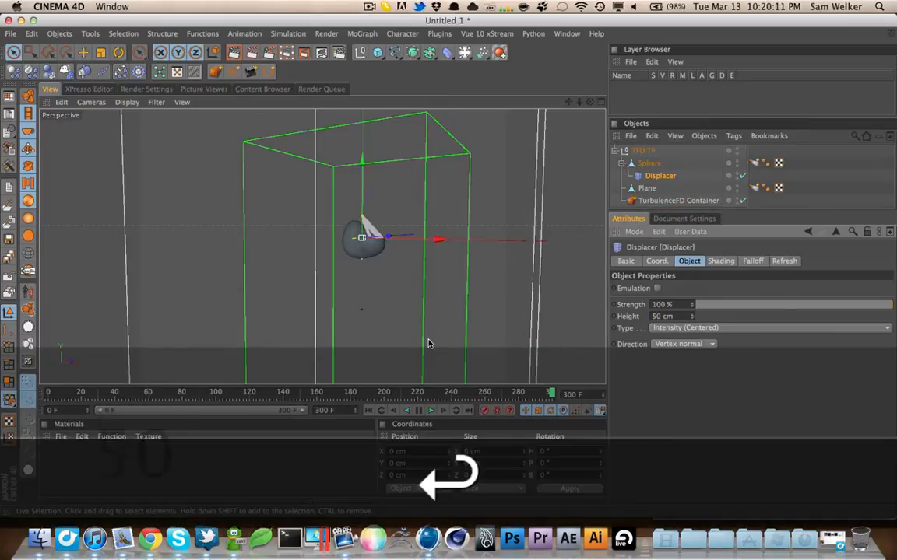
pyautogui.click(434, 237)
pyautogui.click(660, 175)
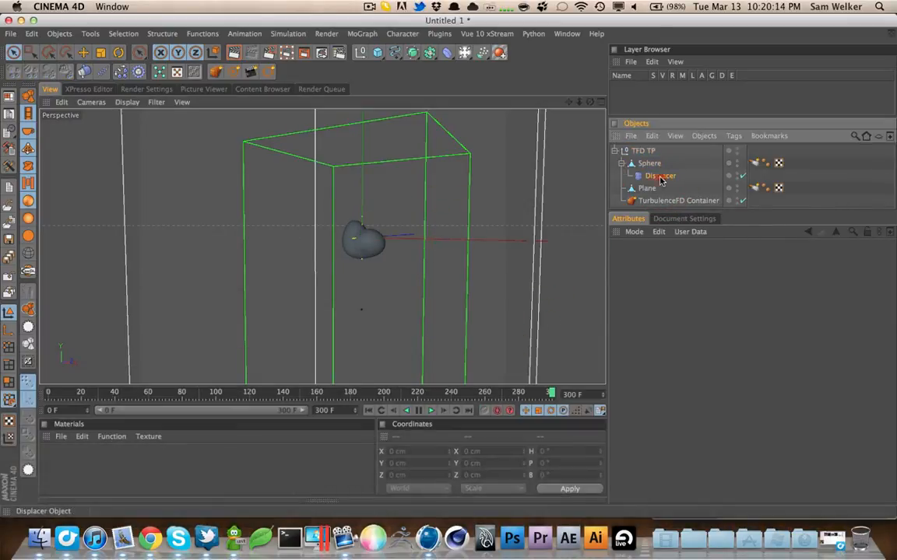
pyautogui.write('25')
pyautogui.press('Return')
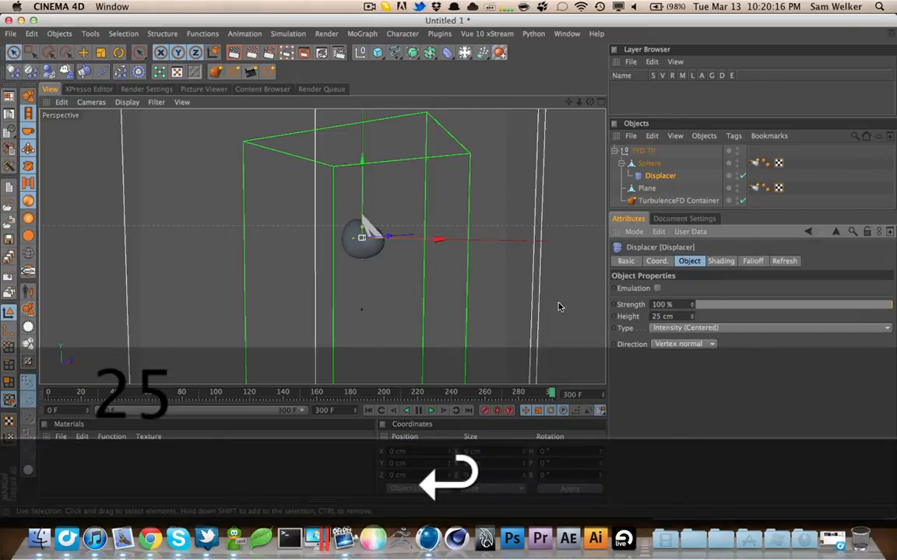
pyautogui.click(805, 174)
# Set the Displacer's height to 35 cm and deselect it to check the sphere inside the container
pyautogui.click(660, 175)
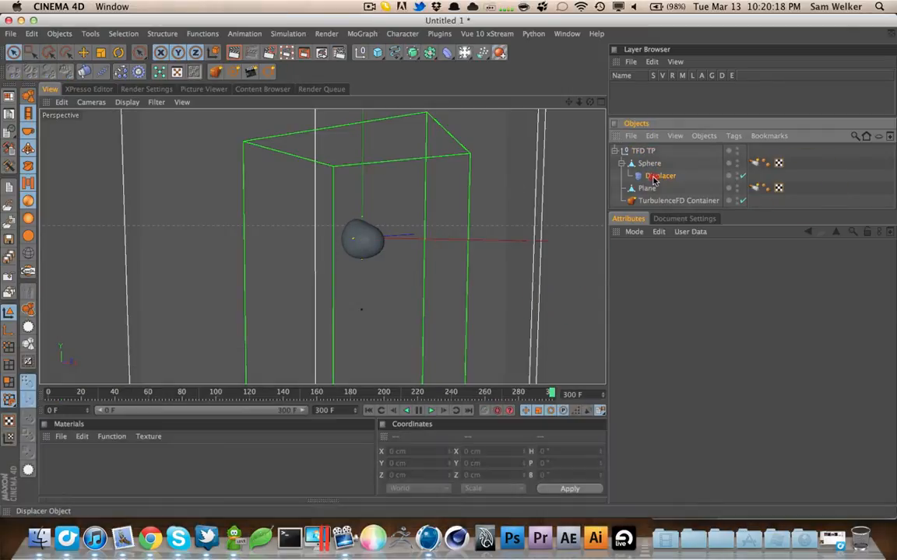
pyautogui.moveTo(667, 317); pyautogui.dragTo(564, 320)
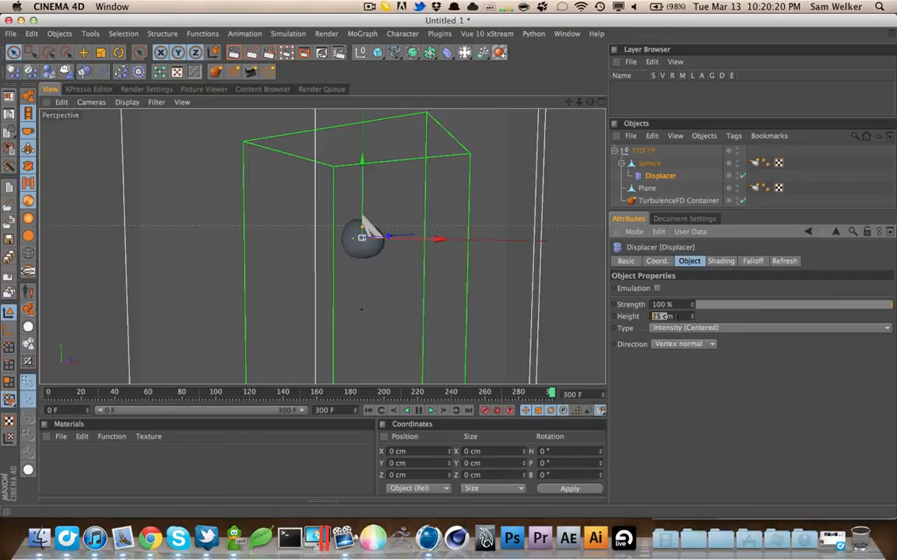
pyautogui.moveTo(677, 317); pyautogui.dragTo(556, 312)
pyautogui.write('35')
pyautogui.click(834, 195)
pyautogui.press('2')
pyautogui.moveTo(445, 238); pyautogui.dragTo(280, 280)
pyautogui.press('1')
pyautogui.moveTo(372, 258); pyautogui.dragTo(287, 234)
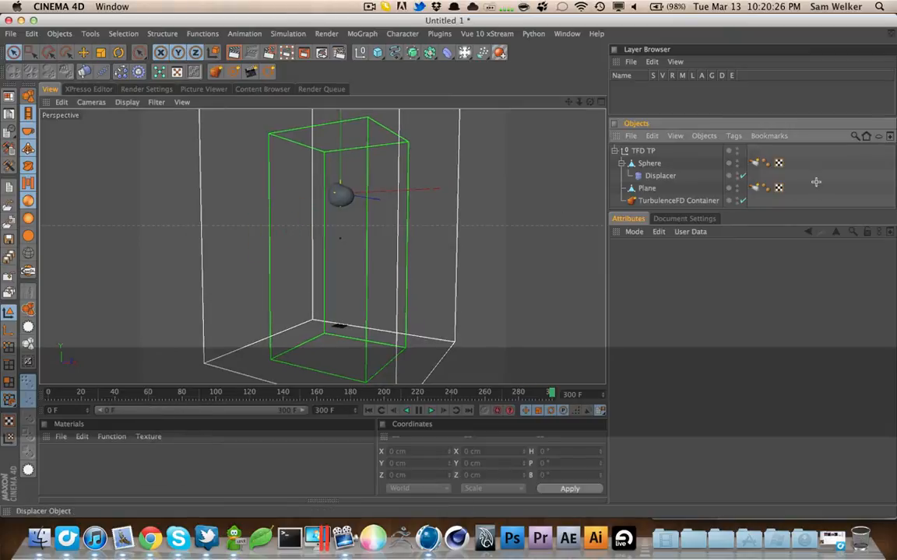
# Collapse the sphere's hierarchy and add an XPresso tag to the TFD TP null
pyautogui.click(621, 163)
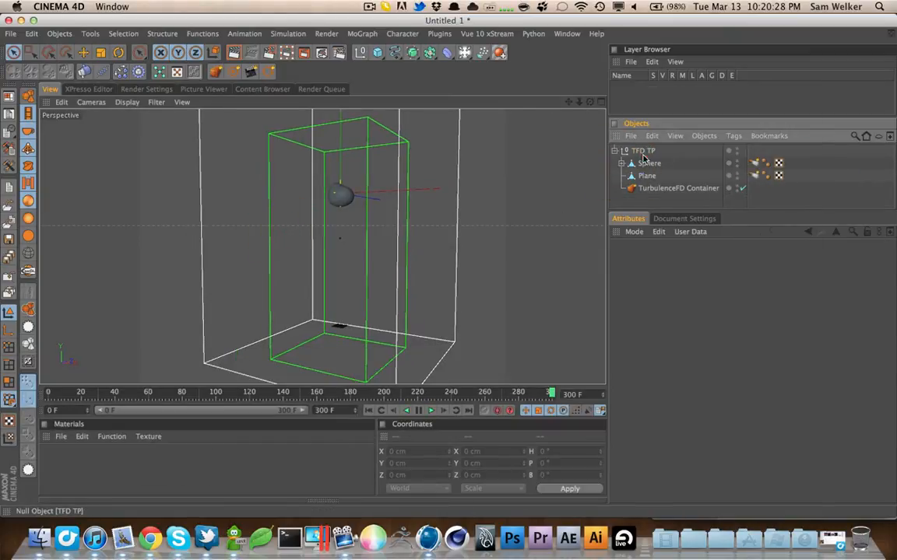
pyautogui.rightClick(643, 159)
pyautogui.moveTo(687, 93)
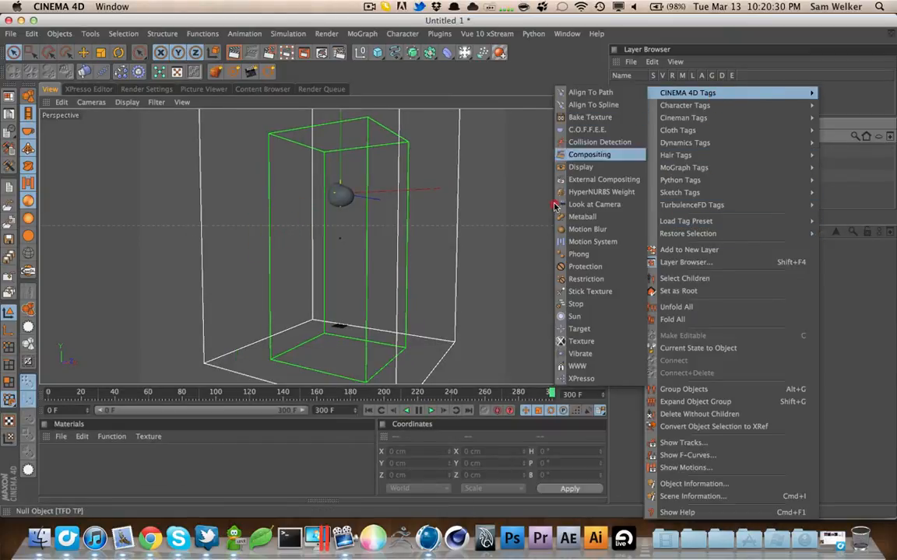
pyautogui.click(579, 379)
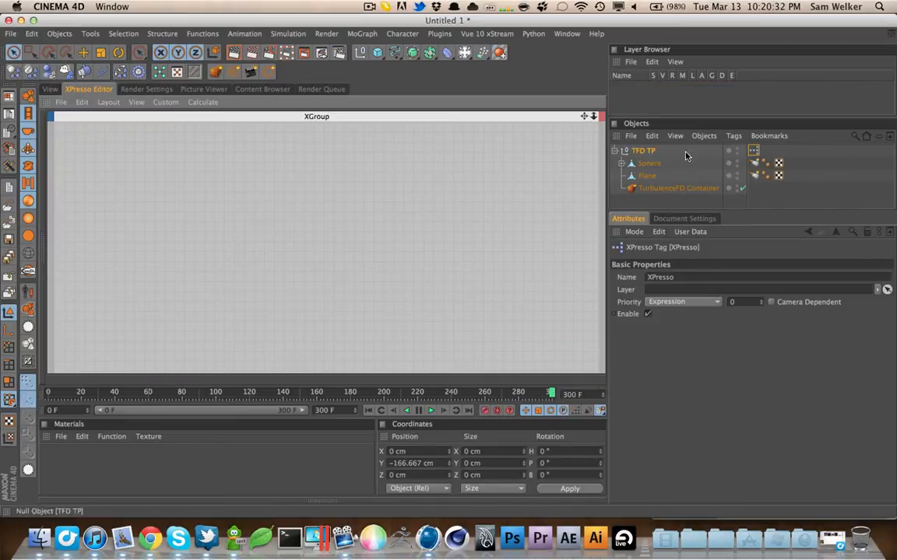
# Add the TurbulenceFD Container and the Sphere as nodes in the XPresso graph, with the container above the sphere
pyautogui.click(658, 190)
pyautogui.moveTo(272, 175); pyautogui.dragTo(270, 170)
pyautogui.moveTo(649, 164); pyautogui.dragTo(647, 176)
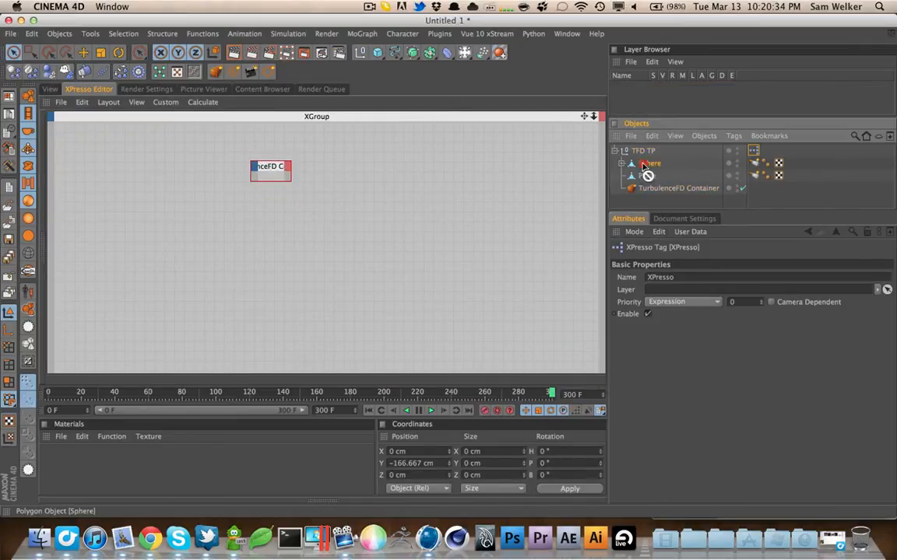
pyautogui.moveTo(299, 226); pyautogui.dragTo(256, 234)
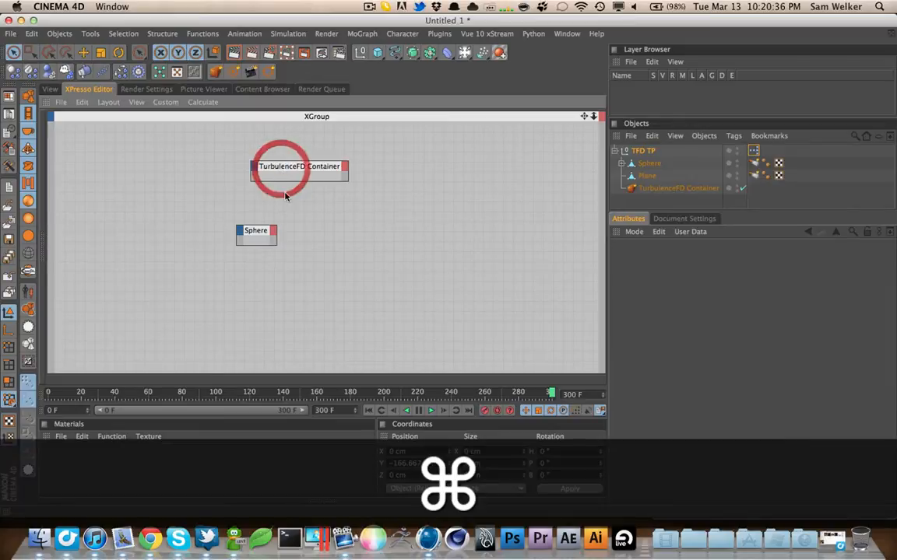
pyautogui.moveTo(280, 172); pyautogui.dragTo(242, 184)
# Add a P Pass node from the Thinking Particles initiator operators below the Sphere node
pyautogui.click(44, 170)
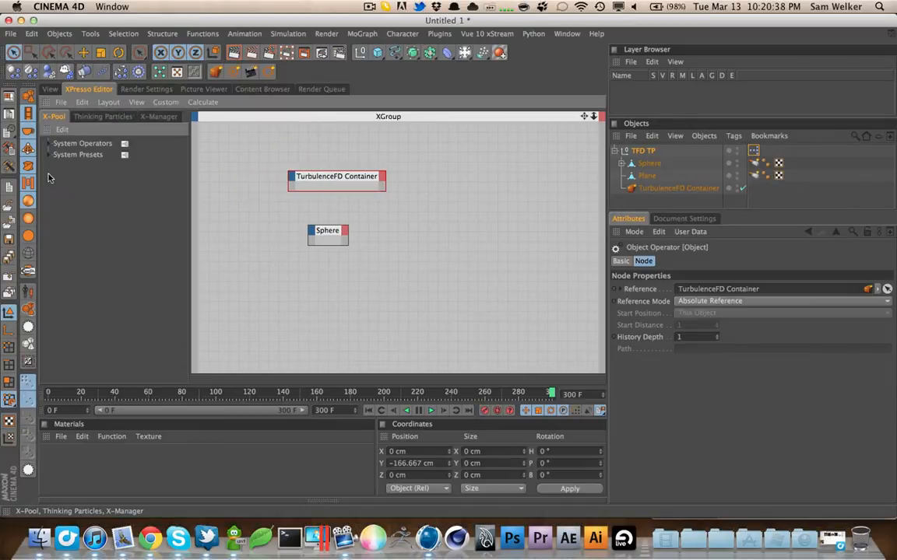
pyautogui.click(49, 144)
pyautogui.click(59, 200)
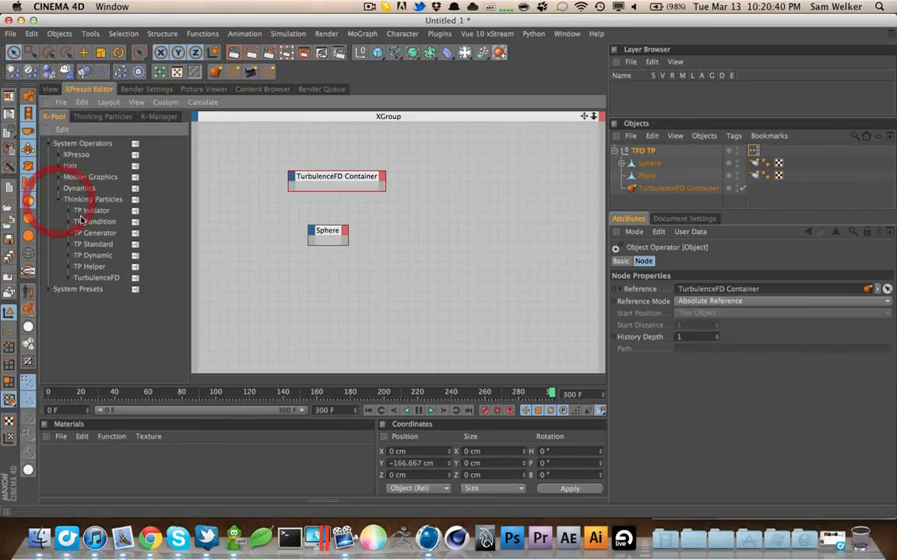
pyautogui.click(68, 210)
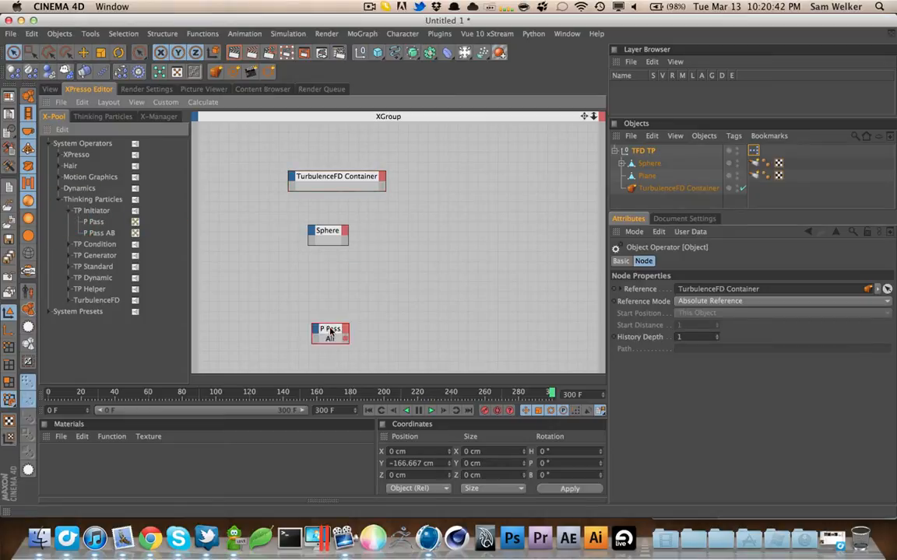
pyautogui.moveTo(330, 334); pyautogui.dragTo(330, 334)
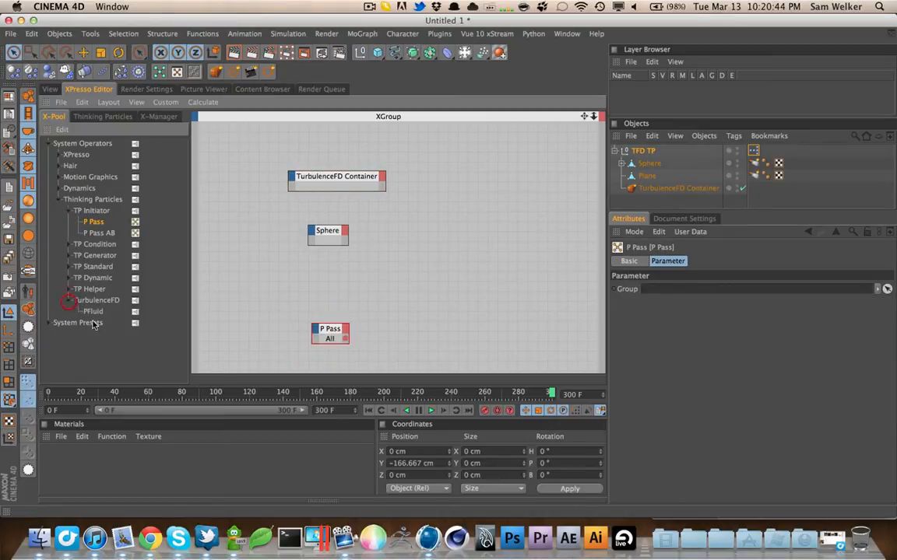
# Add a TurbulenceFD PFluid node and connect the container node's Object output to its Volume Object input
pyautogui.moveTo(92, 312); pyautogui.dragTo(381, 180)
pyautogui.click(413, 240)
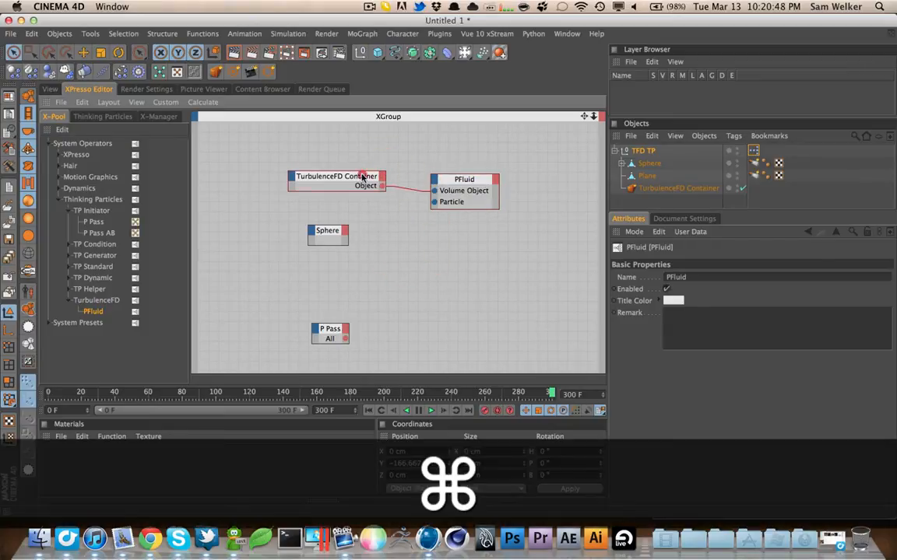
pyautogui.click(362, 177)
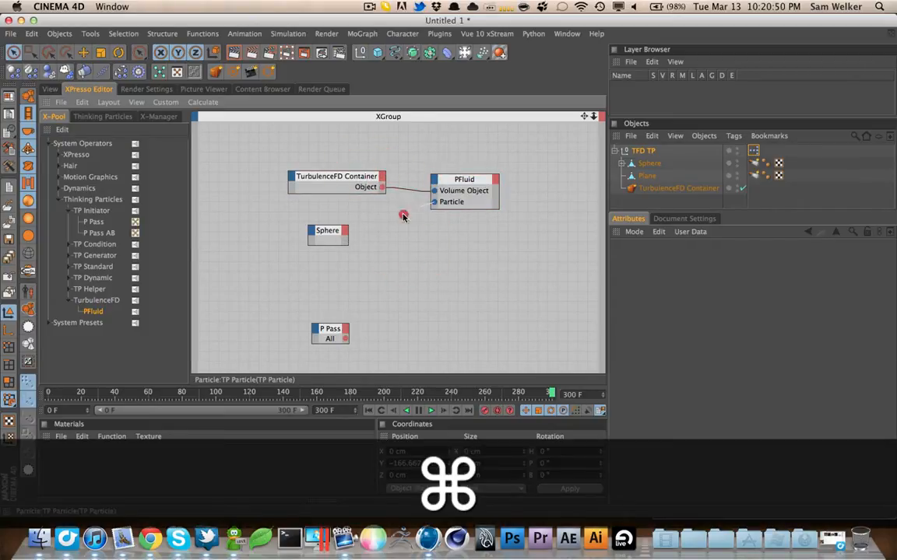
# Move the Sphere node out of the way and connect P Pass's All output to PFluid's Particle input
pyautogui.moveTo(403, 215); pyautogui.dragTo(407, 306)
pyautogui.moveTo(331, 328); pyautogui.dragTo(434, 203)
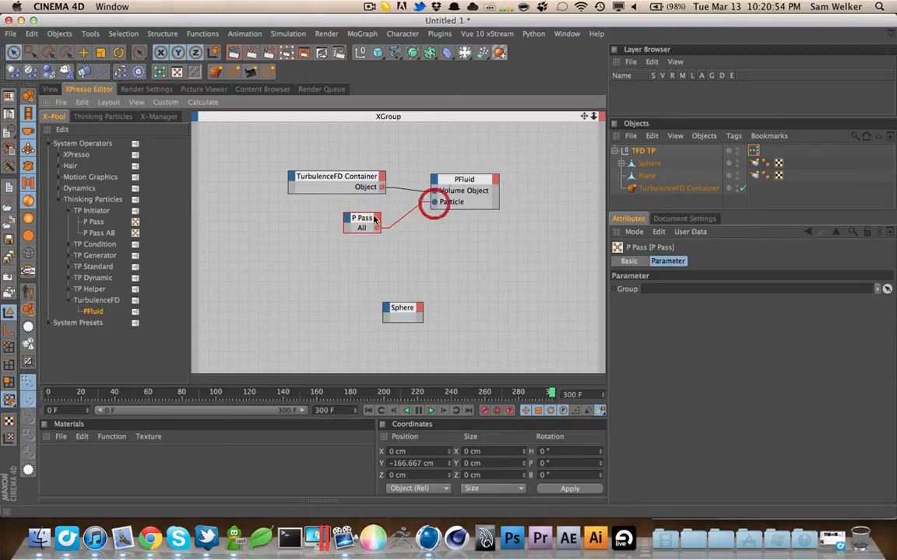
pyautogui.moveTo(375, 313); pyautogui.dragTo(309, 327)
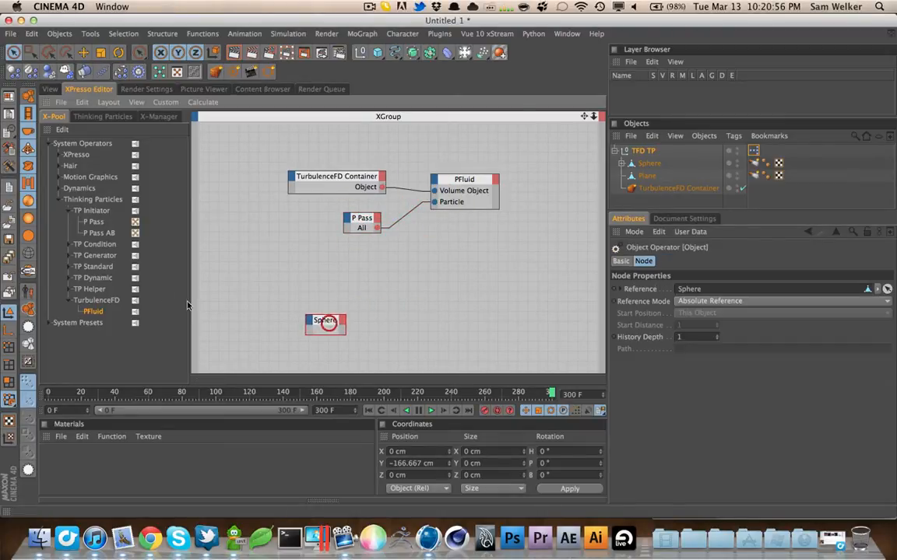
# Add a PBorn node from the Thinking Particles generator operators and place it above the Sphere node
pyautogui.click(70, 267)
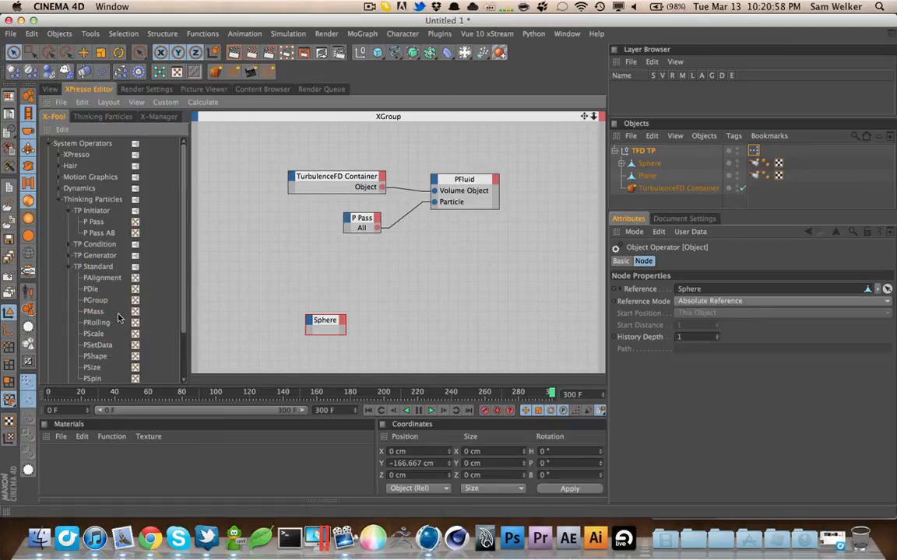
pyautogui.click(69, 267)
pyautogui.click(69, 256)
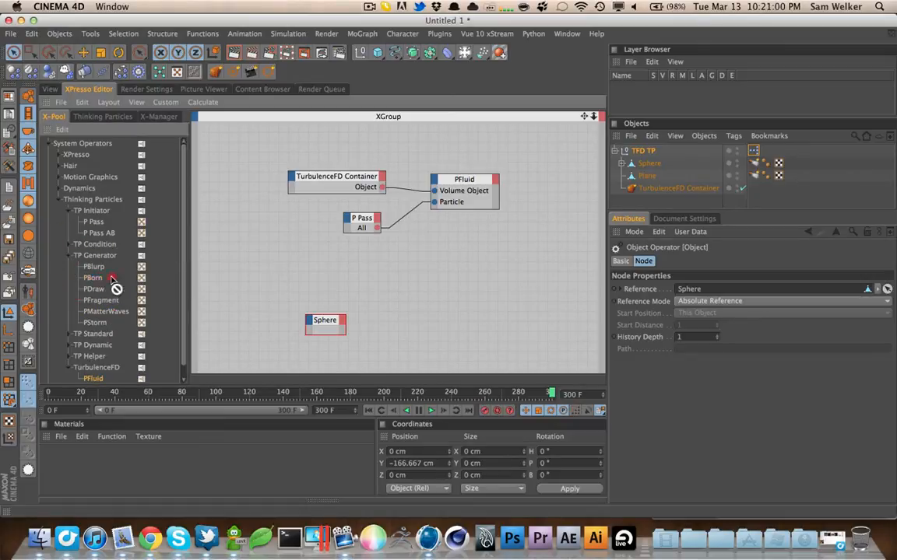
pyautogui.moveTo(387, 276); pyautogui.dragTo(292, 277)
pyautogui.click(369, 267)
pyautogui.keyDown('super'); pyautogui.click(294, 277); pyautogui.keyUp('super')
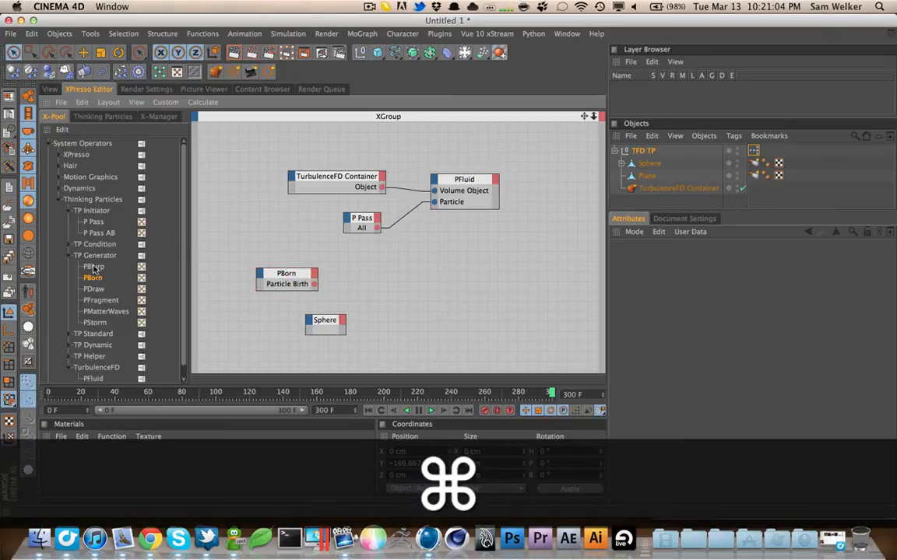
# Add a PSetData node from the Thinking Particles standard operators and connect PBorn's Particle Birth output to its Particle input
pyautogui.click(69, 256)
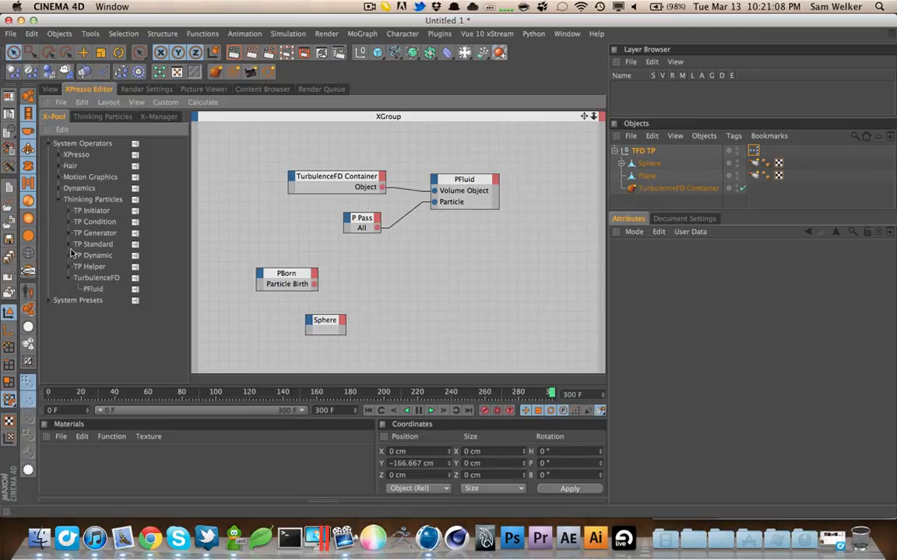
pyautogui.click(69, 246)
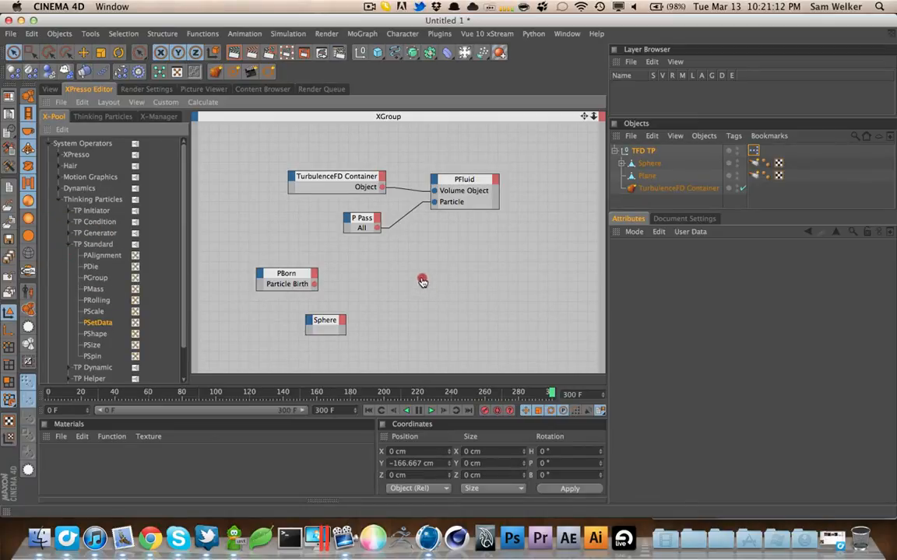
pyautogui.moveTo(422, 280); pyautogui.dragTo(314, 285)
pyautogui.moveTo(420, 278); pyautogui.dragTo(423, 276)
pyautogui.click(421, 278)
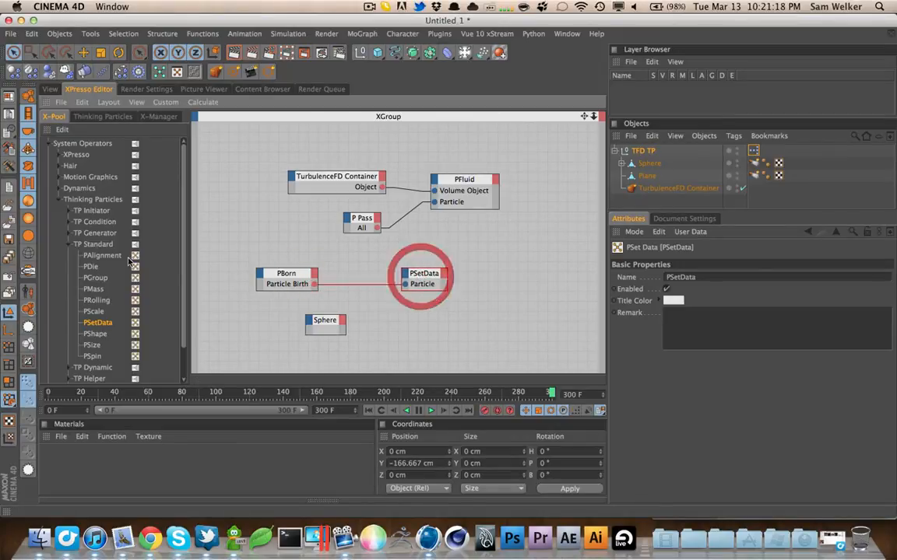
# Add the helper nodes PSurfacePosition near the Sphere node and PVolumePosition below PFluid
pyautogui.click(69, 244)
pyautogui.click(68, 266)
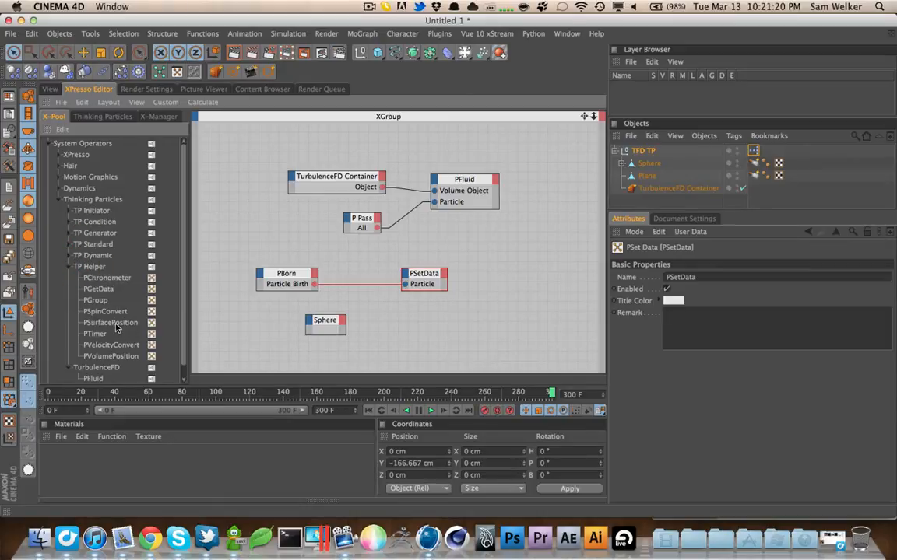
pyautogui.moveTo(326, 309); pyautogui.dragTo(327, 308)
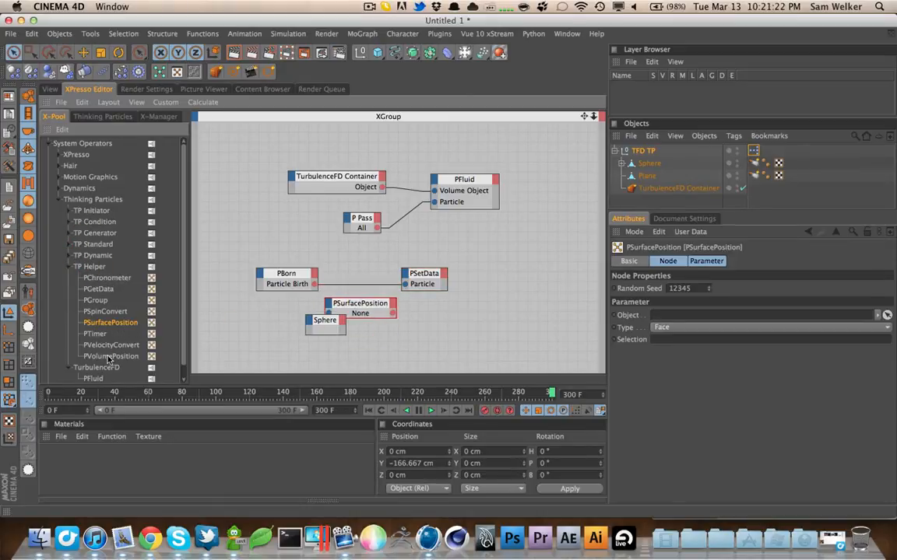
pyautogui.moveTo(438, 238); pyautogui.dragTo(460, 232)
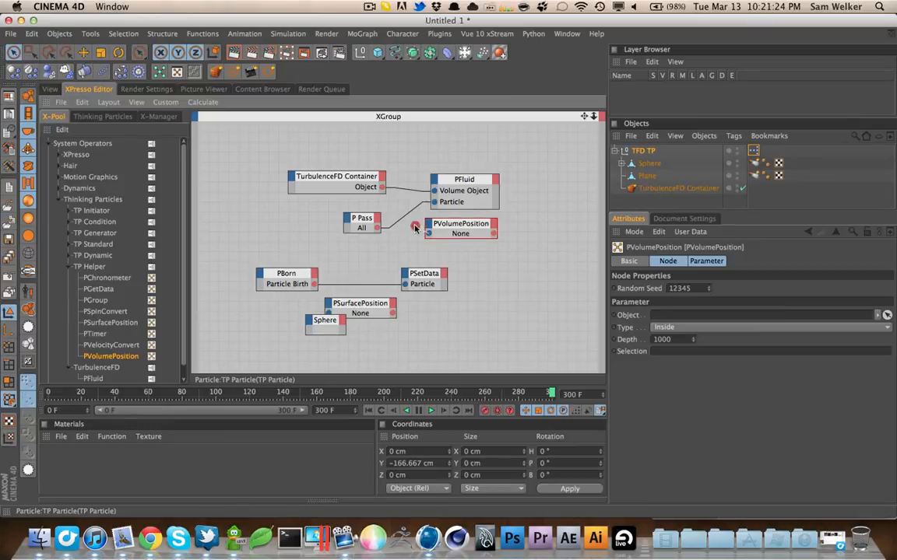
# Connect P Pass's All output and the TurbulenceFD Container's Object output to PVolumePosition's Particle and Object inputs
pyautogui.moveTo(377, 231); pyautogui.dragTo(426, 224)
pyautogui.moveTo(383, 187); pyautogui.dragTo(384, 187)
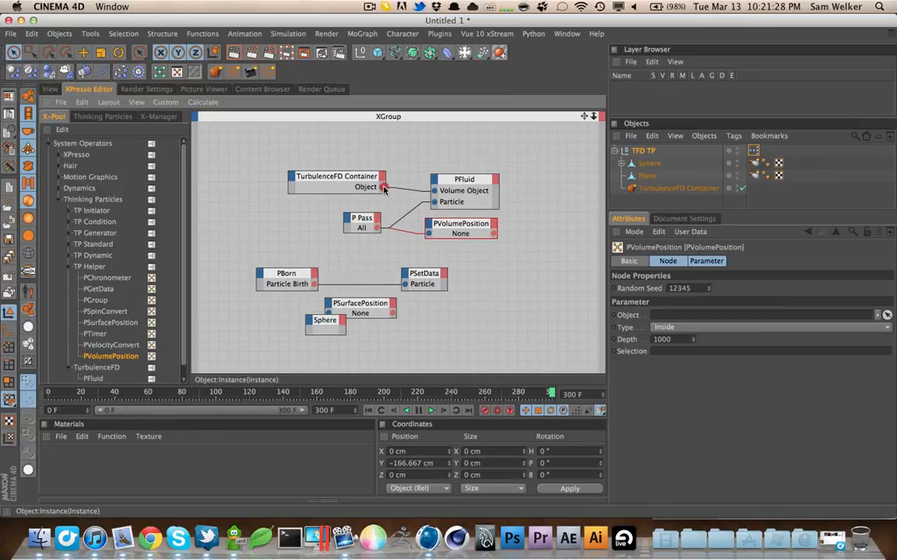
pyautogui.moveTo(428, 227); pyautogui.dragTo(429, 230)
pyautogui.click(436, 256)
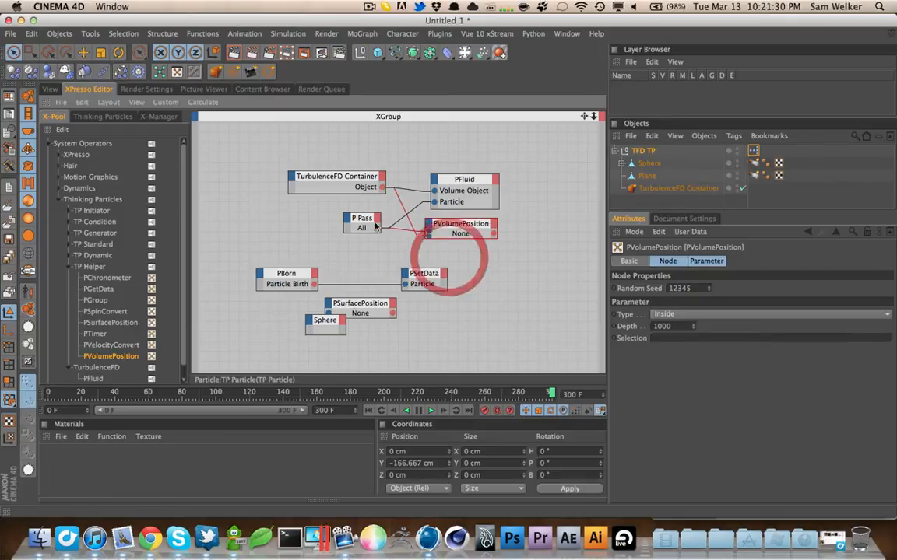
pyautogui.click(393, 204)
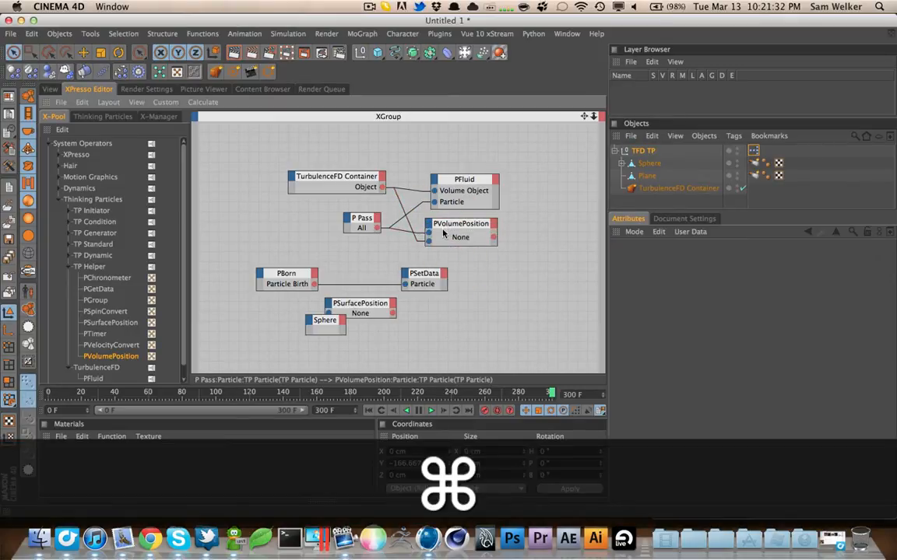
# Expand the PVolumePosition node to show its port names
pyautogui.rightClick(443, 232)
pyautogui.moveTo(490, 264)
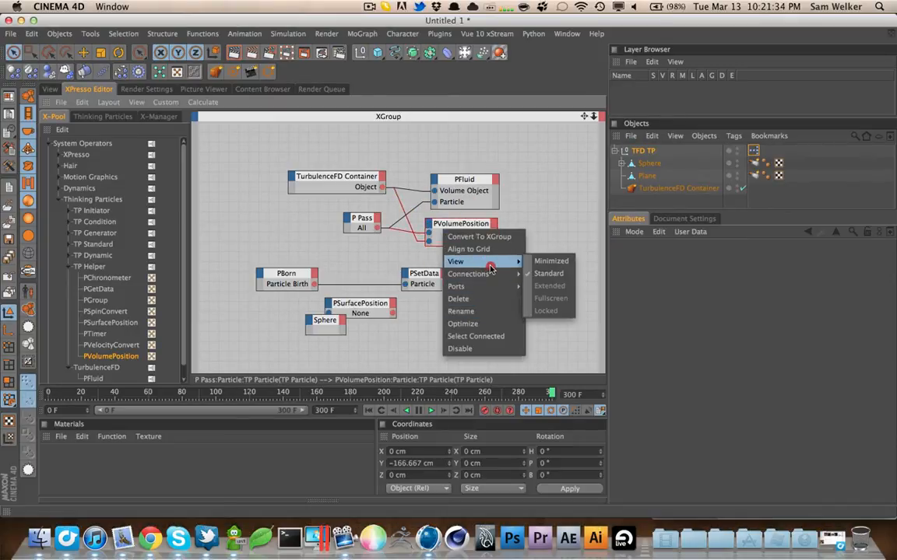
pyautogui.moveTo(486, 290)
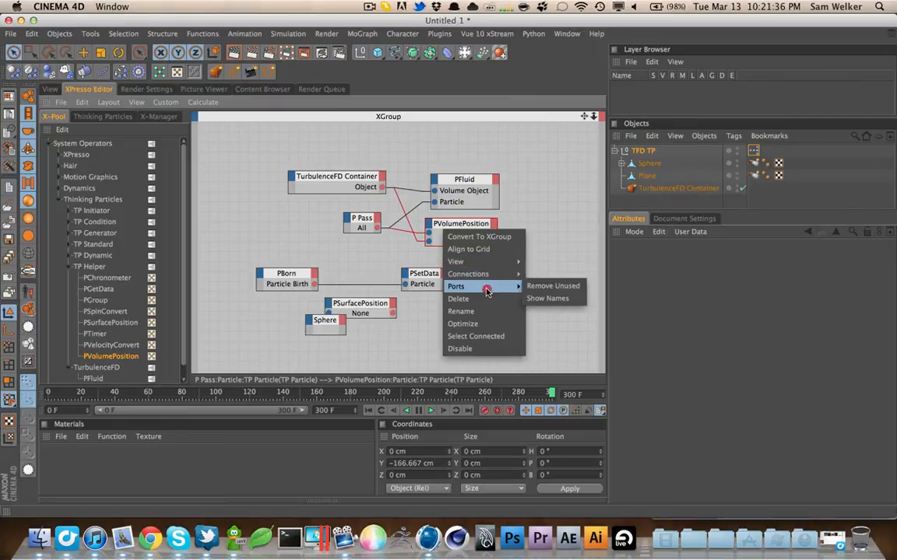
pyautogui.click(534, 287)
pyautogui.click(412, 207)
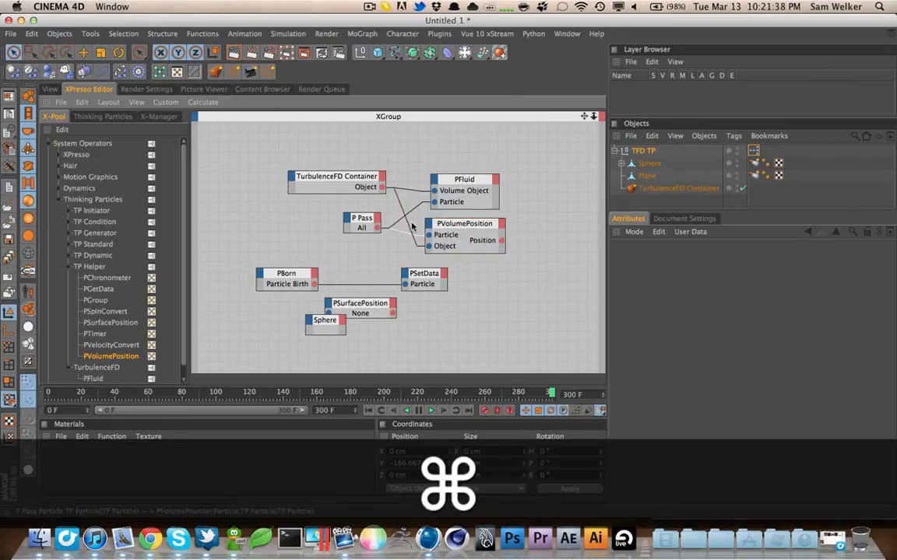
# Move the TurbulenceFD Container, P Pass, PFluid and PVolumePosition nodes up together and convert them to an XGroup
pyautogui.moveTo(542, 256); pyautogui.dragTo(297, 157)
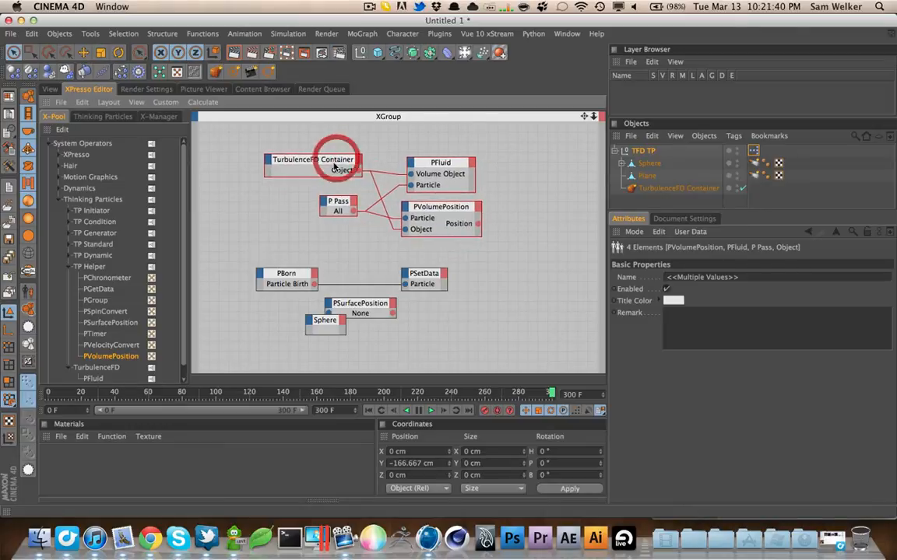
pyautogui.rightClick(348, 171)
pyautogui.rightClick(267, 181)
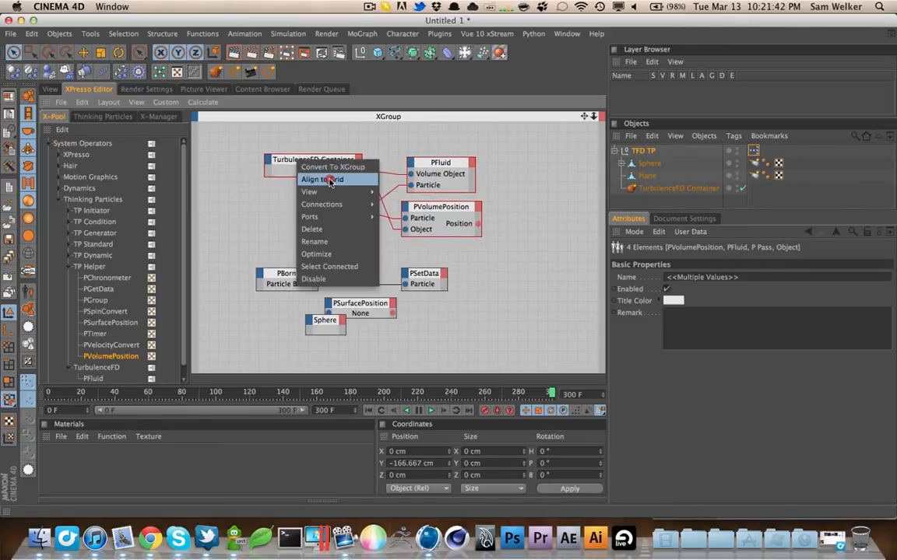
pyautogui.click(335, 170)
# Rename the new XGroup as Particle Force
pyautogui.click(365, 141)
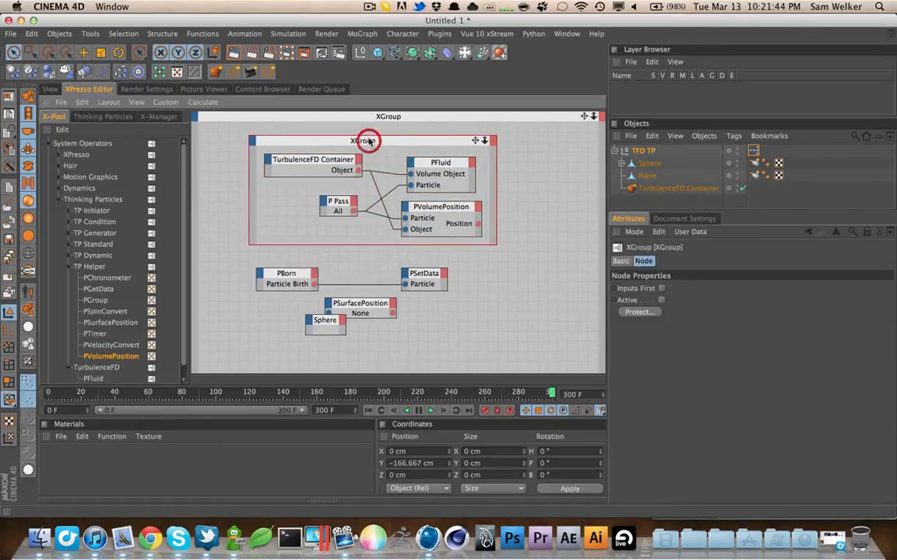
pyautogui.rightClick(369, 143)
pyautogui.click(386, 285)
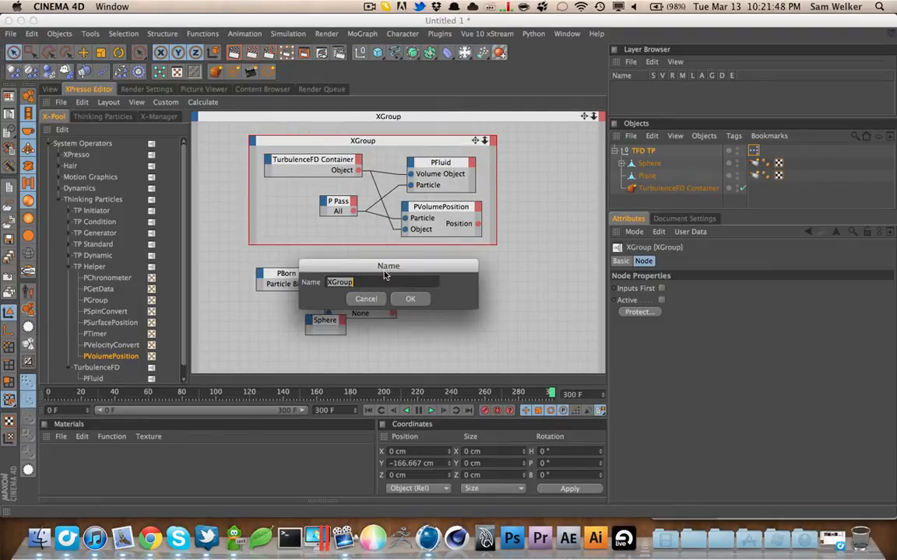
pyautogui.write('P')
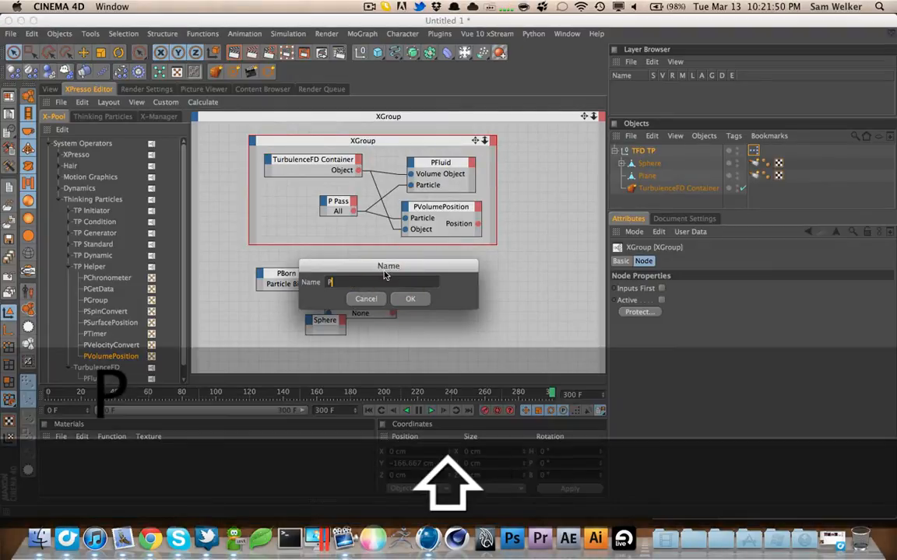
pyautogui.write('article Force')
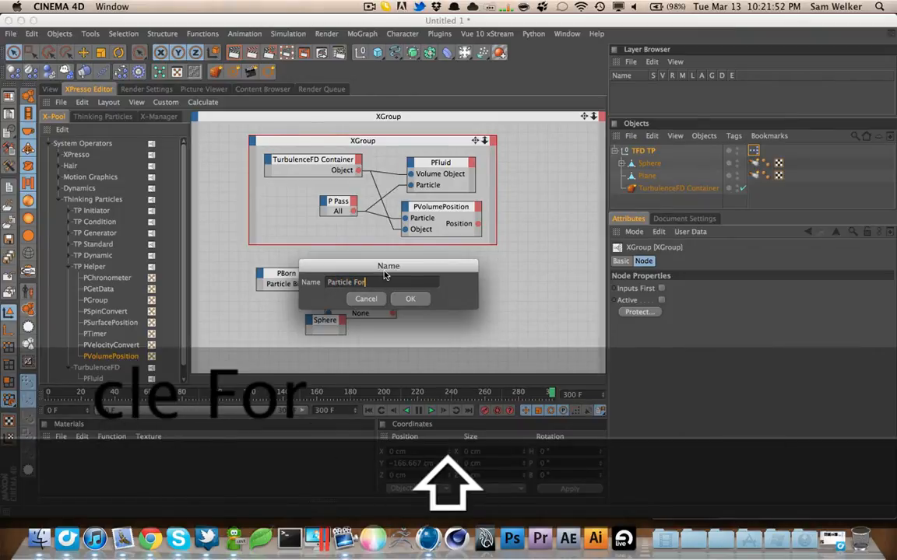
pyautogui.press('Return')
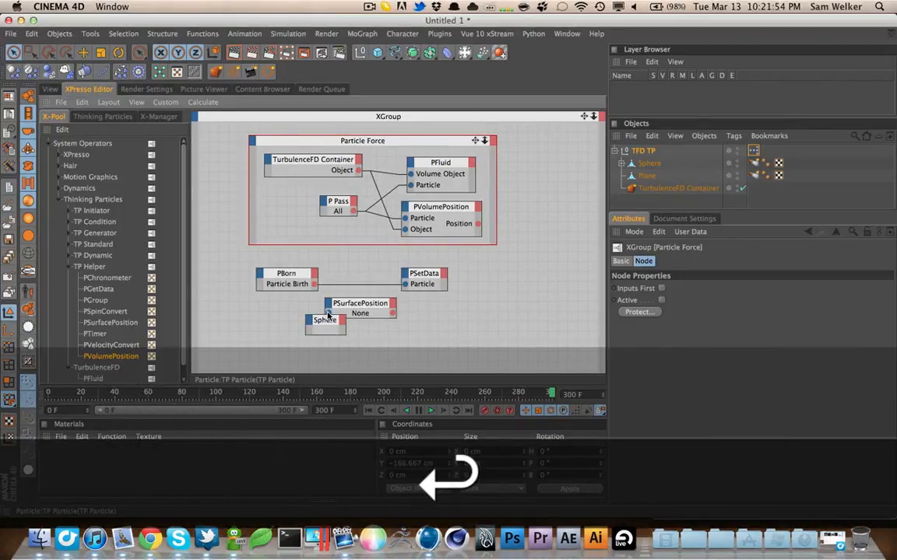
# Connect PBorn's Particle Birth to PSurfacePosition's Particle input and PSurfacePosition's output to a new Position input on PSetData, keeping PSetData expanded
pyautogui.moveTo(328, 314); pyautogui.dragTo(315, 283)
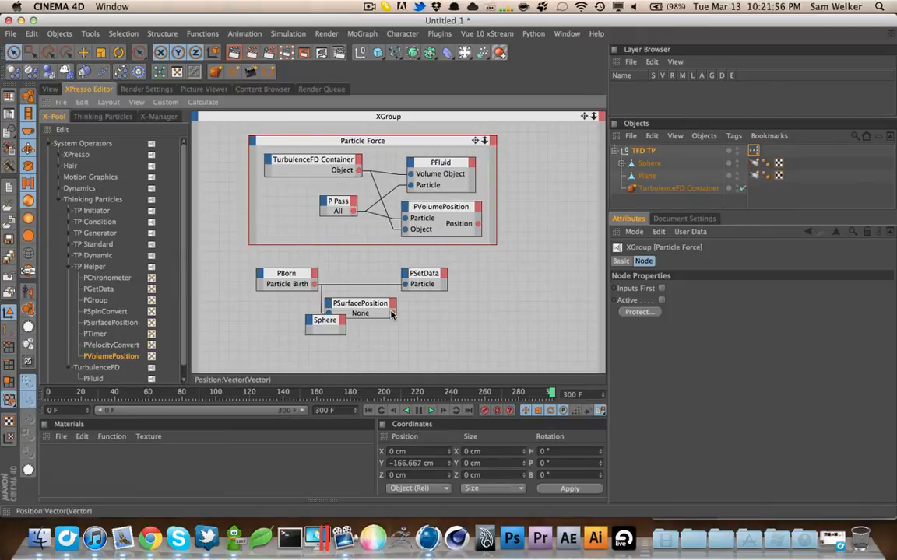
pyautogui.moveTo(406, 279); pyautogui.dragTo(425, 365)
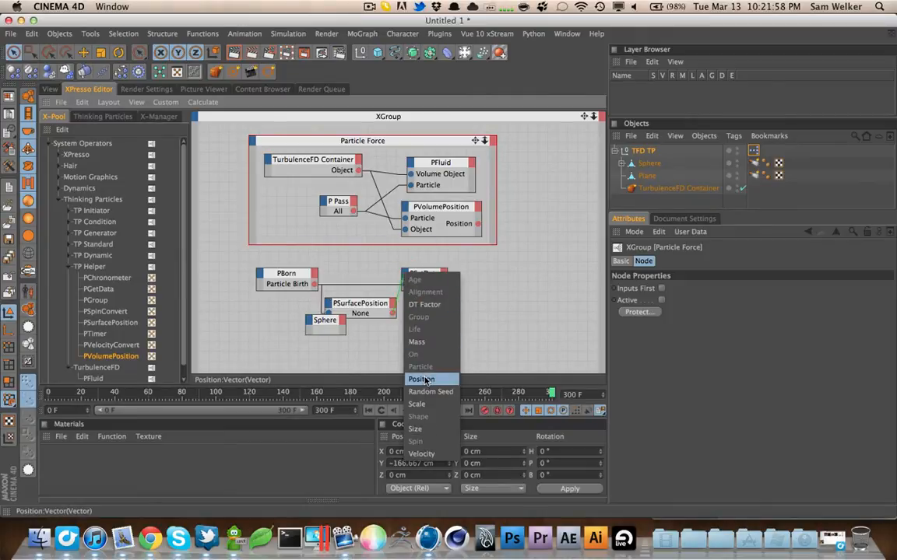
pyautogui.click(425, 379)
pyautogui.keyDown('shift'); pyautogui.doubleClick(420, 274); pyautogui.keyUp('shift')
pyautogui.keyDown('super'); pyautogui.click(420, 273); pyautogui.keyUp('super')
pyautogui.click(420, 275)
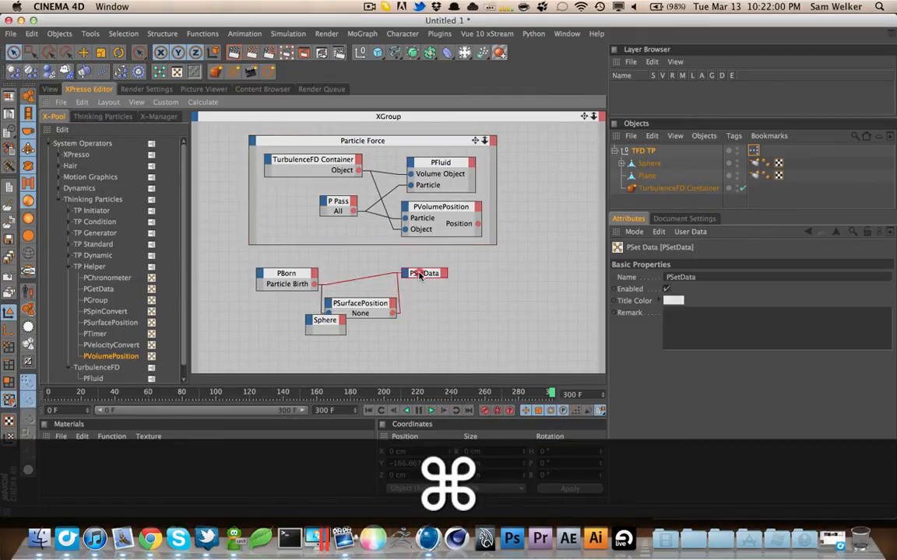
pyautogui.doubleClick(420, 274)
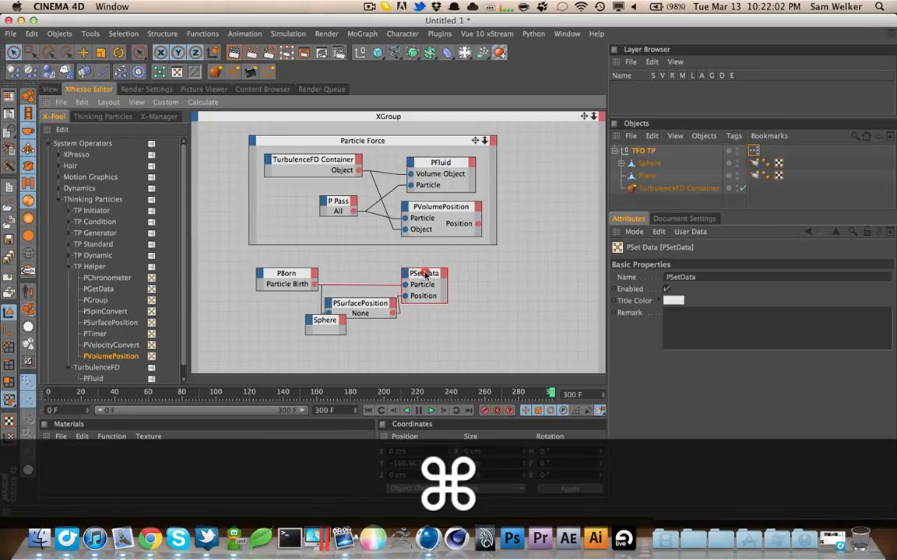
# Spread the PSetData and PBorn nodes slightly farther apart
pyautogui.moveTo(425, 274); pyautogui.dragTo(431, 275)
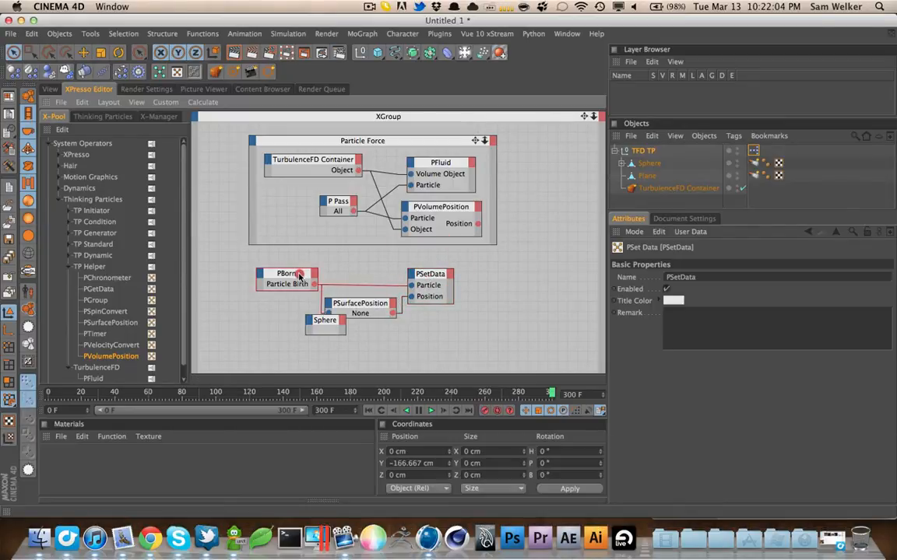
pyautogui.moveTo(299, 277); pyautogui.dragTo(297, 277)
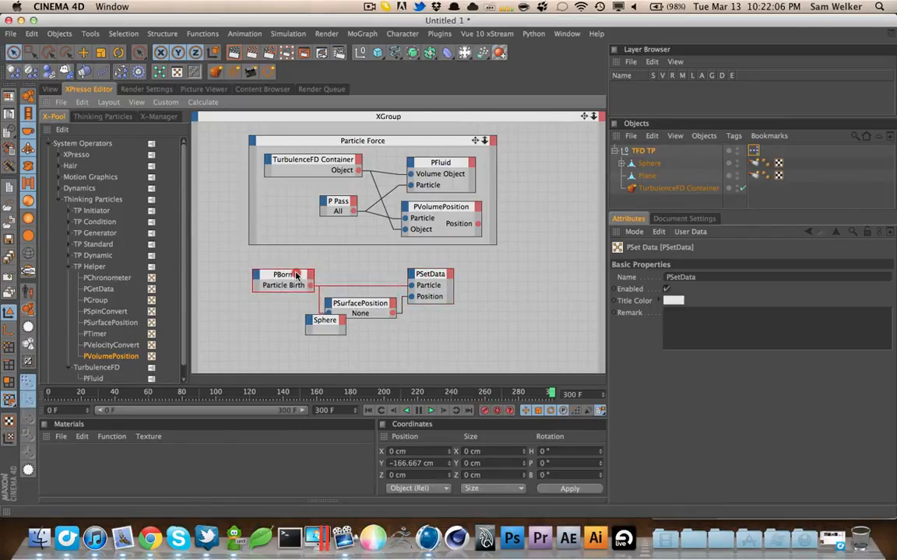
pyautogui.click(296, 275)
pyautogui.click(416, 332)
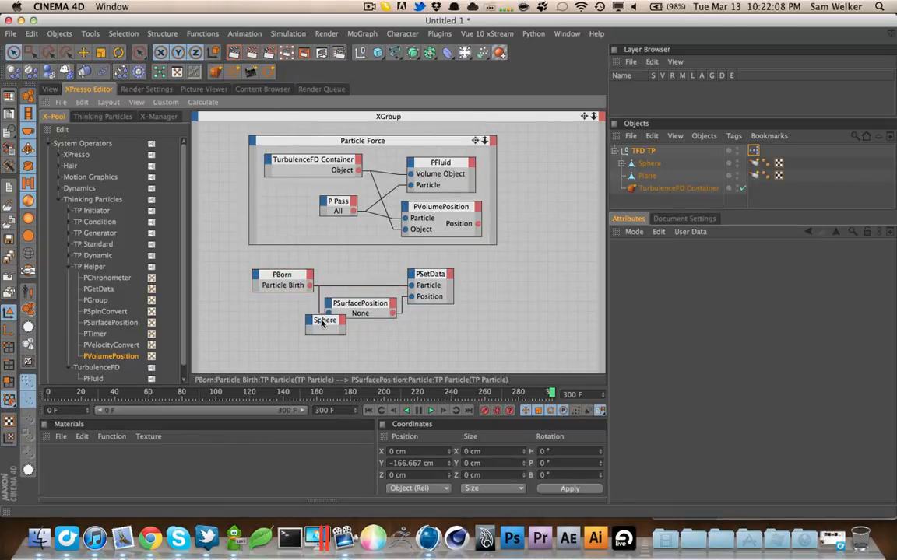
# Move the Sphere node clear of PSurfacePosition, add its Object output, and connect it to PSurfacePosition's Object input
pyautogui.rightClick(294, 331)
pyautogui.click(319, 388)
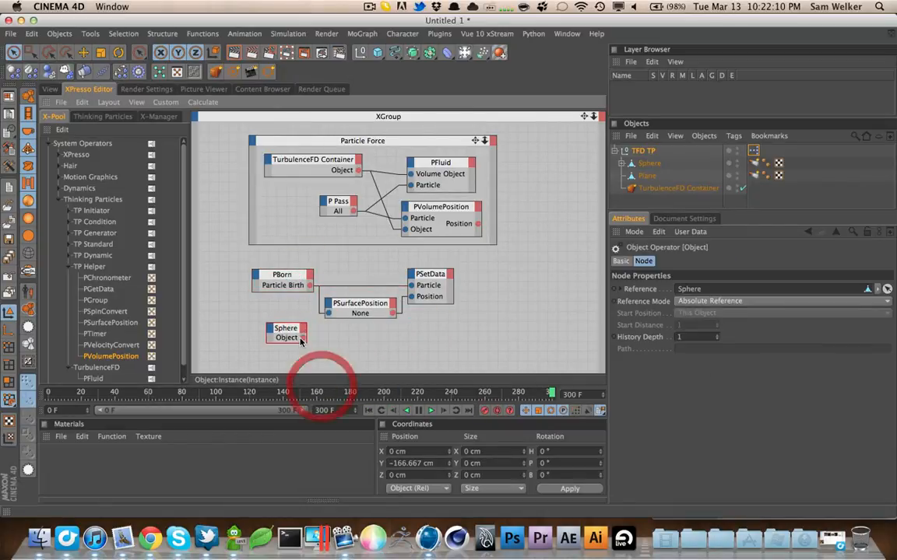
pyautogui.moveTo(328, 314); pyautogui.dragTo(327, 304)
pyautogui.click(340, 322)
# Show PSurfacePosition's port names and reposition the PSetData and Sphere nodes around it
pyautogui.keyDown('super'); pyautogui.click(349, 303); pyautogui.keyUp('super')
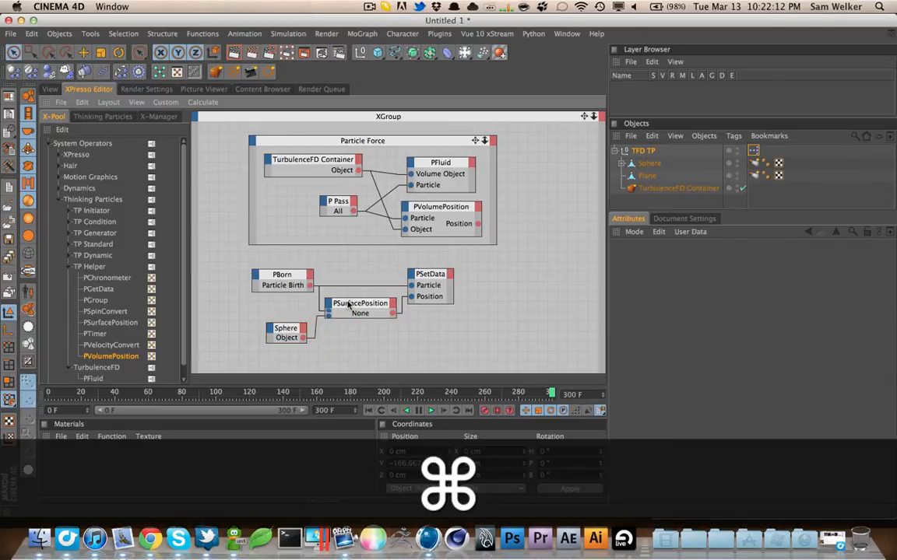
pyautogui.moveTo(380, 365)
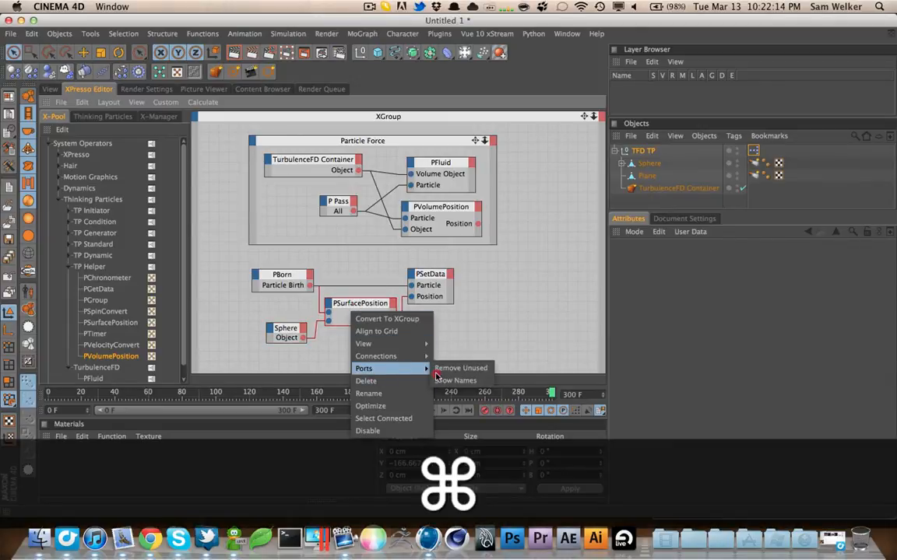
pyautogui.click(449, 381)
pyautogui.keyDown('super'); pyautogui.click(362, 307); pyautogui.keyUp('super')
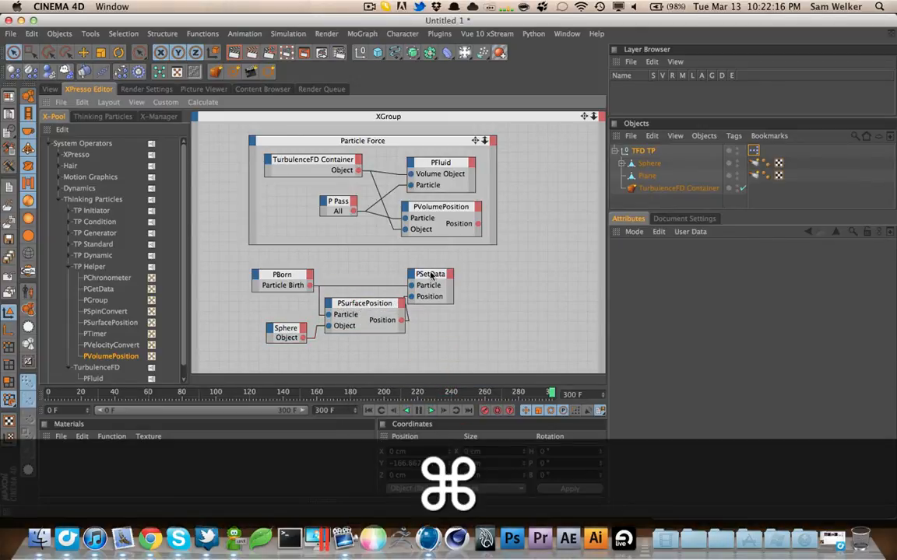
pyautogui.moveTo(431, 276); pyautogui.dragTo(442, 273)
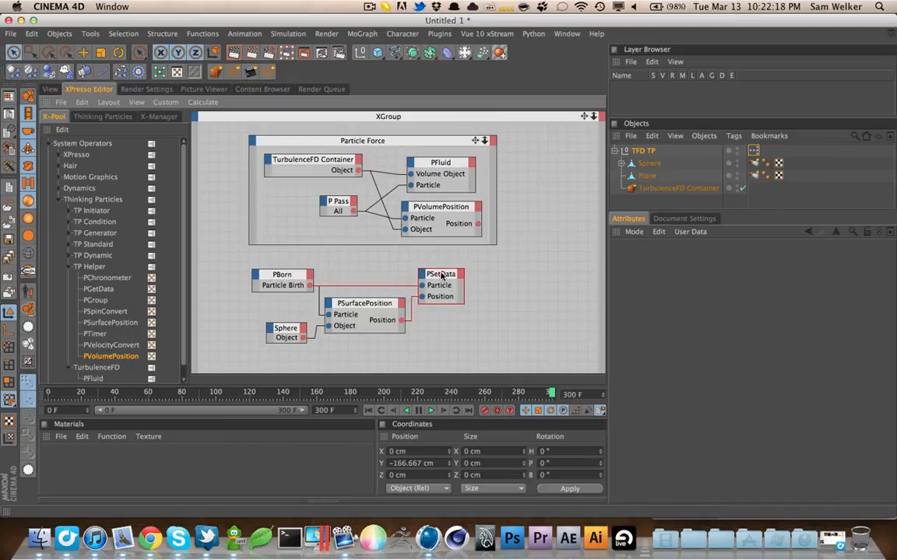
pyautogui.click(294, 333)
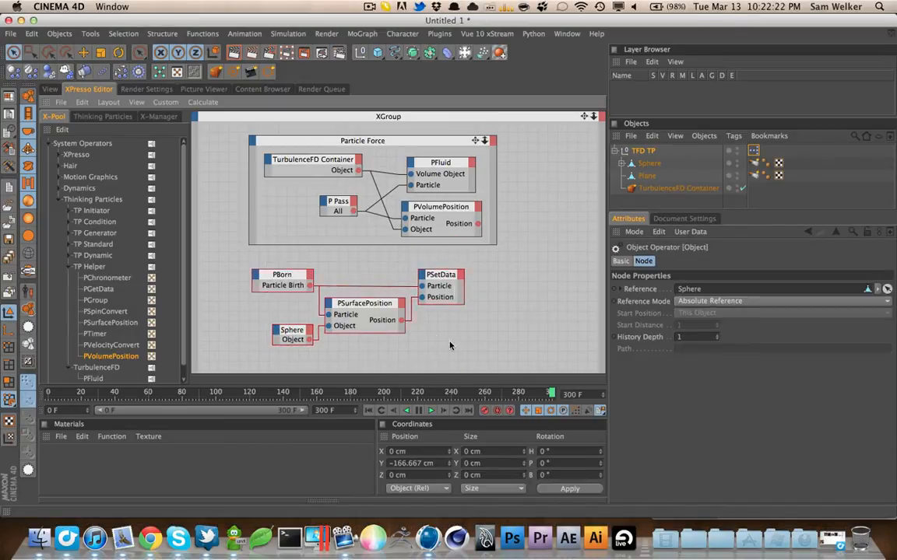
# Group the PBorn, PSurfacePosition, Sphere and PSetData nodes into an XGroup and rename it Birth Particles
pyautogui.rightClick(449, 279)
pyautogui.click(464, 289)
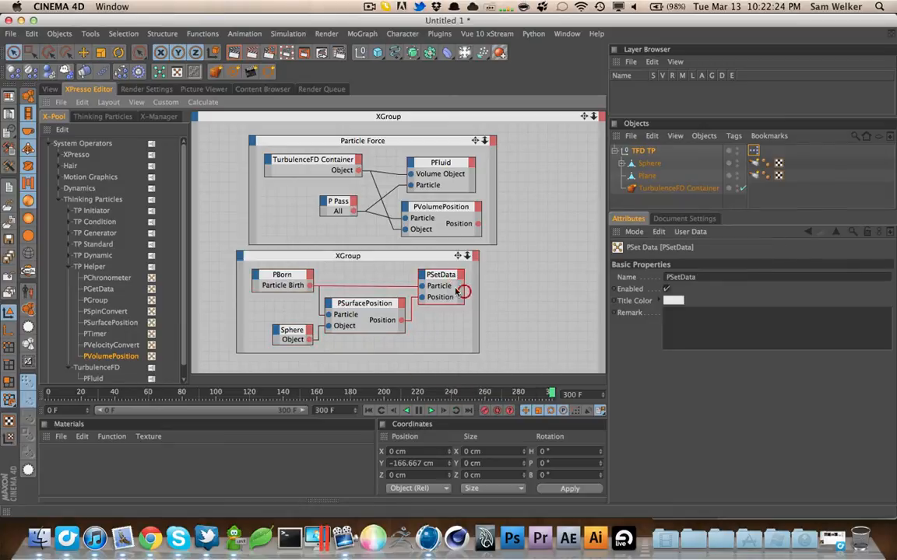
pyautogui.rightClick(362, 262)
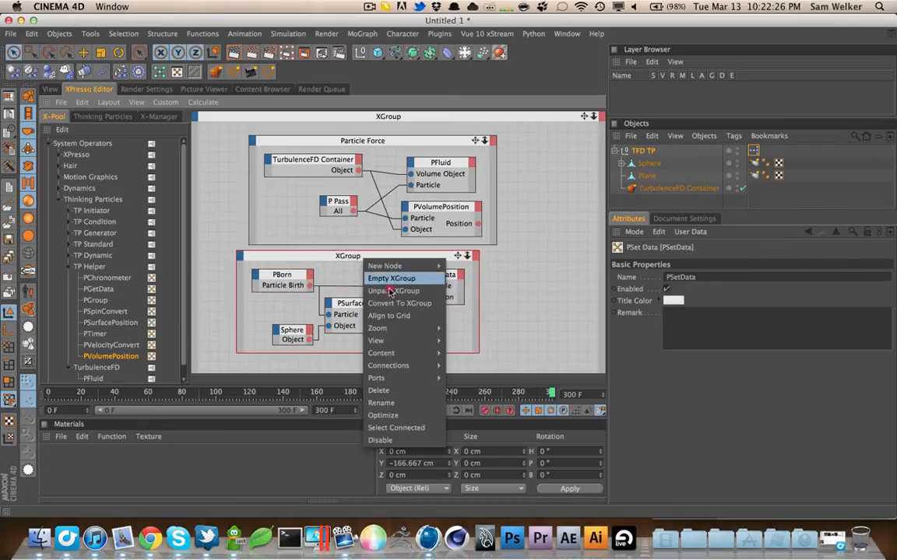
pyautogui.click(397, 405)
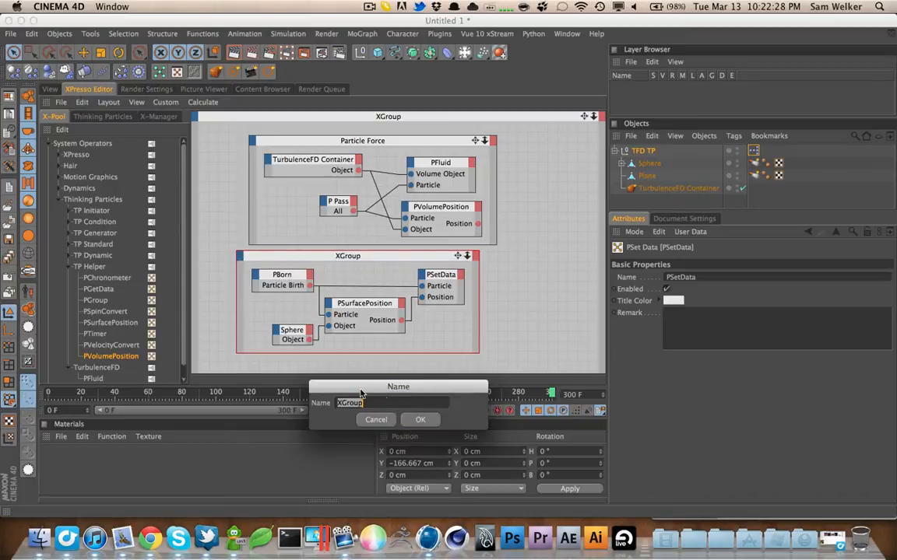
pyautogui.write('Birth P')
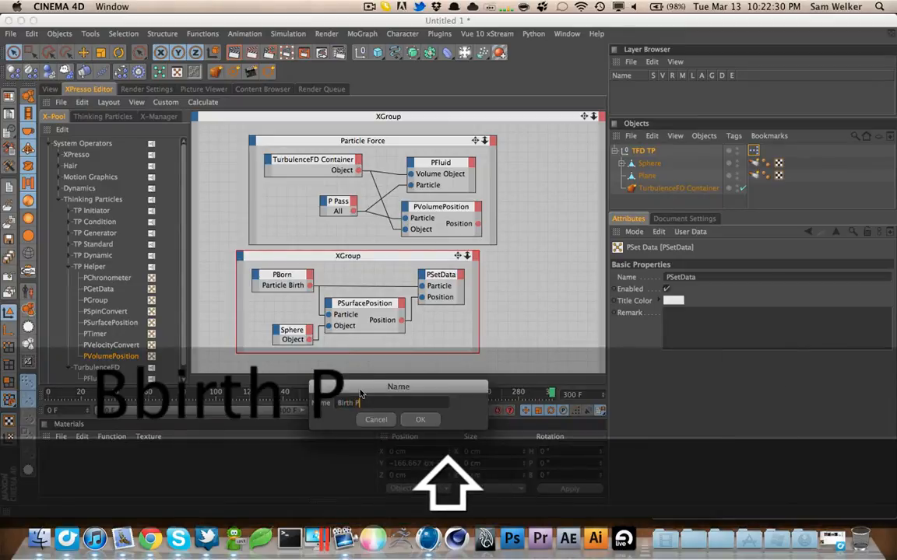
pyautogui.write('articles')
pyautogui.press('Return')
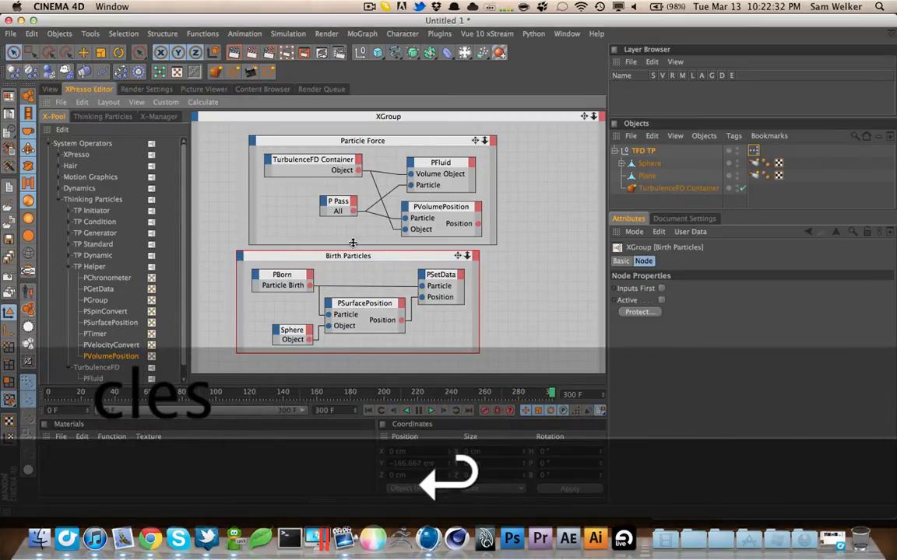
# Place the Birth Particles group directly beneath the Particle Force group with their edges aligned, and clear the node selection
pyautogui.click(332, 258)
pyautogui.moveTo(332, 257); pyautogui.dragTo(305, 244)
pyautogui.keyDown('super'); pyautogui.click(344, 141); pyautogui.keyUp('super')
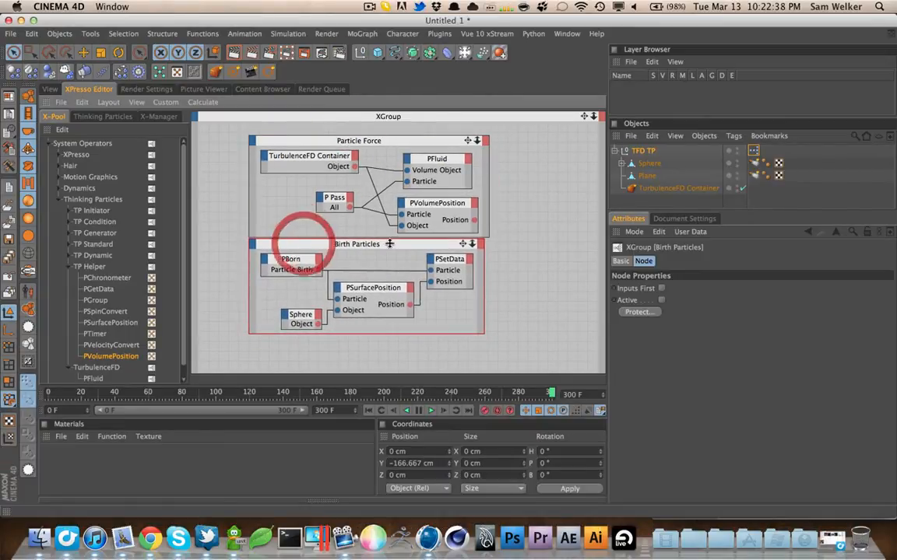
pyautogui.click(511, 278)
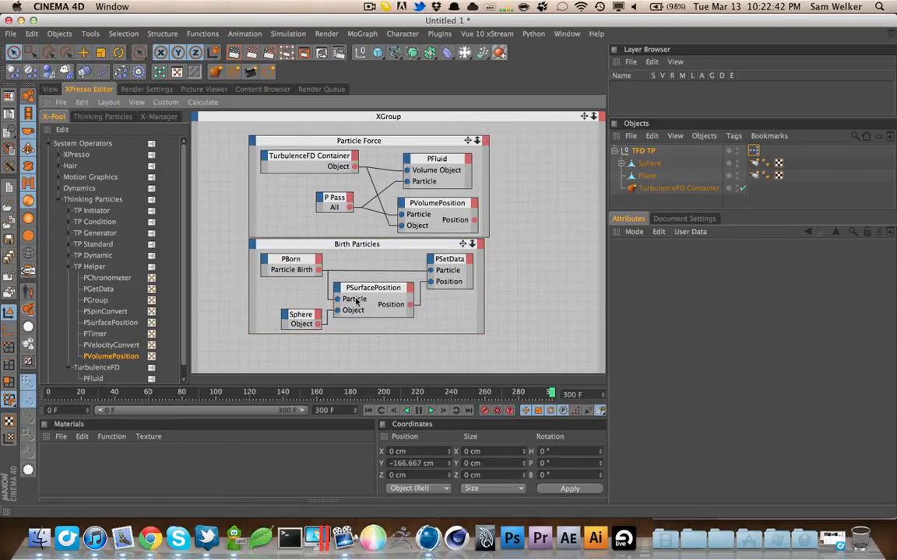
# Set the Thinking Particles view type to Dots and give the All particle group an orange color
pyautogui.click(90, 115)
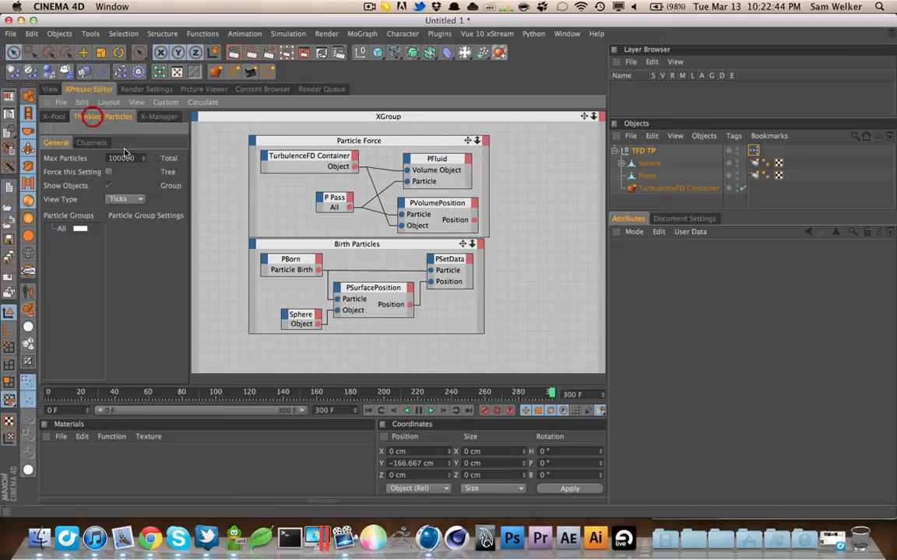
pyautogui.click(65, 228)
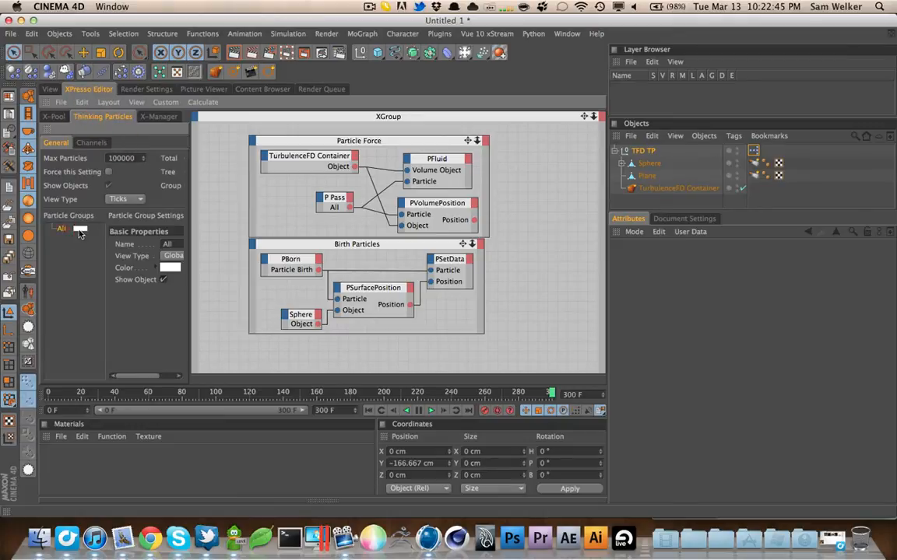
pyautogui.click(122, 199)
pyautogui.click(116, 214)
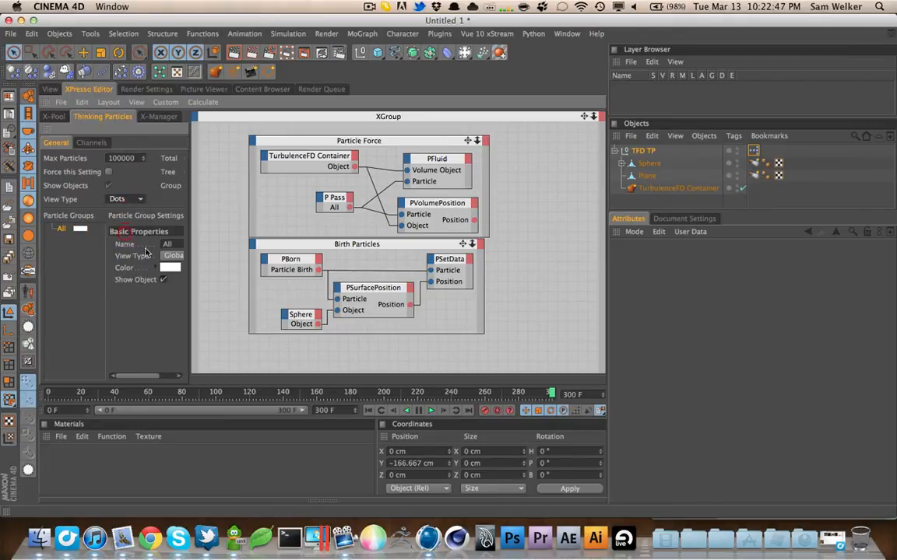
pyautogui.doubleClick(84, 230)
pyautogui.moveTo(81, 190)
pyautogui.mouseDown()
pyautogui.moveTo(74, 189)
pyautogui.moveTo(83, 208)
pyautogui.mouseUp()
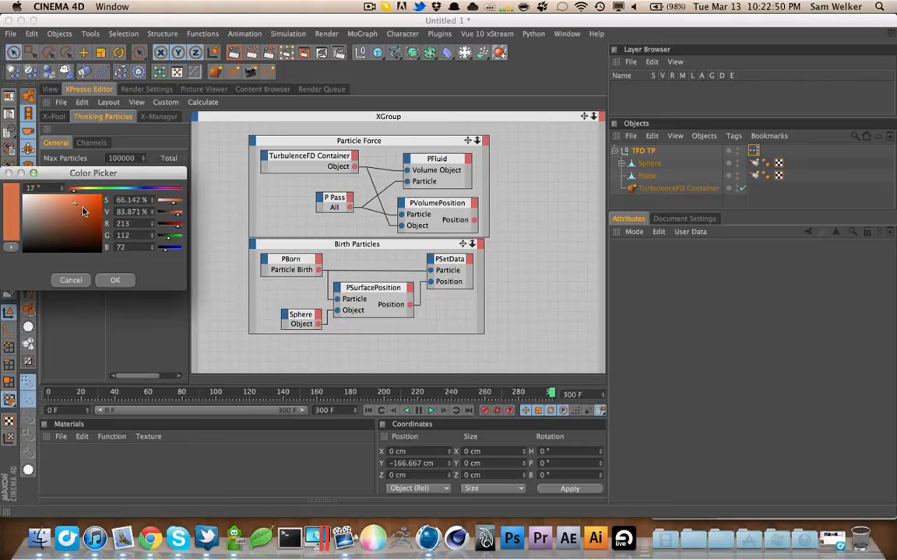
pyautogui.click(115, 280)
pyautogui.click(51, 116)
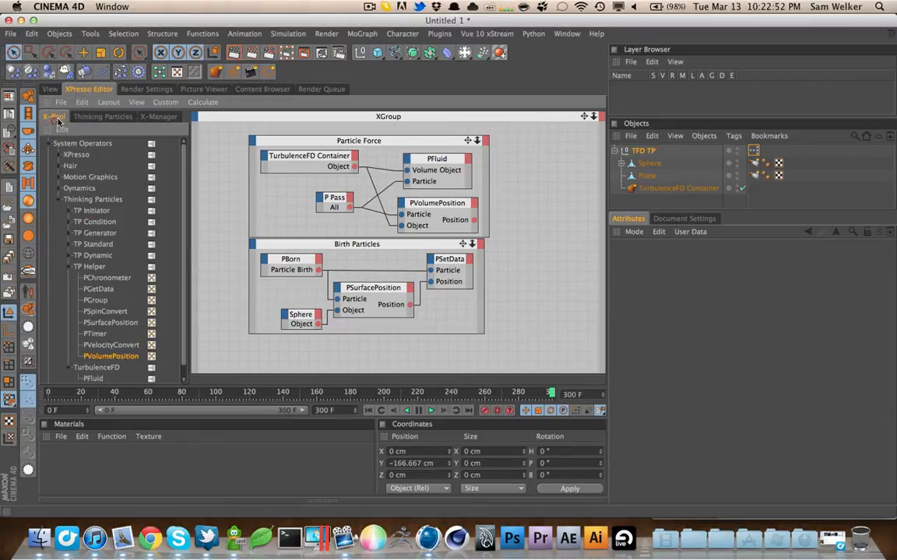
# Check the scene in the perspective view, deselect all objects, and reopen the TFD TP object's XPresso network
pyautogui.click(50, 88)
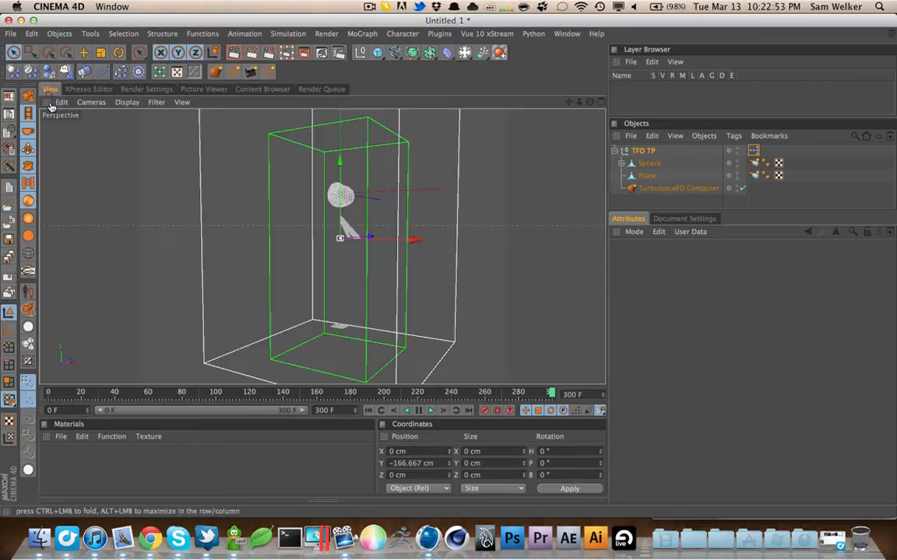
pyautogui.click(368, 415)
pyautogui.click(757, 200)
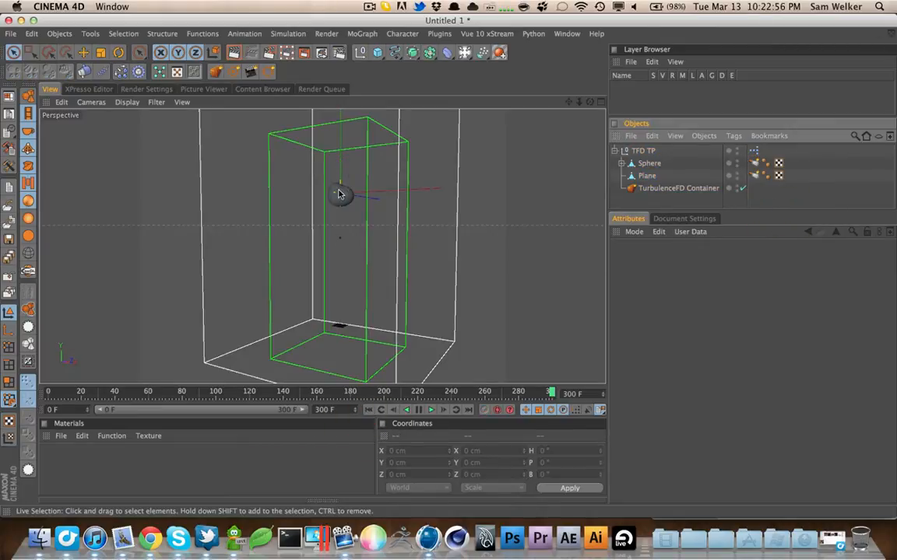
pyautogui.doubleClick(754, 153)
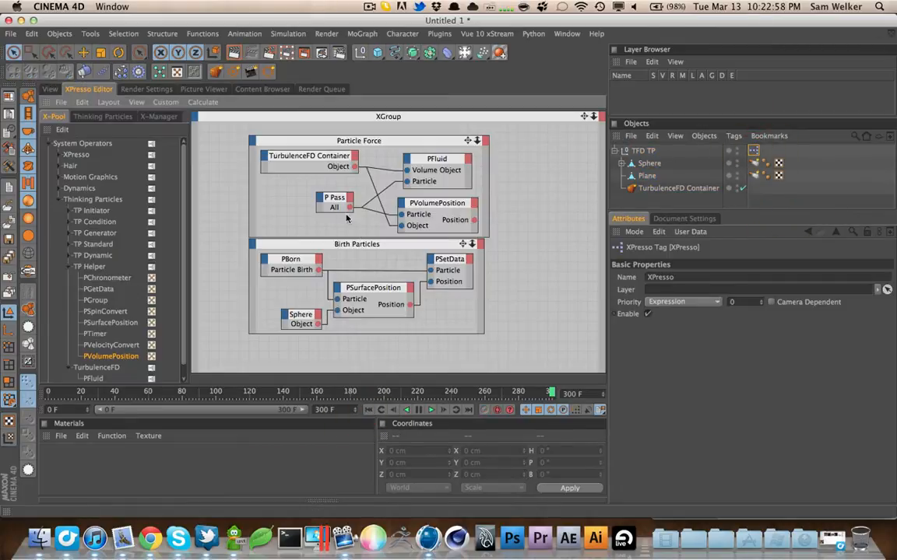
# Set PBorn's Birth Type to Shot with a Shot value of 1200
pyautogui.click(290, 260)
pyautogui.click(689, 327)
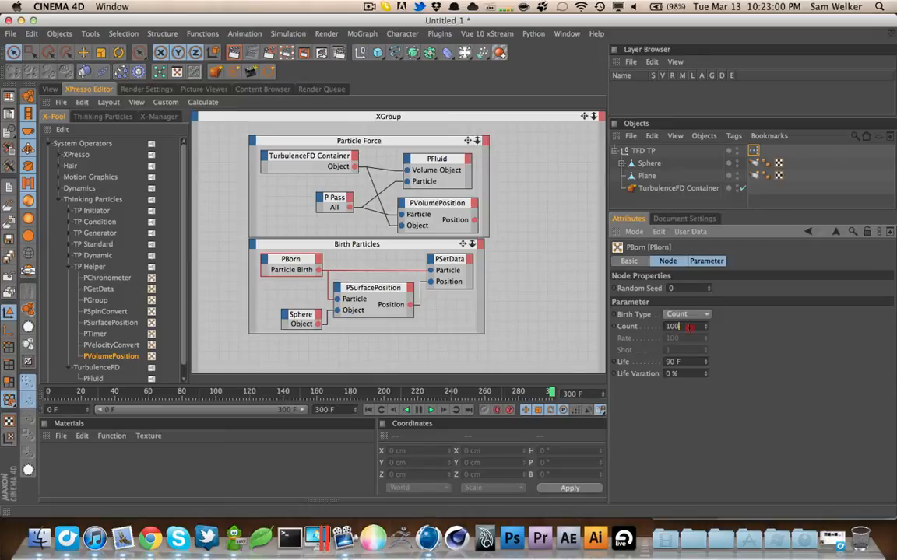
pyautogui.click(665, 317)
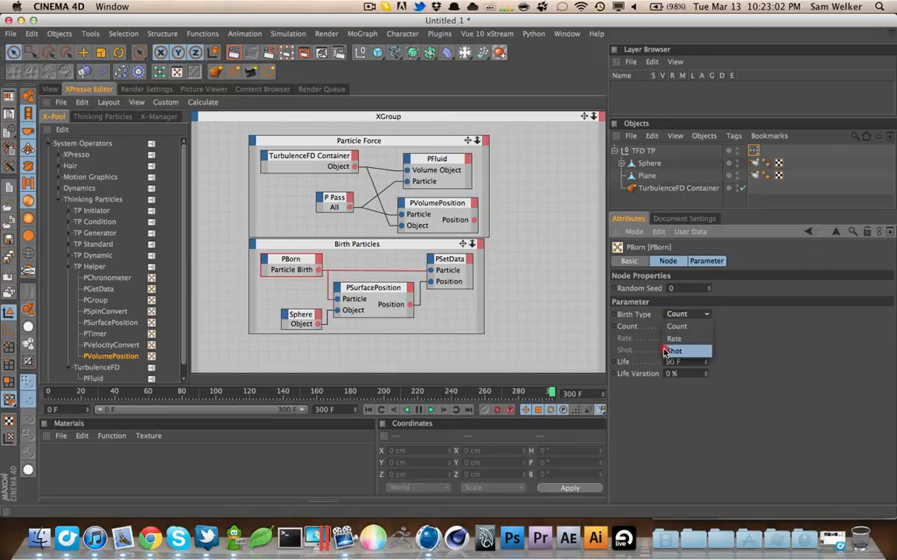
pyautogui.click(671, 351)
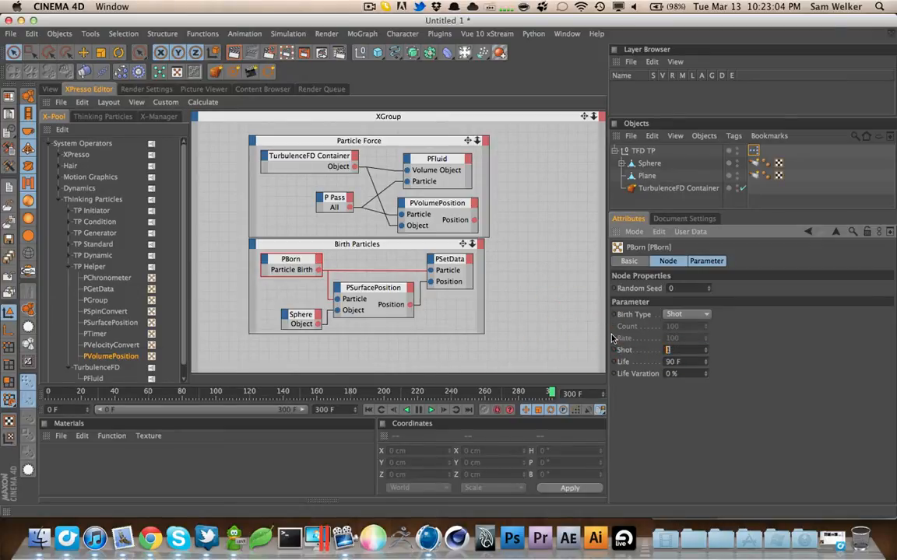
pyautogui.write('1200')
pyautogui.press('Return')
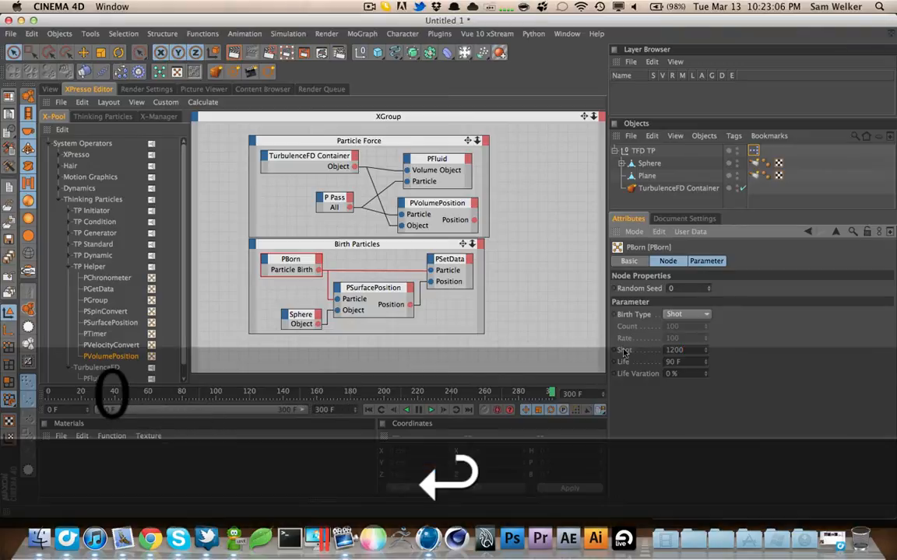
# Keyframe PBorn's Shot at 1200 on frame 5 and at 0 on frame 6
pyautogui.click(49, 394)
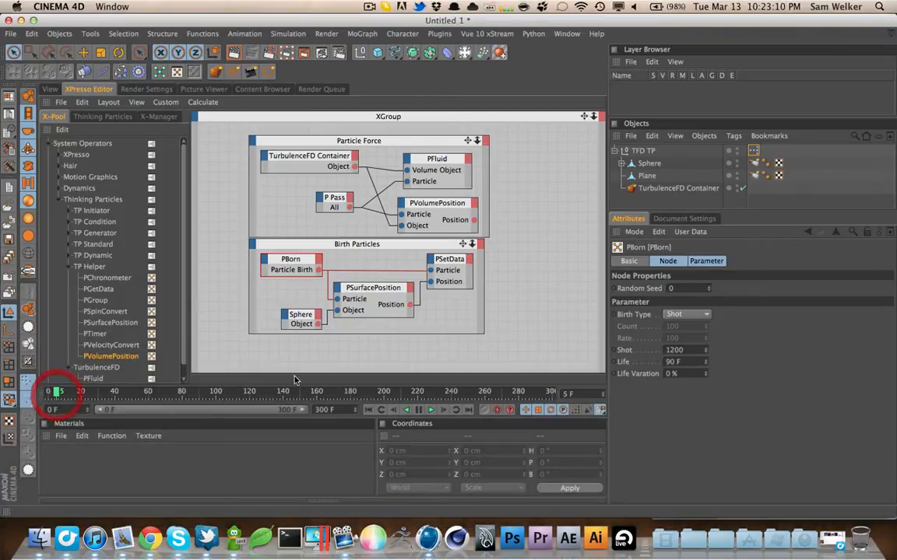
pyautogui.keyDown('super'); pyautogui.click(617, 351); pyautogui.keyUp('super')
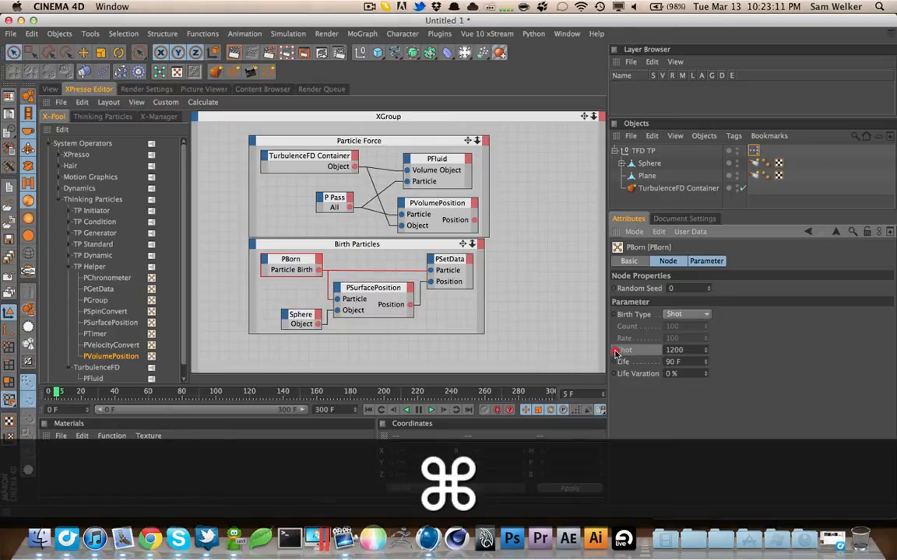
pyautogui.click(444, 412)
pyautogui.write('0')
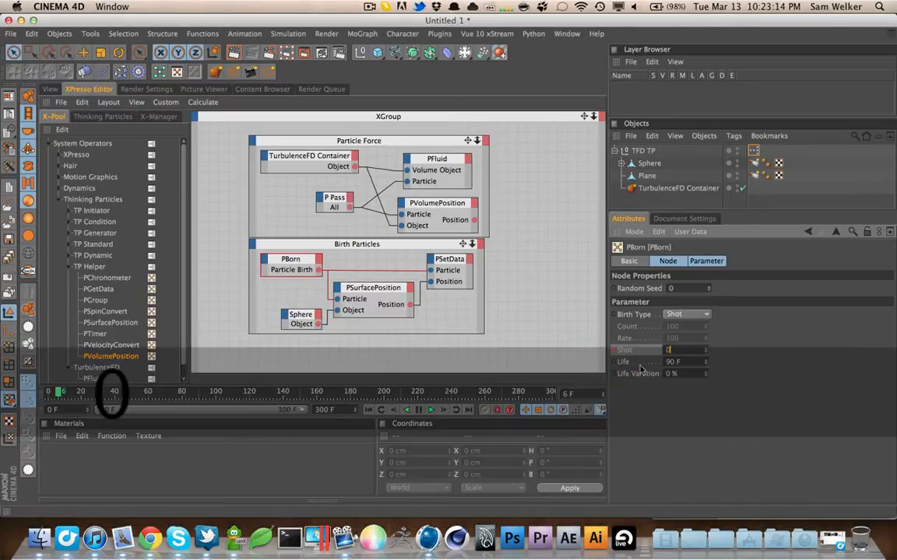
pyautogui.keyDown('super'); pyautogui.click(615, 350); pyautogui.keyUp('super')
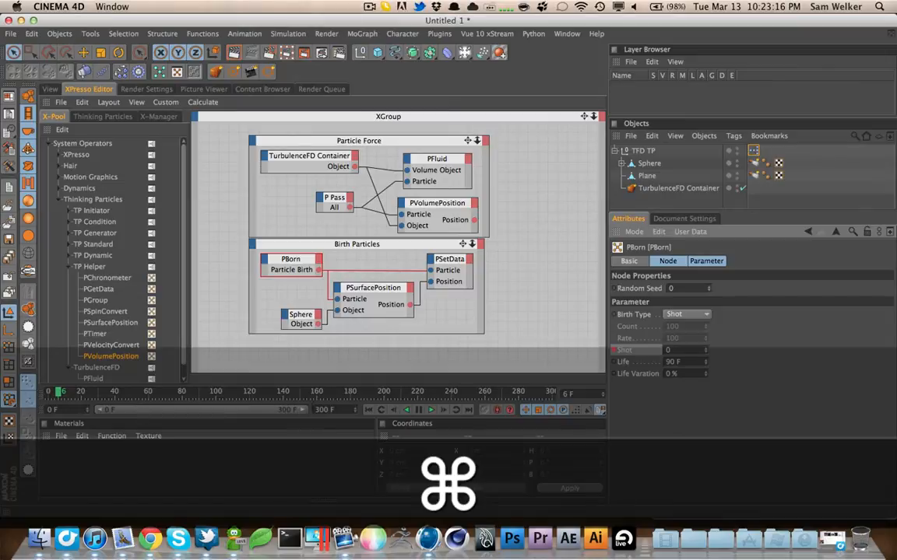
# Check PBorn's Shot keyframes in the timeline and fold the timeline away again
pyautogui.moveTo(302, 410); pyautogui.dragTo(327, 420)
pyautogui.moveTo(278, 502); pyautogui.dragTo(272, 317)
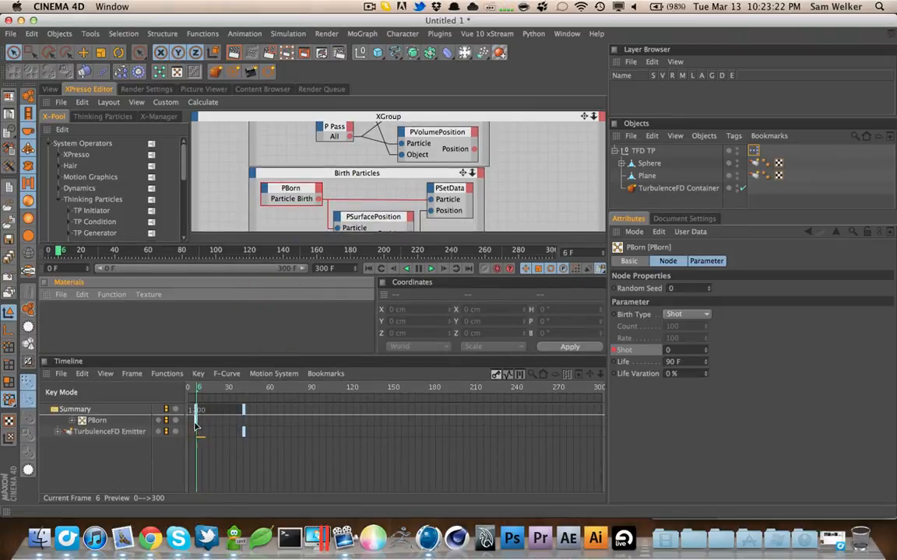
pyautogui.click(48, 376)
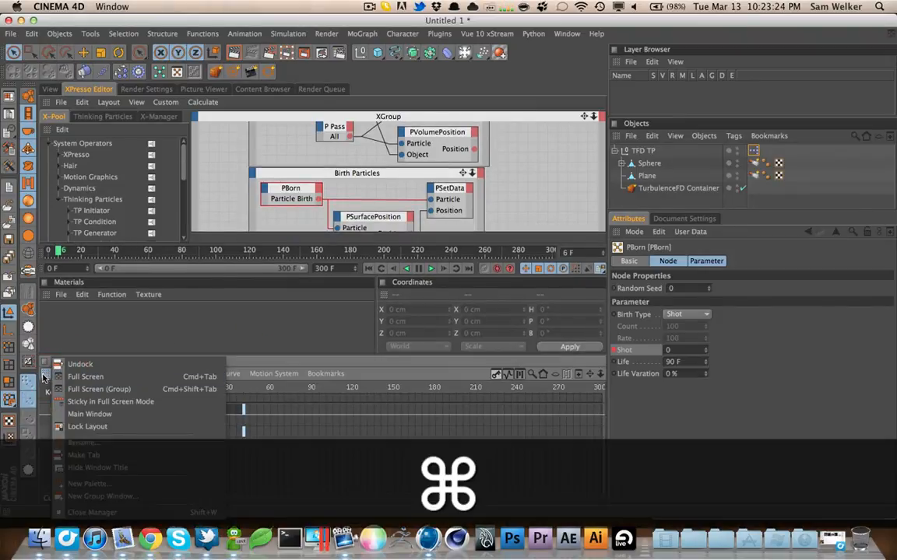
pyautogui.keyDown('super'); pyautogui.click(45, 375); pyautogui.keyUp('super')
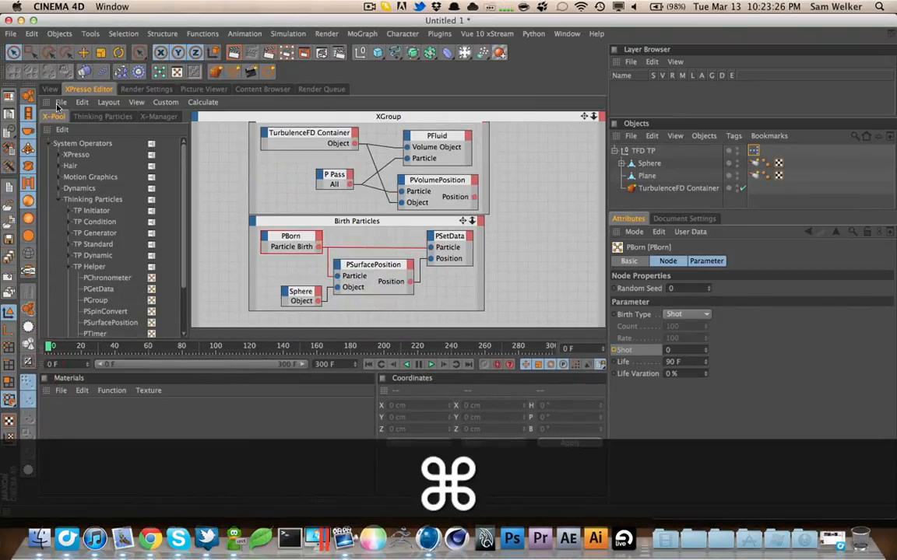
# Play the simulation in the perspective view to examine how the fluid carries the particles, and stop at frame 75
pyautogui.click(53, 88)
pyautogui.moveTo(138, 374); pyautogui.dragTo(141, 424)
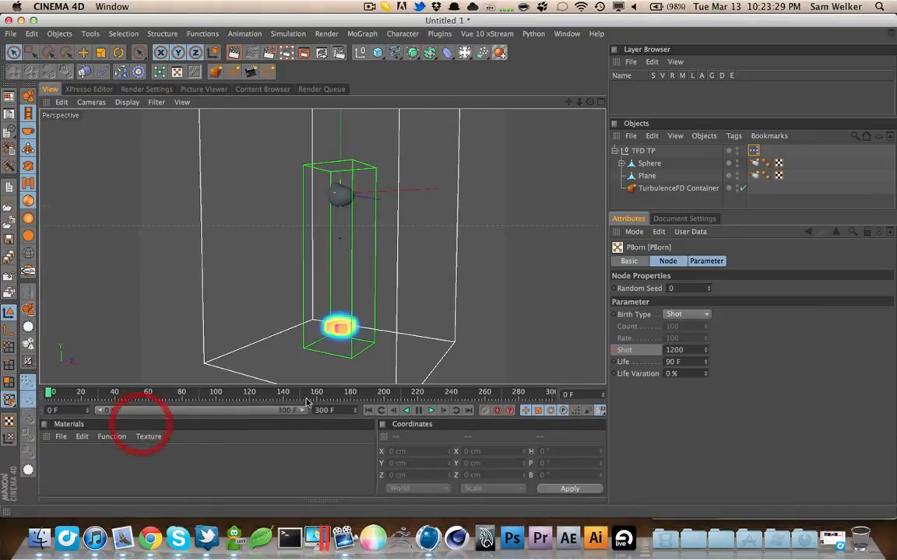
pyautogui.click(429, 412)
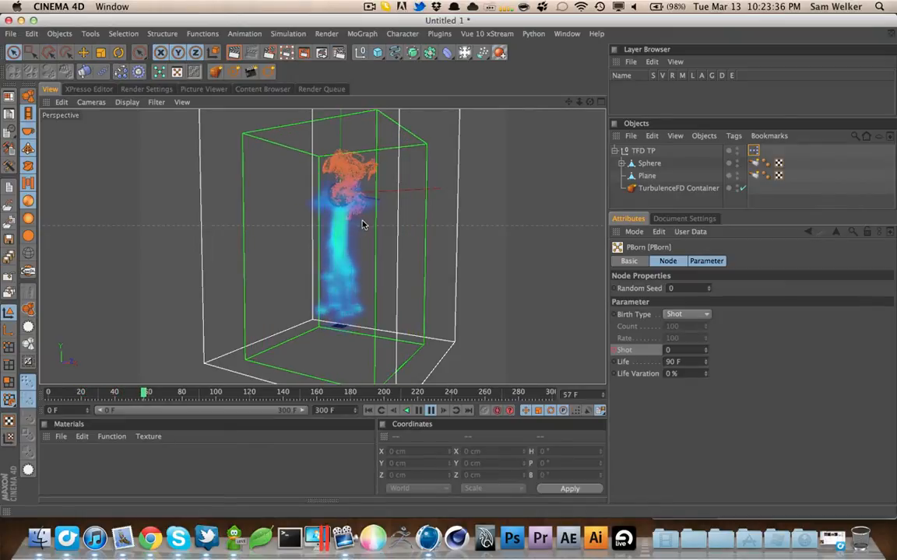
pyautogui.click(420, 411)
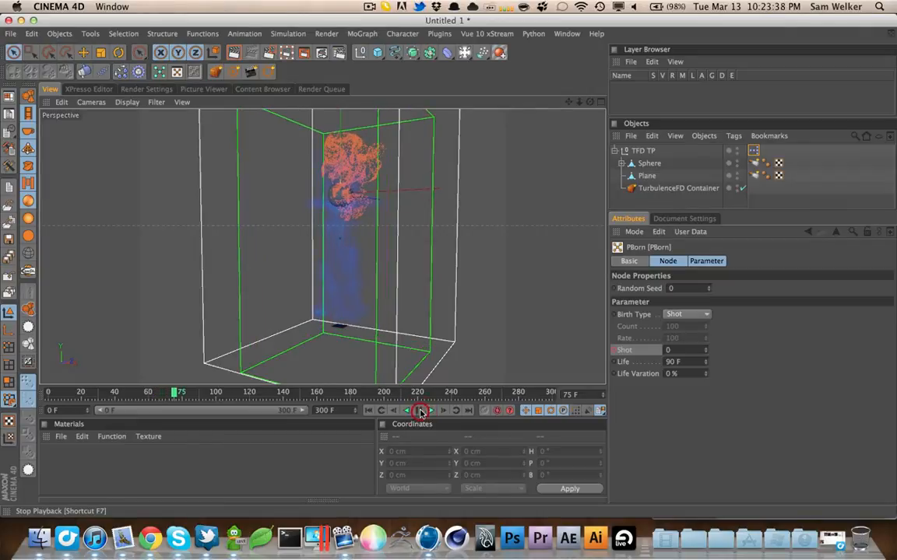
pyautogui.click(296, 504)
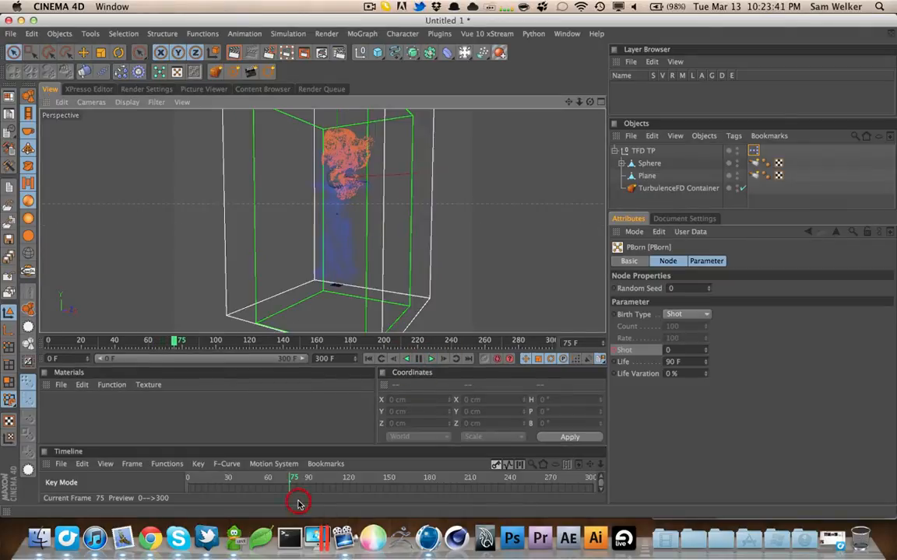
pyautogui.keyDown('super'); pyautogui.click(37, 467); pyautogui.keyUp('super')
# Make the Particle Force group taller in the XPresso network and move P Pass and PVolumePosition lower inside it
pyautogui.click(88, 89)
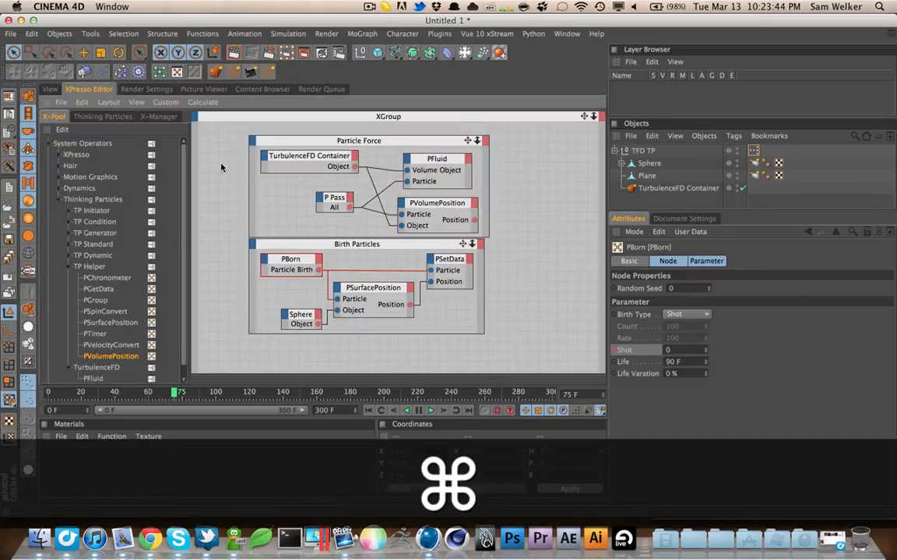
pyautogui.moveTo(445, 137); pyautogui.dragTo(445, 122)
pyautogui.press('1')
pyautogui.moveTo(495, 160); pyautogui.dragTo(484, 202)
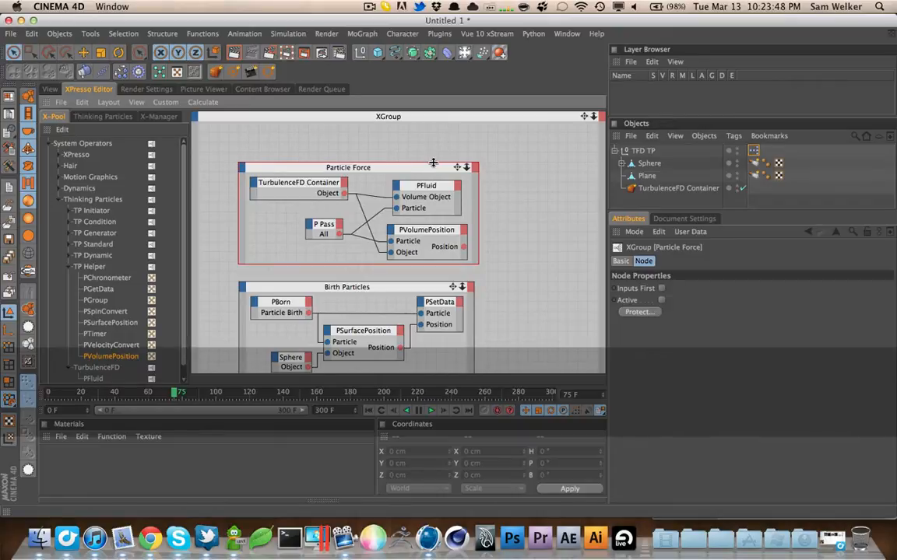
pyautogui.moveTo(433, 163); pyautogui.dragTo(432, 118)
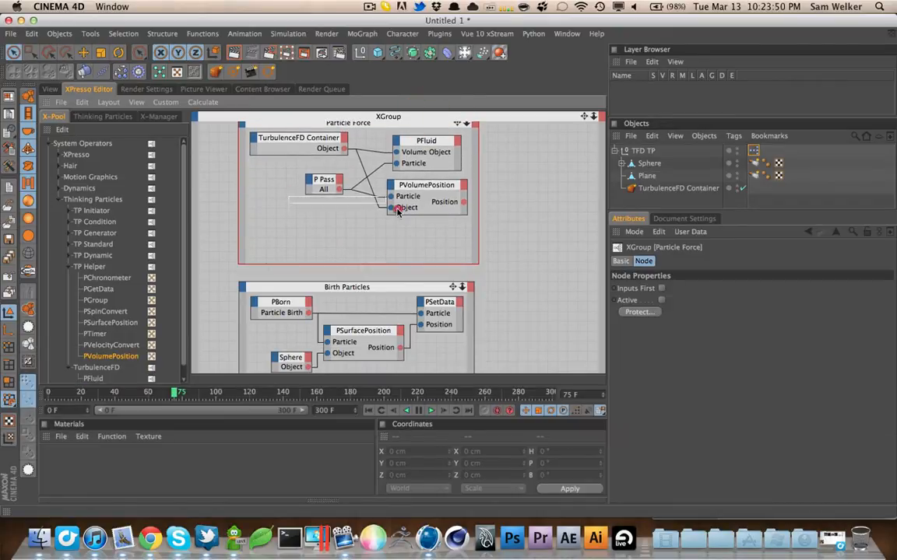
pyautogui.click(398, 211)
pyautogui.moveTo(389, 185); pyautogui.dragTo(372, 216)
# Add Set Spin, Add Turbulence, Spin Scale and Velocity Scale input ports to the PFluid node
pyautogui.click(395, 140)
pyautogui.click(413, 172)
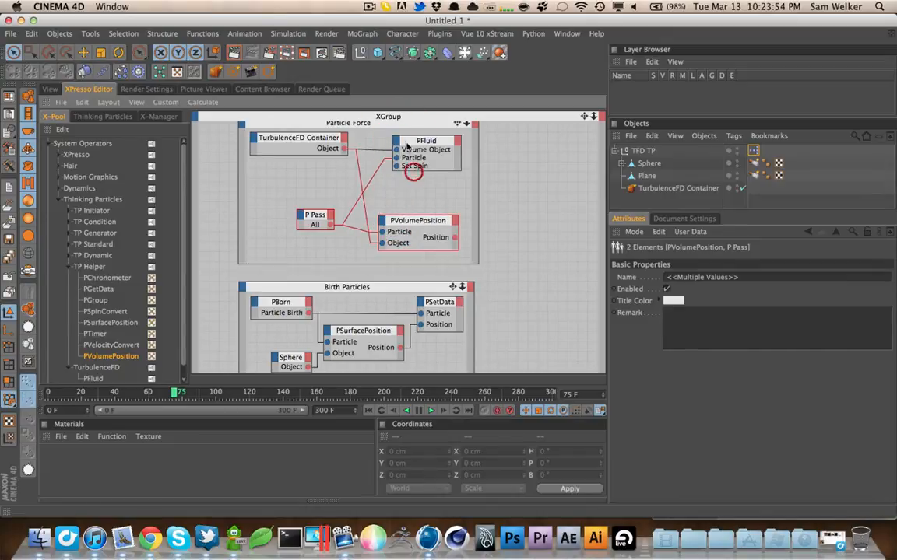
pyautogui.click(396, 140)
pyautogui.click(412, 147)
pyautogui.click(395, 141)
pyautogui.click(418, 183)
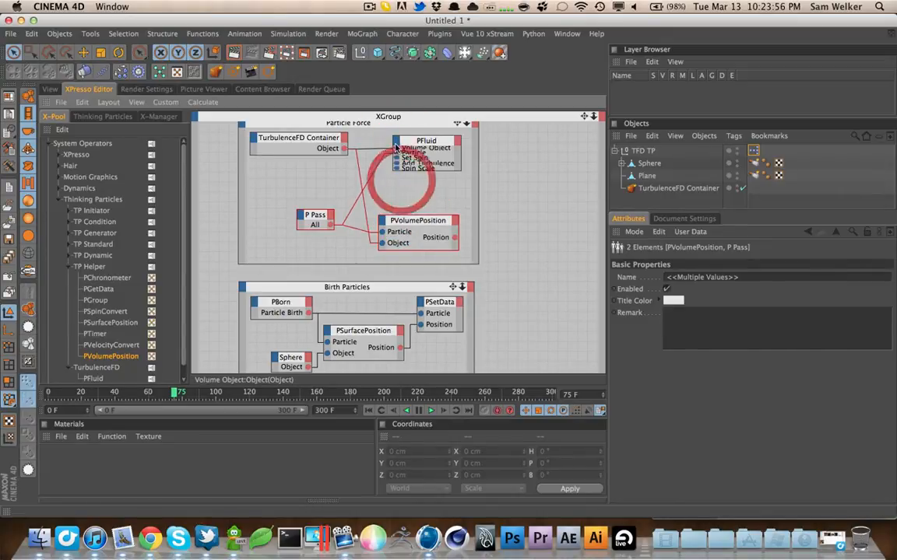
pyautogui.click(395, 140)
pyautogui.click(424, 200)
pyautogui.keyDown('super'); pyautogui.click(416, 142); pyautogui.keyUp('super')
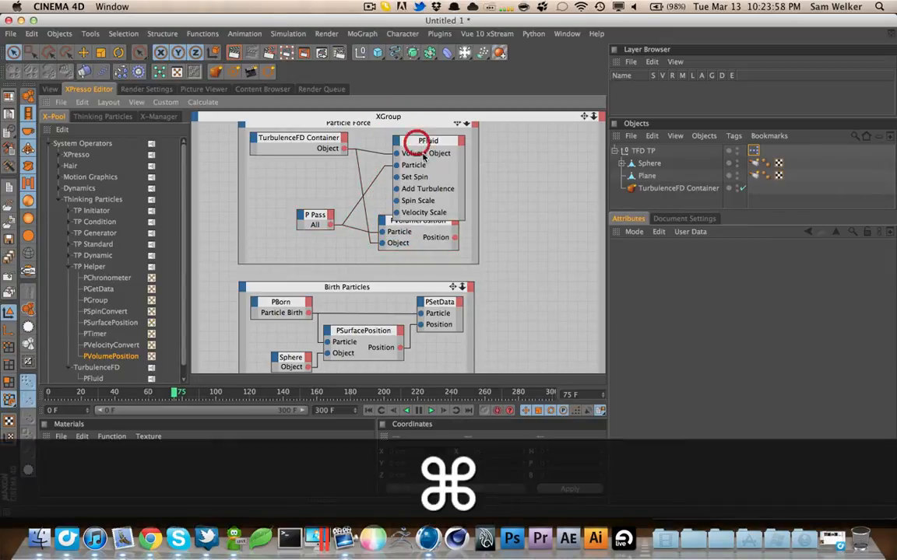
# Close up the Particle Force and Birth Particles groups in the network and collapse the Thinking Particles operator list
pyautogui.moveTo(412, 145); pyautogui.dragTo(411, 134)
pyautogui.press('1')
pyautogui.moveTo(373, 163); pyautogui.dragTo(384, 112)
pyautogui.keyDown('super'); pyautogui.click(381, 146); pyautogui.keyUp('super')
pyautogui.press('1')
pyautogui.click(268, 274)
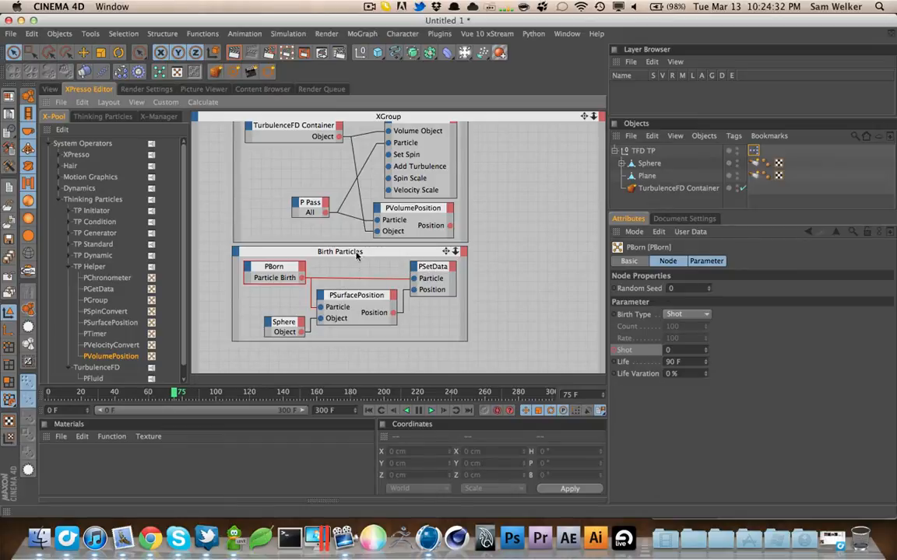
pyautogui.press('super+1')
pyautogui.moveTo(462, 281); pyautogui.dragTo(461, 279)
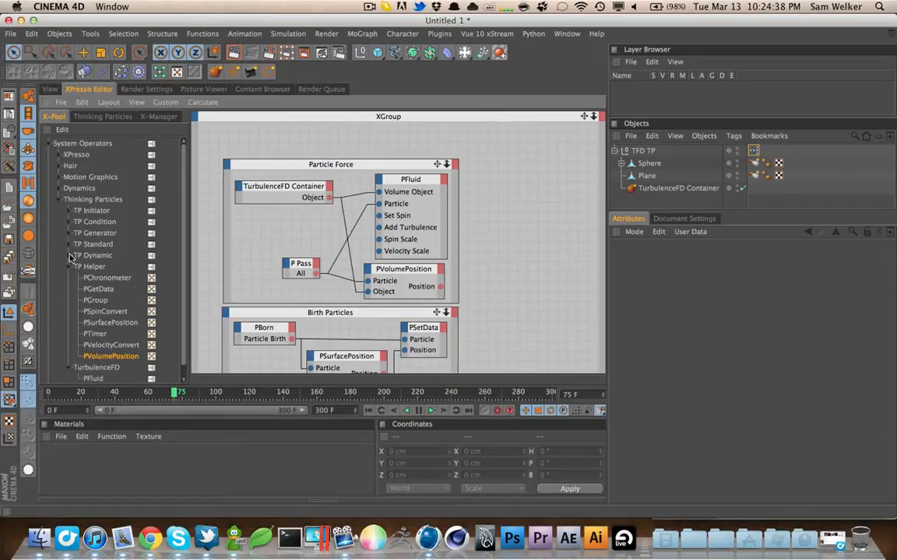
pyautogui.click(58, 200)
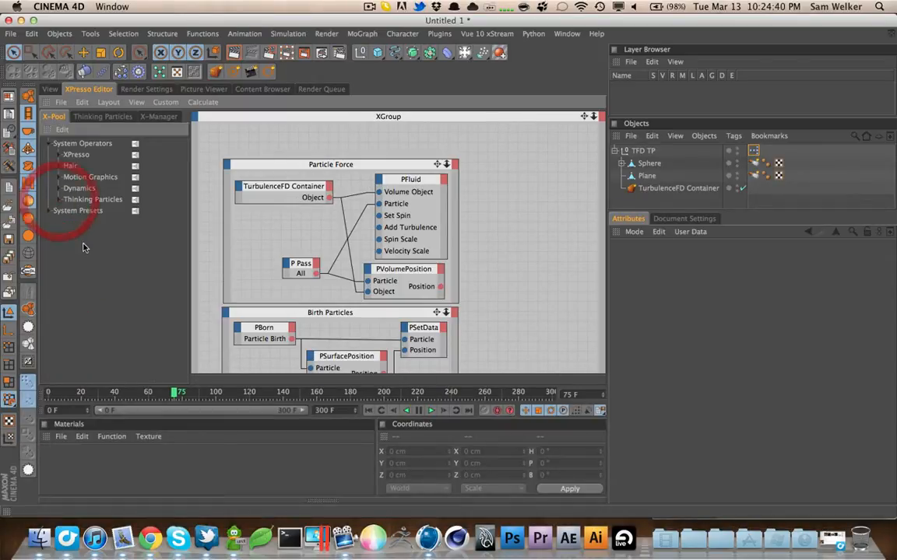
# Set PFluid's Velocity Scale to 0.2 and enable Set Spin
pyautogui.click(402, 181)
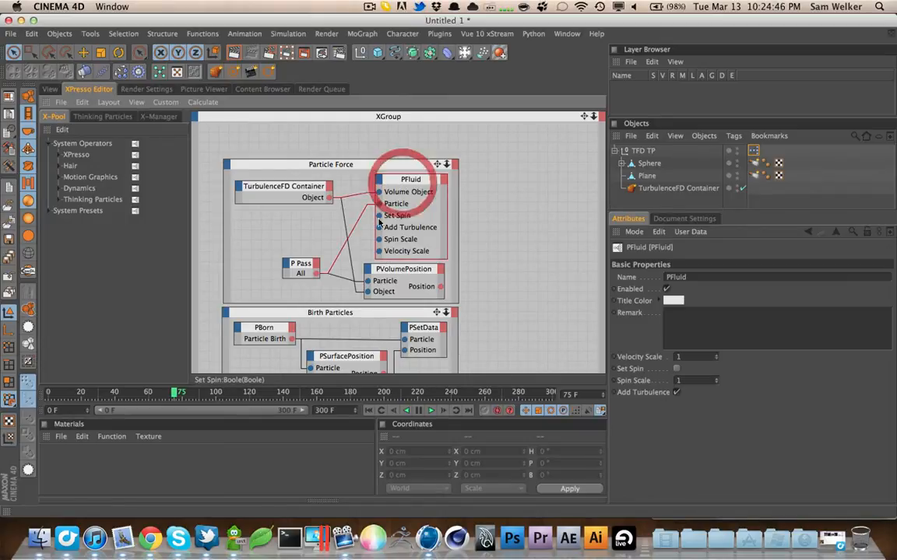
pyautogui.click(688, 380)
pyautogui.write('.2')
pyautogui.press('Tab')
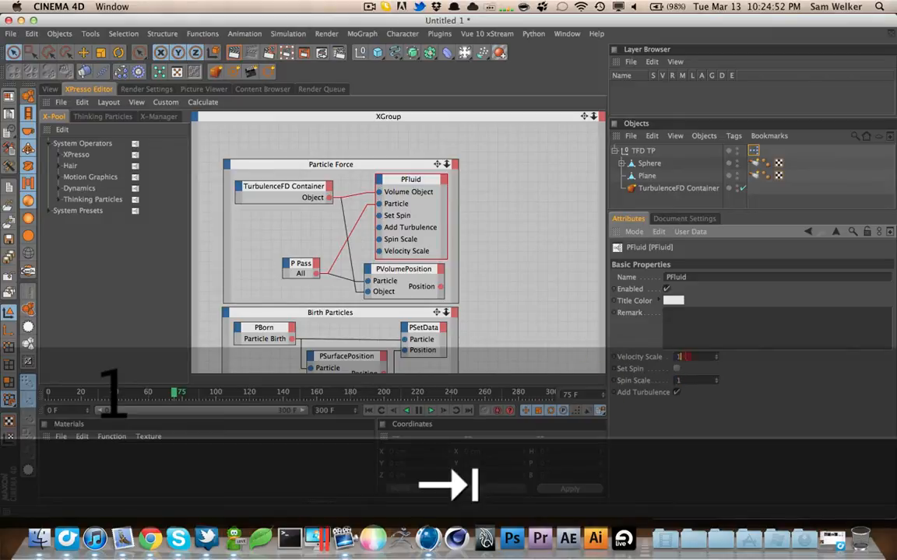
pyautogui.click(605, 356)
pyautogui.write('.2')
pyautogui.press('Tab')
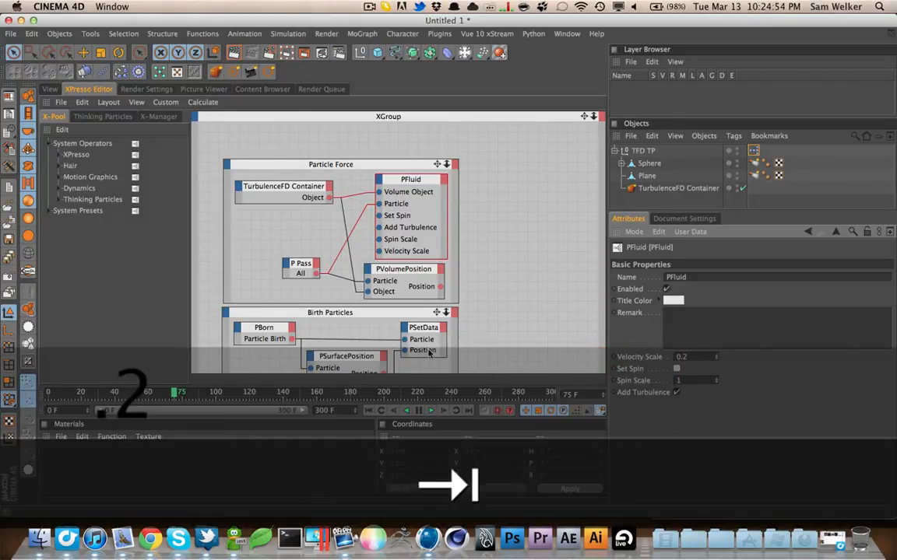
pyautogui.click(675, 369)
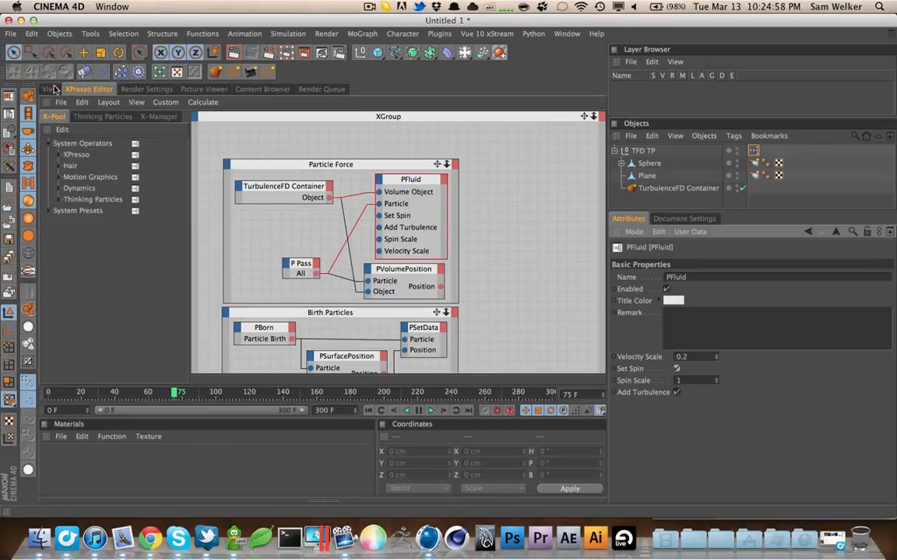
# Play the simulation from the first frame in the perspective view to examine the particle motion, and rewind it
pyautogui.click(54, 89)
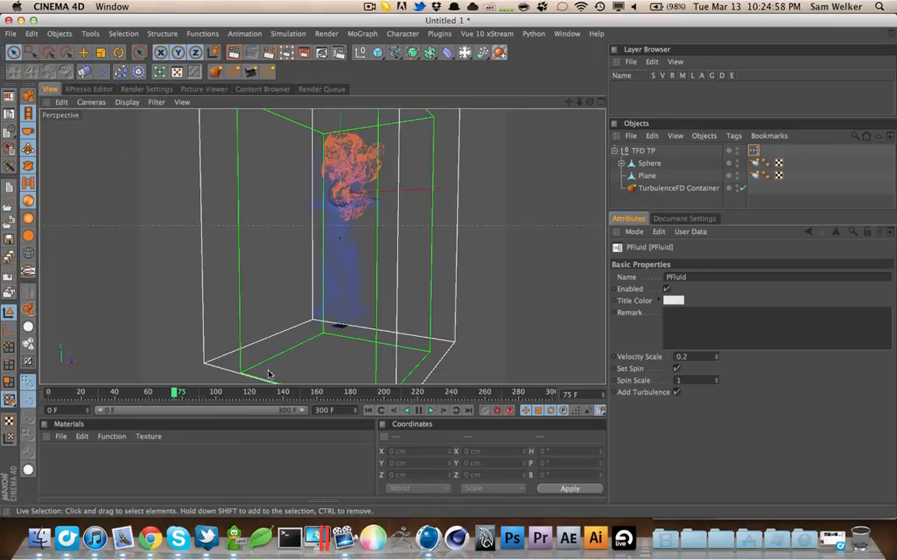
pyautogui.click(369, 410)
pyautogui.click(431, 411)
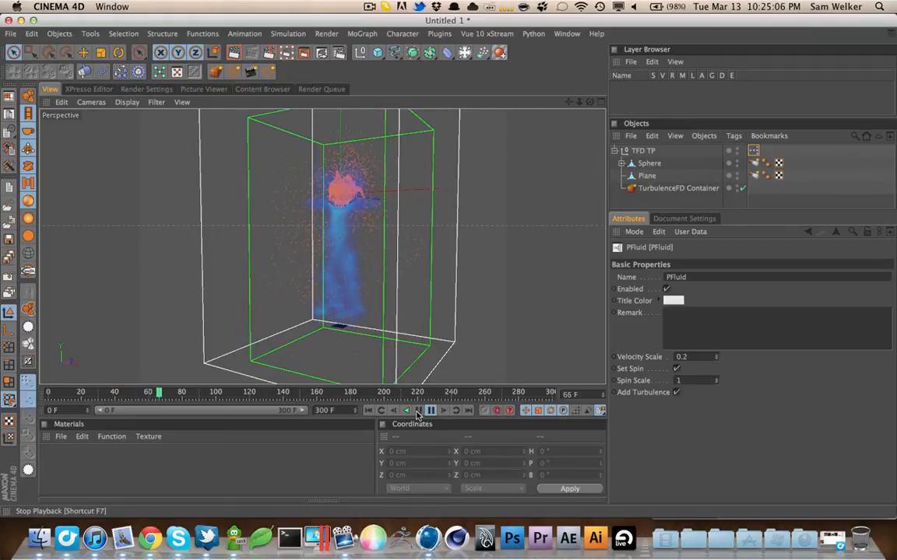
pyautogui.click(414, 412)
pyautogui.click(374, 412)
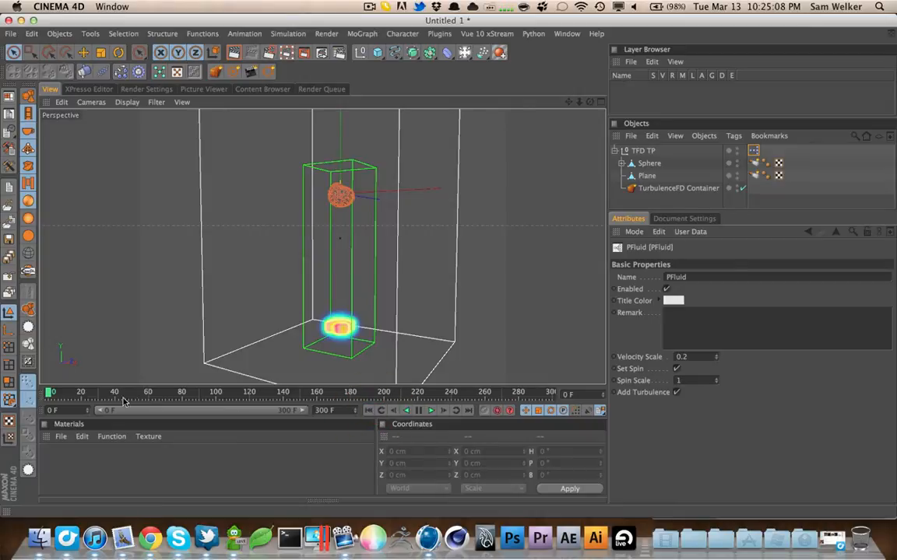
# Keyframe PFluid's Velocity Scale at 0 on frame 44 and at 2 on frame 45
pyautogui.moveTo(131, 396); pyautogui.dragTo(122, 396)
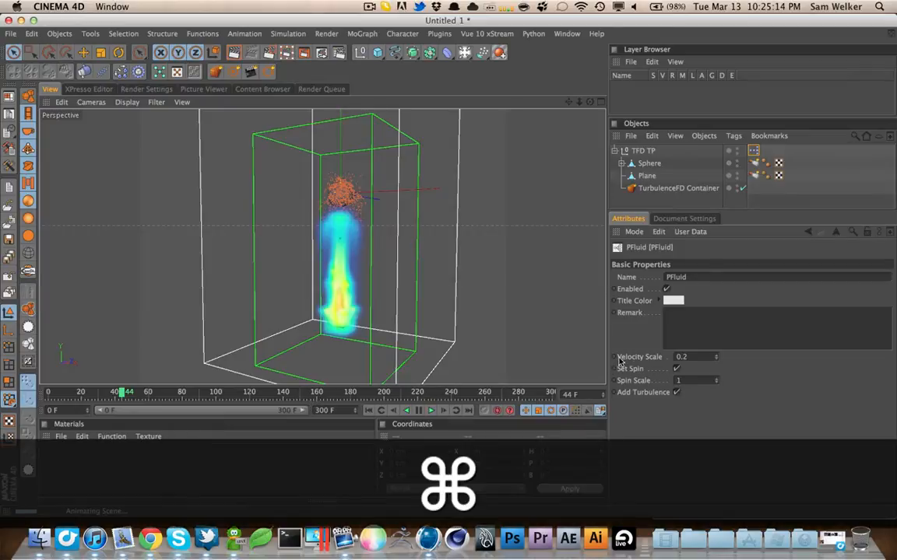
pyautogui.moveTo(688, 358); pyautogui.dragTo(624, 362)
pyautogui.press('BackSpace')
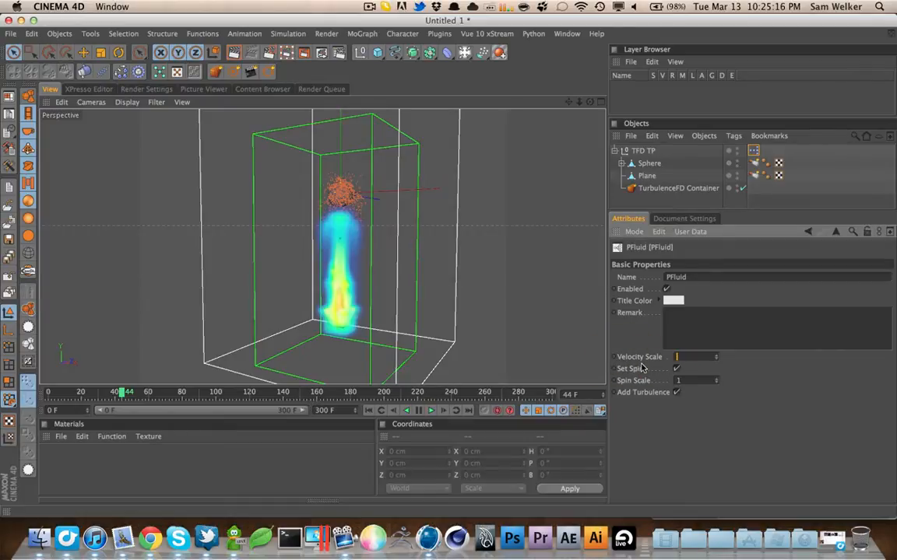
pyautogui.write('0')
pyautogui.press('Tab')
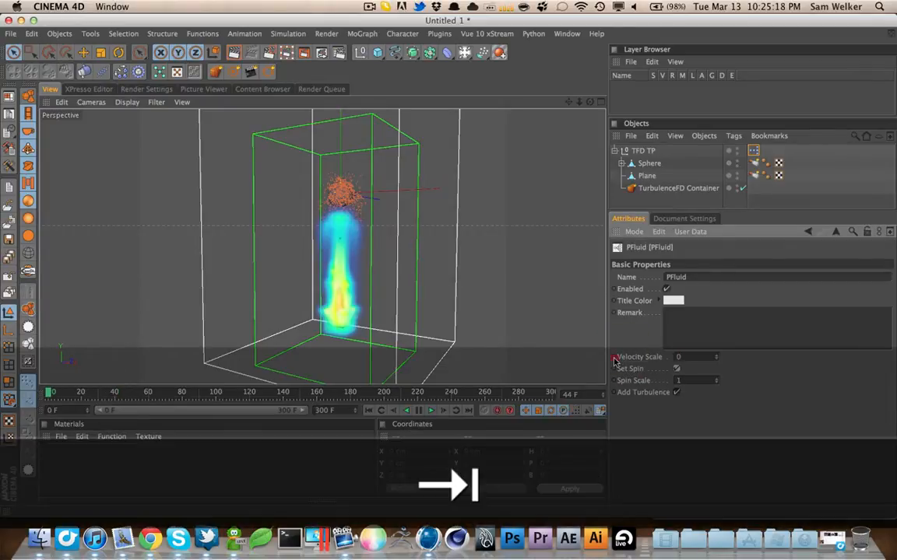
pyautogui.click(614, 358)
pyautogui.click(441, 410)
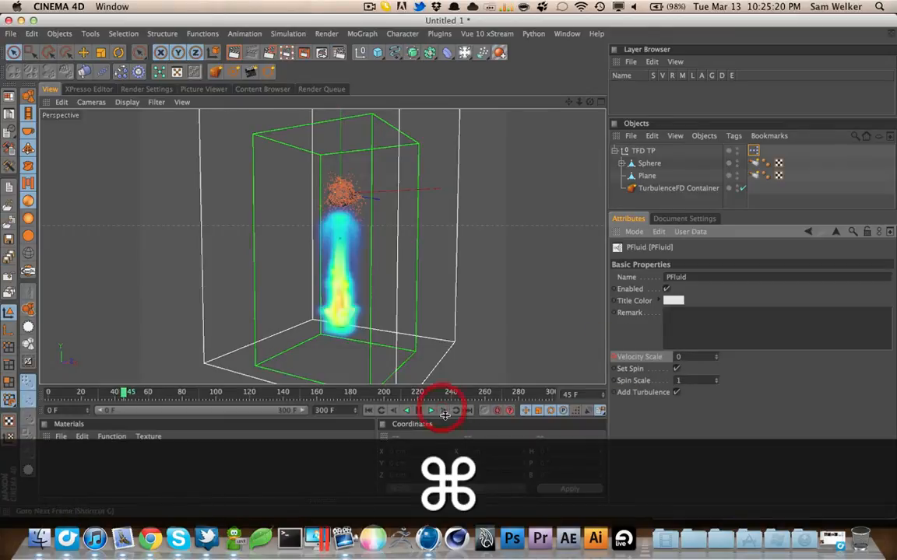
pyautogui.write('2')
pyautogui.keyDown('super'); pyautogui.click(614, 357); pyautogui.keyUp('super')
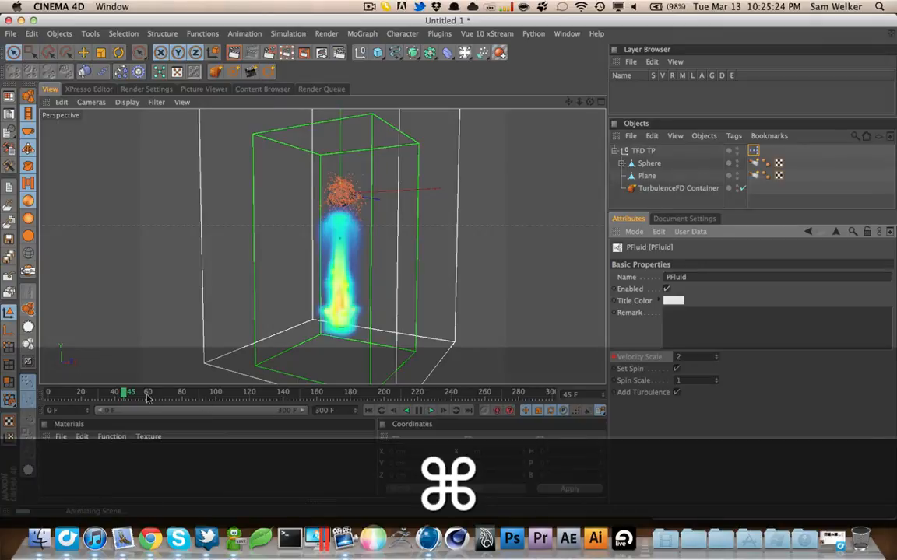
# Play the simulation from the start to frame 80 to check the effect of the Velocity Scale keyframes, and rewind it
pyautogui.click(382, 410)
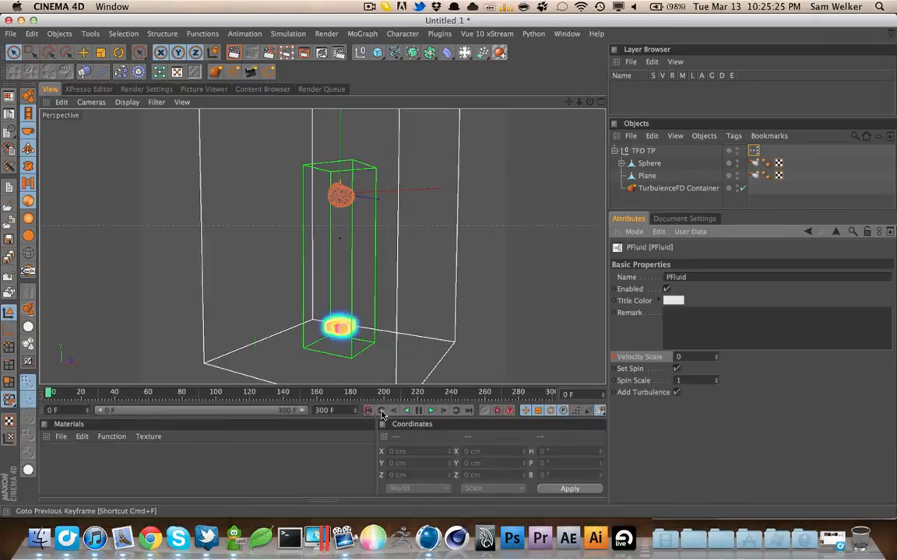
pyautogui.click(430, 411)
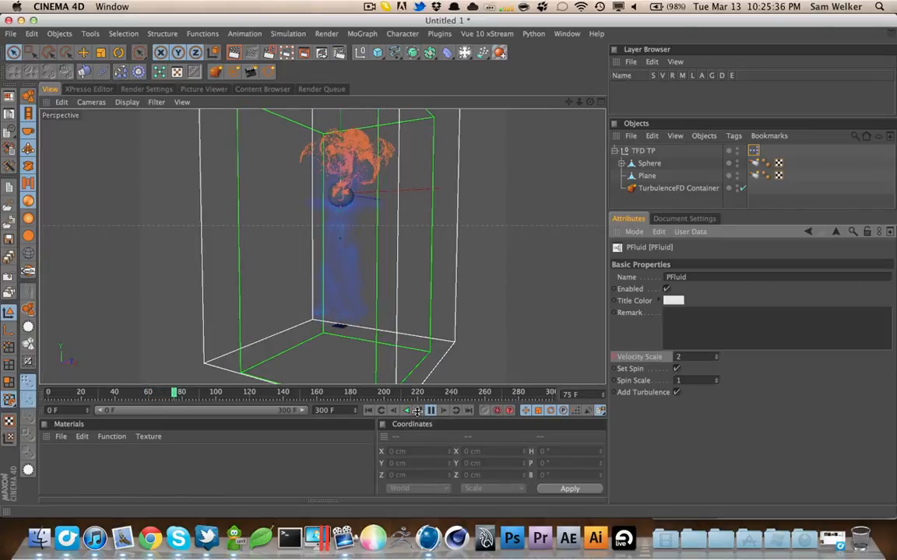
pyautogui.click(418, 412)
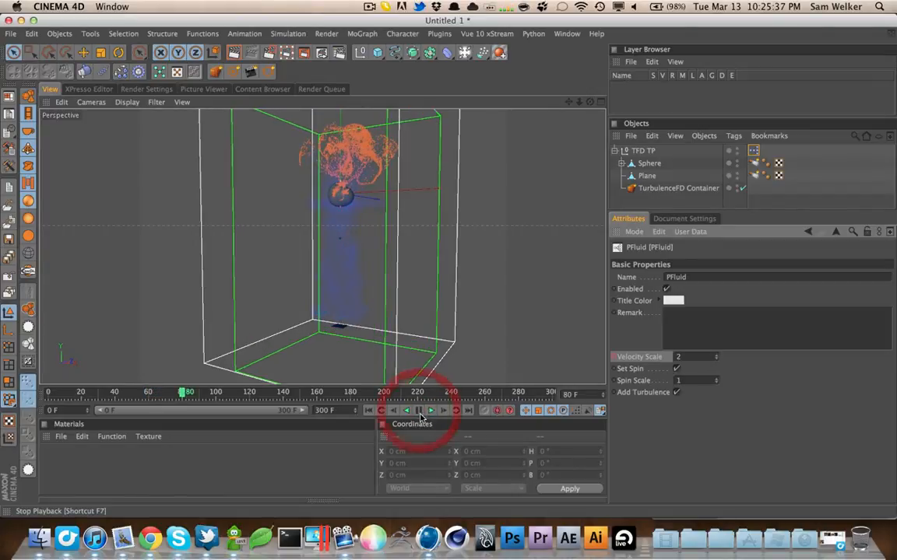
pyautogui.click(369, 413)
# Hide Sphere, Plane and TurbulenceFD Container in both the editor and the renderer
pyautogui.click(376, 258)
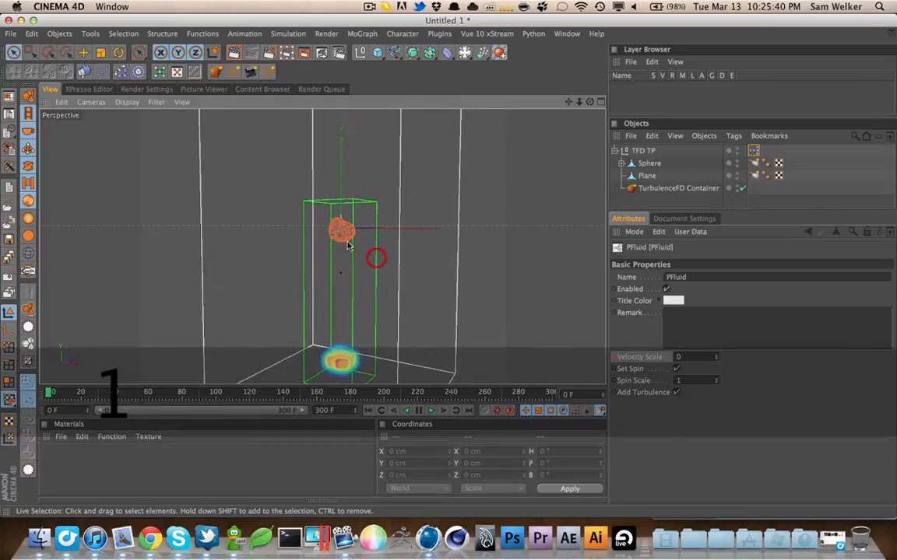
pyautogui.keyDown('alt'); pyautogui.moveTo(348, 246); pyautogui.dragTo(222, 239); pyautogui.keyUp('alt')
pyautogui.keyDown('alt'); pyautogui.click(737, 165); pyautogui.keyUp('alt')
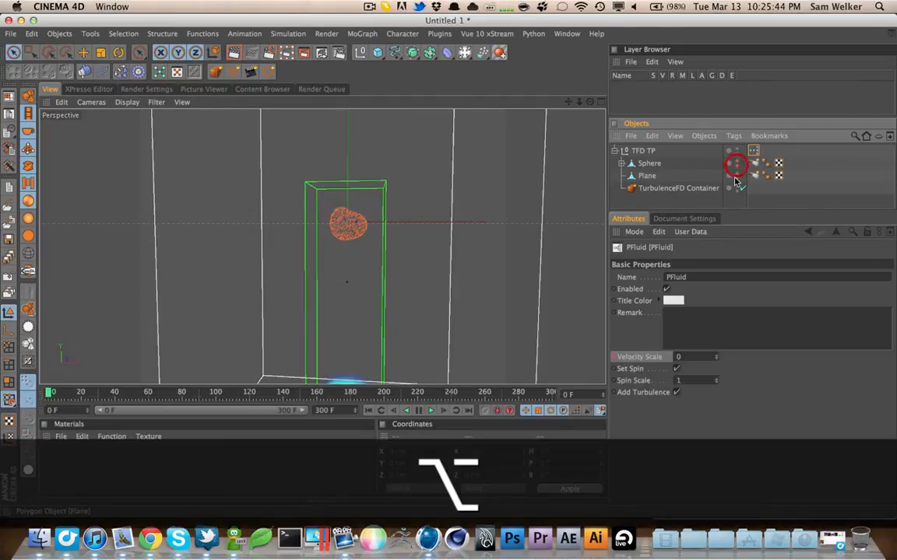
pyautogui.keyDown('alt'); pyautogui.click(737, 176); pyautogui.keyUp('alt')
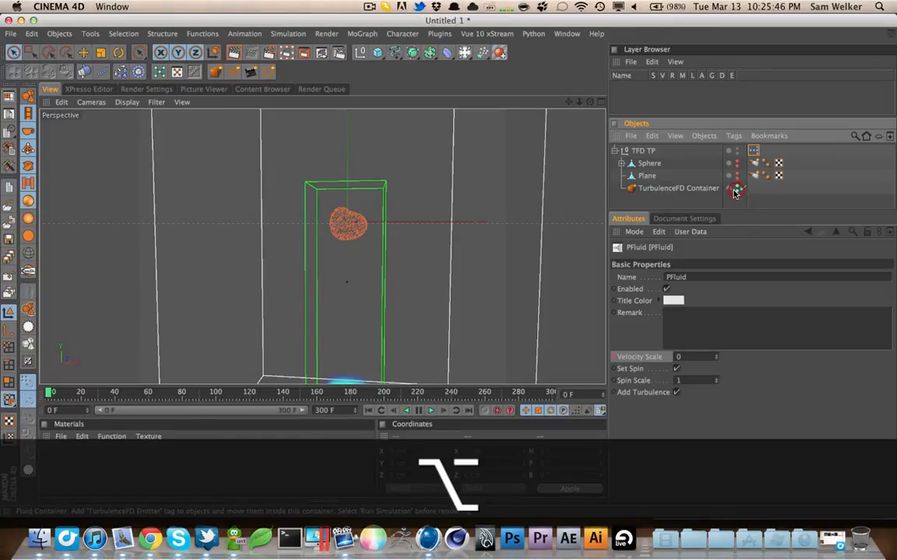
pyautogui.keyDown('alt'); pyautogui.click(736, 188); pyautogui.keyUp('alt')
pyautogui.click(757, 274)
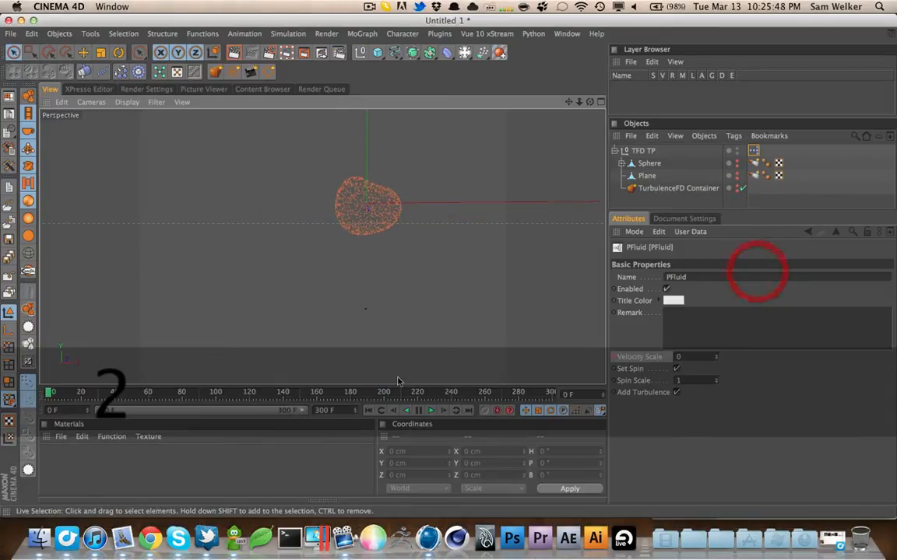
# Play the particles on their own from the first frame, stop at frame 70 and inspect the cloud from several angles
pyautogui.click(430, 410)
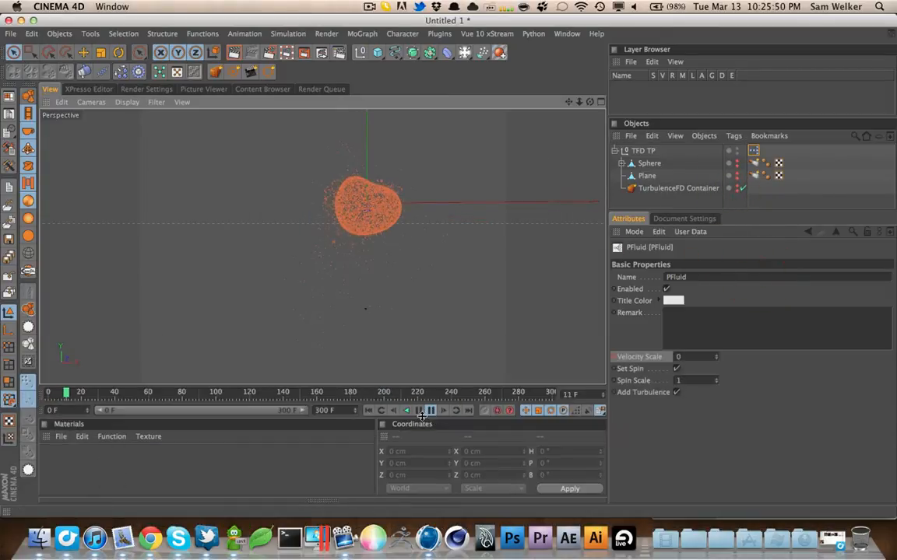
pyautogui.click(419, 411)
pyautogui.click(367, 411)
pyautogui.click(431, 411)
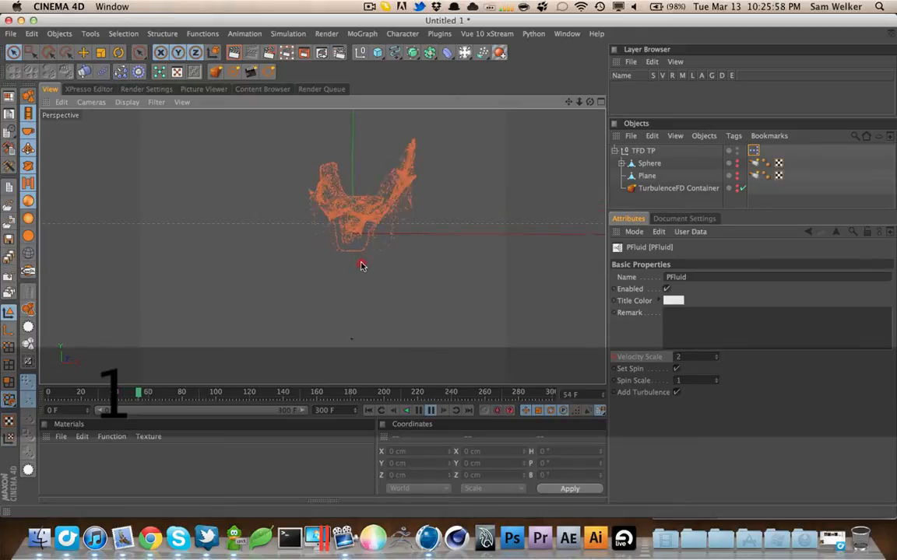
pyautogui.click(418, 410)
pyautogui.moveTo(426, 258); pyautogui.dragTo(386, 312)
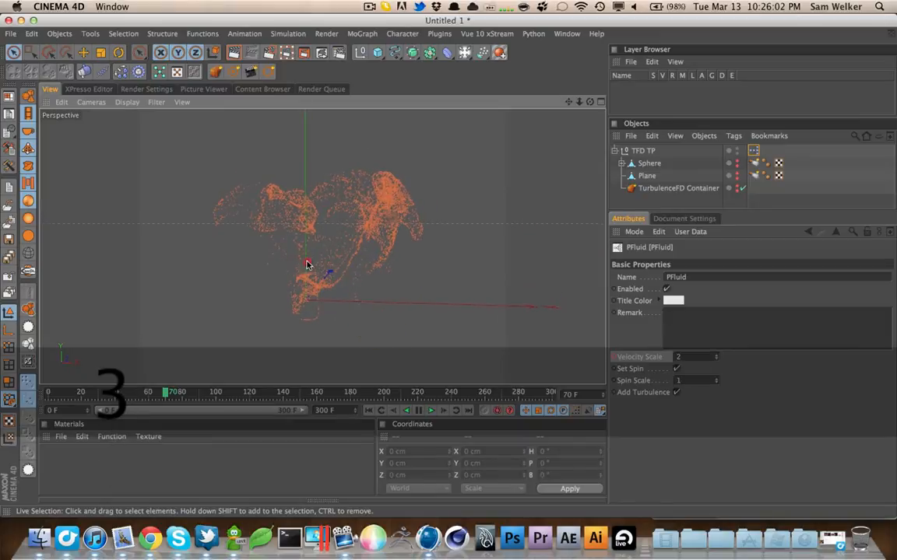
pyautogui.moveTo(310, 266); pyautogui.dragTo(246, 200)
pyautogui.press('2')
pyautogui.moveTo(282, 265); pyautogui.dragTo(305, 276)
pyautogui.press('1')
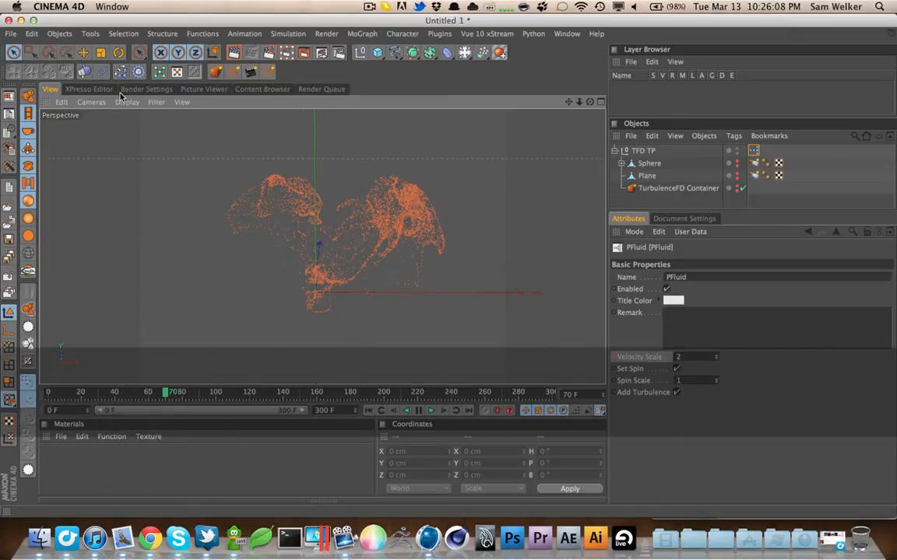
# Group Sphere, Plane and TurbulenceFD Container under a null named Particles
pyautogui.click(649, 164)
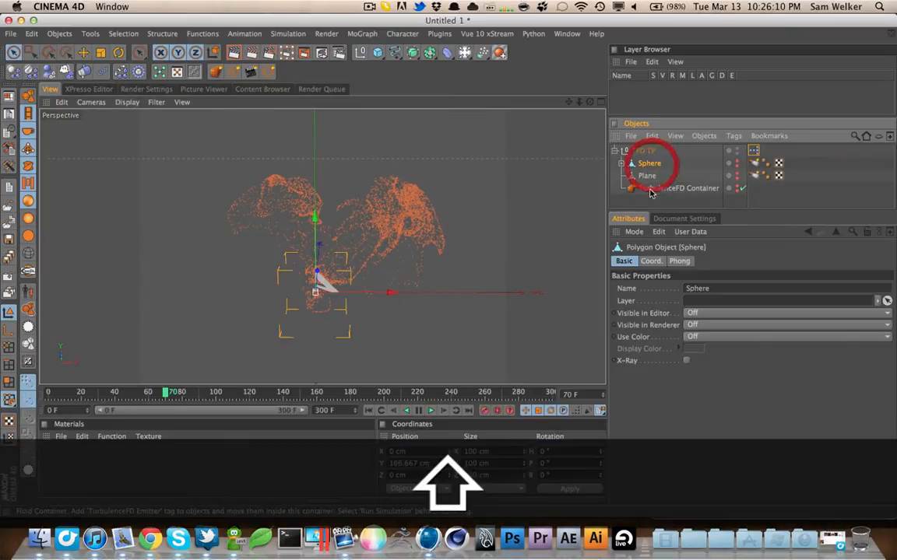
pyautogui.keyDown('shift'); pyautogui.click(649, 188); pyautogui.keyUp('shift')
pyautogui.hotkey('alt', 'g')
pyautogui.doubleClick(646, 163)
pyautogui.write('Particles')
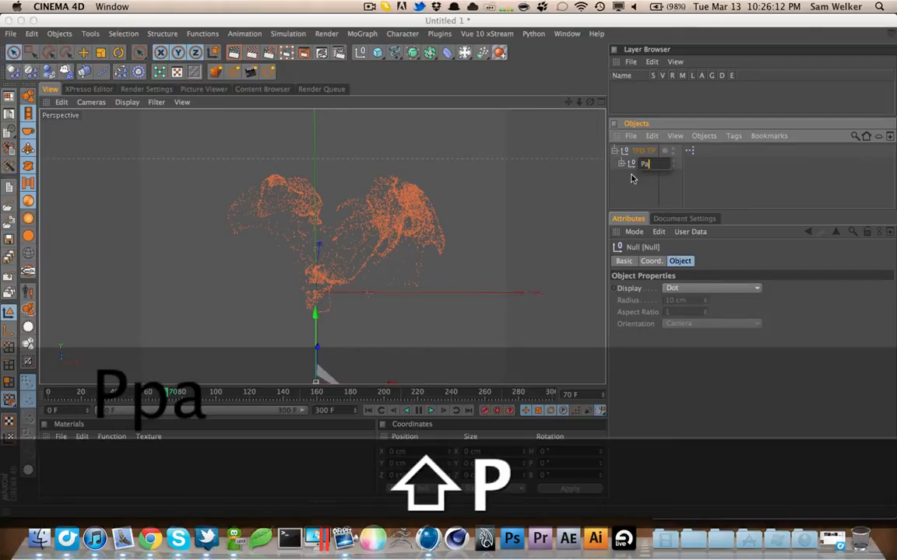
pyautogui.press('Return')
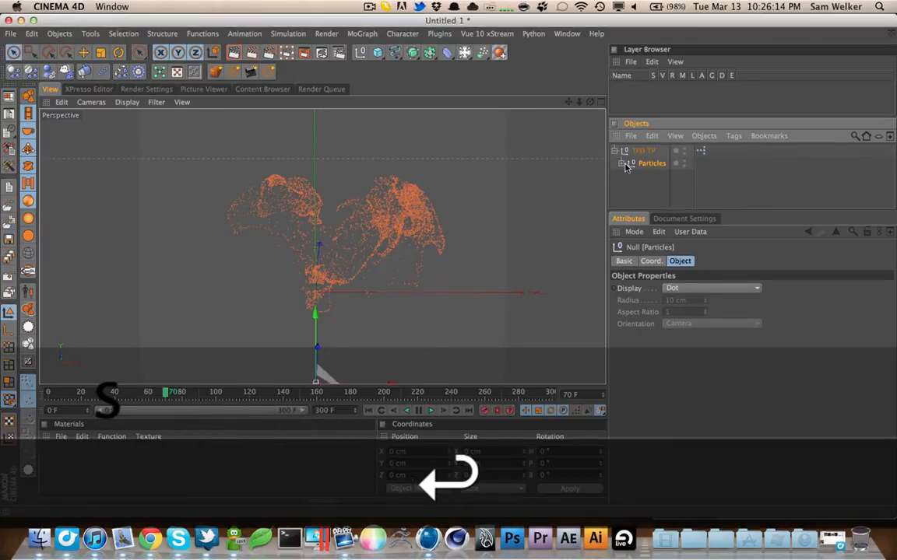
# Select the TFD TP null, try a plug-in command on it, and switch to the Chrome browser
pyautogui.click(641, 150)
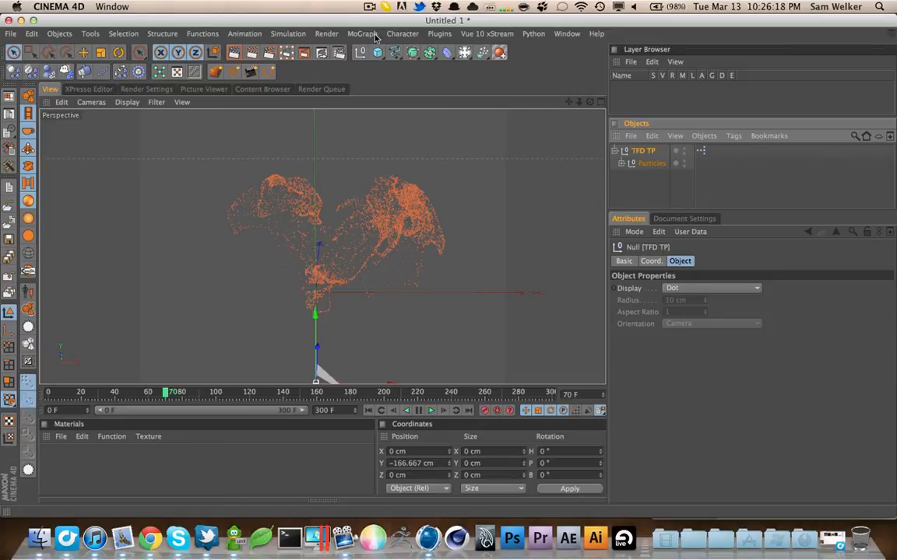
pyautogui.click(440, 34)
pyautogui.keyDown('shift'); pyautogui.click(456, 114); pyautogui.keyUp('shift')
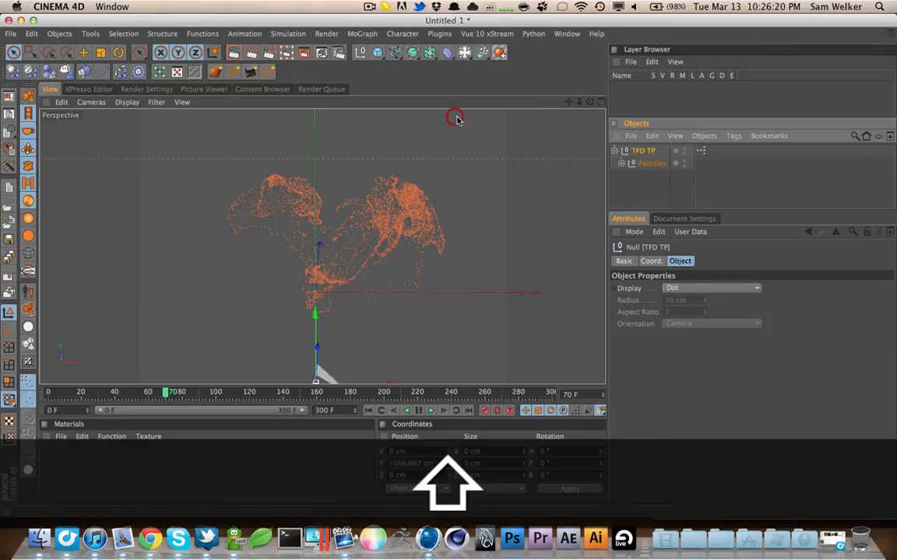
pyautogui.click(150, 539)
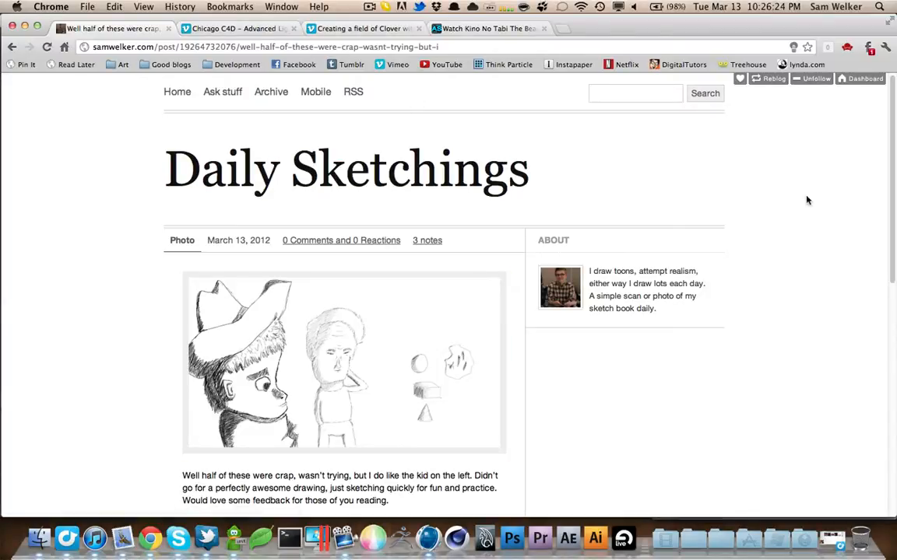
# Search the web for "ubertracer c4d"
pyautogui.moveTo(891, 148); pyautogui.dragTo(891, 210)
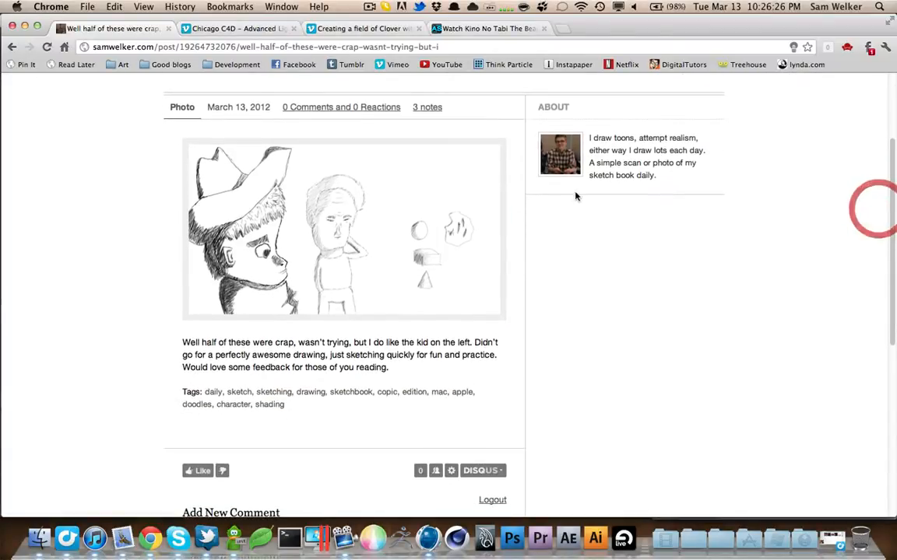
pyautogui.click(217, 46)
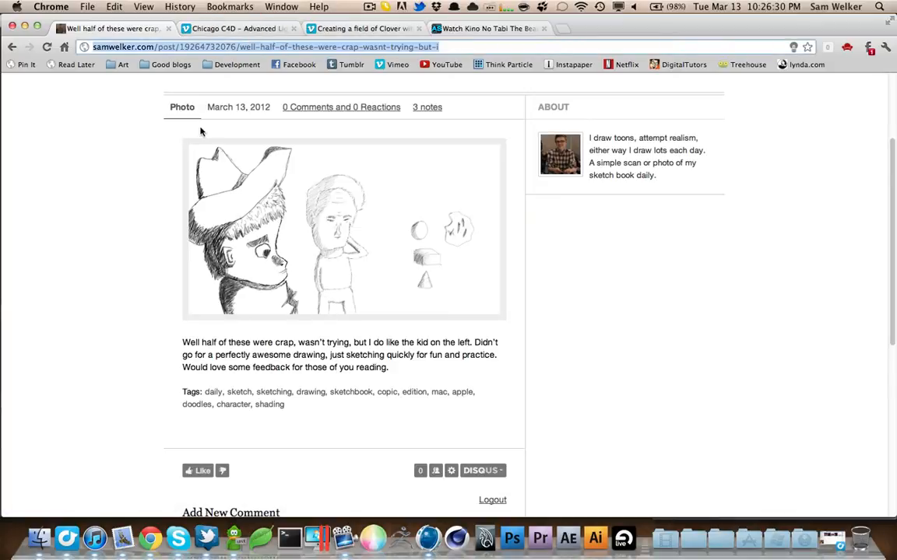
pyautogui.write('ubertracer')
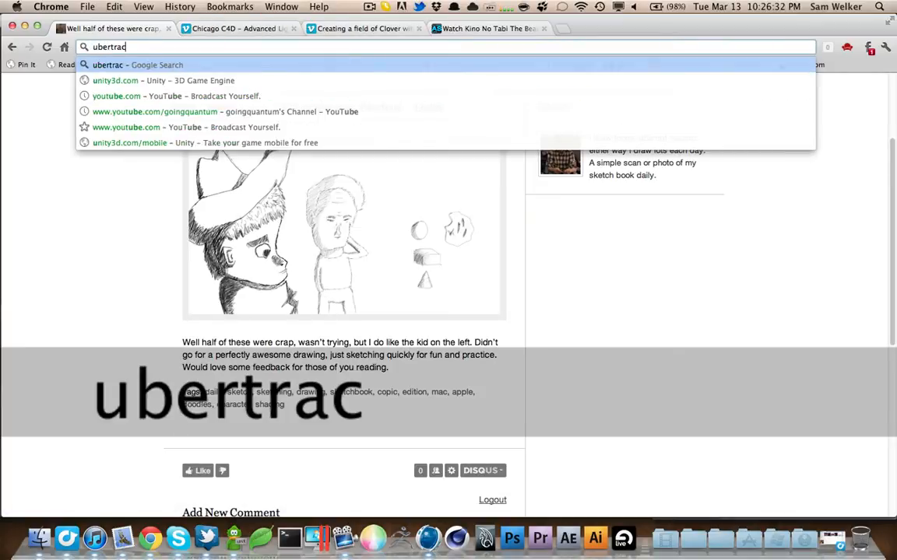
pyautogui.write(' c4d')
pyautogui.press('Return')
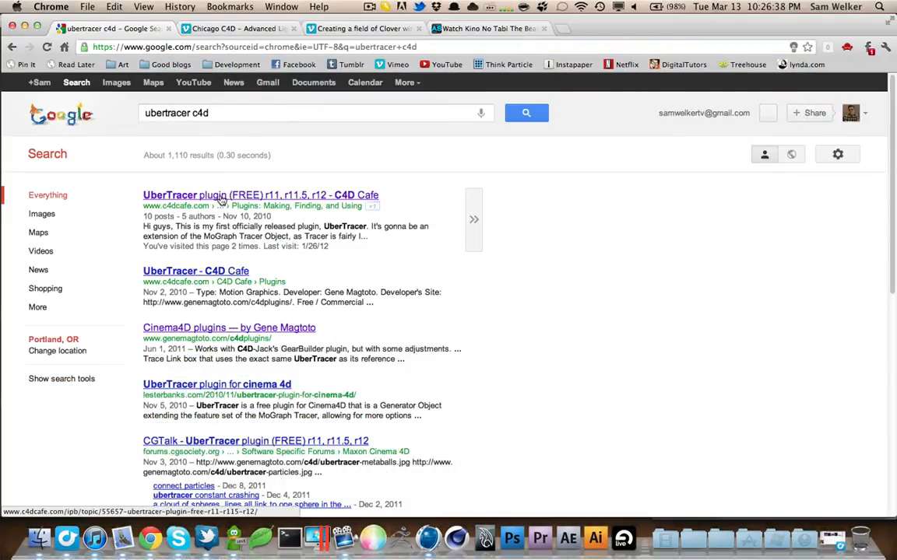
# Open the developer's Cinema4D plugins page from the results and examine the UberTracer (free) section with its supported versions and downloads
pyautogui.click(197, 328)
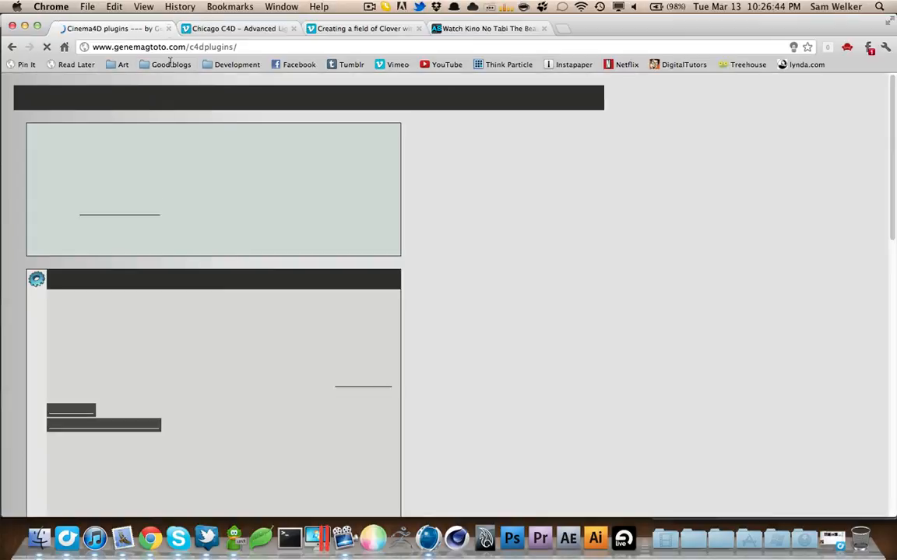
pyautogui.scroll(-15, 226, 135)
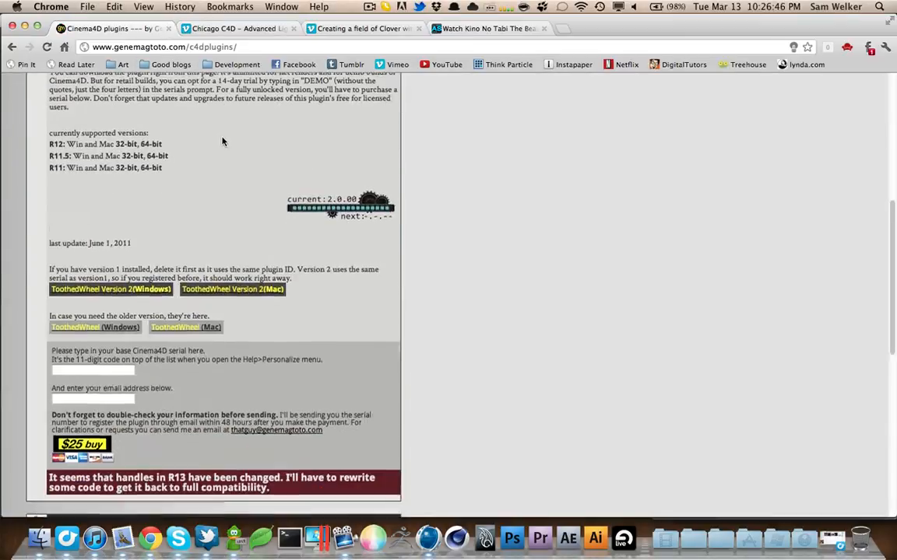
pyautogui.scroll(-2, 139, 231)
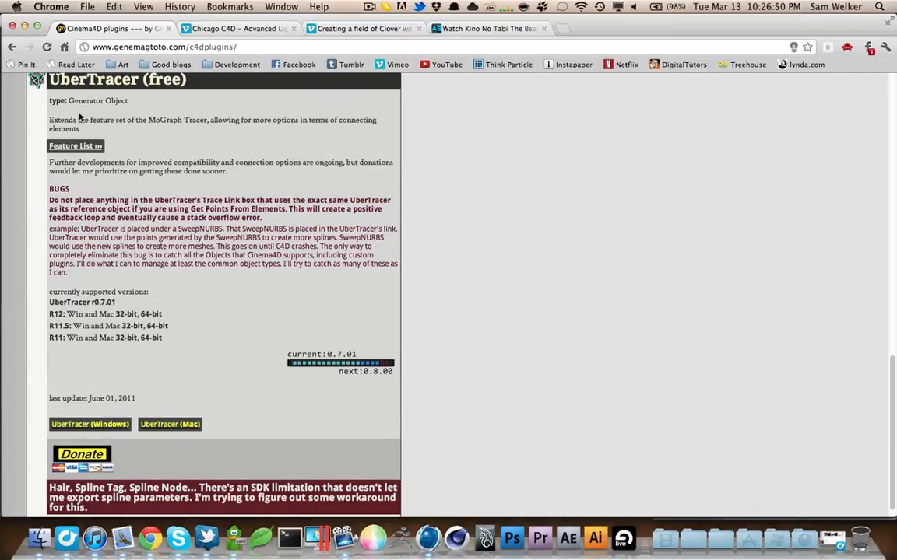
pyautogui.scroll(-1, 117, 156)
# Search the web for "supertracer", and refine the query to "supertracer c4d"
pyautogui.click(134, 46)
pyautogui.write('sup')
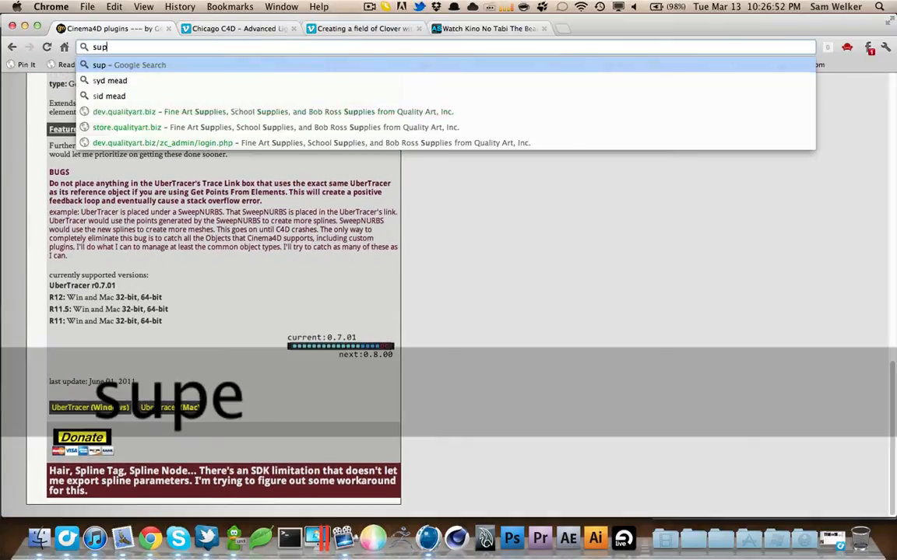
pyautogui.write('ertracer')
pyautogui.press('Return')
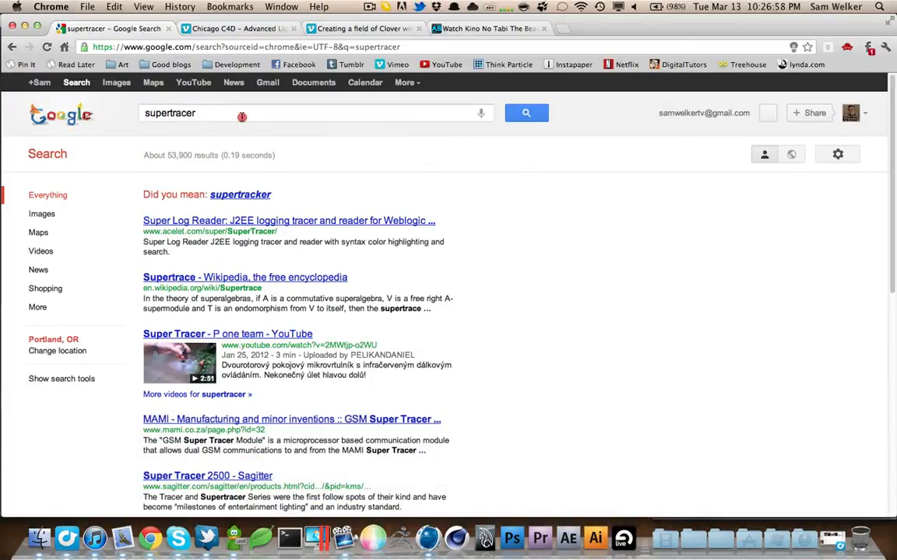
pyautogui.click(219, 111)
pyautogui.write('c4d')
pyautogui.press('Return')
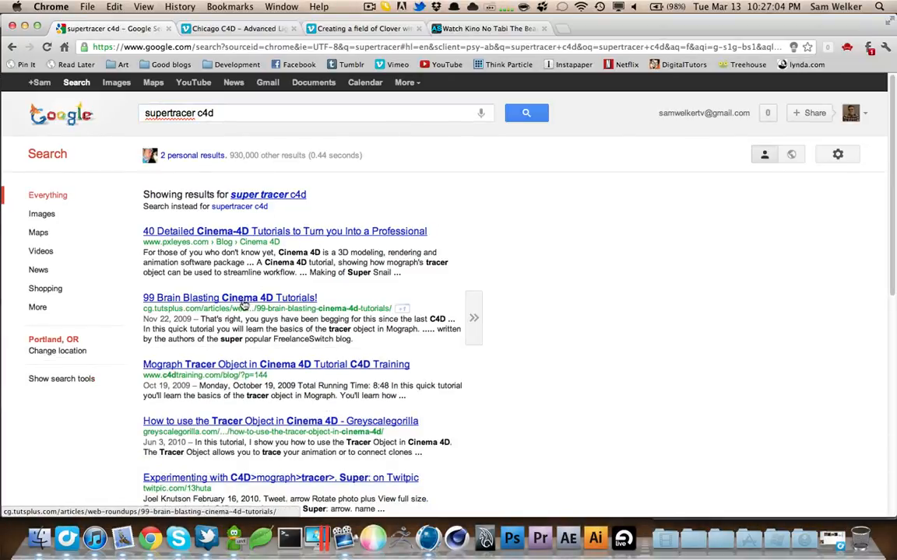
# Open the C4D Cafe result on Thinking Particles and MoGraph Tracer, close its browser tab and switch back to Cinema 4D
pyautogui.scroll(-3, 257, 303)
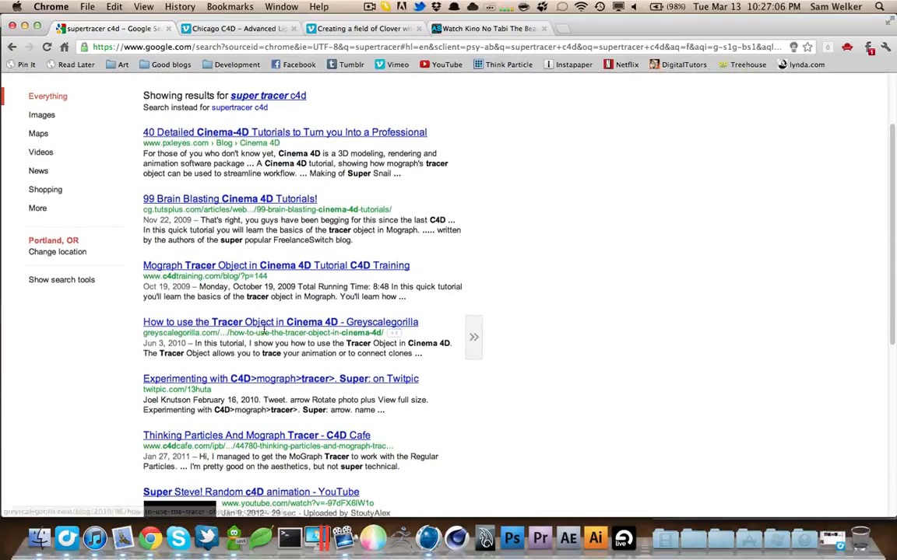
pyautogui.scroll(-1, 259, 326)
pyautogui.scroll(-3, 263, 321)
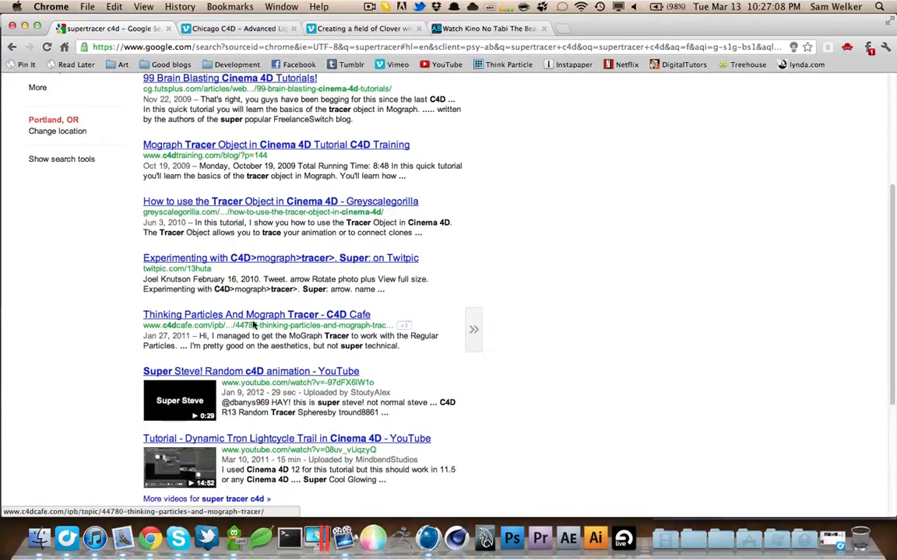
pyautogui.click(253, 316)
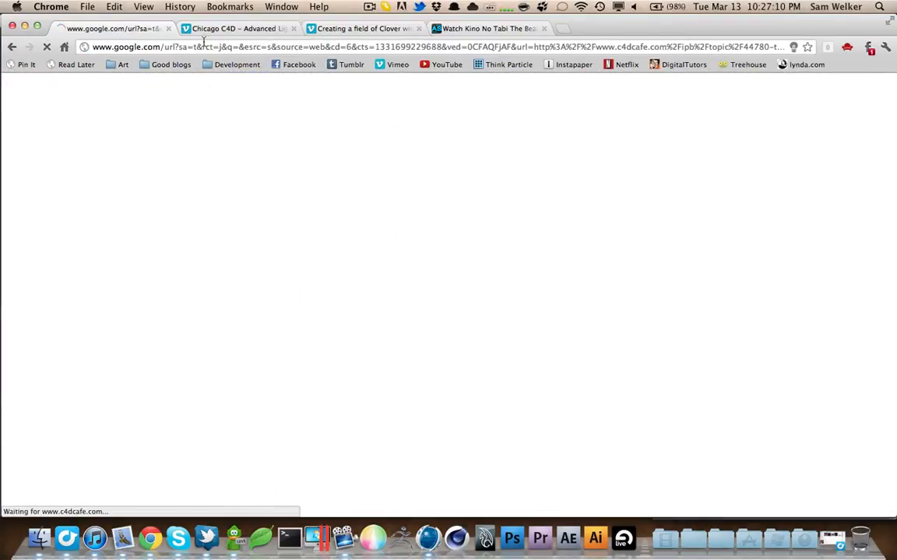
pyautogui.click(169, 29)
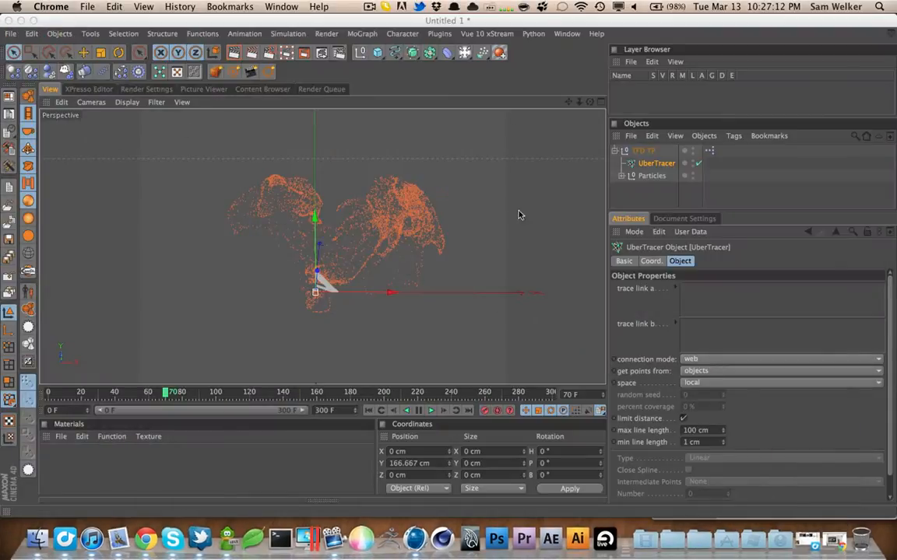
# Link the Thinking Particles group All to trace link a of the UberTracer object
pyautogui.click(652, 164)
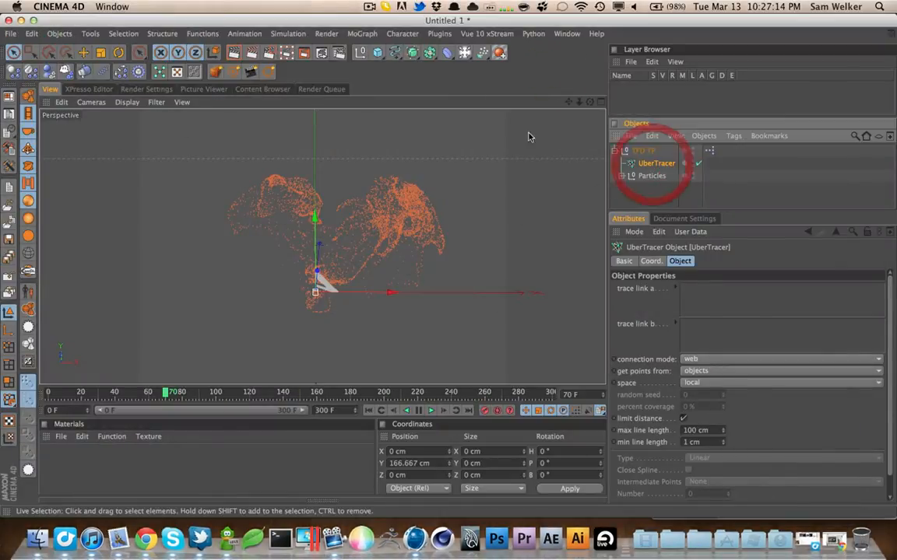
pyautogui.click(91, 89)
pyautogui.click(100, 116)
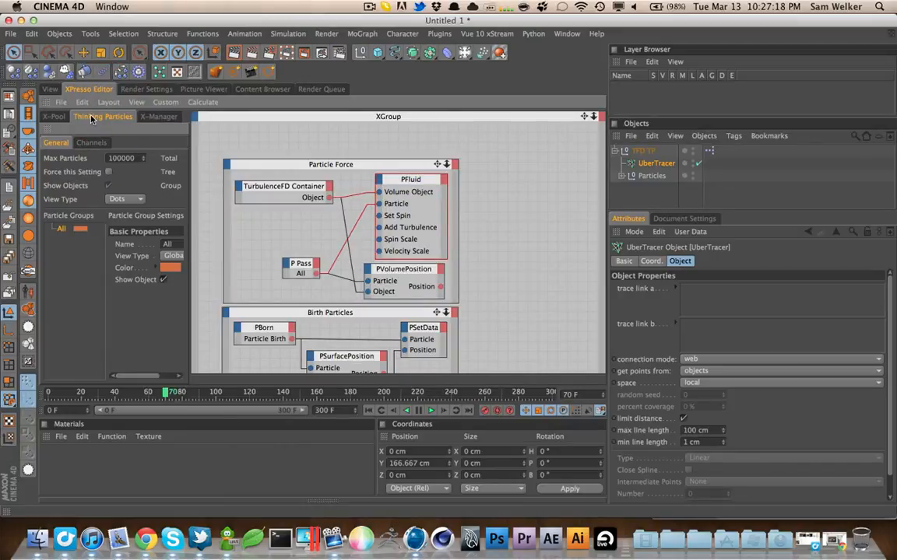
pyautogui.click(162, 34)
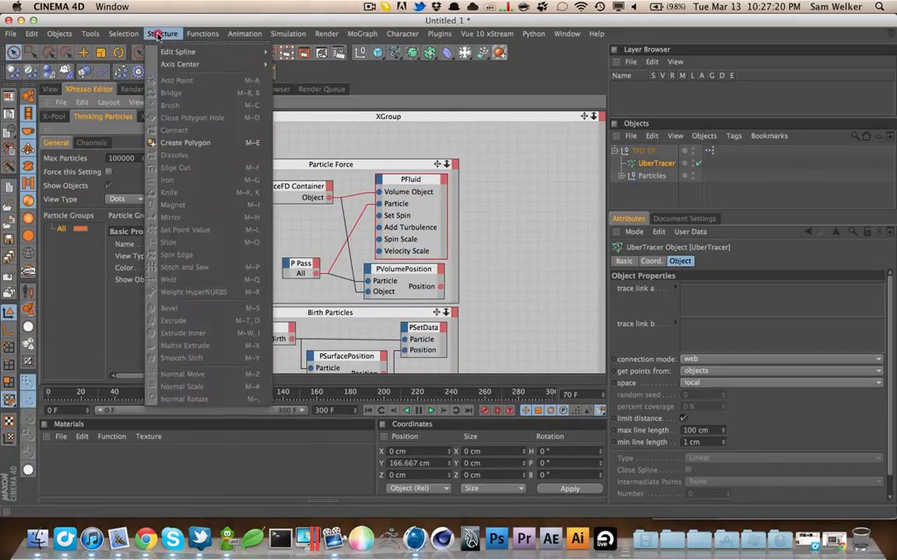
pyautogui.moveTo(66, 34)
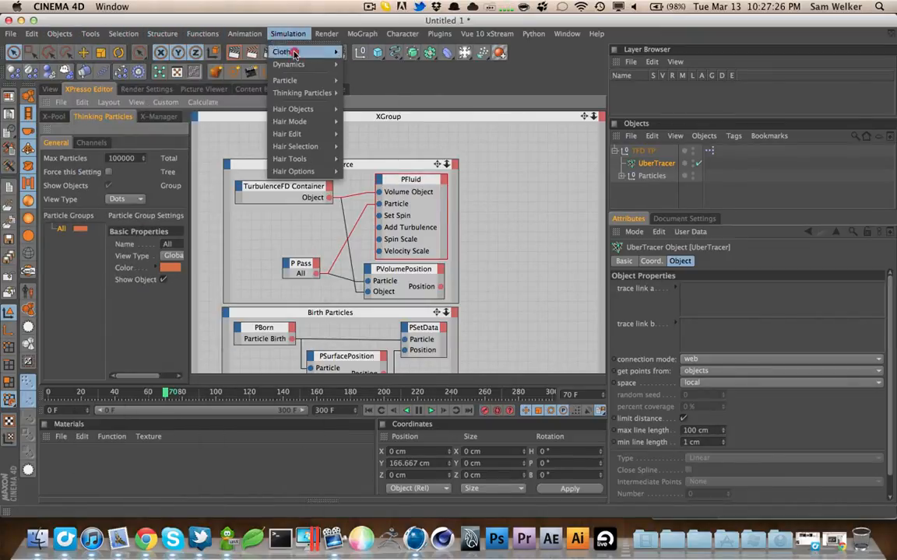
pyautogui.moveTo(335, 93)
pyautogui.click(354, 113)
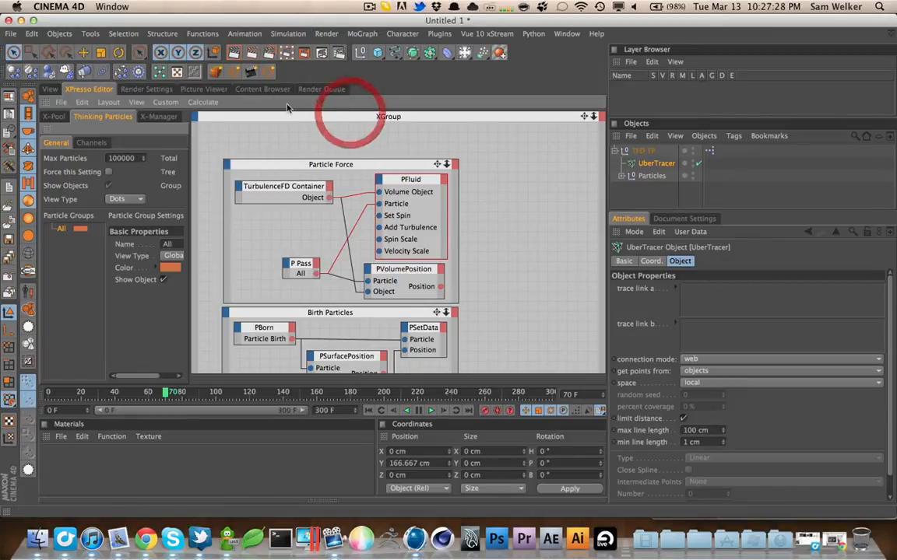
pyautogui.moveTo(61, 228)
pyautogui.mouseDown()
pyautogui.moveTo(550, 274)
pyautogui.moveTo(736, 312)
pyautogui.moveTo(728, 311)
pyautogui.mouseUp()
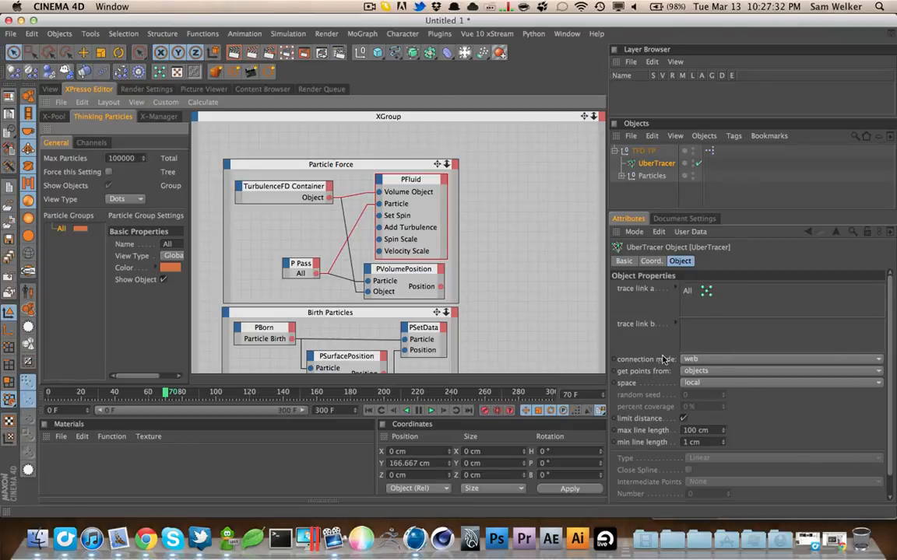
# Set UberTracer's max line length to 35 cm and its min line length to 5 cm
pyautogui.moveTo(707, 442); pyautogui.dragTo(646, 432)
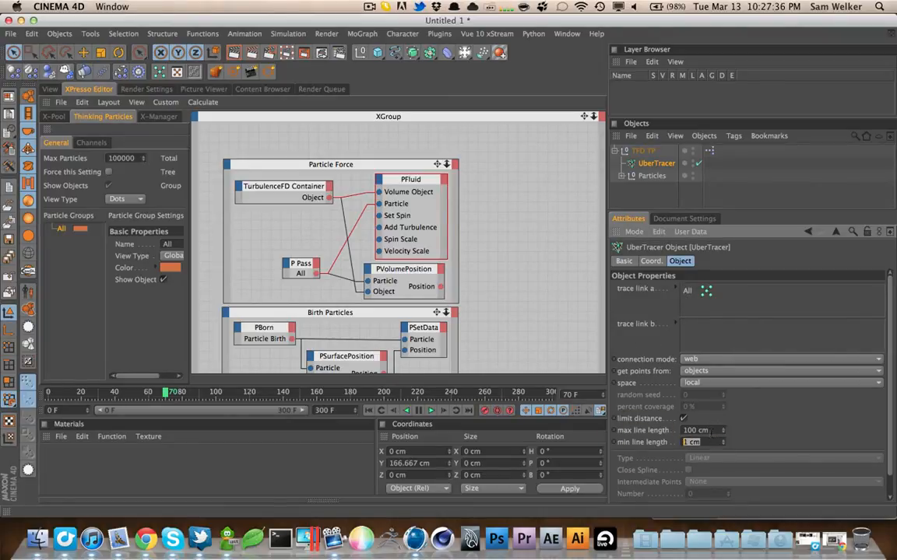
pyautogui.write('35')
pyautogui.press('Tab')
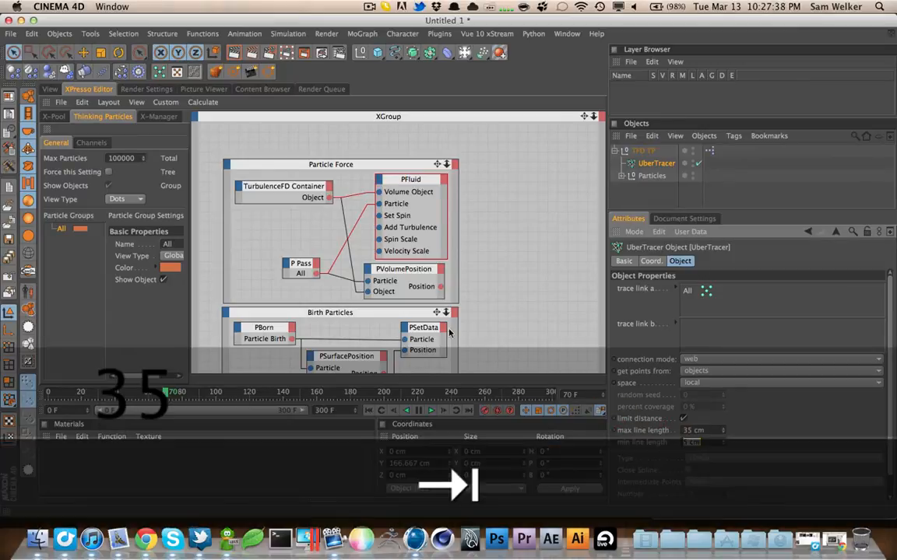
# Play the particle animation from the first frame in the perspective view and stop at frame 52 to check the tracer
pyautogui.click(50, 89)
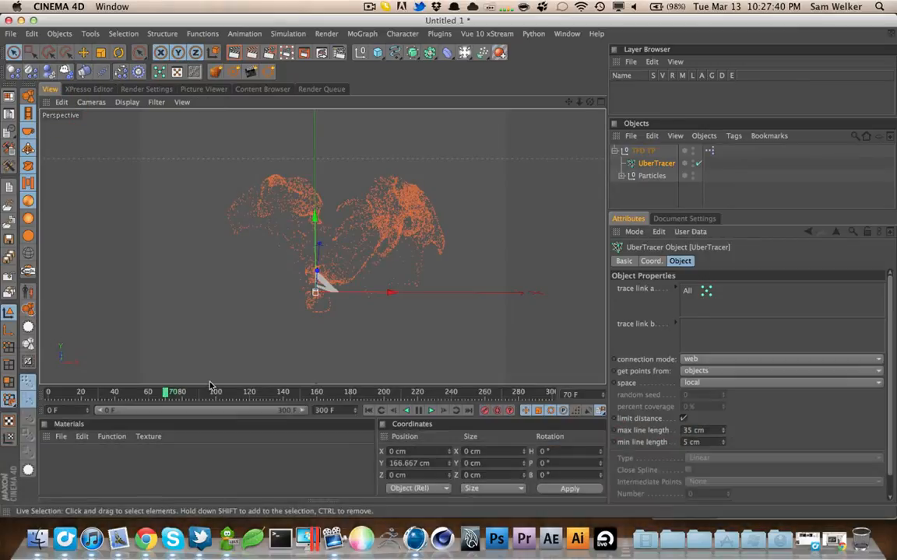
pyautogui.click(46, 395)
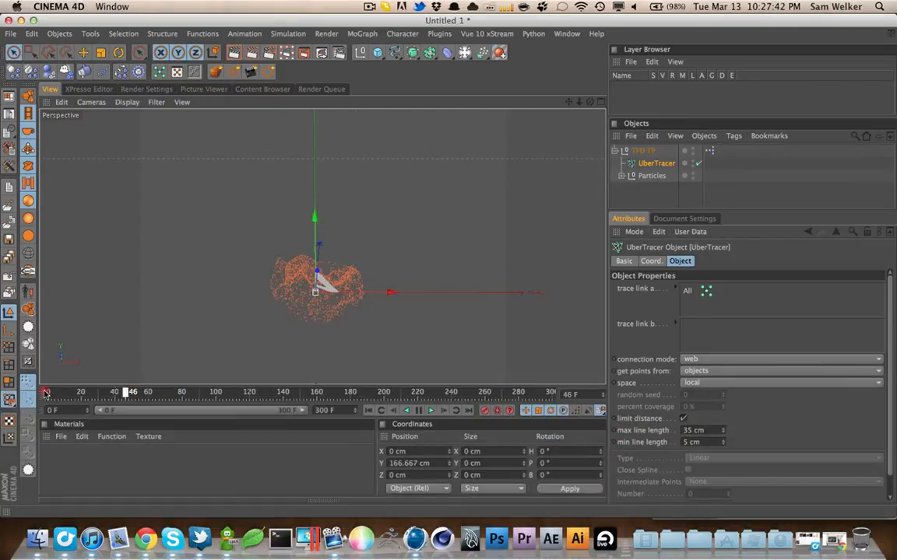
pyautogui.click(429, 410)
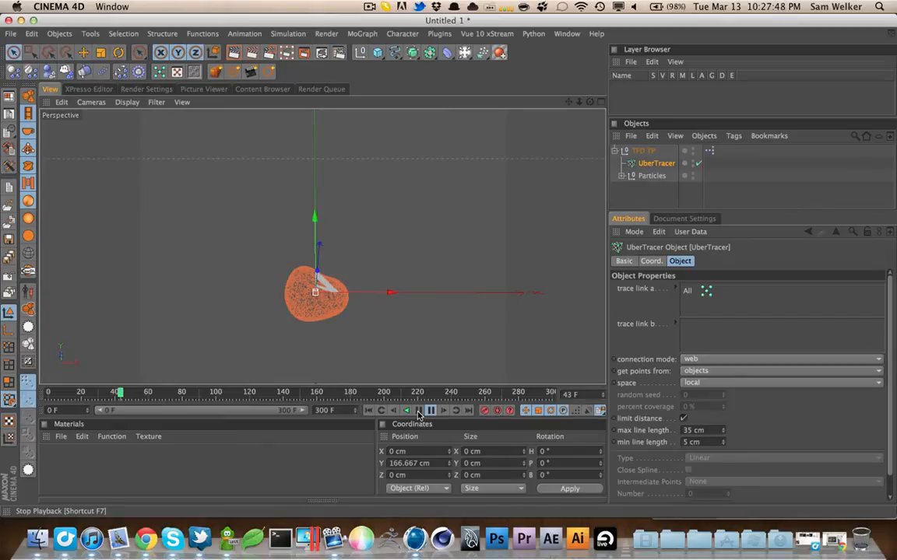
pyautogui.click(419, 412)
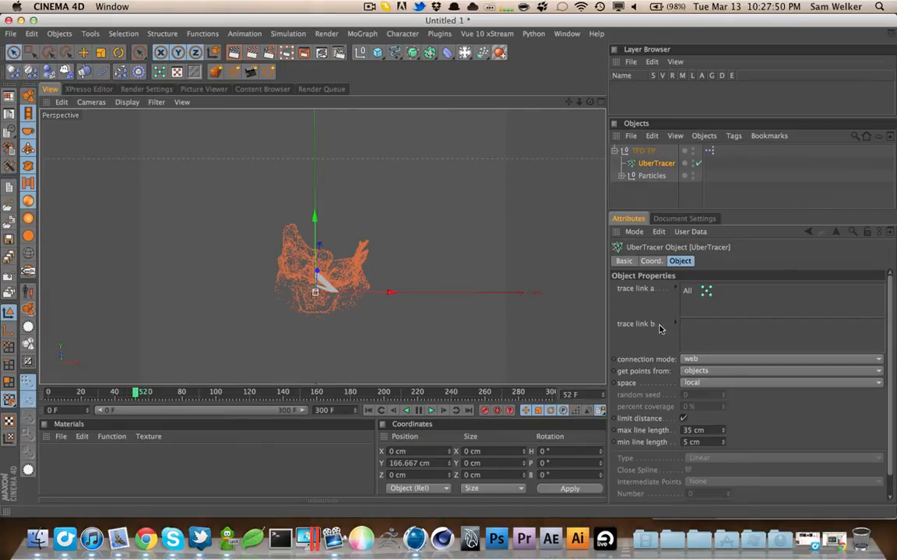
# Set UberTracer to get points from elements and switch its space to global
pyautogui.scroll(-2, 872, 374)
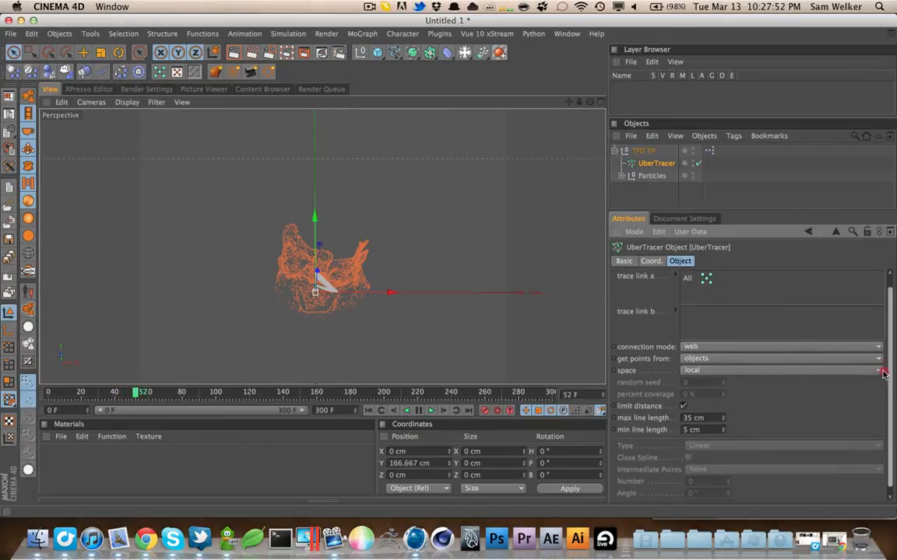
pyautogui.click(689, 351)
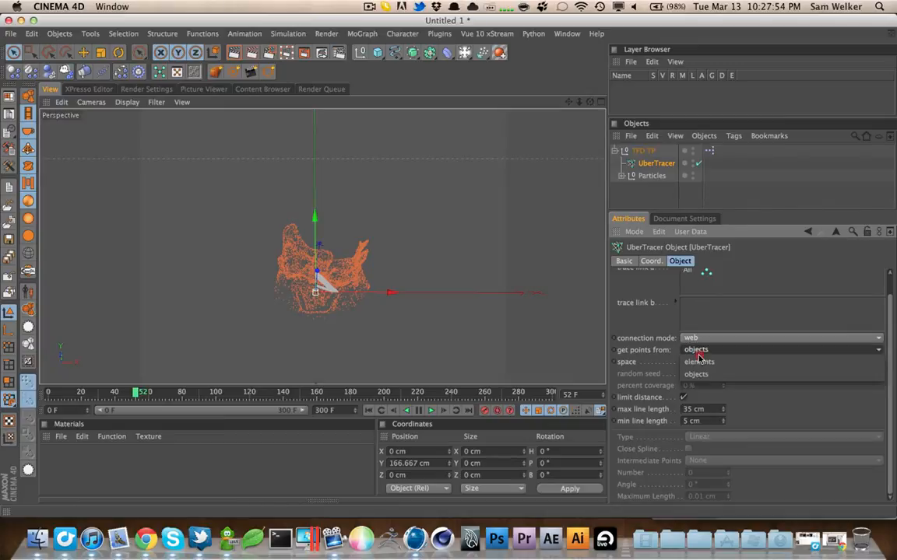
pyautogui.click(699, 362)
pyautogui.click(701, 363)
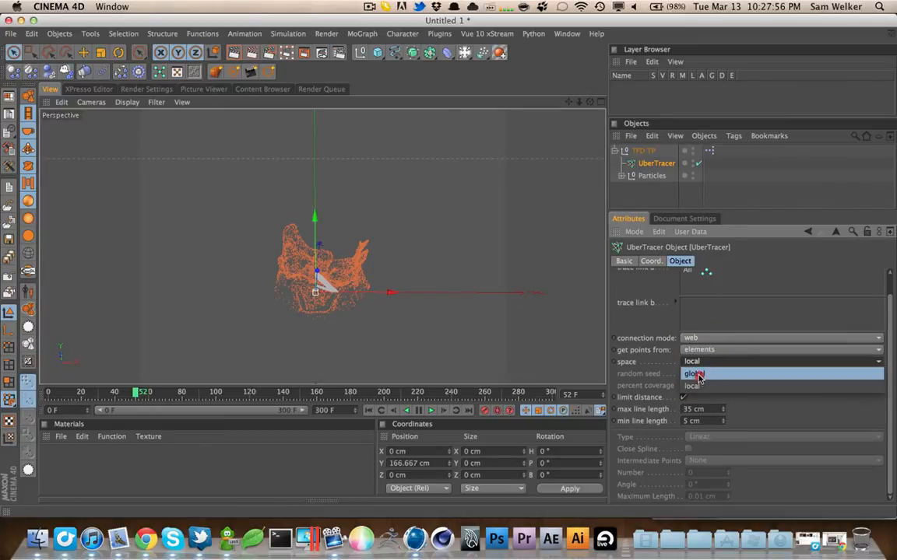
pyautogui.click(693, 373)
# Delete the UberTracer object from the TFD TP group
pyautogui.click(651, 164)
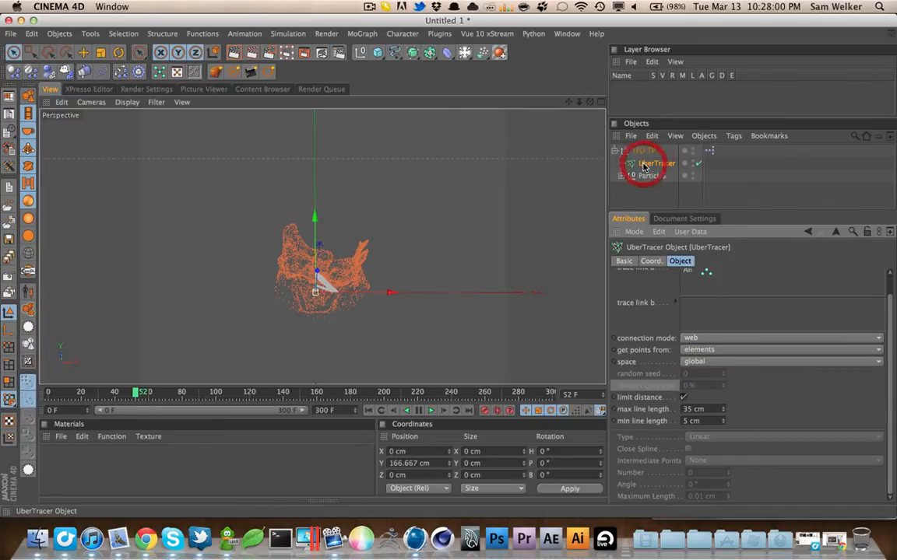
pyautogui.press('Delete')
pyautogui.click(651, 168)
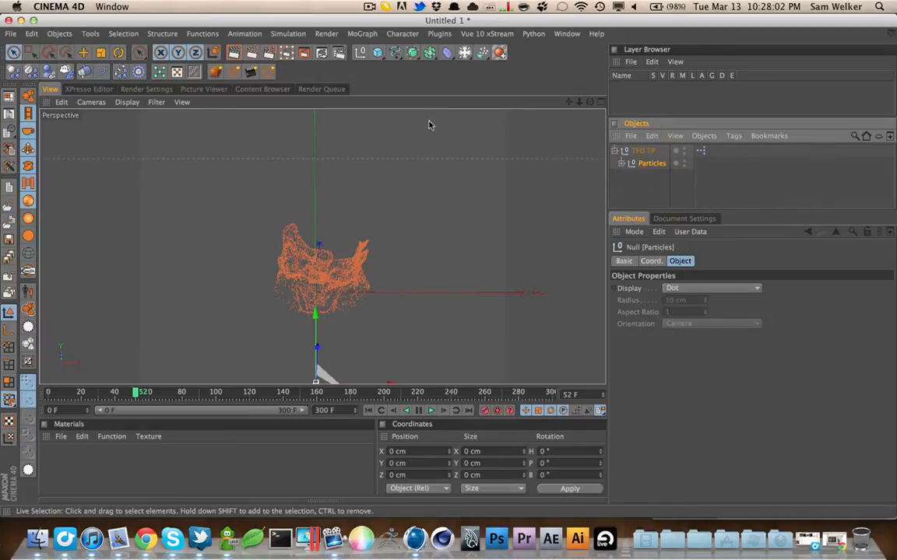
# Select the TFD TP null and open the simulation commands
pyautogui.click(637, 153)
pyautogui.click(288, 33)
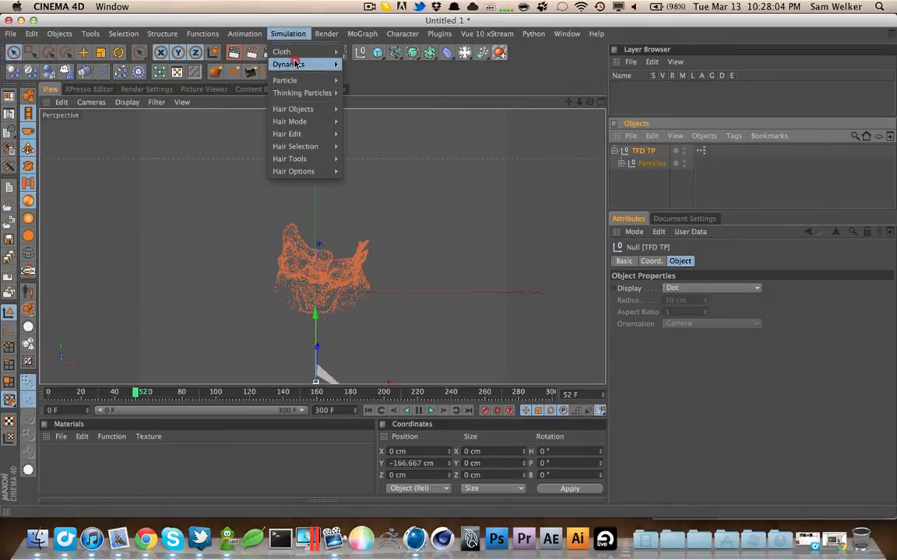
# Add a SuperTracer object as a child of the TFD TP null and return to the first frame
pyautogui.moveTo(326, 34)
pyautogui.moveTo(444, 36)
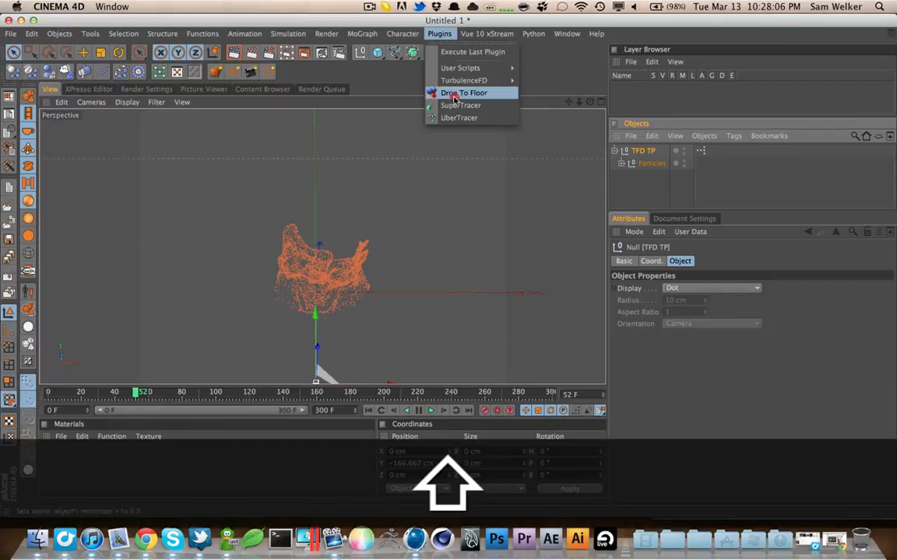
pyautogui.keyDown('shift'); pyautogui.click(461, 105); pyautogui.keyUp('shift')
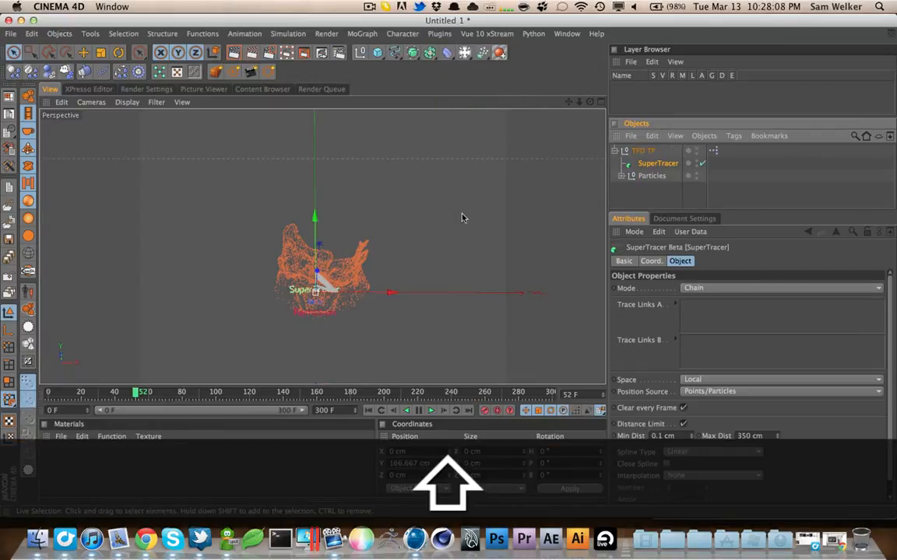
pyautogui.click(369, 412)
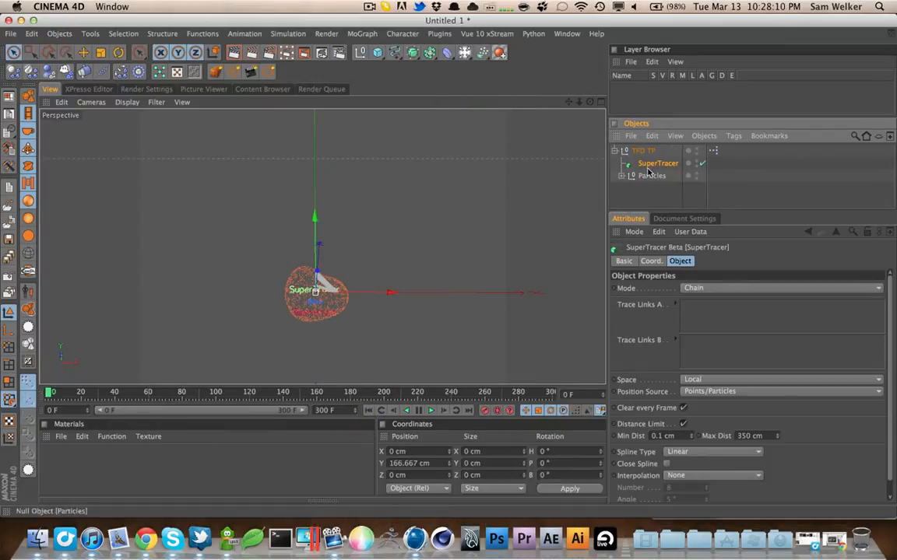
# Link the All particle group to the SuperTracer's Trace Links A and set its mode to Web
pyautogui.click(101, 89)
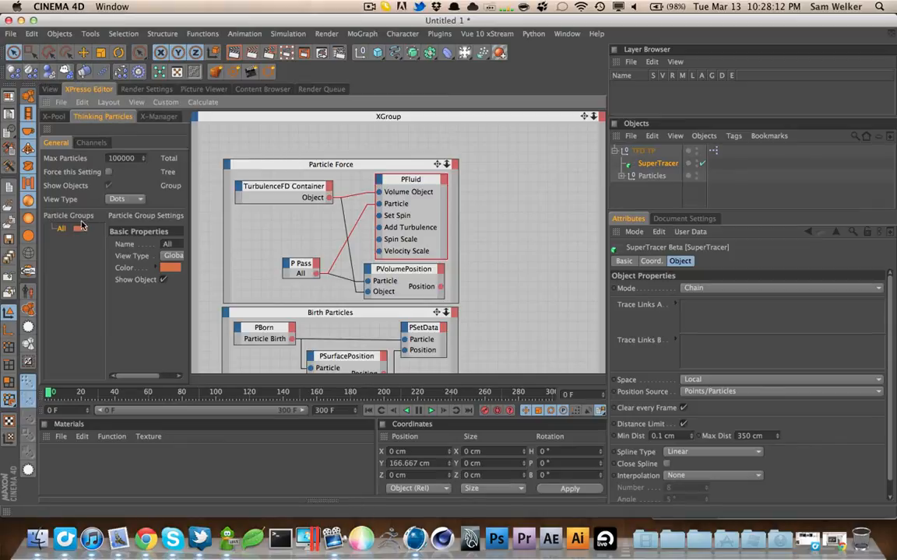
pyautogui.moveTo(62, 229)
pyautogui.mouseDown()
pyautogui.moveTo(193, 220)
pyautogui.moveTo(690, 310)
pyautogui.mouseUp()
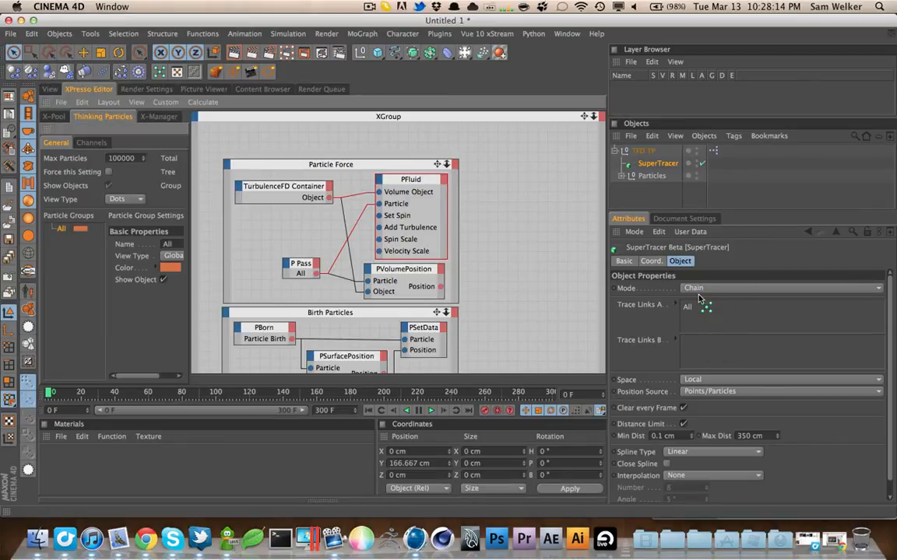
pyautogui.click(693, 288)
pyautogui.click(693, 305)
# Limit the SuperTracer's connection distance to a minimum of 15 cm and a maximum of 50 cm
pyautogui.moveTo(674, 435); pyautogui.dragTo(612, 440)
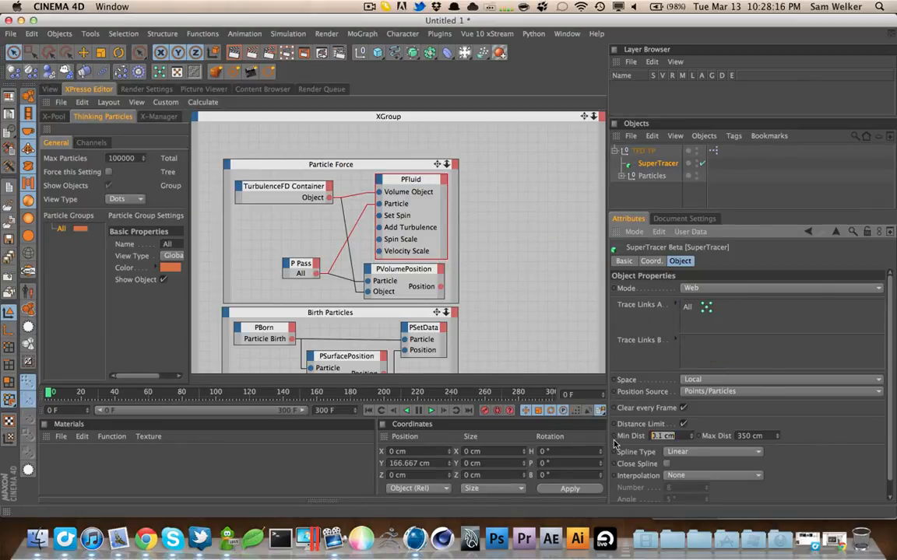
pyautogui.write('15')
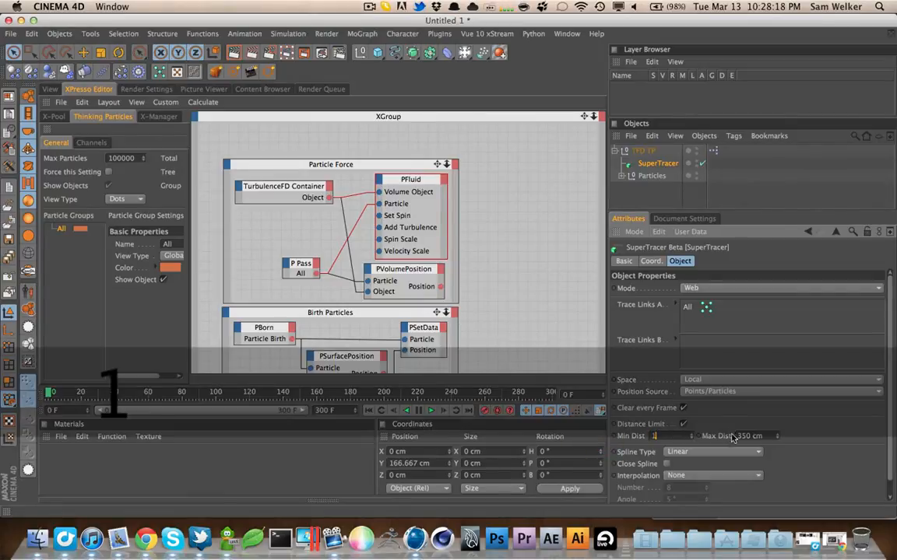
pyautogui.click(735, 432)
pyautogui.write('50')
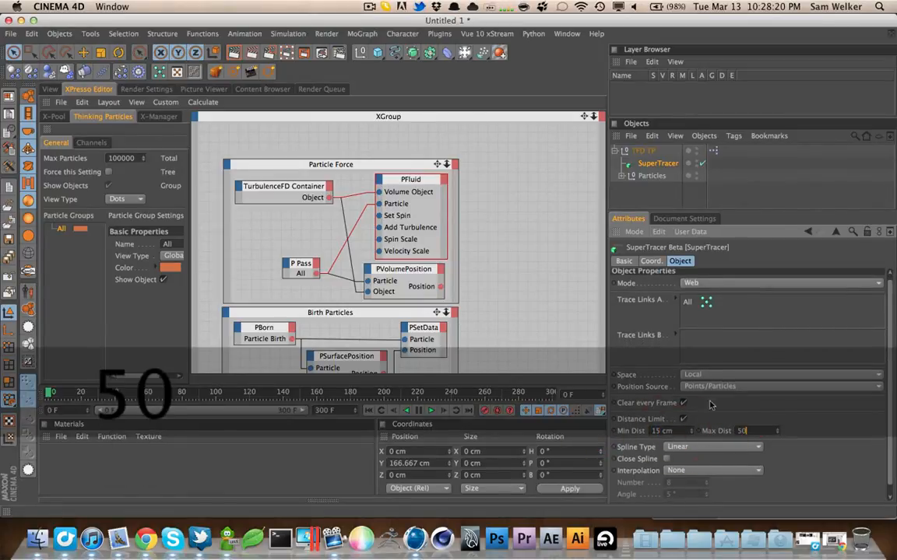
# Play the animation in the viewport to preview the traced particle web, and stop after a few frames
pyautogui.click(50, 88)
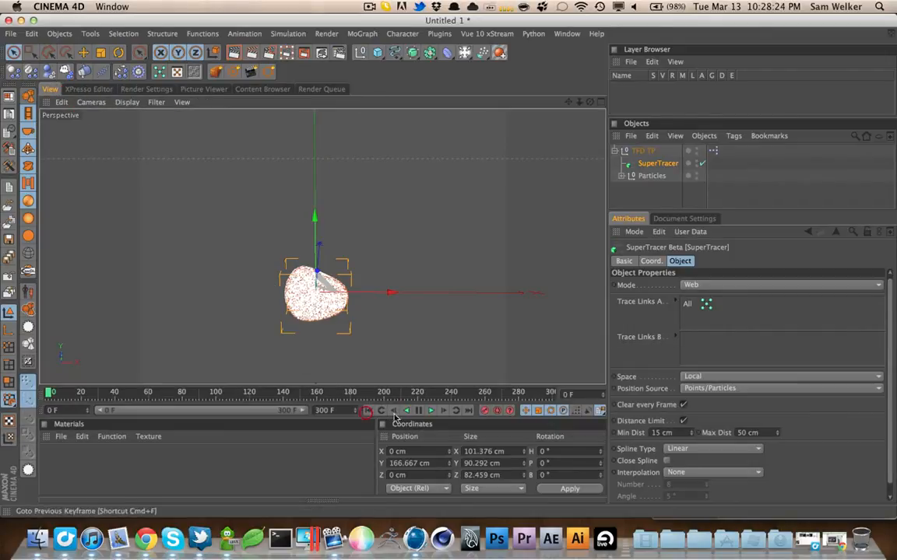
pyautogui.click(430, 410)
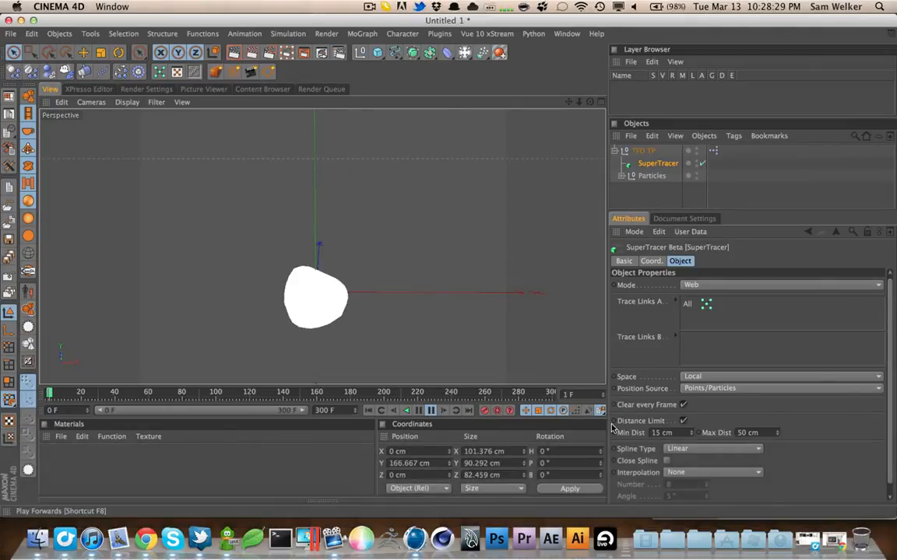
pyautogui.click(429, 411)
pyautogui.click(771, 468)
pyautogui.click(739, 433)
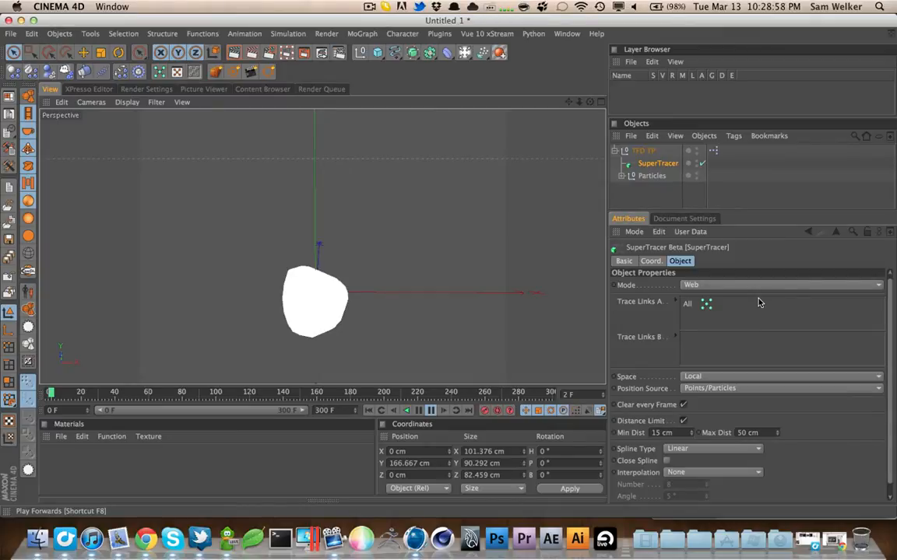
pyautogui.press('F8')
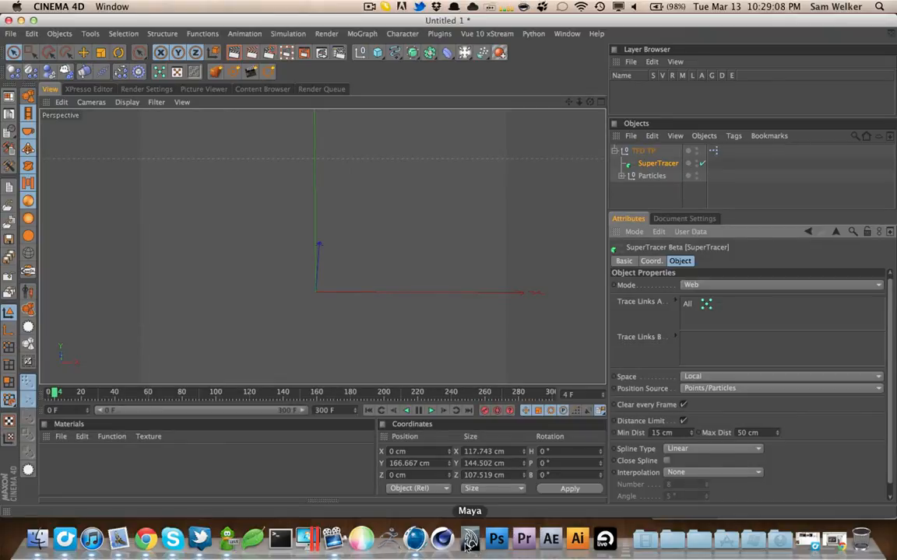
# Reduce the SuperTracer's Max Dist to 20 cm
pyautogui.press('Return')
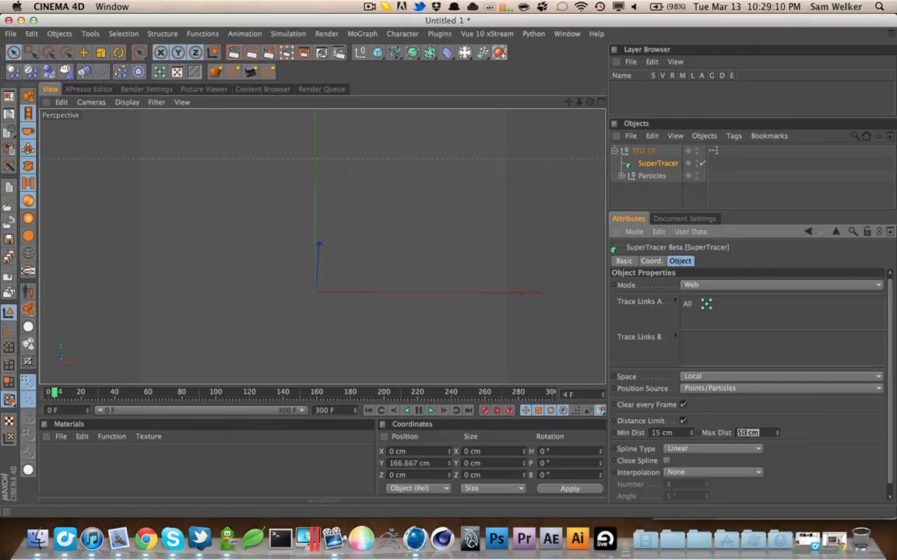
pyautogui.click(742, 433)
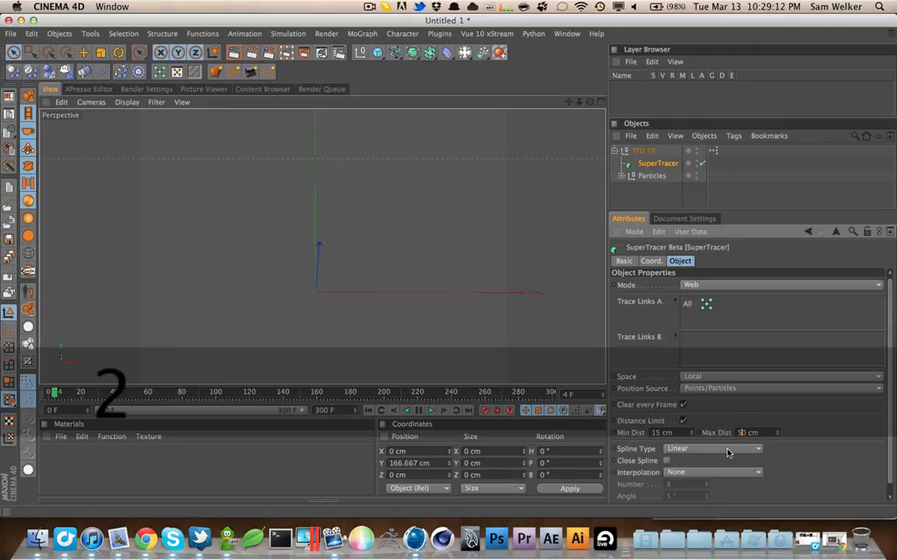
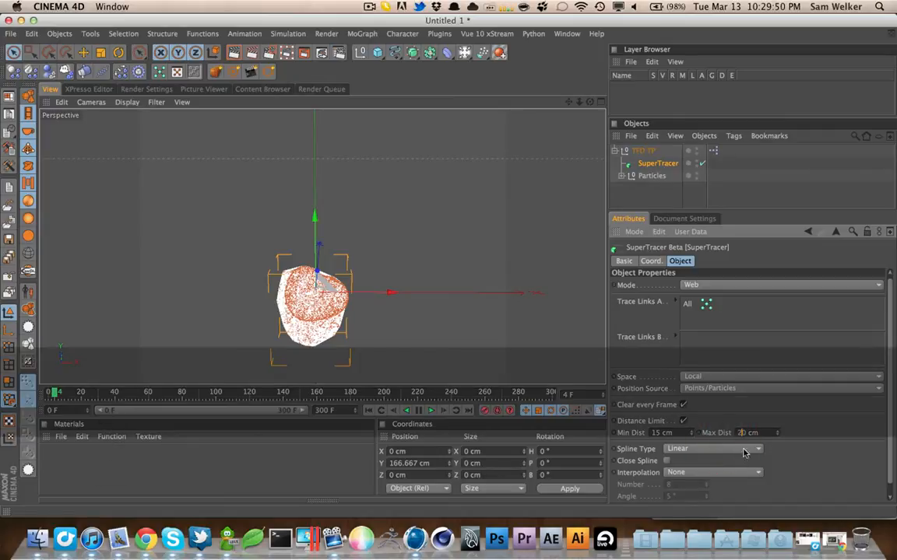
pyautogui.click(782, 458)
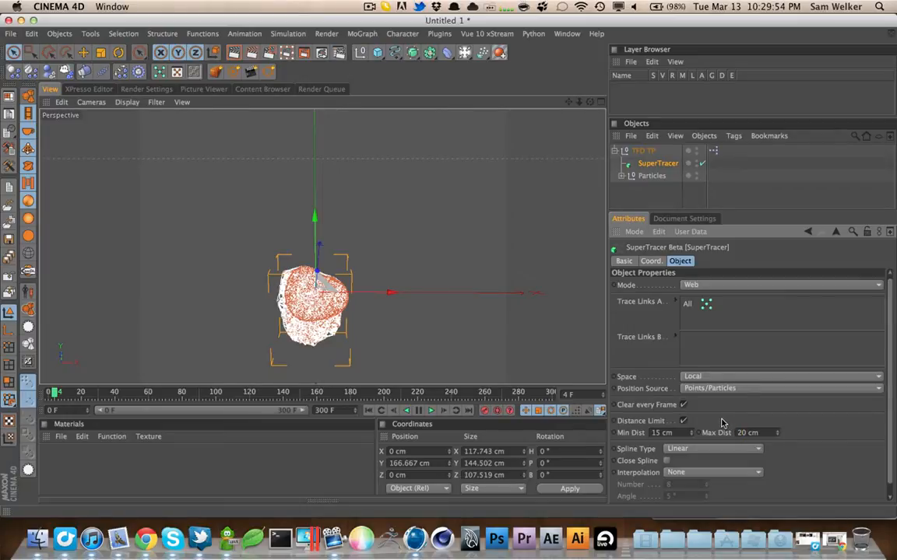
# Return to the first frame and set the SuperTracer's Max Dist to 16 cm
pyautogui.click(368, 410)
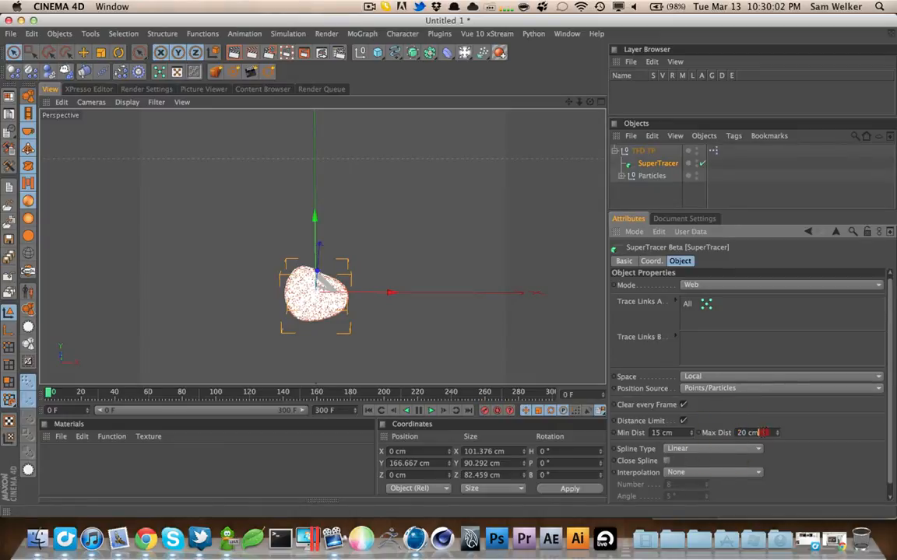
pyautogui.write('16')
pyautogui.press('Tab')
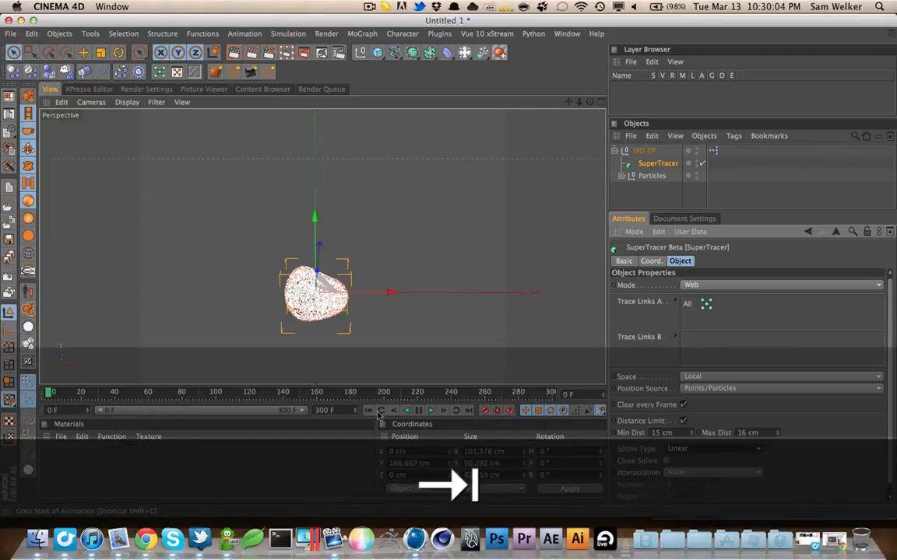
# Play the simulation, jump to frame 44, play on to frame 60, and examine the particle web from closer angles
pyautogui.click(430, 410)
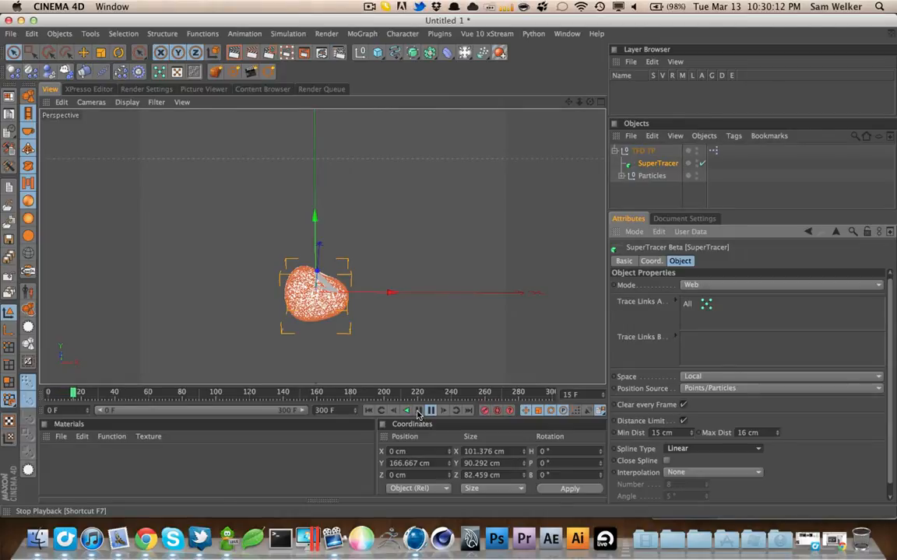
pyautogui.click(418, 411)
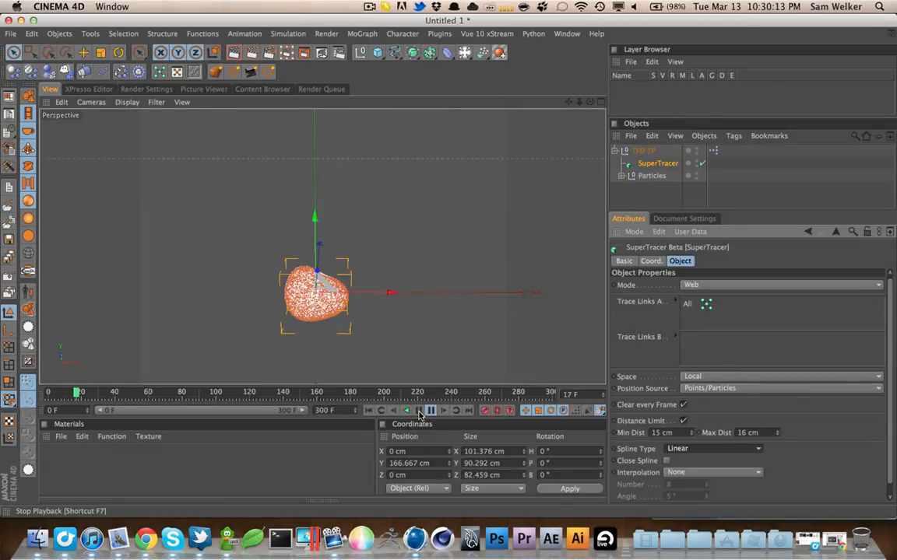
pyautogui.click(122, 395)
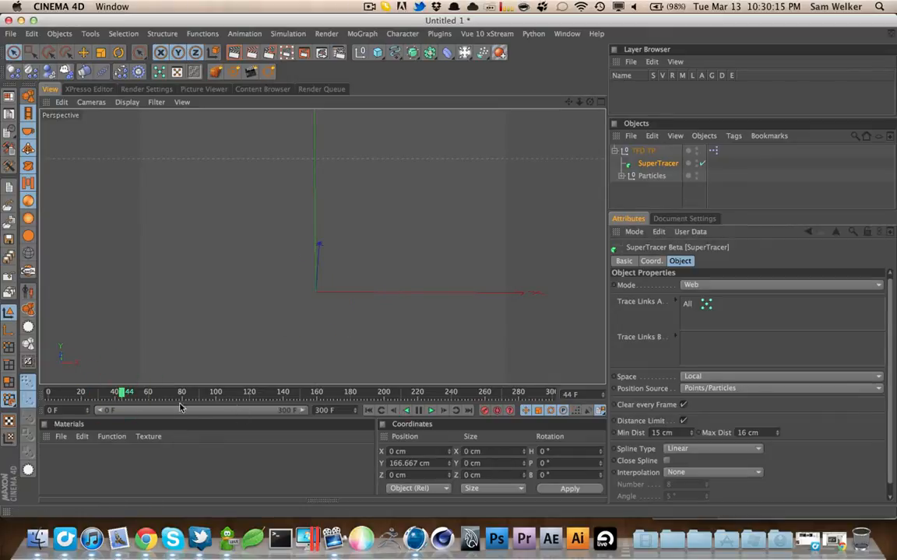
pyautogui.click(429, 411)
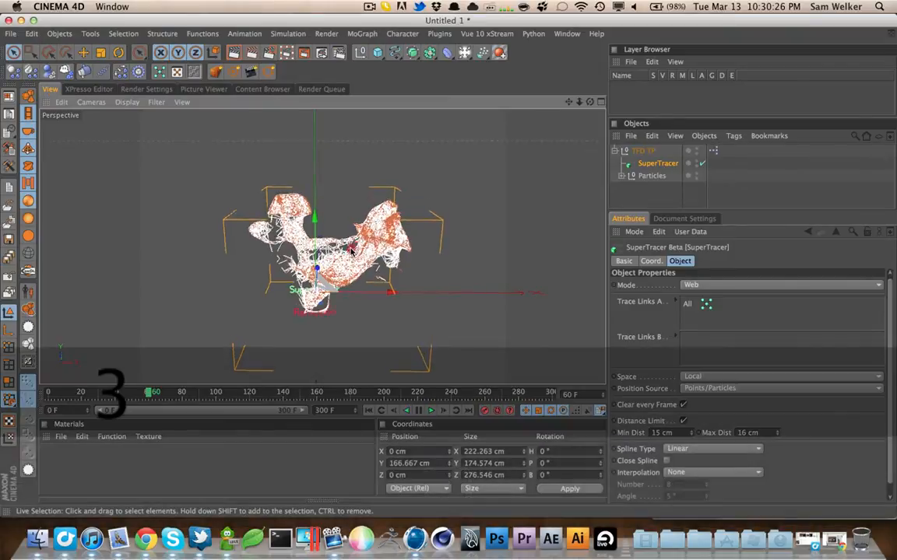
pyautogui.moveTo(351, 297); pyautogui.dragTo(597, 291)
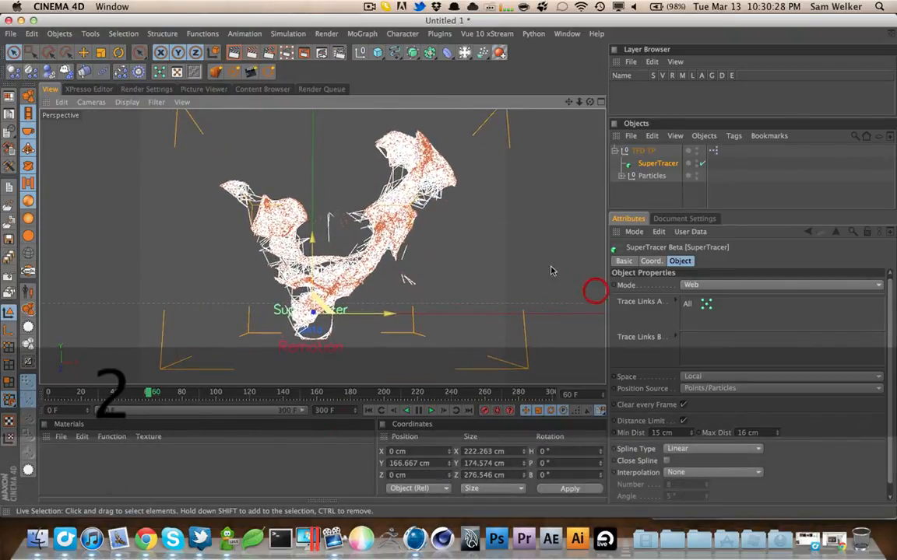
pyautogui.press('3')
pyautogui.moveTo(537, 262); pyautogui.dragTo(303, 283)
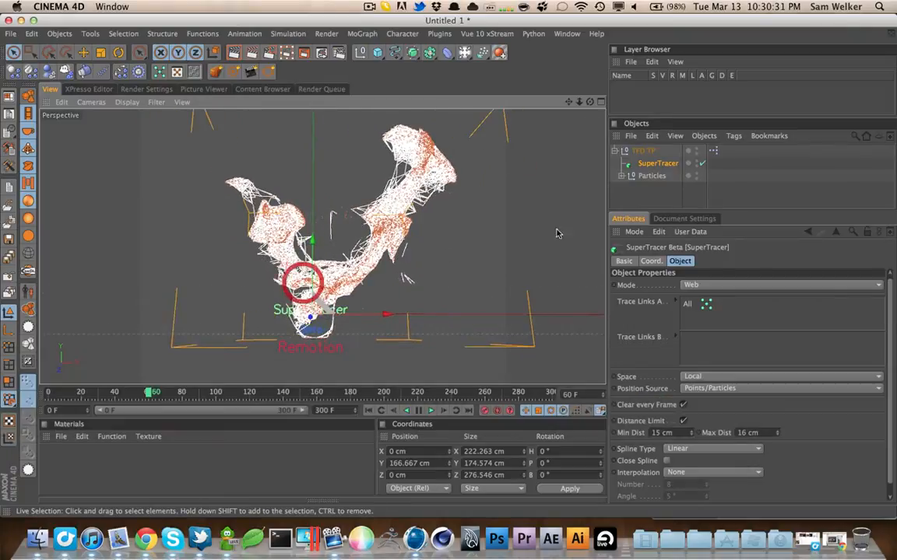
# Add a hair Render tag to the SuperTracer and set the tag's mode to Line
pyautogui.rightClick(669, 168)
pyautogui.moveTo(704, 156)
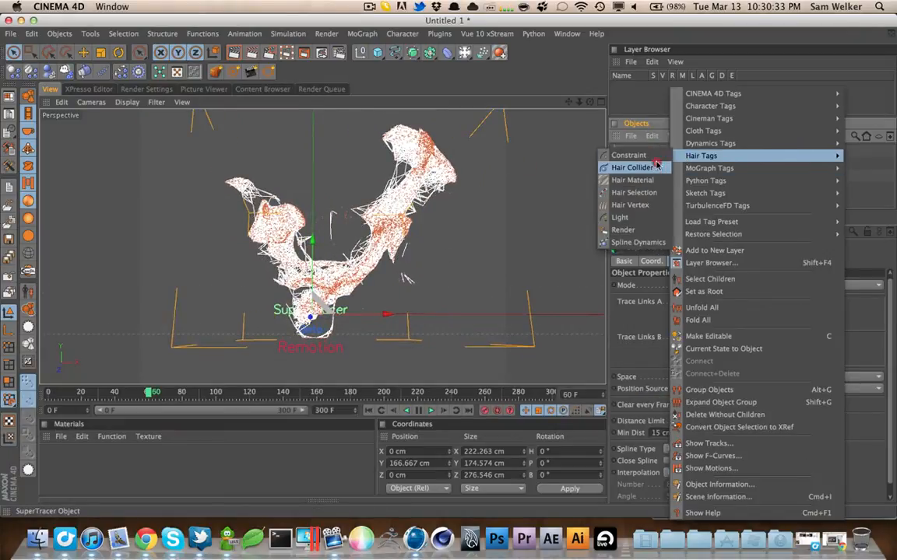
pyautogui.click(627, 230)
pyautogui.click(713, 164)
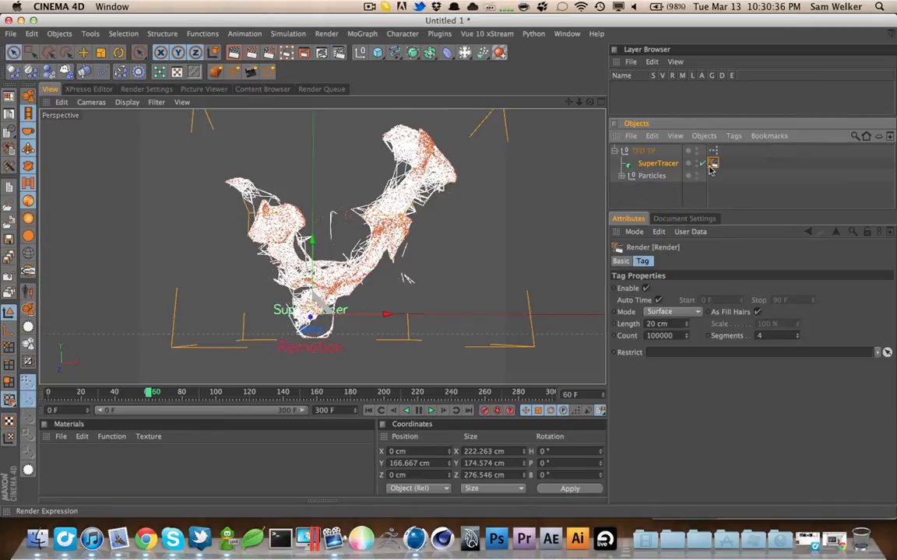
pyautogui.click(649, 312)
pyautogui.click(654, 344)
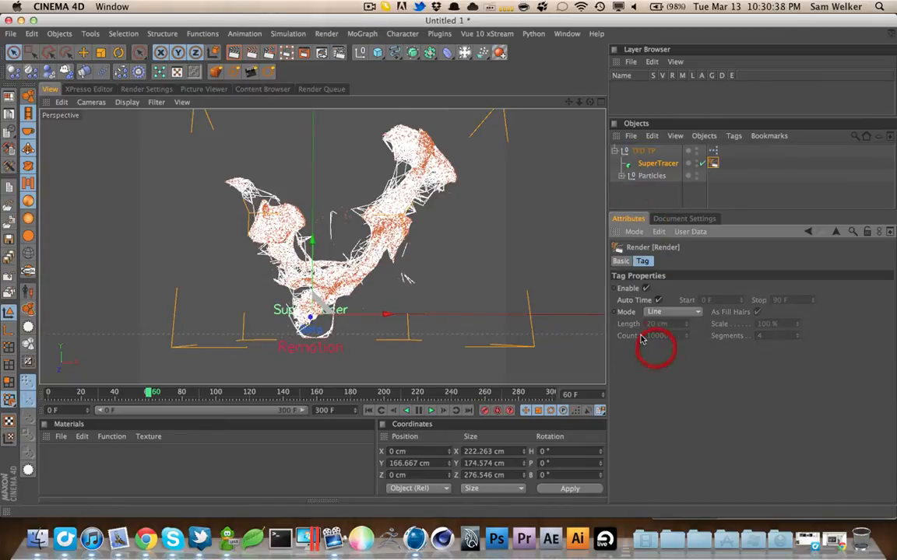
# Create a new hair material and apply it to the SuperTracer
pyautogui.click(63, 440)
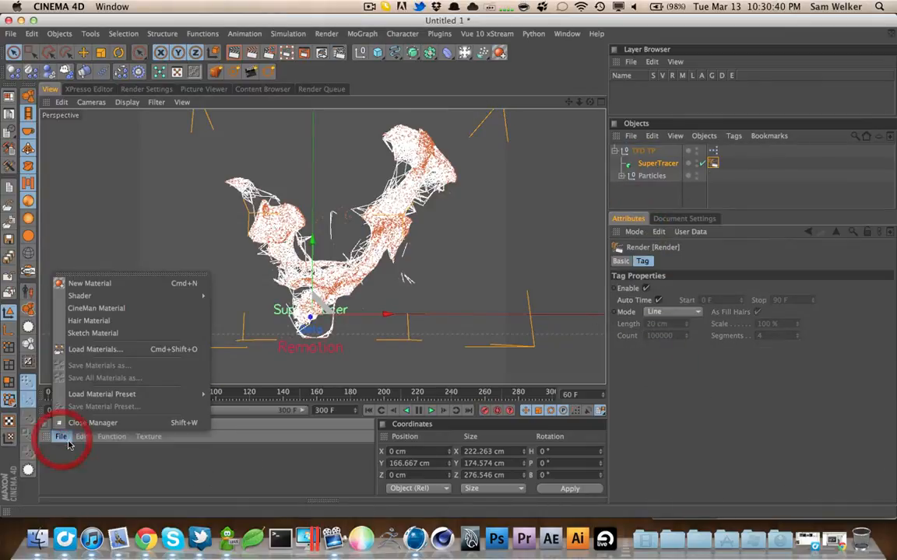
pyautogui.click(108, 324)
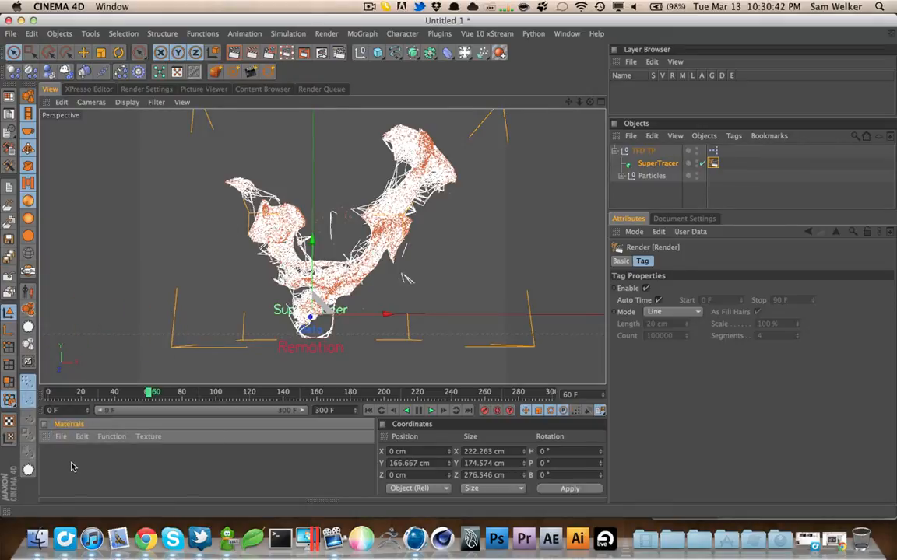
pyautogui.moveTo(53, 461); pyautogui.dragTo(596, 226)
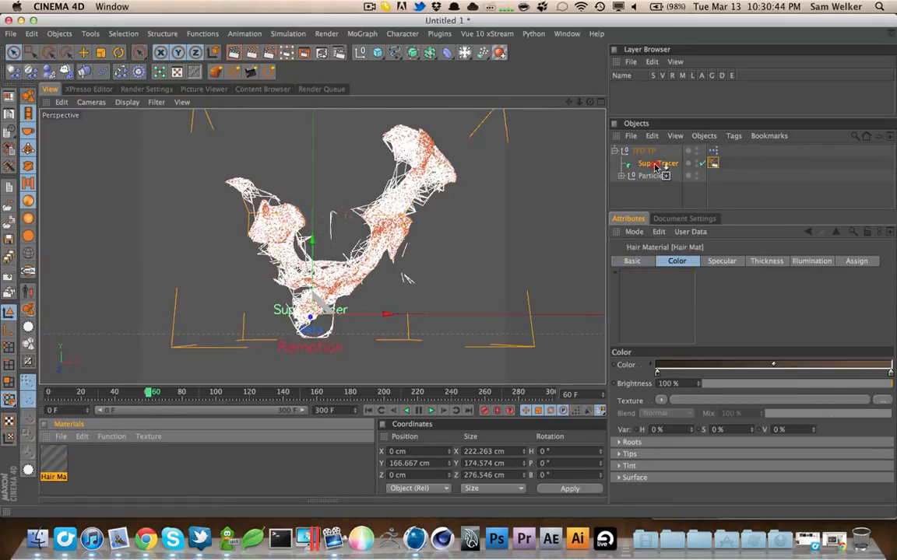
pyautogui.moveTo(654, 166); pyautogui.dragTo(655, 165)
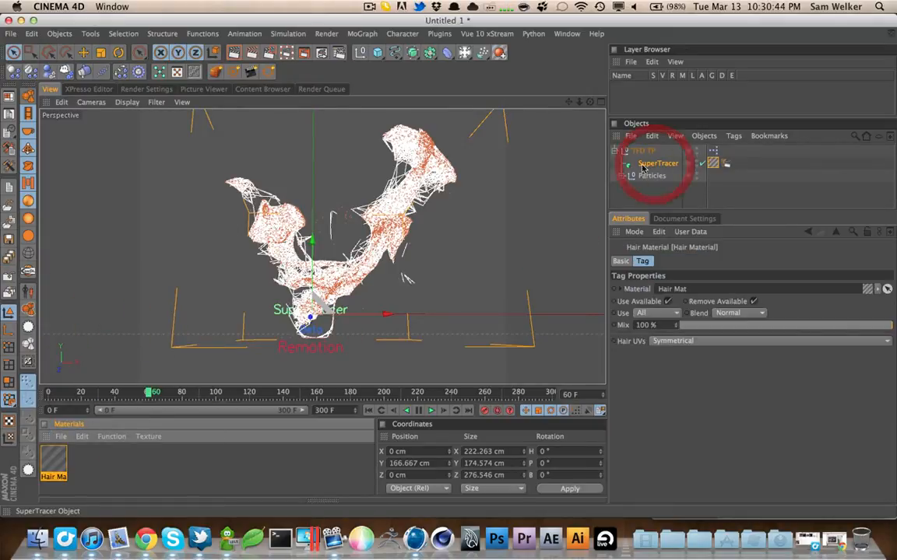
# Make the Hair Mat color gradient one solid pale blue, RGB 215, 223, 230
pyautogui.doubleClick(56, 461)
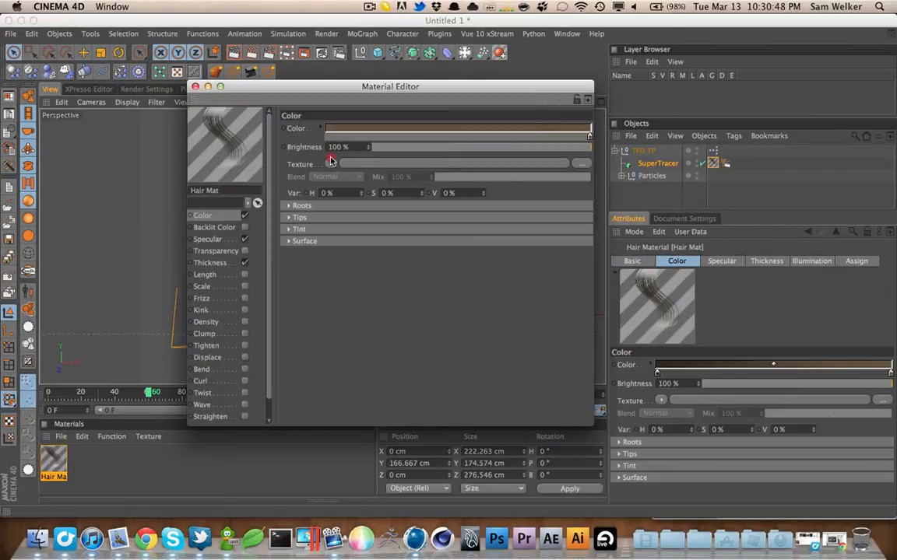
pyautogui.click(589, 133)
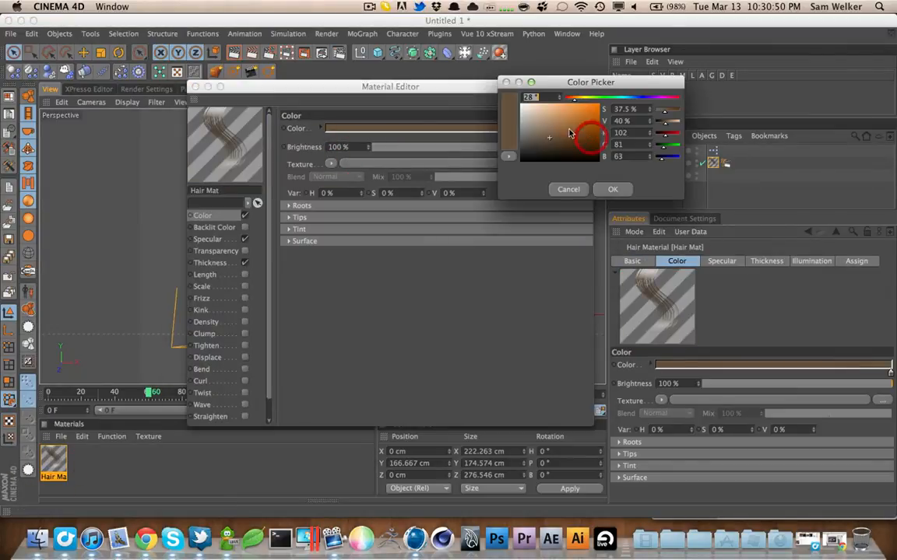
pyautogui.click(632, 100)
pyautogui.click(523, 105)
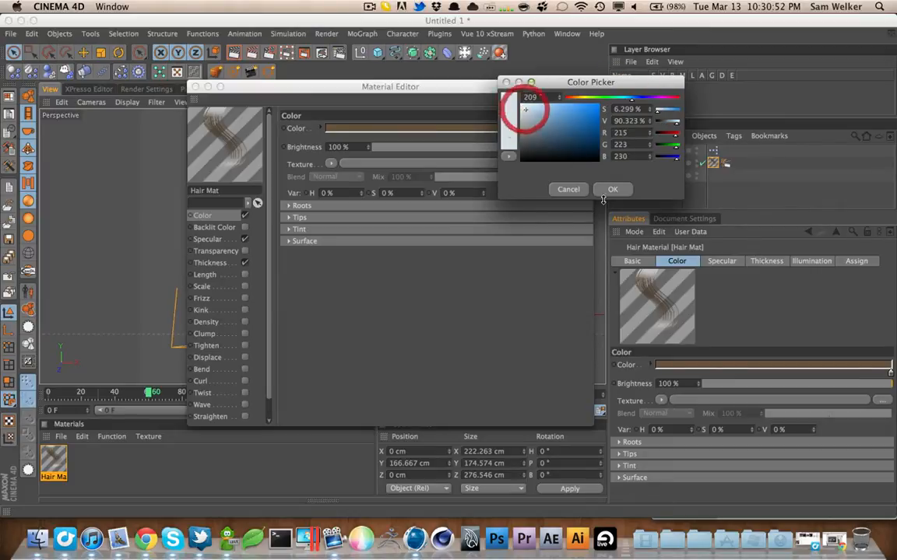
pyautogui.click(613, 190)
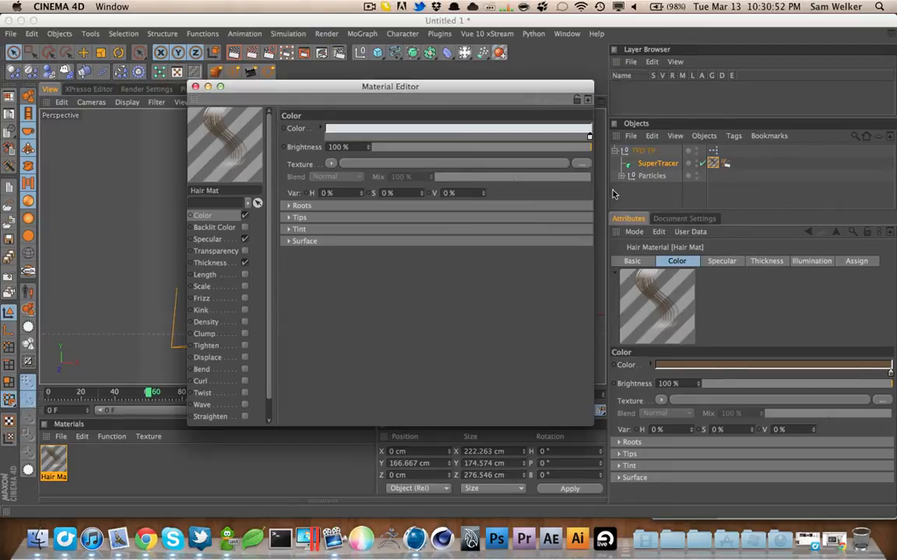
# Set the Hair Mat's root and tip thickness to 0.25 cm and close the material editor
pyautogui.click(226, 264)
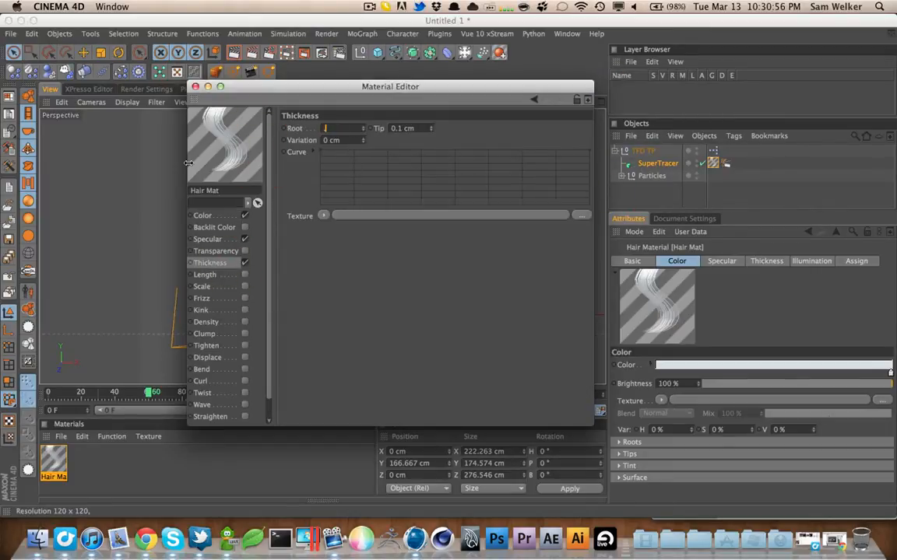
pyautogui.write('.25')
pyautogui.press('Tab')
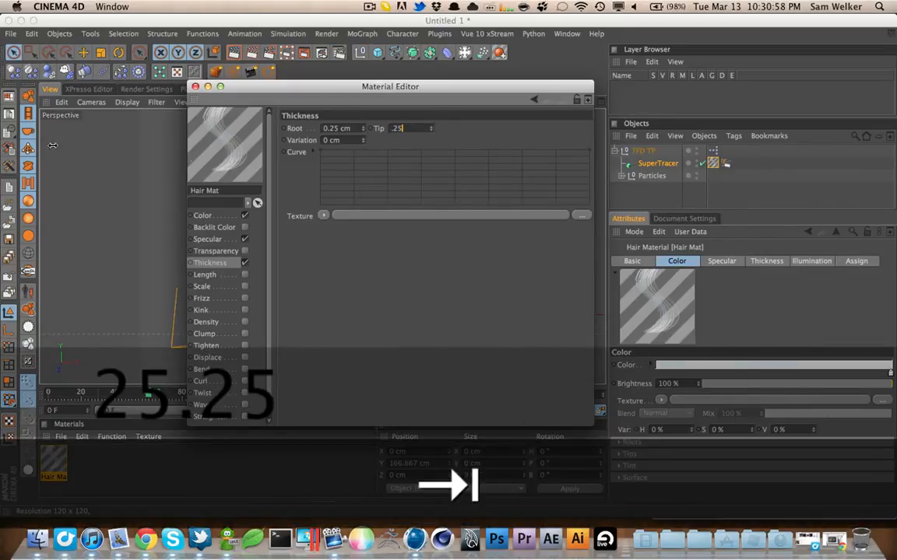
pyautogui.press('Tab')
pyautogui.click(195, 86)
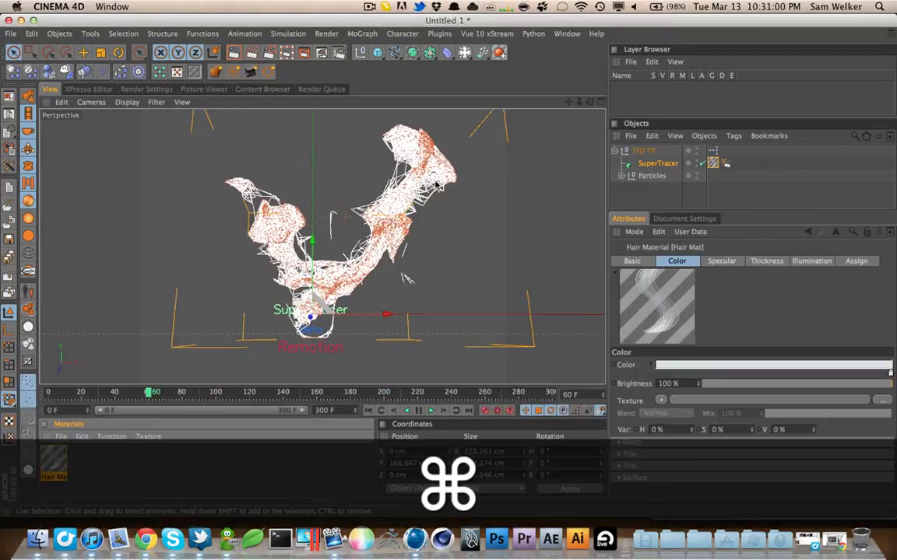
# Set the render anti-aliasing to Best with the Catmull filter and turn off Default Light in the render options
pyautogui.click(85, 88)
pyautogui.click(144, 88)
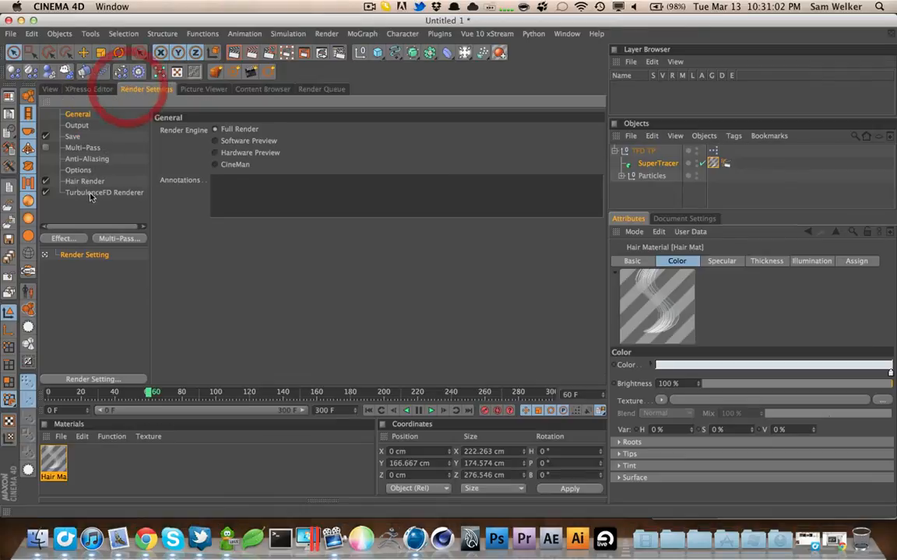
pyautogui.click(86, 181)
pyautogui.click(76, 125)
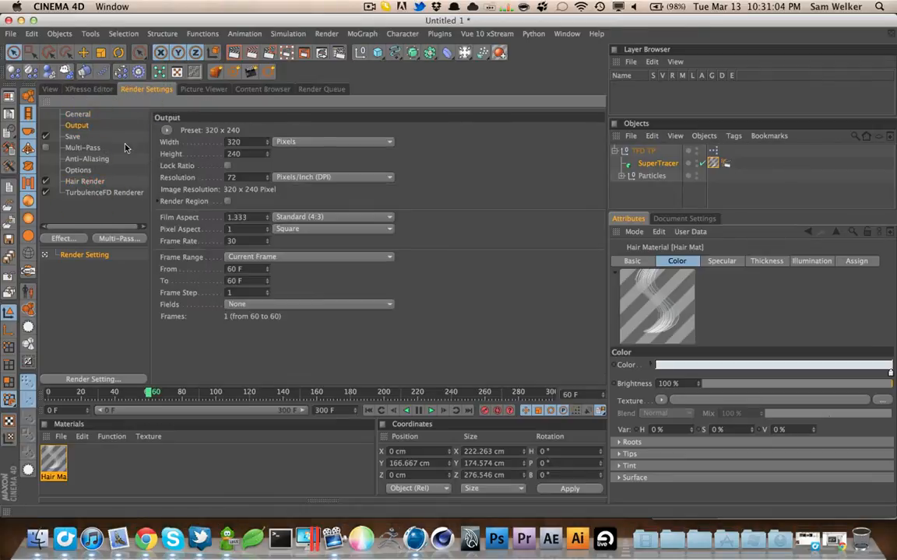
pyautogui.click(78, 160)
pyautogui.click(288, 131)
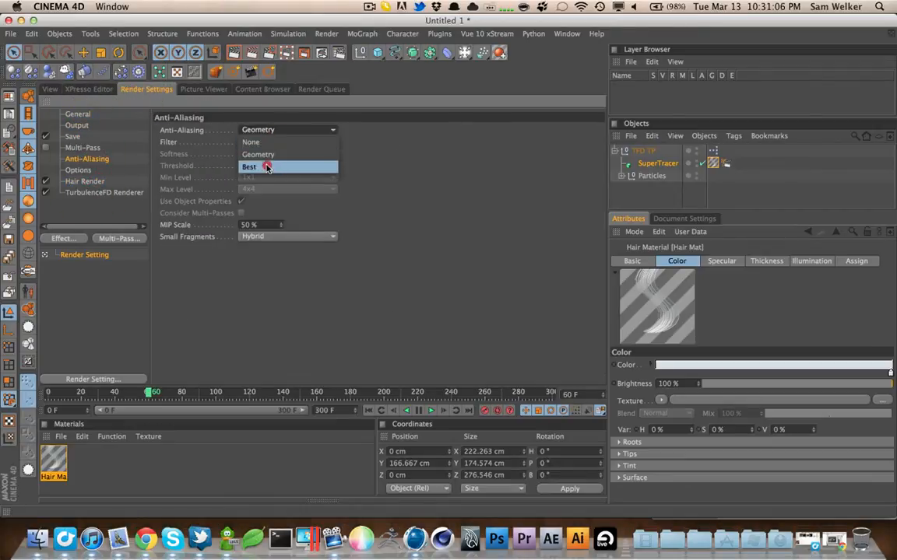
pyautogui.click(260, 166)
pyautogui.moveTo(272, 144); pyautogui.dragTo(267, 235)
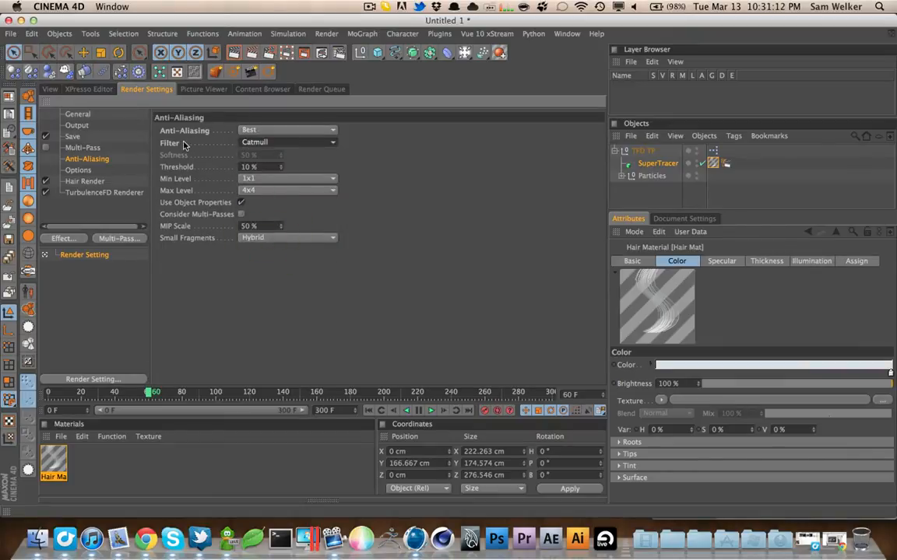
pyautogui.moveTo(183, 145); pyautogui.dragTo(344, 328, button='right')
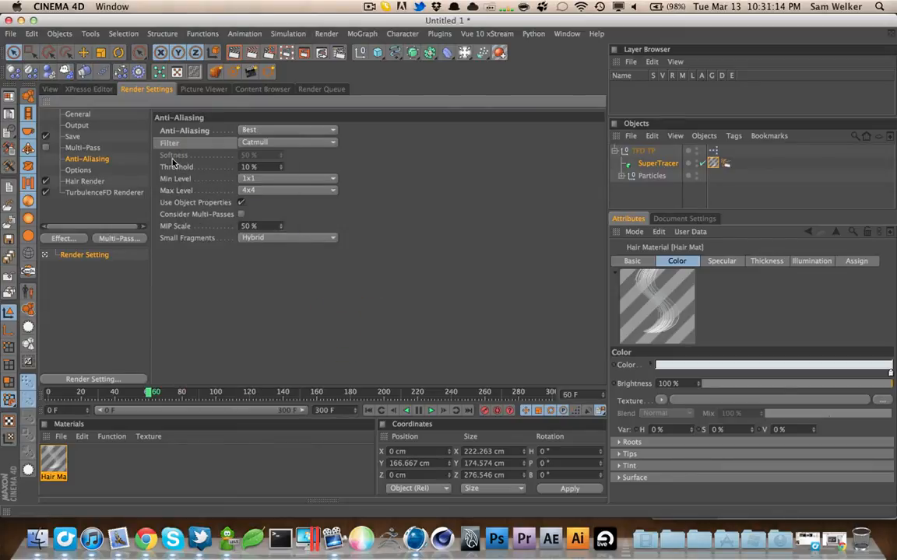
pyautogui.click(80, 170)
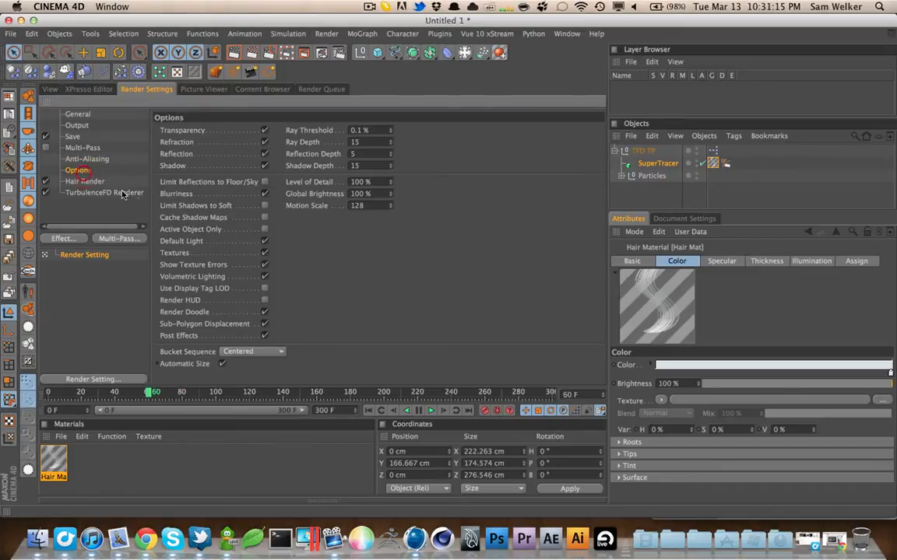
pyautogui.click(265, 242)
# Set the render output size to 1280 by 720 pixels
pyautogui.click(76, 125)
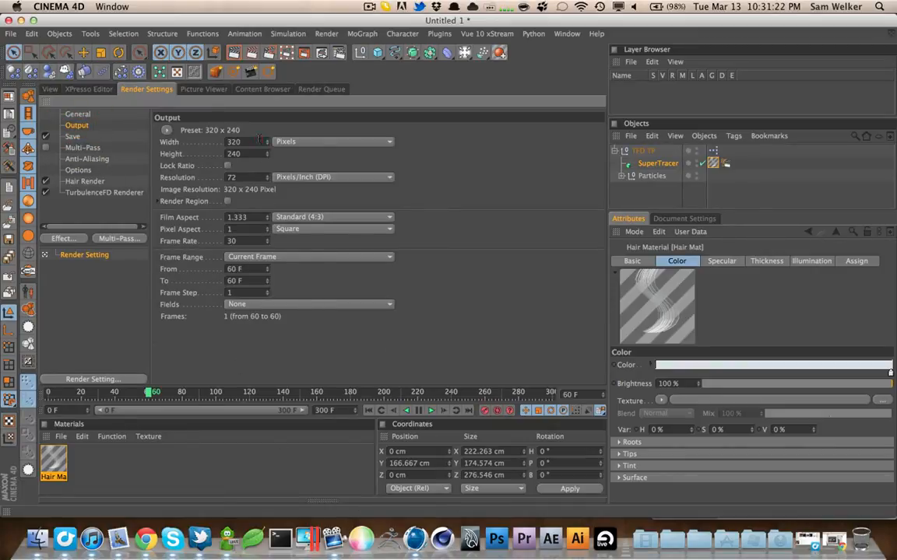
pyautogui.write('1280')
pyautogui.press('Tab')
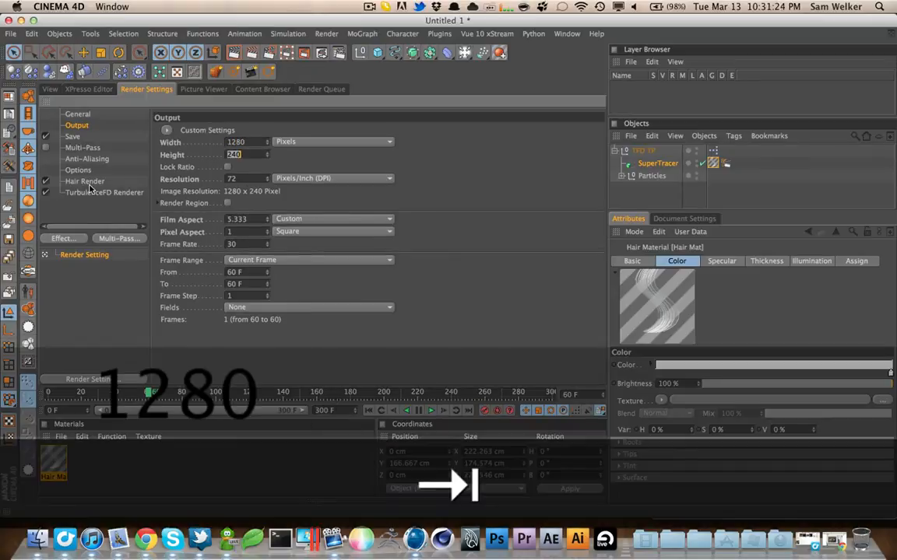
pyautogui.write('720')
pyautogui.press('Tab')
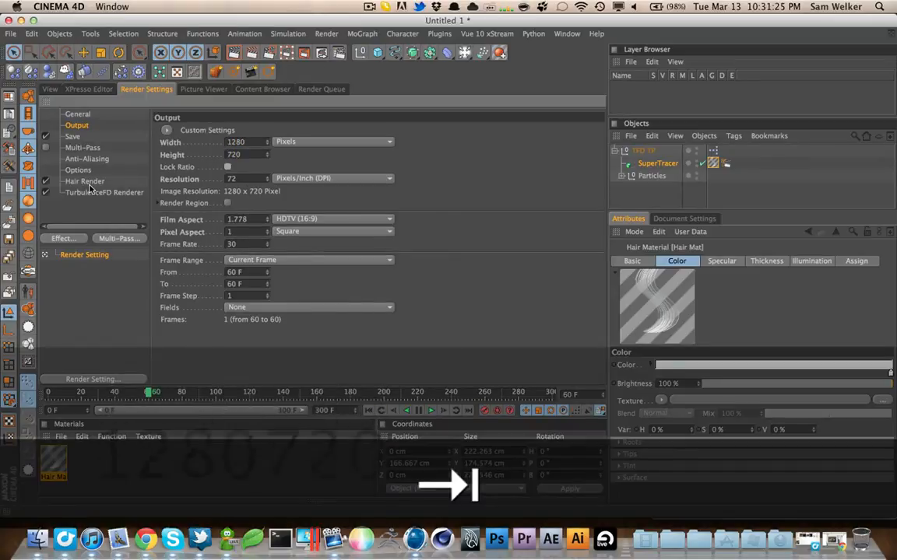
pyautogui.click(754, 539)
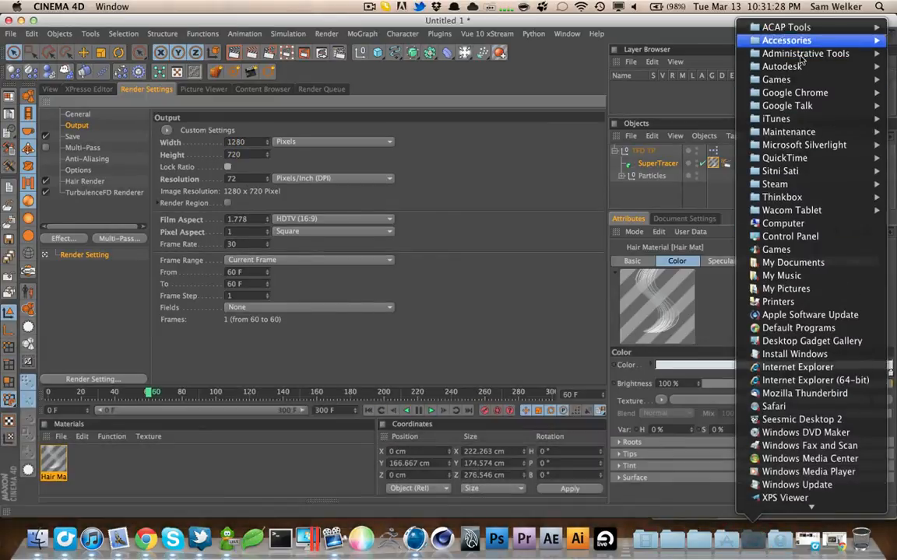
pyautogui.moveTo(767, 67)
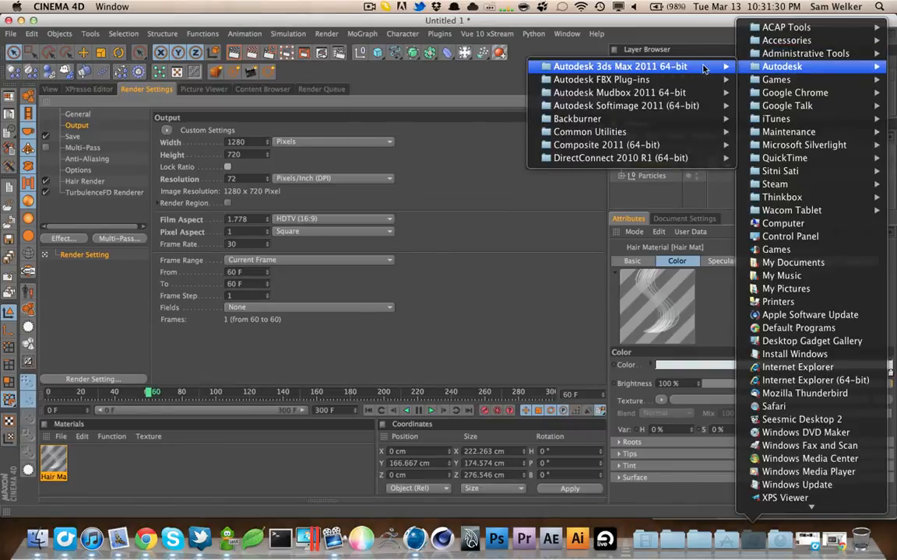
pyautogui.moveTo(698, 70)
pyautogui.click(481, 204)
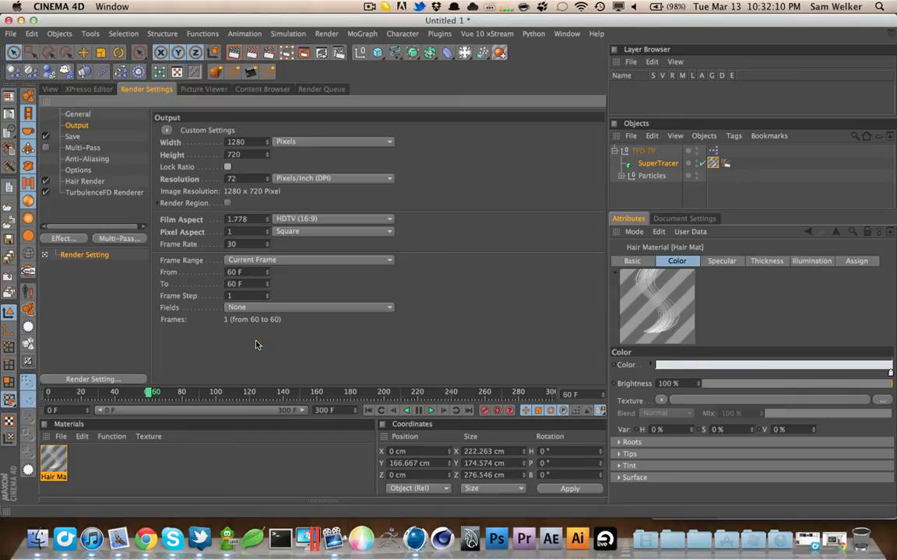
# Set the render save format to OpenEXR and disable 8 Bit Dithering, Include Sound and Save
pyautogui.click(72, 136)
pyautogui.click(312, 165)
pyautogui.click(297, 234)
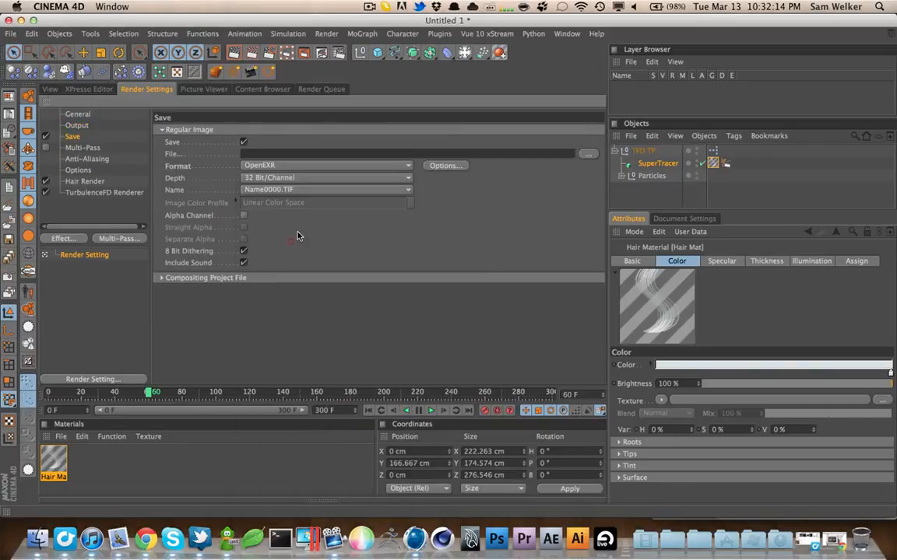
pyautogui.click(243, 250)
pyautogui.click(244, 262)
pyautogui.click(244, 142)
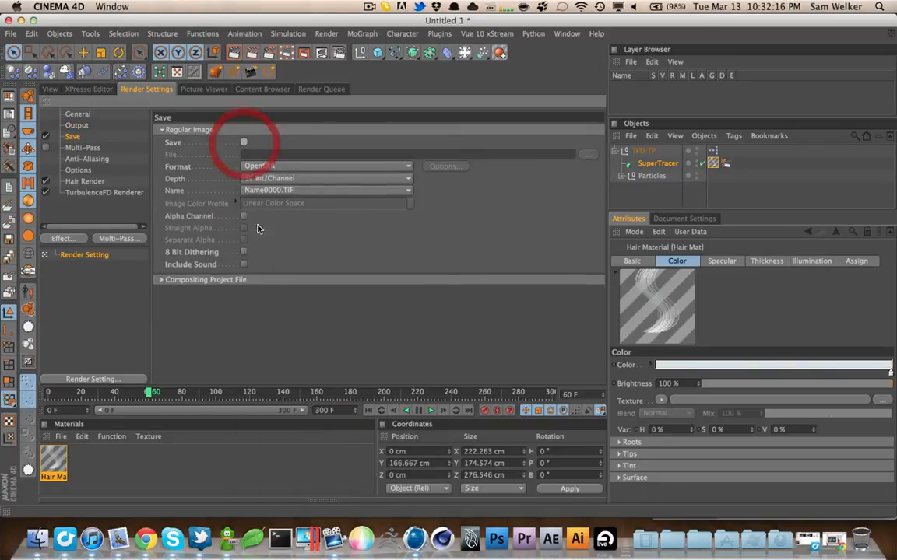
pyautogui.click(265, 165)
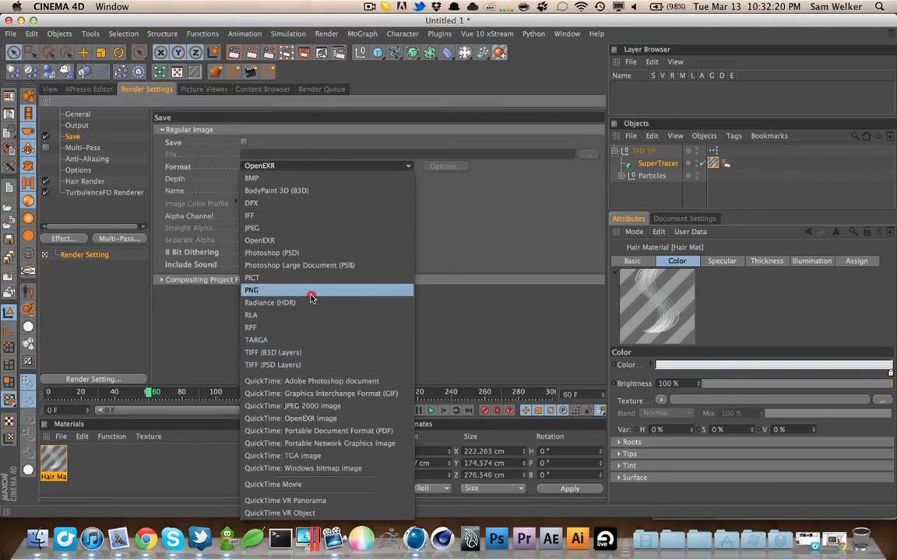
pyautogui.click(510, 250)
# Return to the perspective view, deselect the SuperTracer and add a target light to the scene
pyautogui.click(51, 88)
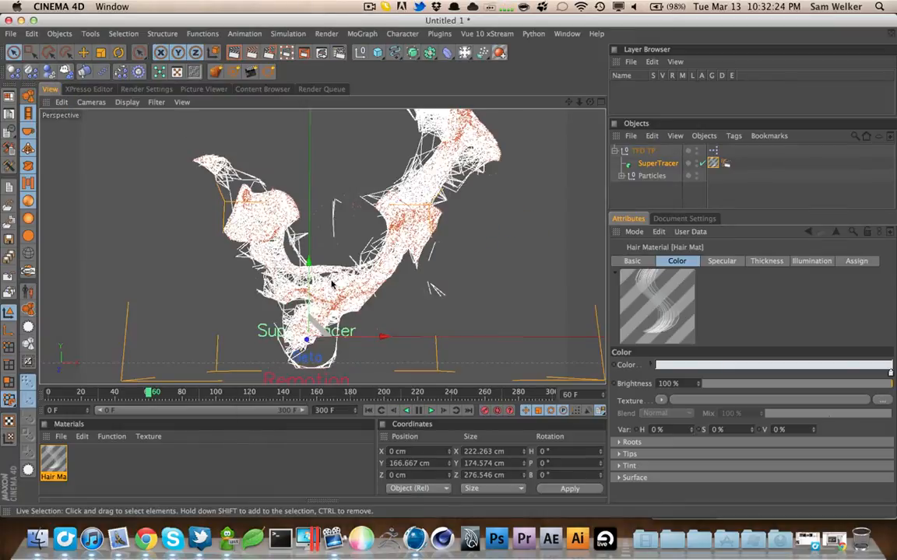
pyautogui.click(305, 231)
pyautogui.press('2')
pyautogui.press('3')
pyautogui.moveTo(231, 237); pyautogui.dragTo(255, 282)
pyautogui.press('2')
pyautogui.press('3')
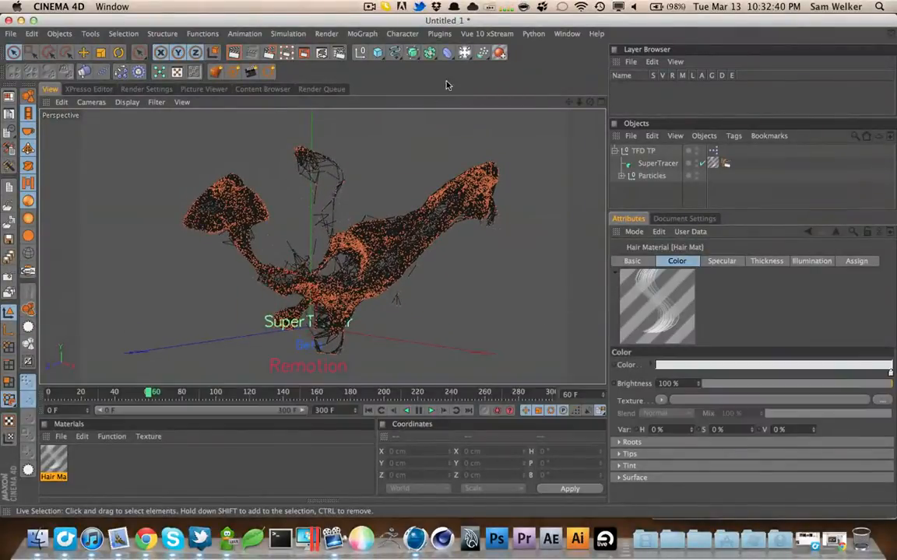
pyautogui.click(466, 53)
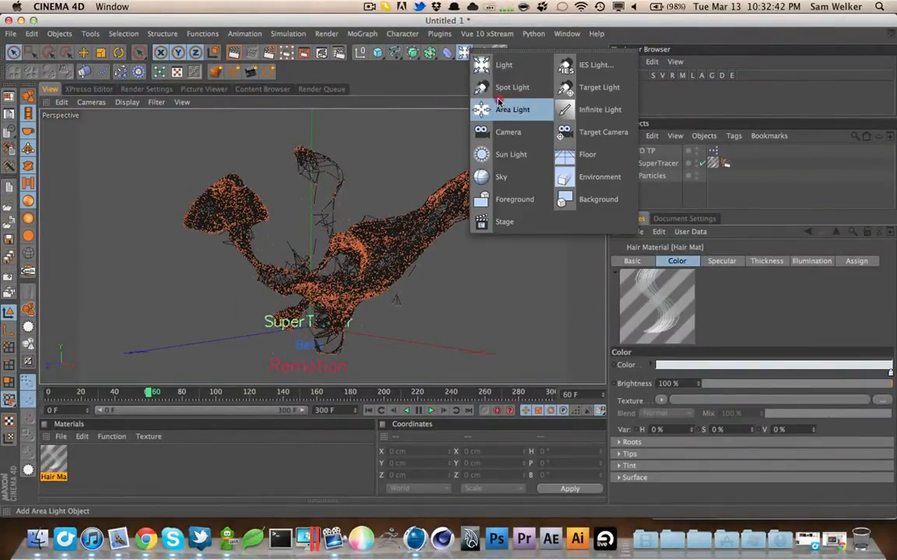
pyautogui.click(568, 93)
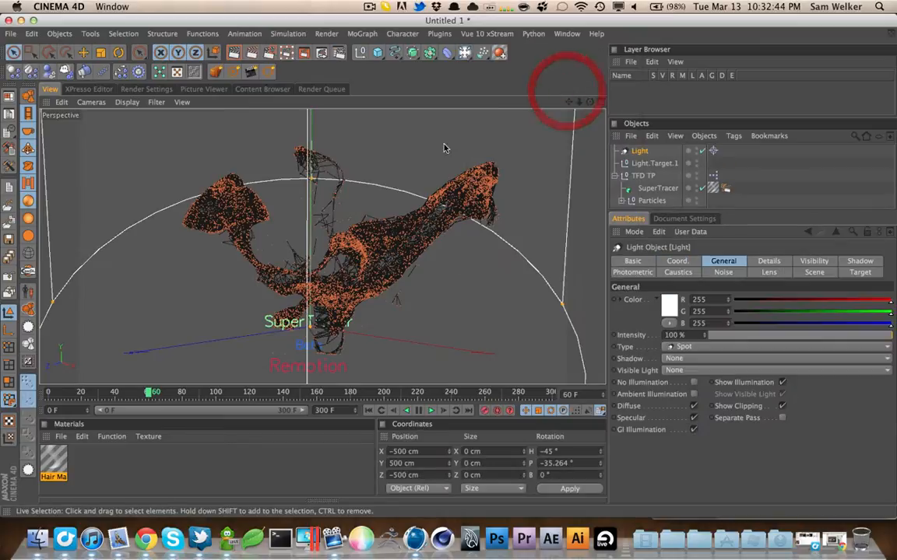
# Examine the target light's position and how its cone covers the particle web from several angles
pyautogui.press('2')
pyautogui.moveTo(310, 221); pyautogui.dragTo(146, 316)
pyautogui.press('3')
pyautogui.click(391, 266)
pyautogui.press('3')
pyautogui.press('2')
pyautogui.press('3')
pyautogui.moveTo(342, 296); pyautogui.dragTo(278, 309)
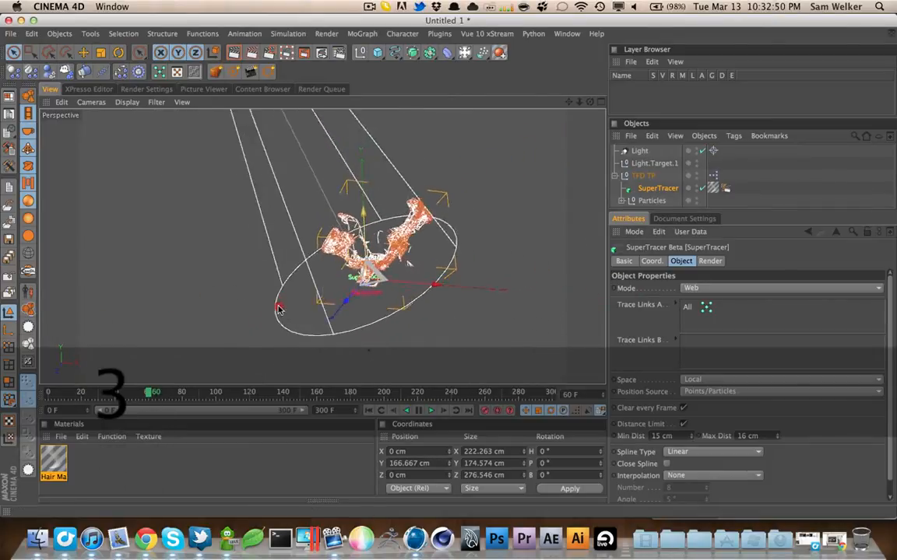
pyautogui.press('2')
pyautogui.moveTo(394, 258); pyautogui.dragTo(133, 286)
pyautogui.press('1')
pyautogui.moveTo(315, 247); pyautogui.dragTo(106, 342)
pyautogui.press('2')
# Set the target light's falloff to Inverse Square (Physically Accurate)
pyautogui.click(640, 150)
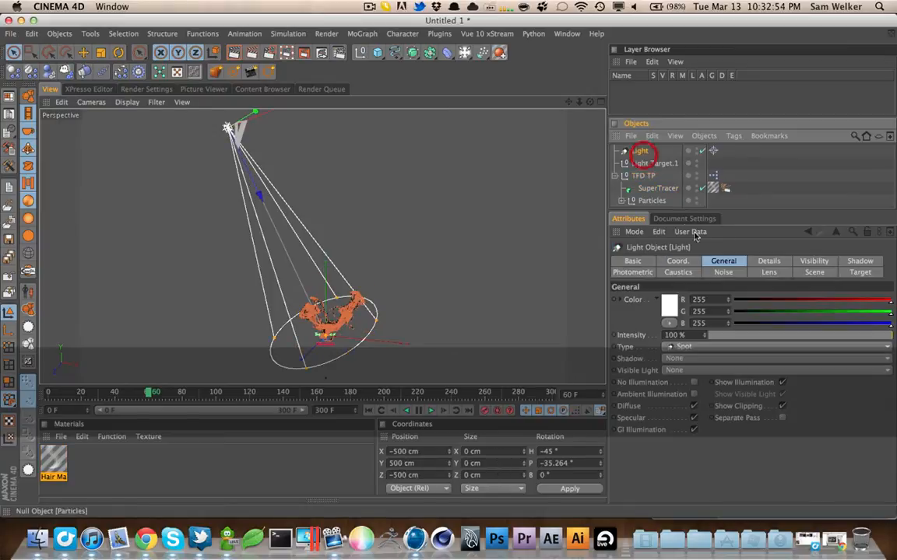
pyautogui.click(768, 260)
pyautogui.keyDown('shift'); pyautogui.click(768, 272); pyautogui.keyUp('shift')
pyautogui.click(706, 375)
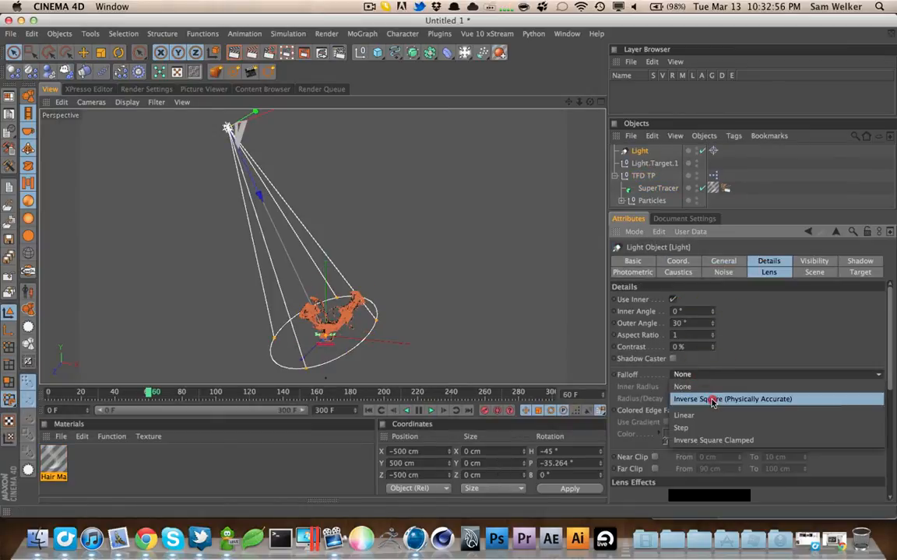
pyautogui.click(705, 398)
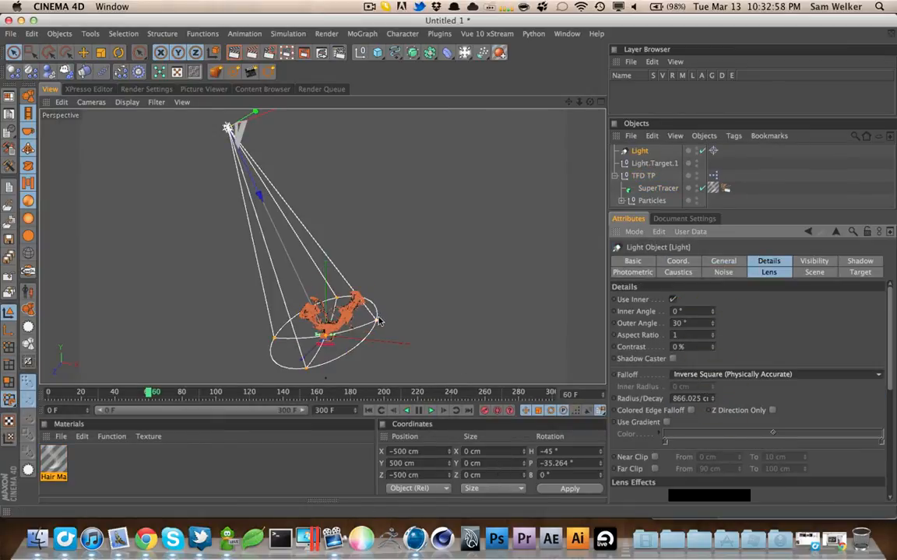
# Widen the spotlight's outer angle to about 83° and set its intensity to 80%
pyautogui.moveTo(377, 319); pyautogui.dragTo(503, 255)
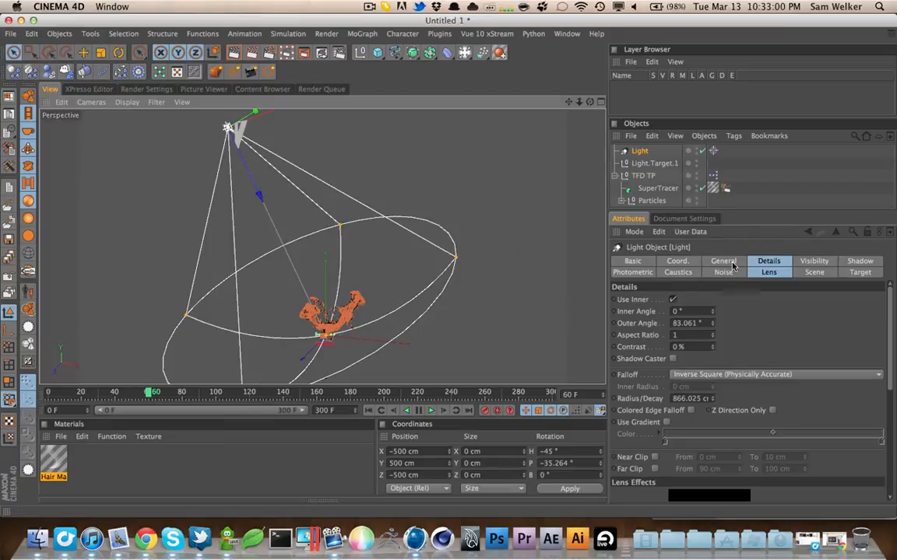
pyautogui.click(723, 261)
pyautogui.write('80')
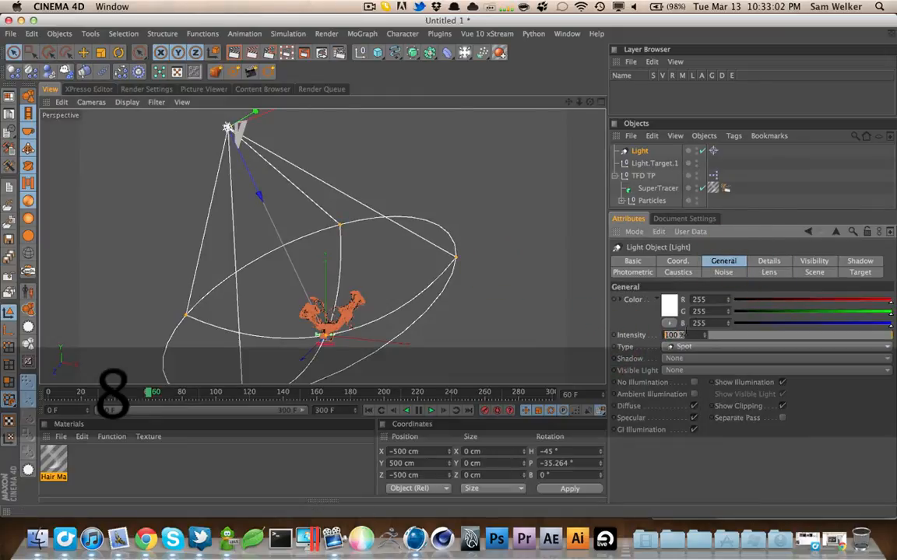
pyautogui.press('Return')
# Make two copies of the spotlight and rename the original light Rim
pyautogui.moveTo(308, 162); pyautogui.dragTo(375, 328)
pyautogui.click(390, 319)
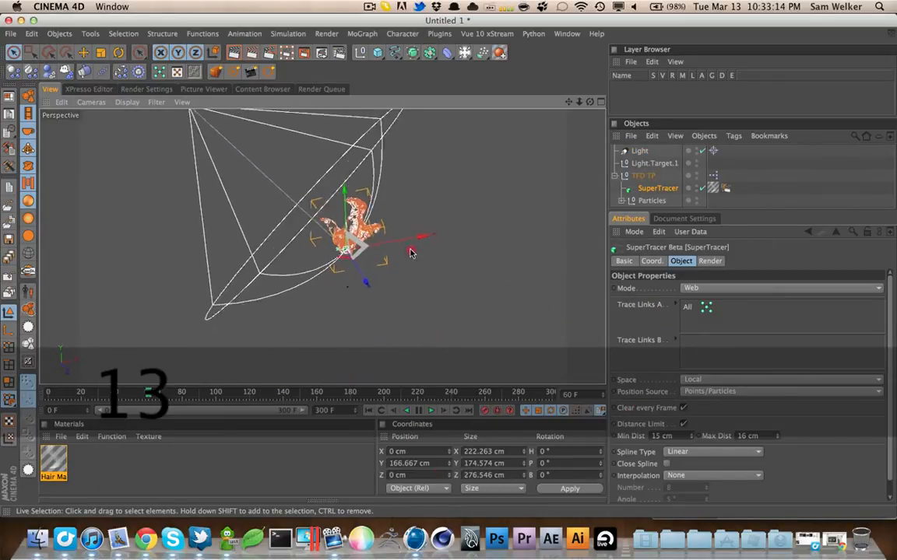
pyautogui.click(441, 200)
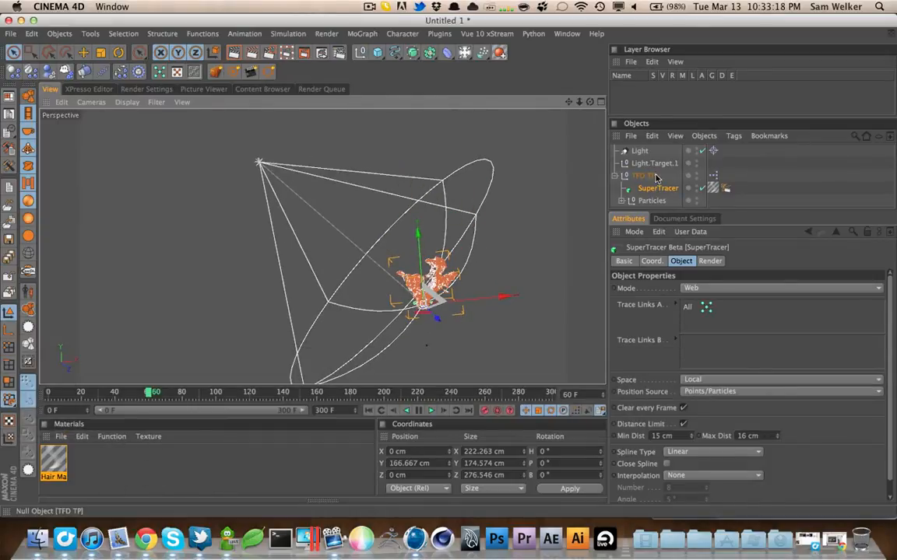
pyautogui.click(640, 151)
pyautogui.keyDown('super'); pyautogui.moveTo(644, 150); pyautogui.dragTo(647, 154); pyautogui.keyUp('super')
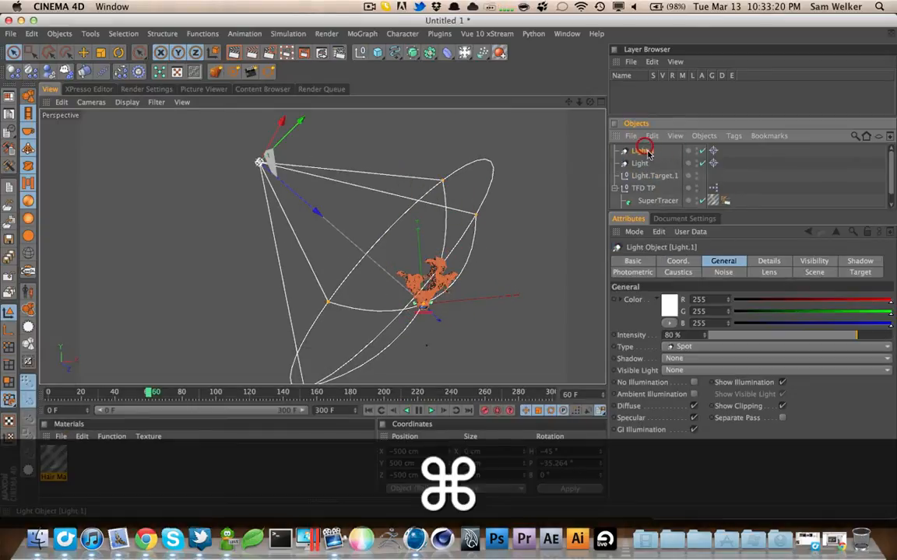
pyautogui.doubleClick(639, 177)
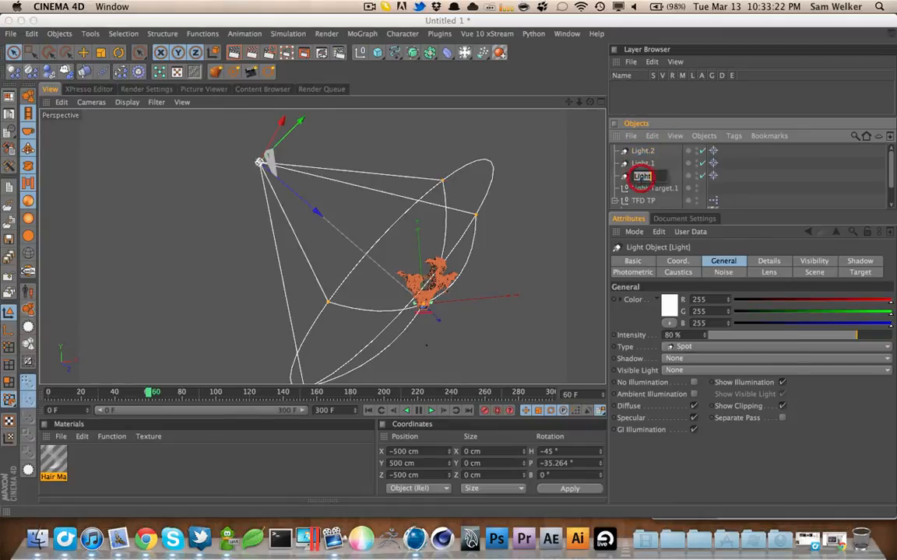
pyautogui.write('Rim')
pyautogui.press('Return')
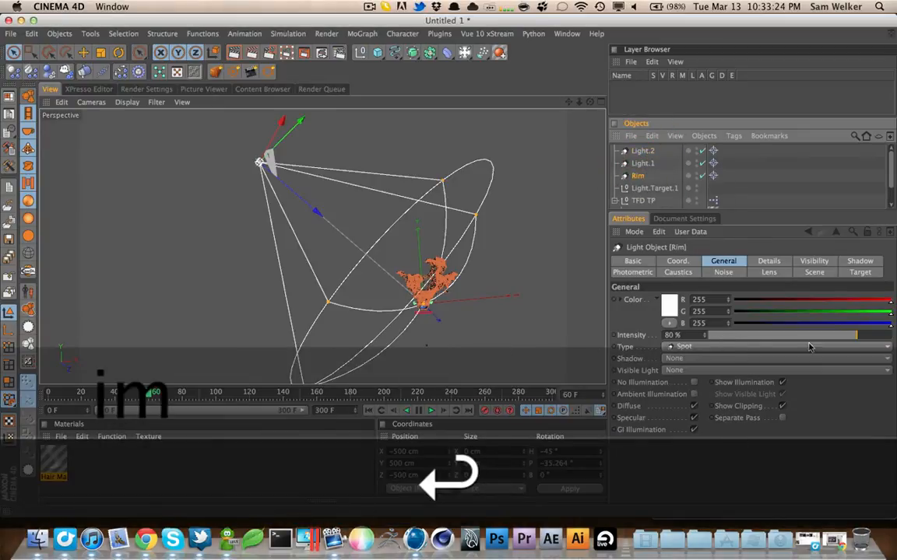
# Tint the Rim light pale blue (R 220, G 240, B 255) and set its shadow to Shadow Maps (Soft)
pyautogui.moveTo(891, 312); pyautogui.dragTo(878, 309)
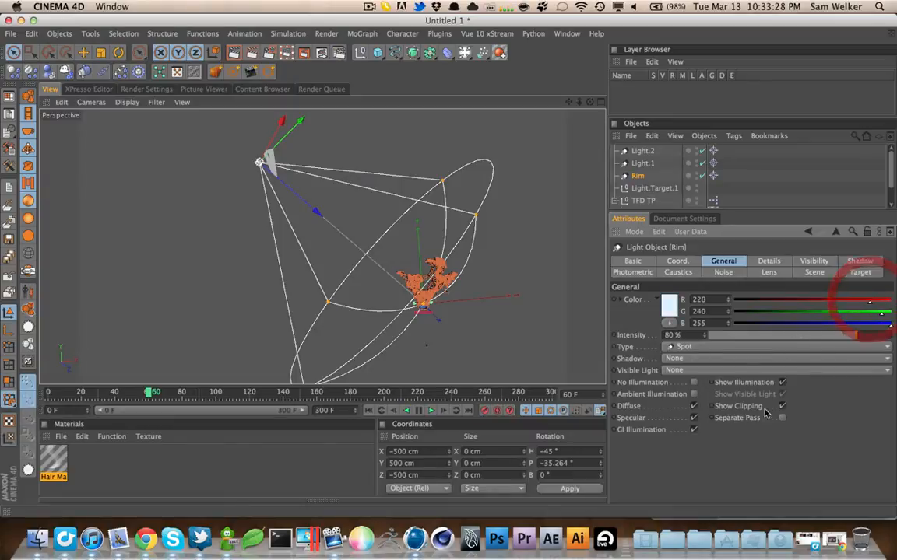
pyautogui.click(677, 358)
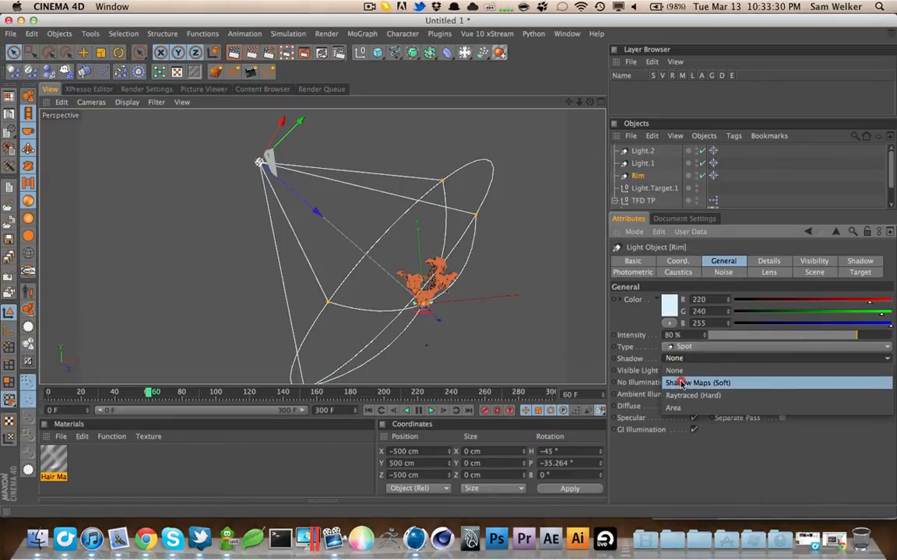
pyautogui.click(681, 383)
# Give Light.1 and Light.2 a warm off-white color (R 238, G 224, B 221), 55% intensity and Shadow Maps (Soft) shadows
pyautogui.click(643, 164)
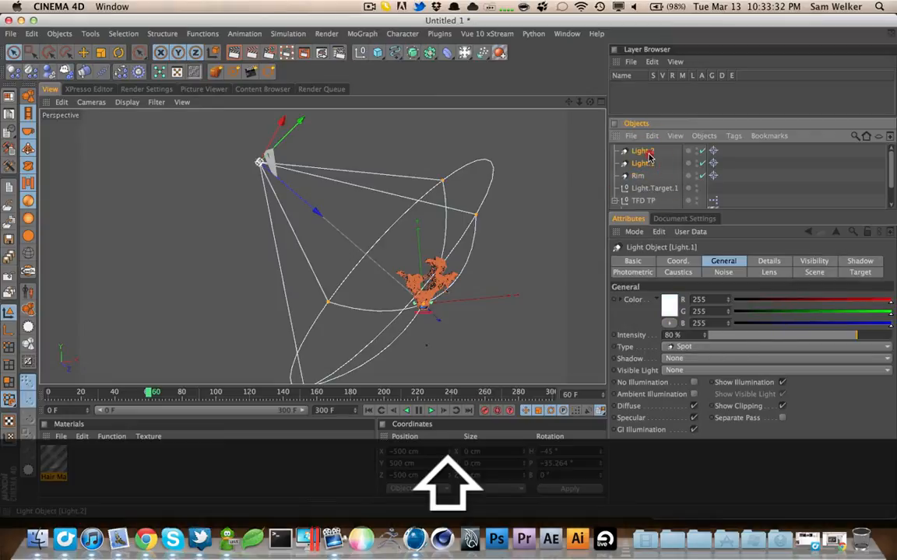
pyautogui.keyDown('shift'); pyautogui.click(643, 151); pyautogui.keyUp('shift')
pyautogui.keyDown('shift'); pyautogui.click(669, 305); pyautogui.keyUp('shift')
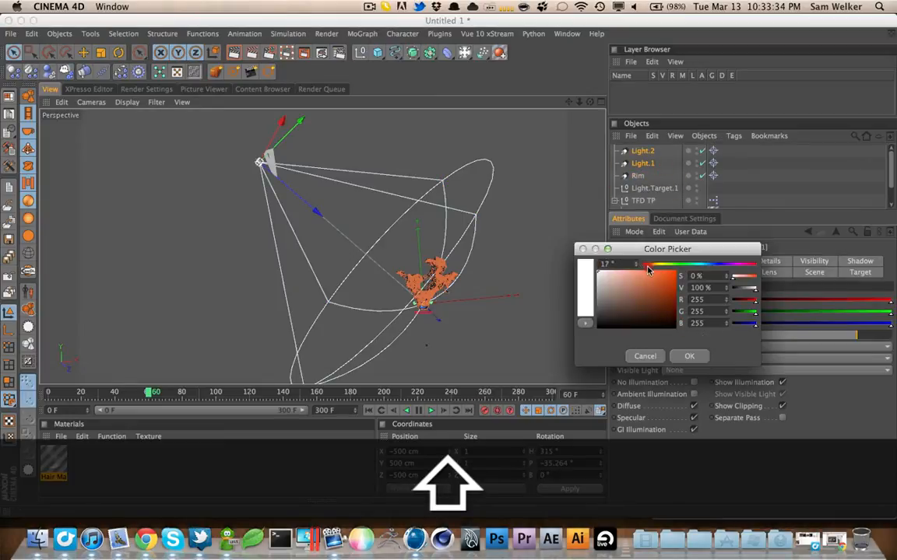
pyautogui.click(602, 277)
pyautogui.click(678, 356)
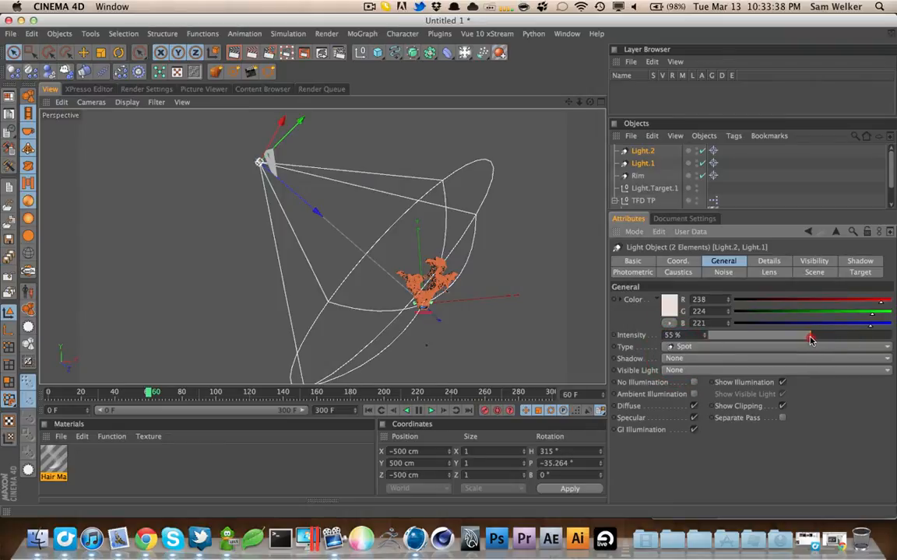
pyautogui.click(802, 359)
pyautogui.click(724, 378)
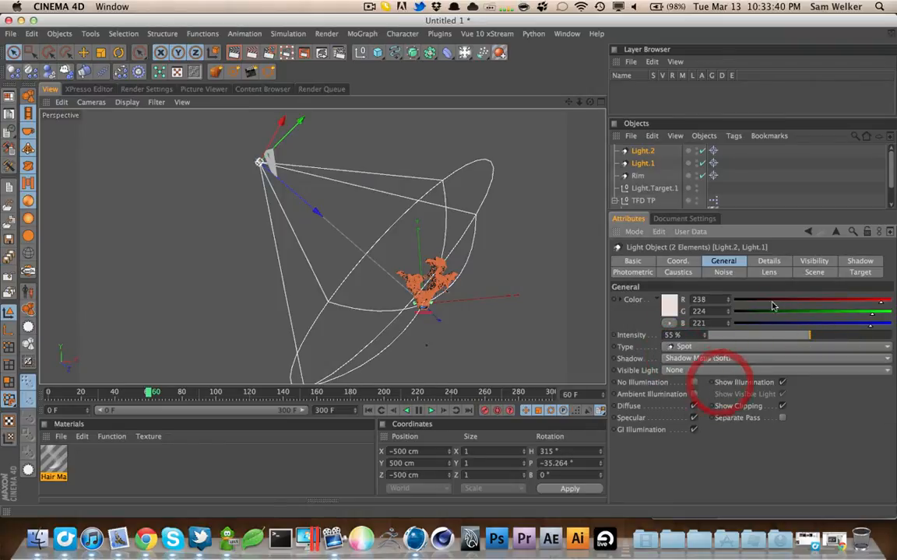
pyautogui.click(723, 472)
# Move Light.1 to the other side of the particle web, at about X 422, Y 503, Z -334 cm
pyautogui.click(642, 164)
pyautogui.press('e')
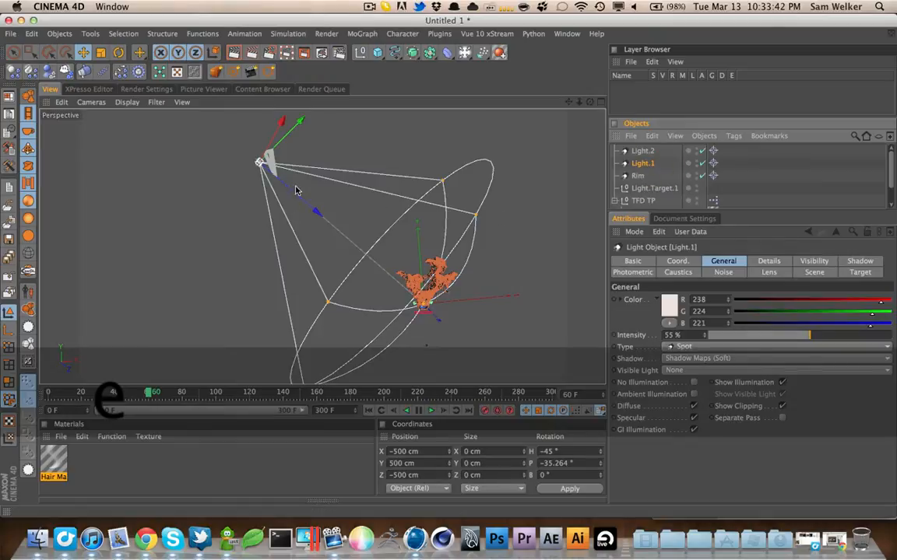
pyautogui.moveTo(295, 191); pyautogui.dragTo(774, 218)
pyautogui.press('3')
pyautogui.moveTo(561, 192); pyautogui.dragTo(411, 147)
pyautogui.press('1')
pyautogui.press('3')
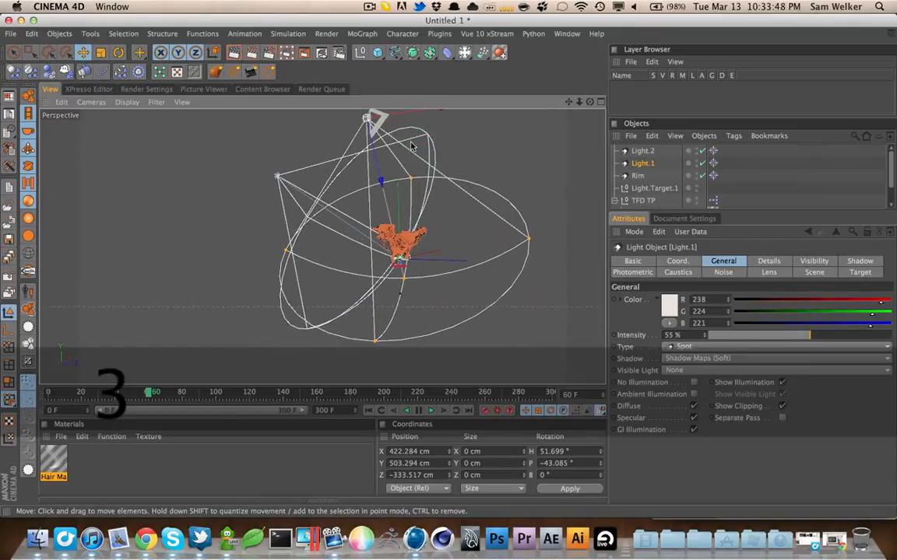
# Move Light.2 behind and above the particle web, at about X -150, Y 614, Z 619 cm
pyautogui.click(642, 150)
pyautogui.moveTo(506, 168); pyautogui.dragTo(226, 161)
pyautogui.press('3')
pyautogui.press('1')
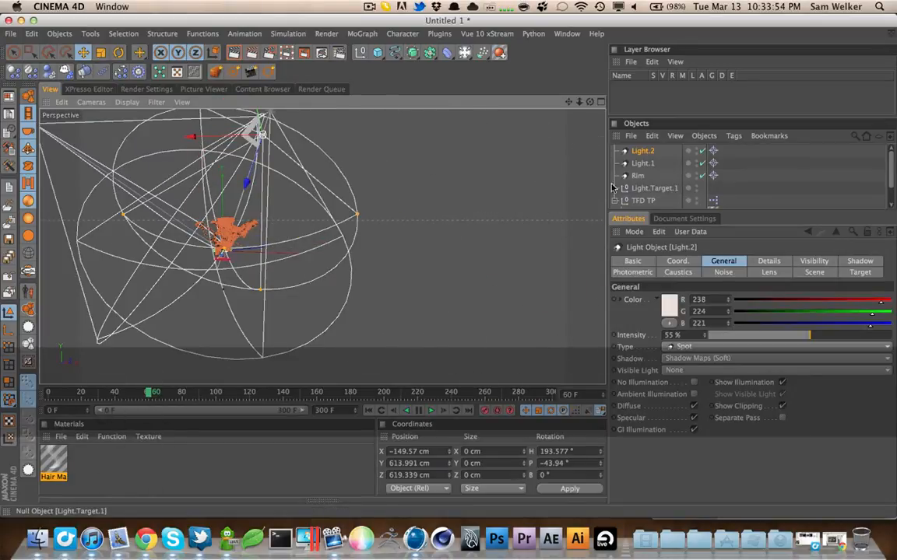
# Group the three lights and their target null under a new null named Lights
pyautogui.click(650, 188)
pyautogui.keyDown('shift'); pyautogui.click(640, 151); pyautogui.keyUp('shift')
pyautogui.hotkey('alt', 'g')
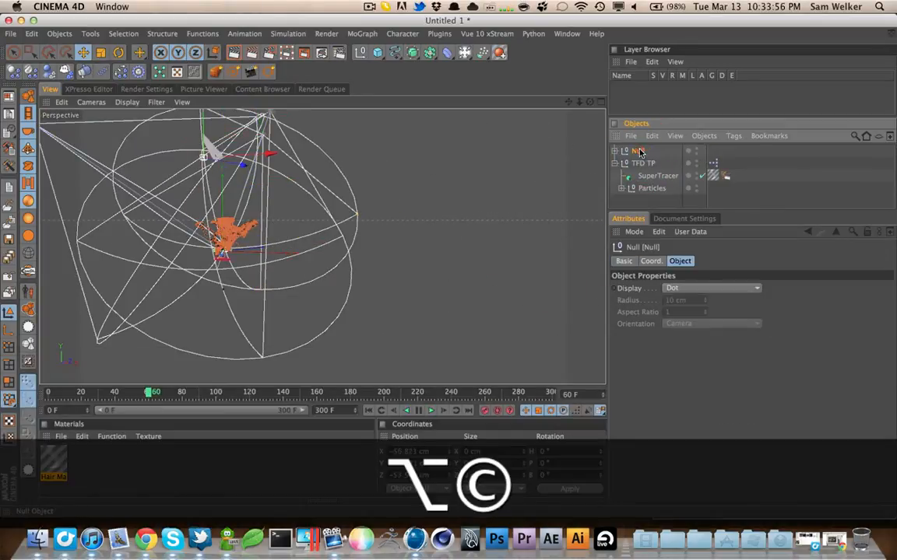
pyautogui.doubleClick(639, 151)
pyautogui.write('Light')
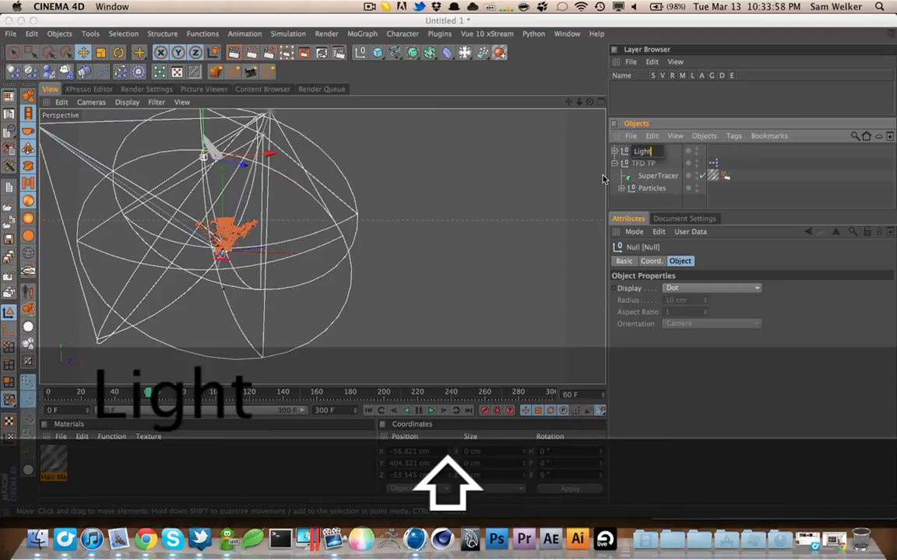
pyautogui.press('Return')
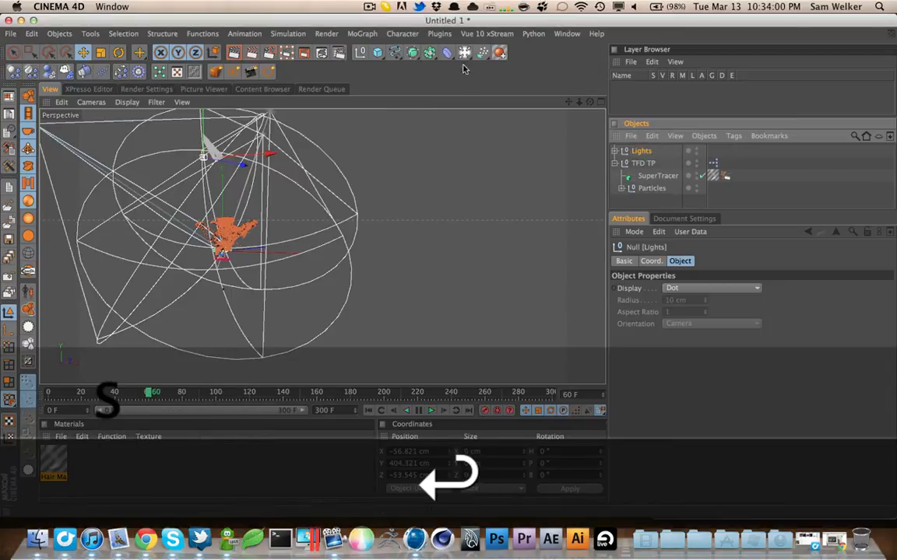
# Add a camera, look through it and move it in closer to the particle web
pyautogui.moveTo(465, 53); pyautogui.dragTo(486, 128)
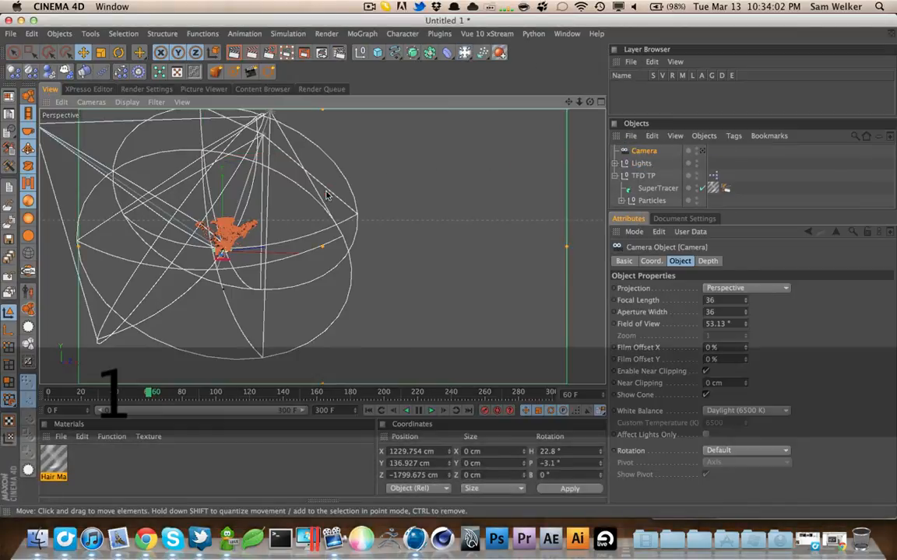
pyautogui.click(702, 151)
pyautogui.press('1')
pyautogui.moveTo(358, 205); pyautogui.dragTo(791, 213)
pyautogui.press('2')
pyautogui.press('1')
pyautogui.moveTo(420, 187); pyautogui.dragTo(281, 264)
pyautogui.press('2')
pyautogui.moveTo(478, 265); pyautogui.dragTo(748, 267)
pyautogui.press('1')
pyautogui.moveTo(345, 270); pyautogui.dragTo(84, 242)
pyautogui.press('3')
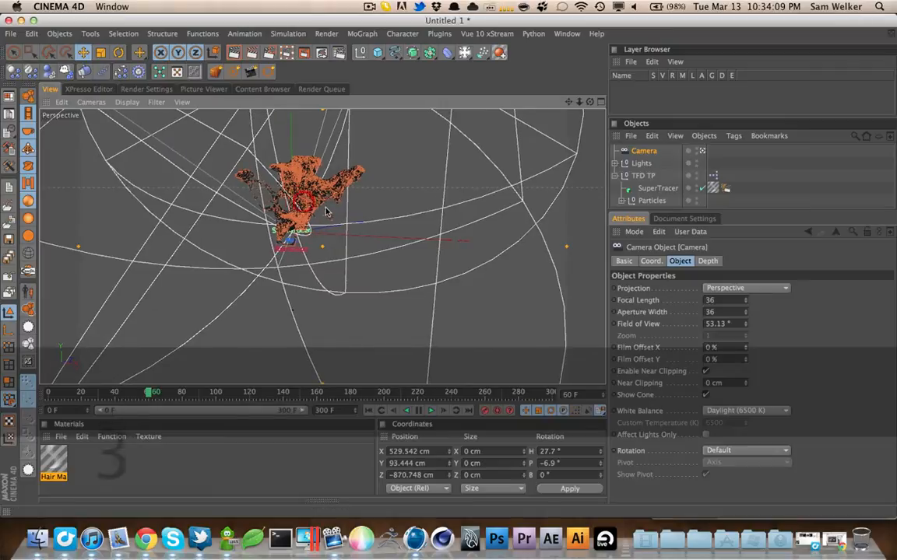
# Orbit and shift the camera around the particle web to center it in a tighter framing
pyautogui.click(320, 209)
pyautogui.press('3')
pyautogui.press('1')
pyautogui.moveTo(249, 210); pyautogui.dragTo(555, 322)
pyautogui.press('2')
pyautogui.press('1')
pyautogui.press('3')
pyautogui.press('2')
pyautogui.moveTo(507, 288); pyautogui.dragTo(393, 264)
pyautogui.press('1')
pyautogui.press('3')
pyautogui.press('1')
pyautogui.press('2')
# Set the PBorn node's particle life to 300 F and scrub the animation in the viewport from frame 0
pyautogui.moveTo(62, 391); pyautogui.dragTo(215, 379)
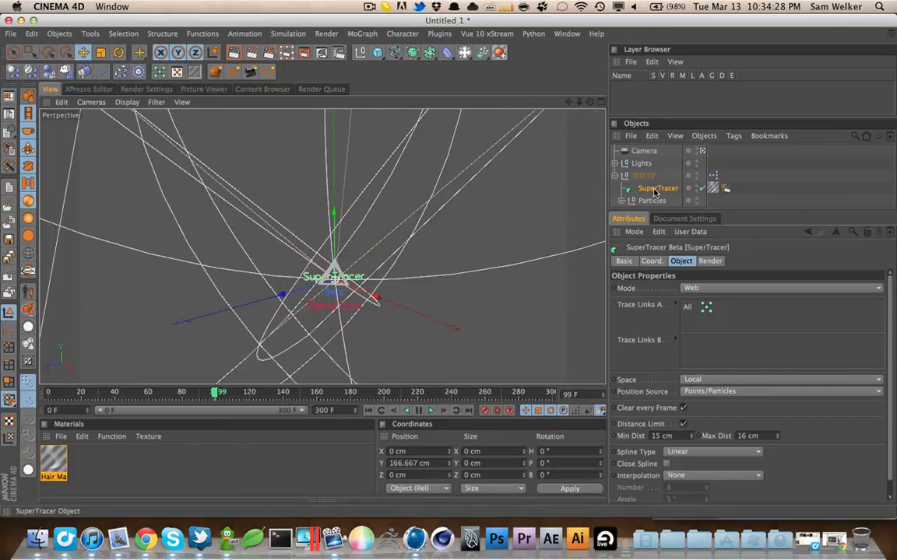
pyautogui.click(712, 178)
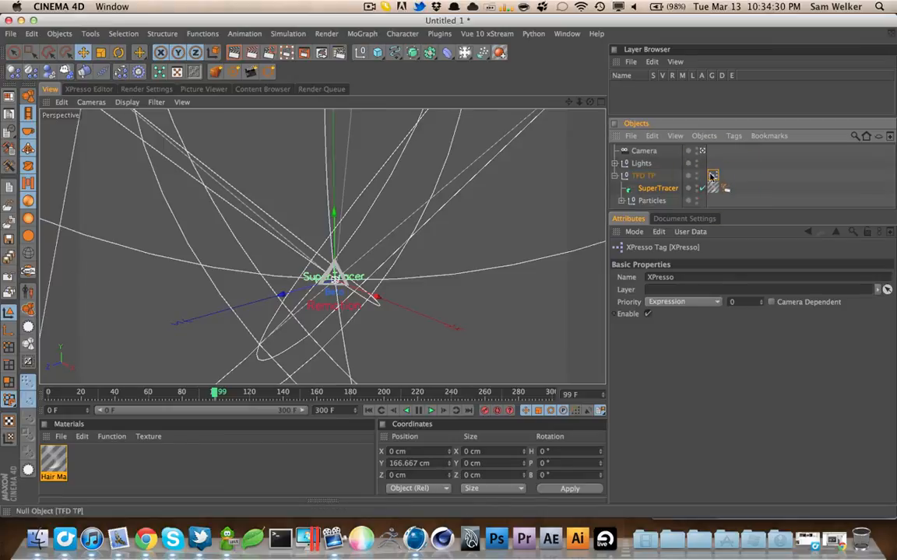
pyautogui.doubleClick(715, 178)
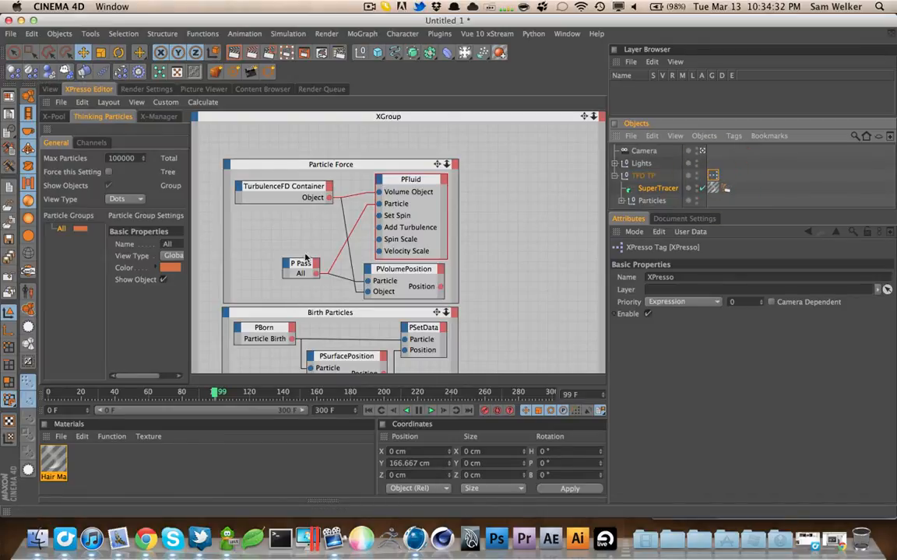
pyautogui.click(284, 330)
pyautogui.doubleClick(669, 362)
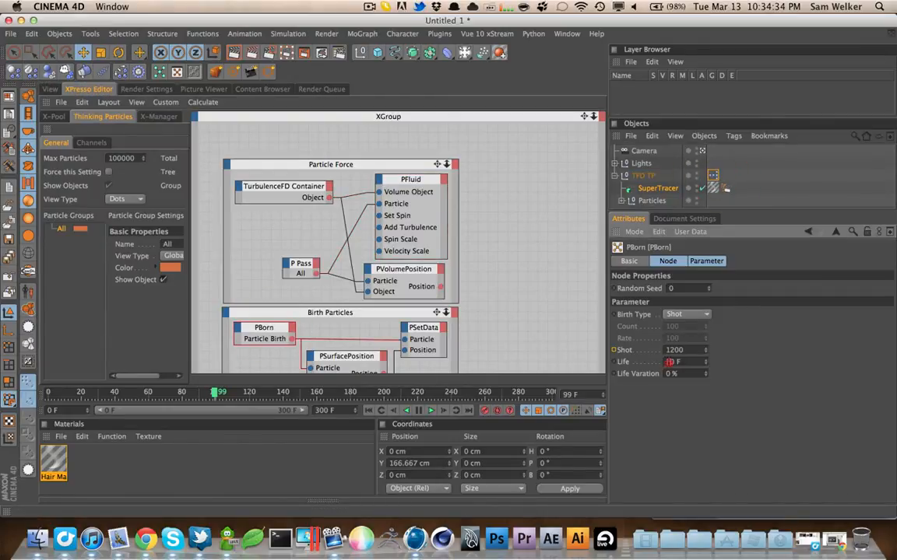
pyautogui.write('300')
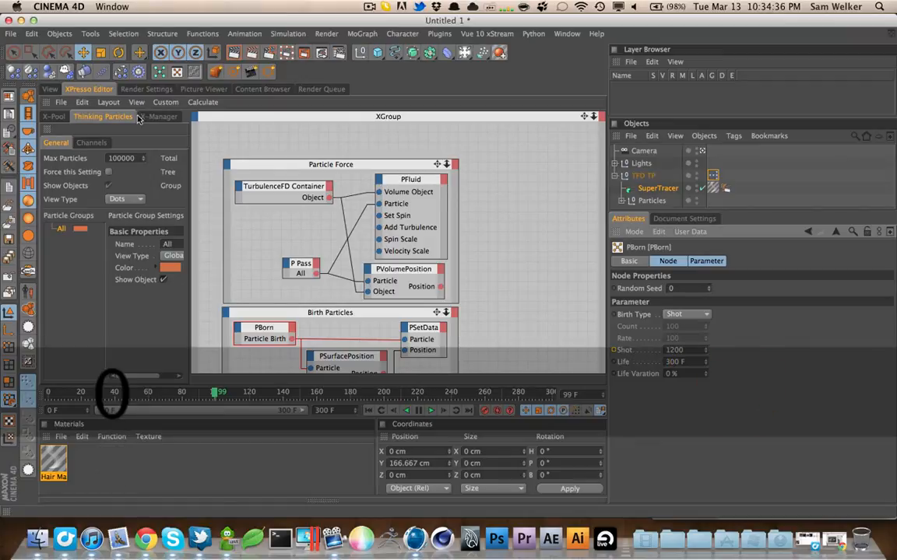
pyautogui.click(50, 88)
pyautogui.click(48, 393)
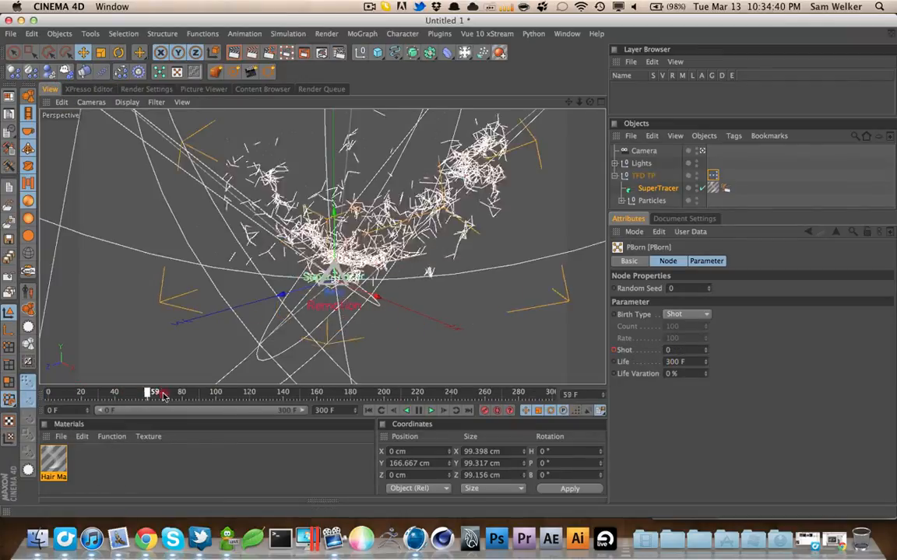
pyautogui.moveTo(297, 406); pyautogui.dragTo(45, 399)
# Try a SuperTracer minimum distance of 45 cm and maximum of 50 cm, scrubbing from frame 0 to frame 82
pyautogui.click(662, 188)
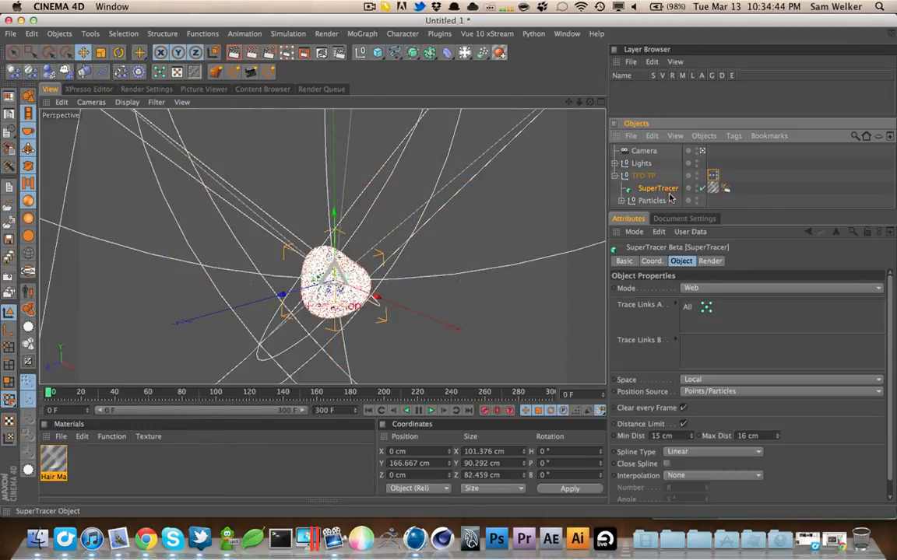
pyautogui.click(680, 437)
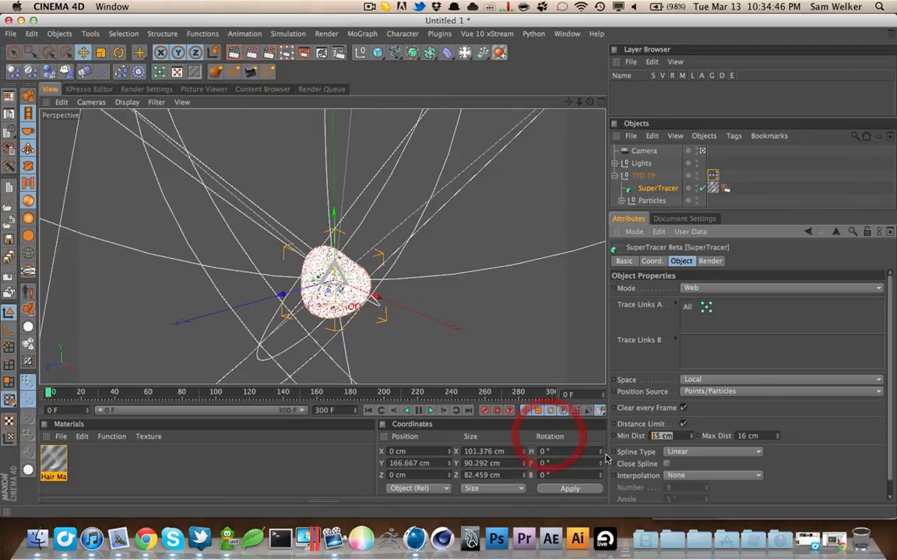
pyautogui.write('45')
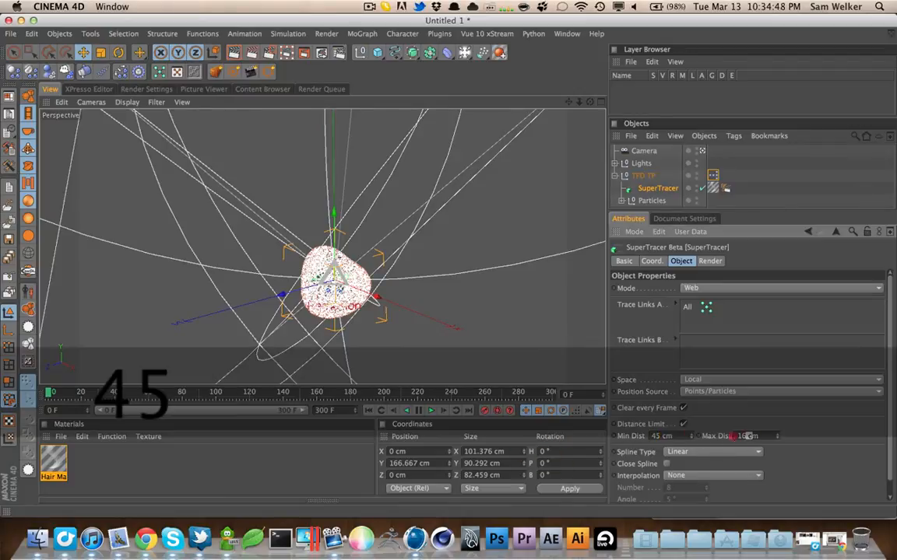
pyautogui.click(735, 436)
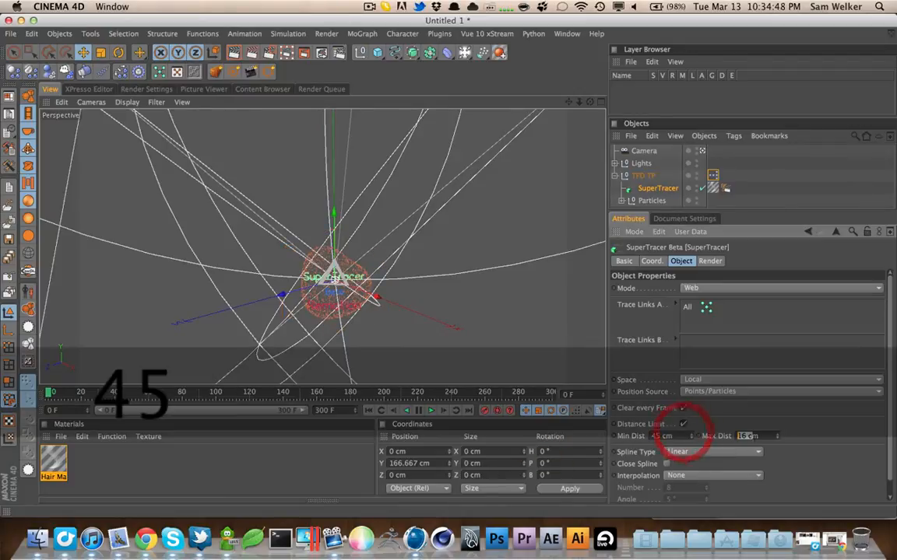
pyautogui.write('50')
pyautogui.click(807, 453)
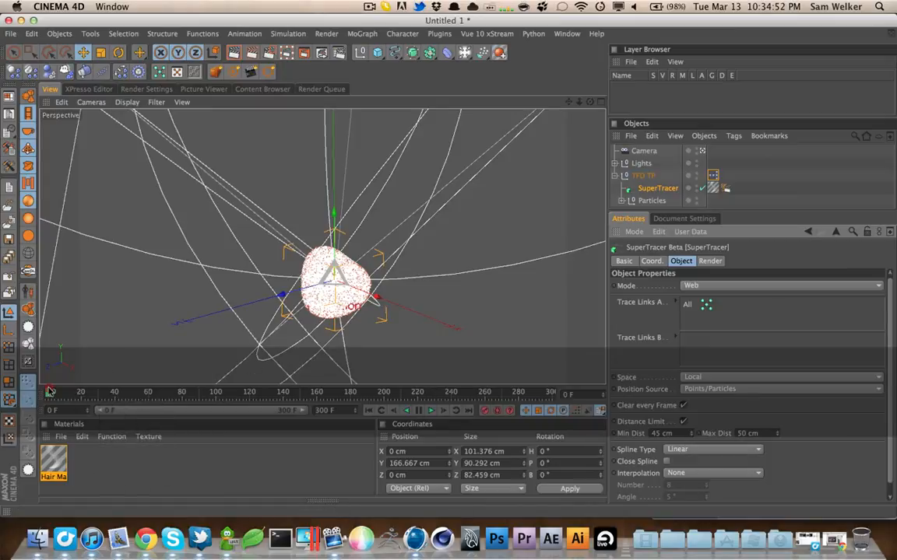
pyautogui.click(49, 390)
pyautogui.moveTo(133, 379); pyautogui.dragTo(188, 391)
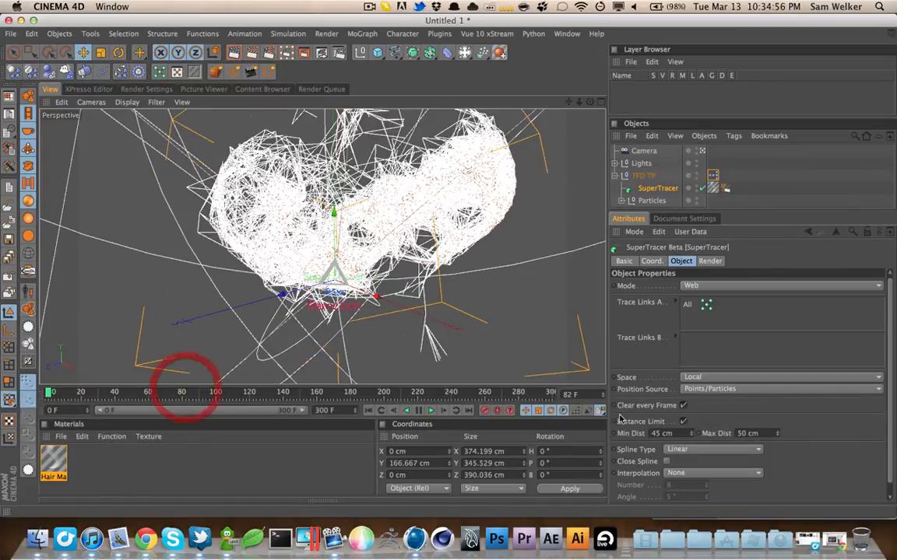
# Set the SuperTracer's minimum distance to 5 cm and its maximum distance to 15 cm
pyautogui.click(661, 434)
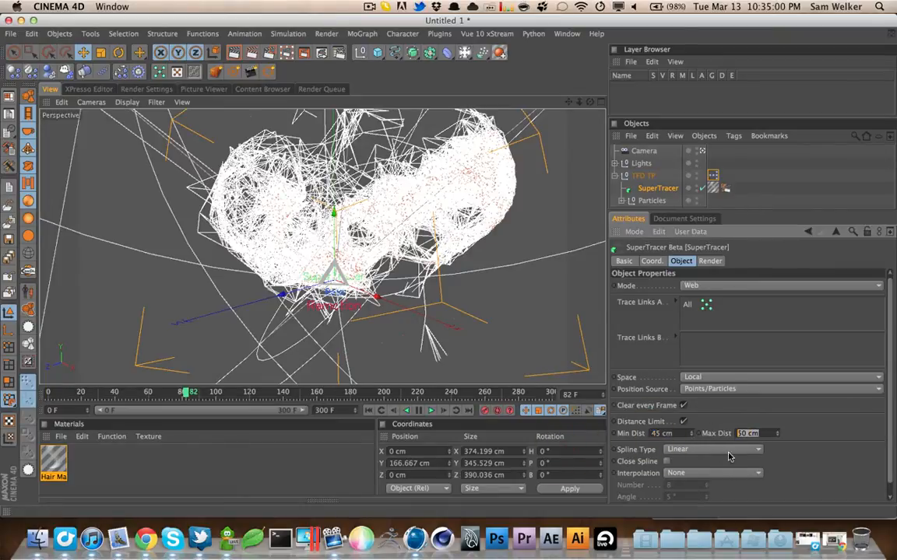
pyautogui.write('5')
pyautogui.press('Tab')
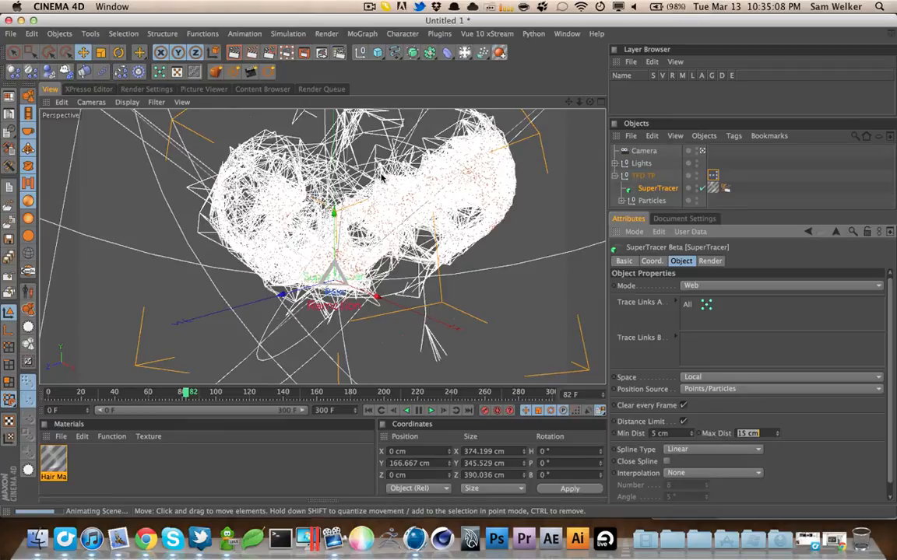
pyautogui.moveTo(369, 197); pyautogui.dragTo(357, 278)
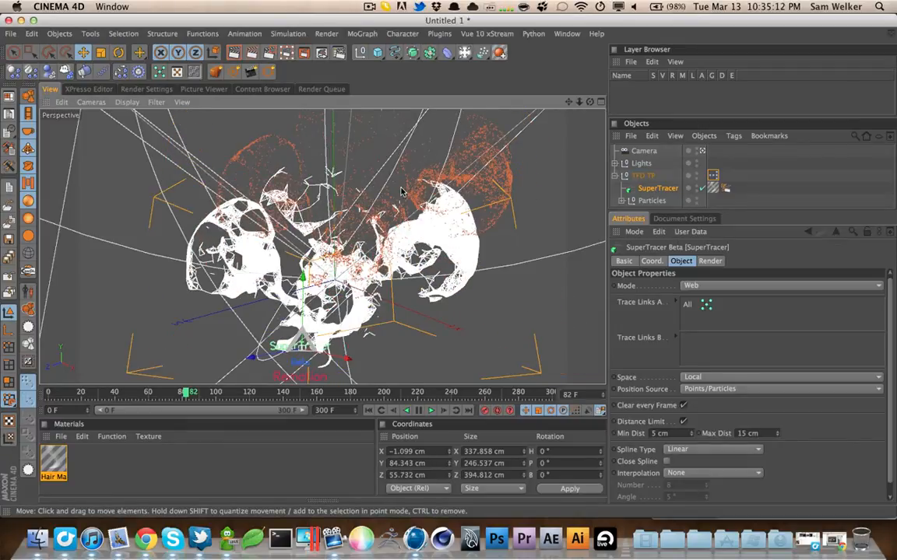
pyautogui.press('super+z')
# Select the PBorn node in the XPresso setup and open an enlarged Timeline with the scene's keyframes
pyautogui.press('1')
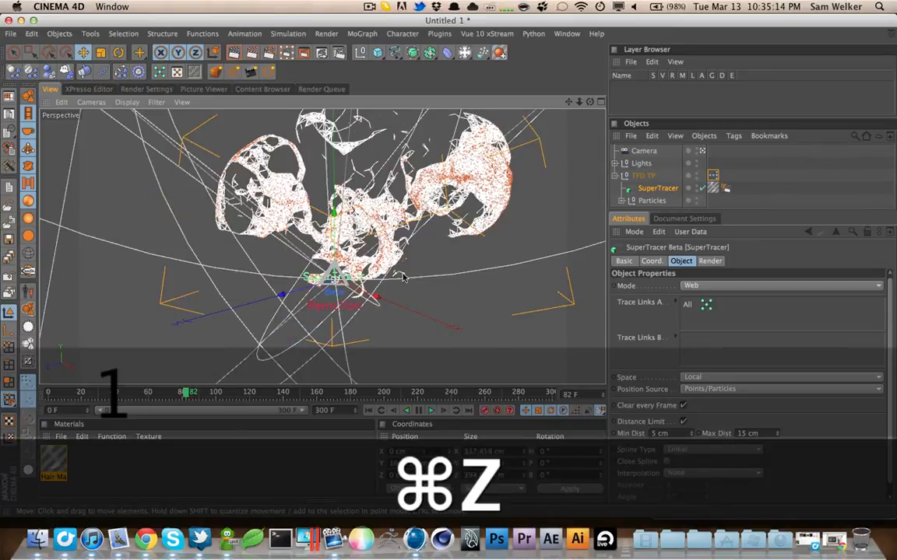
pyautogui.moveTo(397, 258); pyautogui.dragTo(499, 242)
pyautogui.click(89, 89)
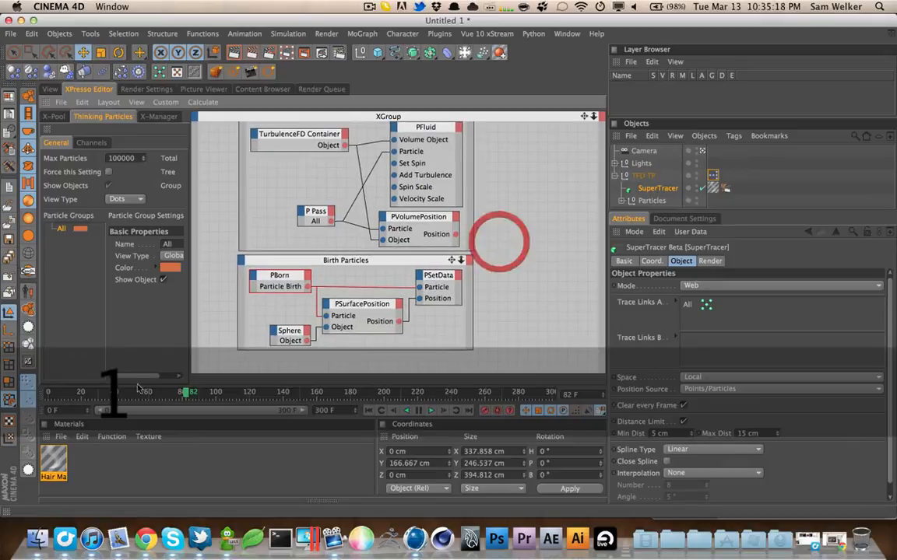
pyautogui.click(280, 281)
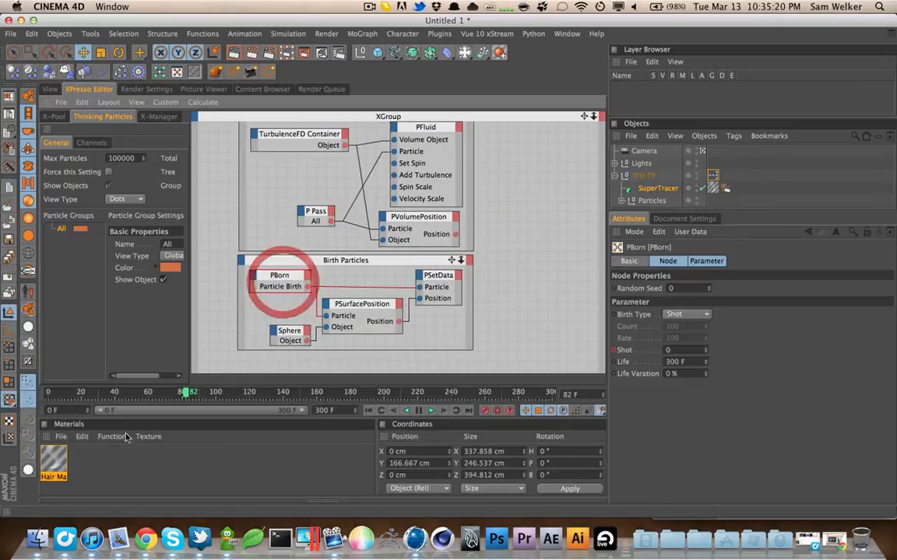
pyautogui.hotkey('shift', 'F3')
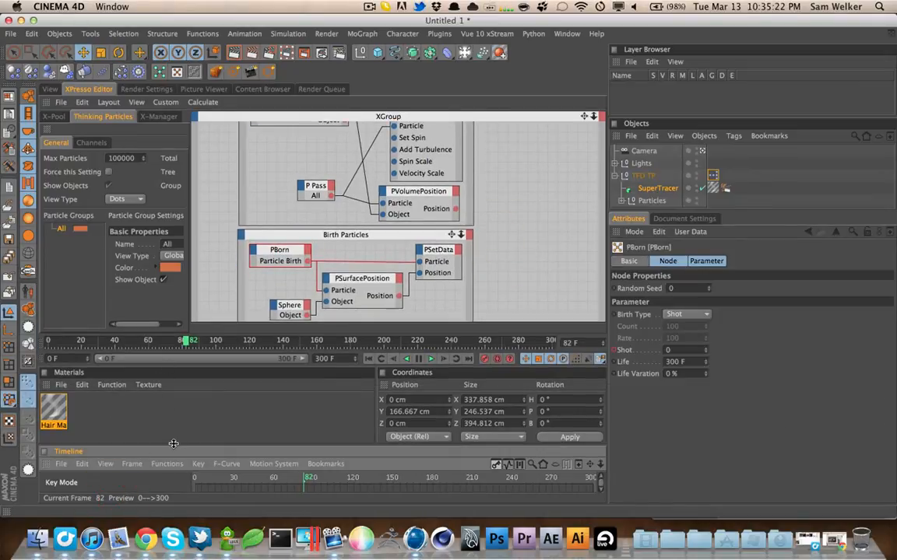
pyautogui.moveTo(174, 442); pyautogui.dragTo(244, 212)
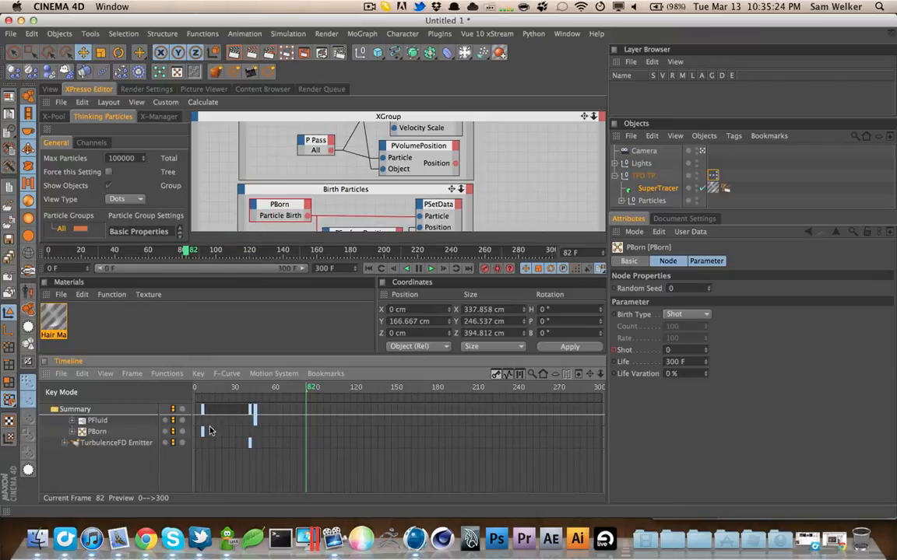
# Set the PBorn shot keyframe at frame 5 to a value of 500 and close the Timeline
pyautogui.press('2')
pyautogui.moveTo(210, 431); pyautogui.dragTo(597, 430)
pyautogui.press('1')
pyautogui.press('2')
pyautogui.moveTo(468, 438); pyautogui.dragTo(751, 456)
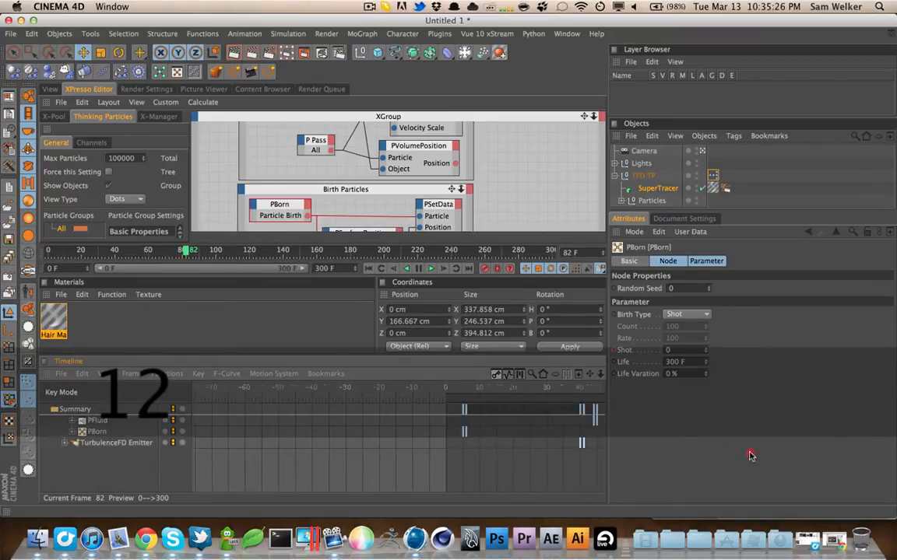
pyautogui.moveTo(475, 460); pyautogui.dragTo(716, 444)
pyautogui.press('1')
pyautogui.press('2')
pyautogui.moveTo(564, 445); pyautogui.dragTo(754, 427)
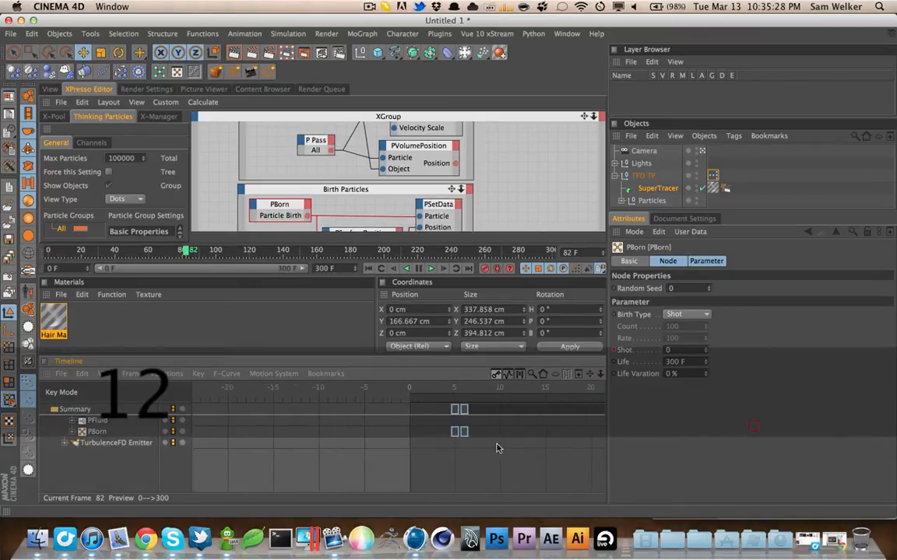
pyautogui.click(465, 434)
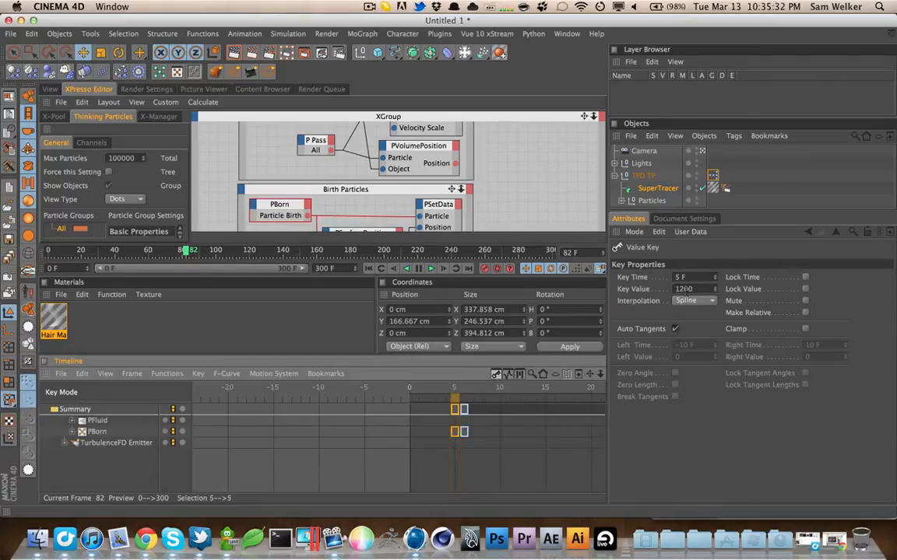
pyautogui.doubleClick(682, 289)
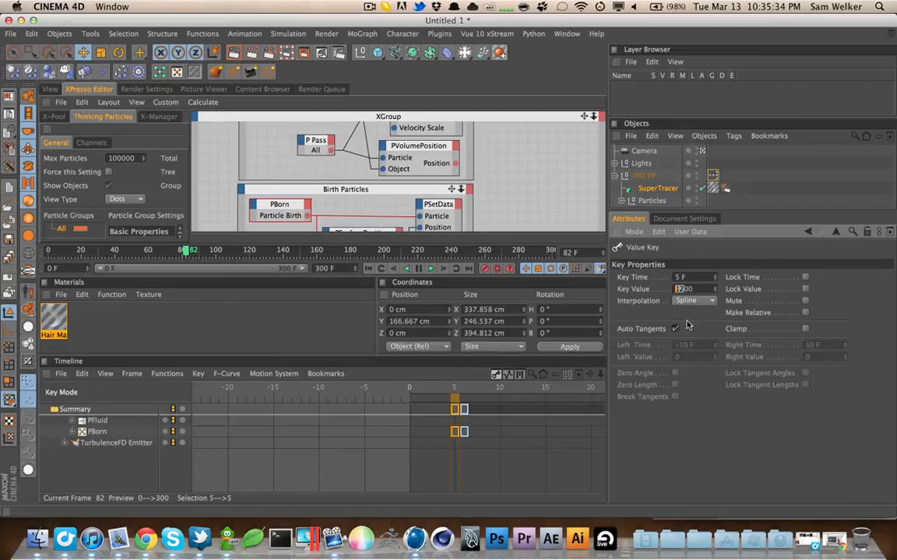
pyautogui.write('500')
pyautogui.press('Tab')
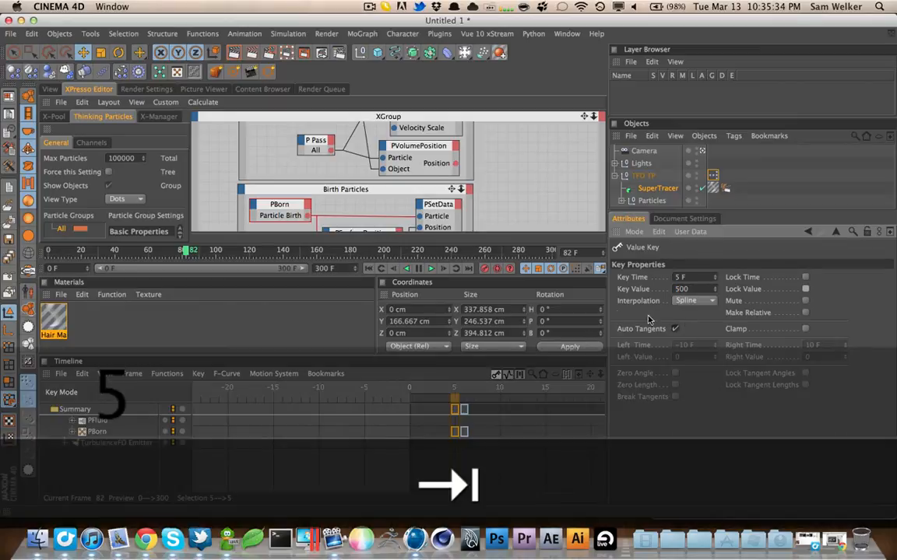
pyautogui.keyDown('super'); pyautogui.click(47, 377); pyautogui.keyUp('super')
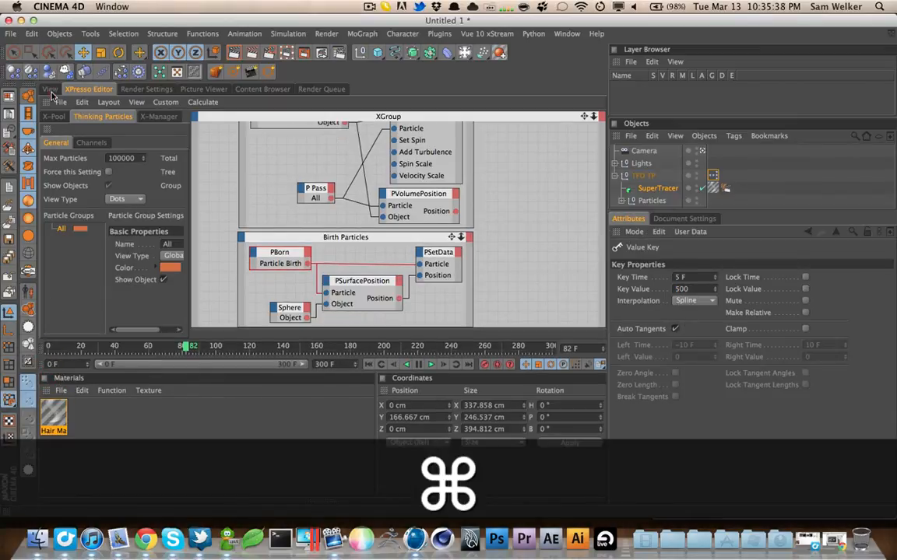
# Return to the perspective view, rewind the animation to frame 0 and reposition the camera around the particle emitter
pyautogui.click(49, 89)
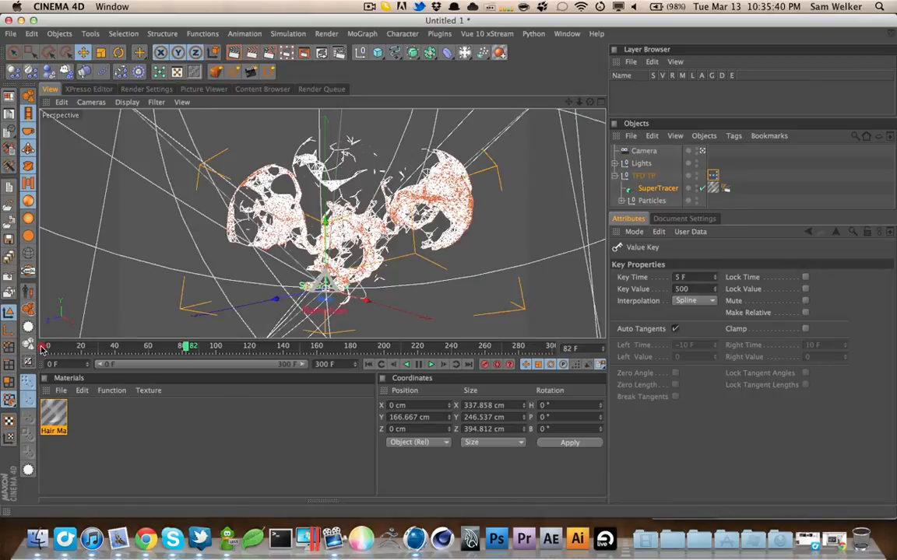
pyautogui.click(45, 347)
pyautogui.moveTo(50, 350); pyautogui.dragTo(4, 354)
pyautogui.press('1')
pyautogui.moveTo(402, 288); pyautogui.dragTo(413, 226)
pyautogui.press('3')
pyautogui.press('2')
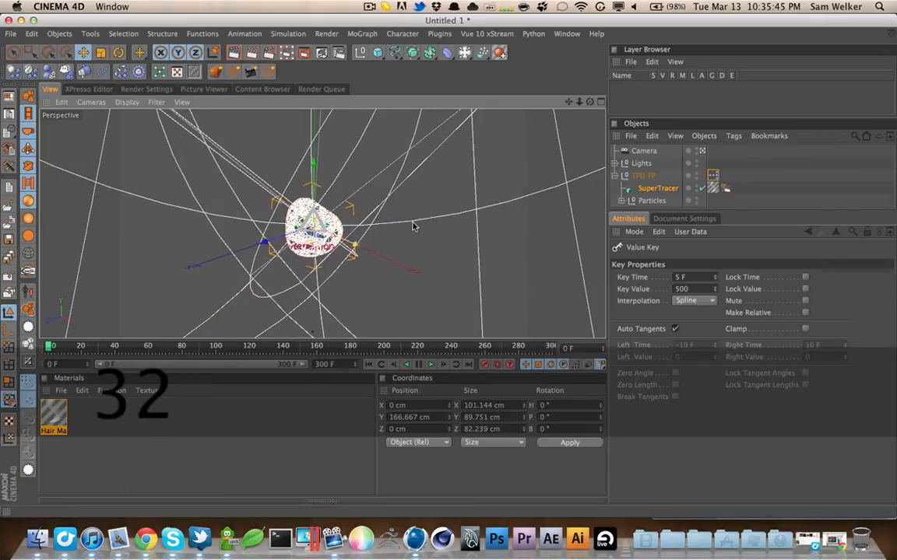
# Set the camera's focal length to 50 and its aperture width to 36, and pull the camera back from the emitter
pyautogui.click(651, 151)
pyautogui.doubleClick(723, 300)
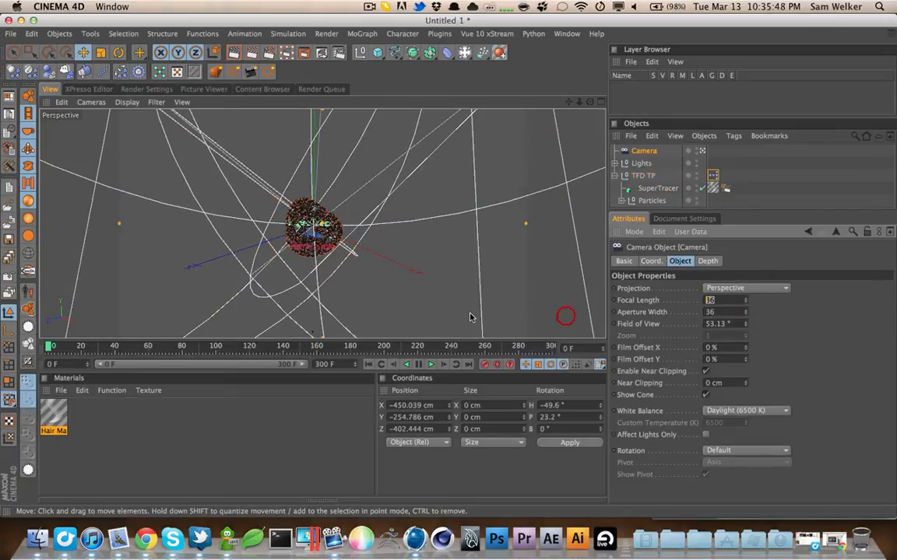
pyautogui.write('50')
pyautogui.press('Tab')
pyautogui.write('2')
pyautogui.press('Tab')
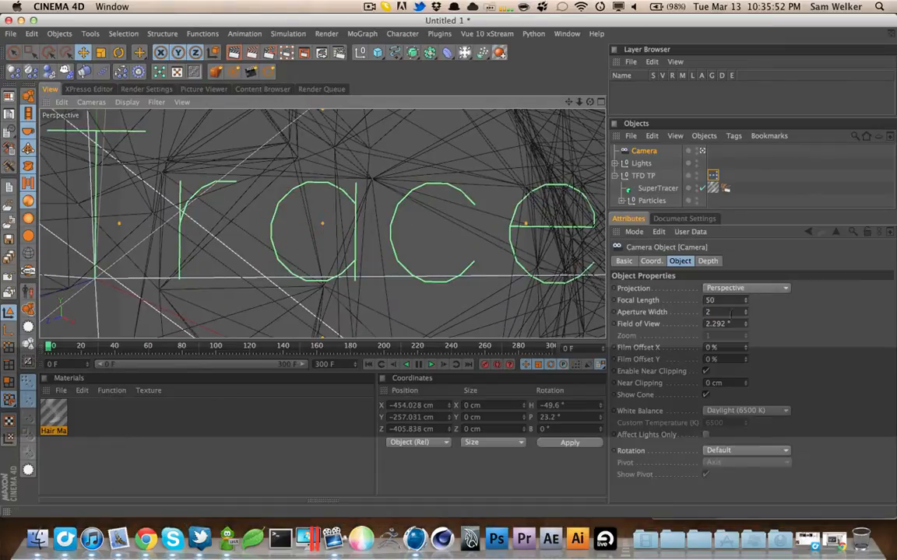
pyautogui.moveTo(731, 315); pyautogui.dragTo(621, 310)
pyautogui.write('36')
pyautogui.click(806, 191)
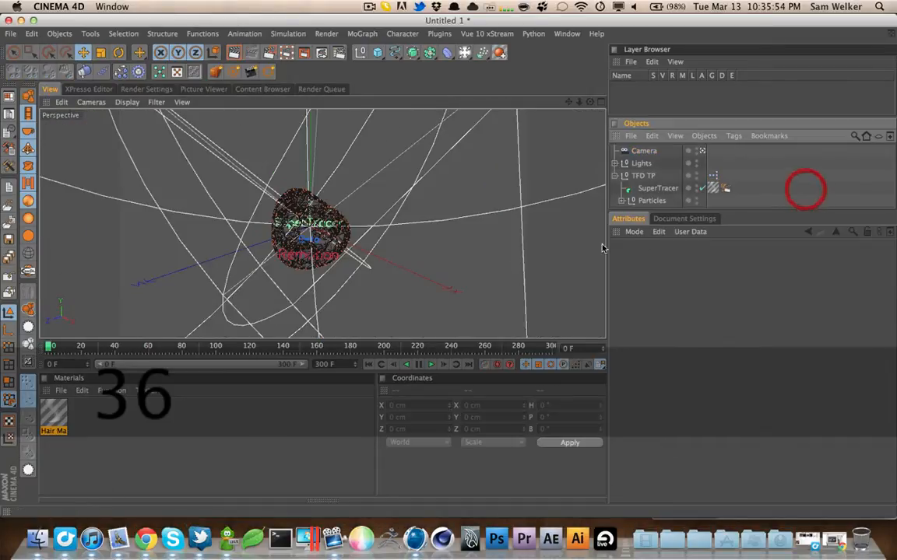
pyautogui.press('2')
pyautogui.moveTo(385, 243); pyautogui.dragTo(89, 290)
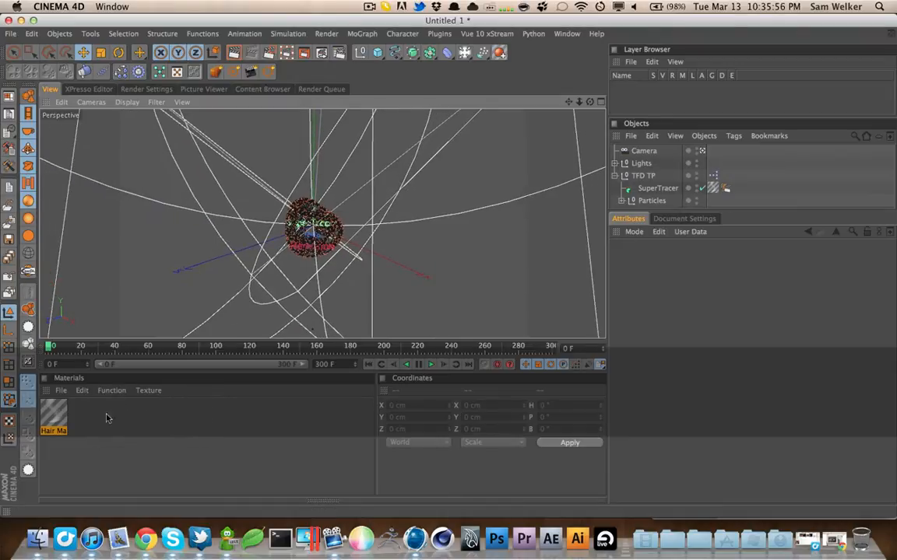
# Scrub the animation to frame 62, reframe the hair web in the camera and render a preview in the viewport
pyautogui.moveTo(50, 345); pyautogui.dragTo(412, 371)
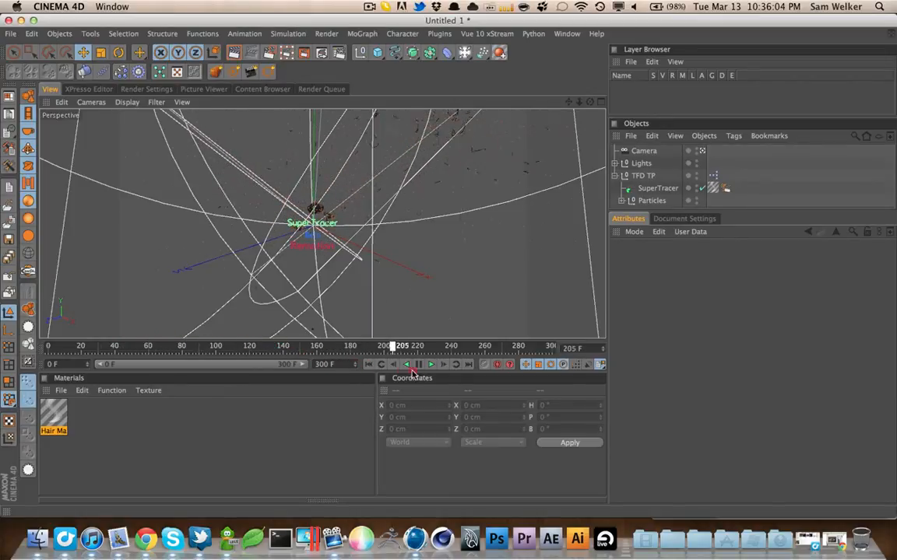
pyautogui.click(87, 348)
pyautogui.moveTo(115, 349); pyautogui.dragTo(154, 346)
pyautogui.press('1')
pyautogui.moveTo(301, 260); pyautogui.dragTo(285, 309)
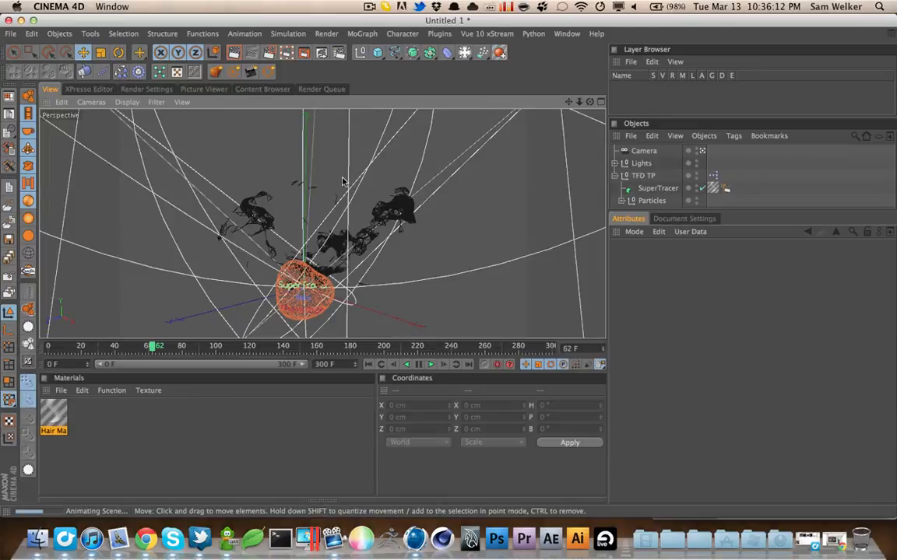
pyautogui.press('super+r')
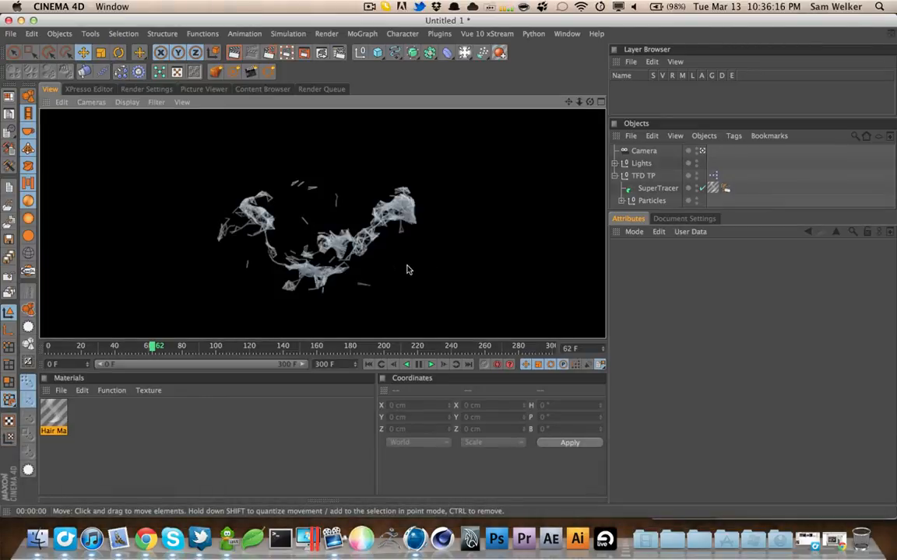
# Set the SuperTracer's minimum distance to 2.5 cm and its maximum distance to 20 cm
pyautogui.click(654, 188)
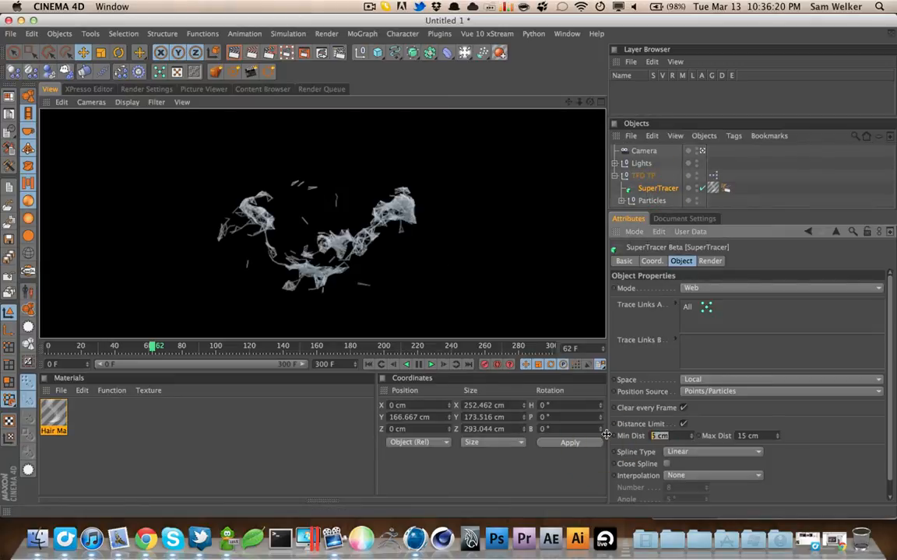
pyautogui.write('2.5')
pyautogui.press('Return')
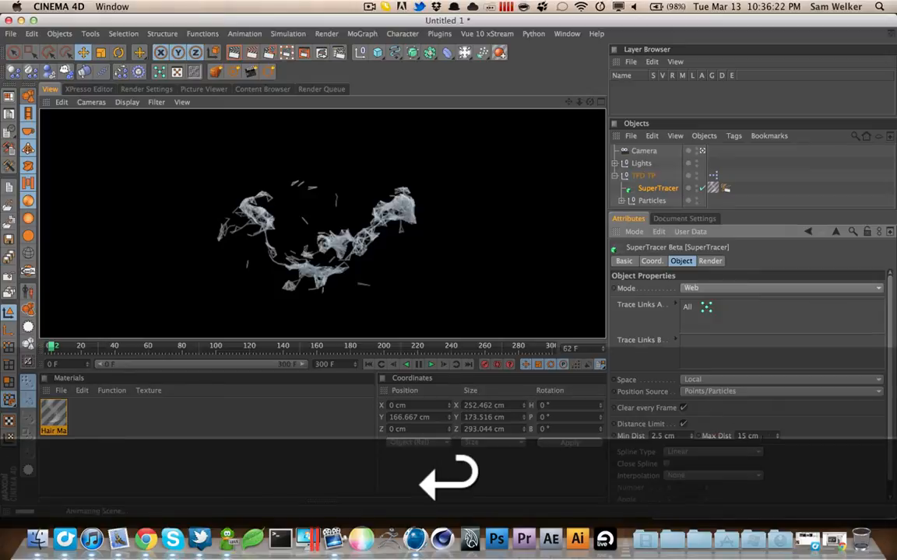
pyautogui.write('20')
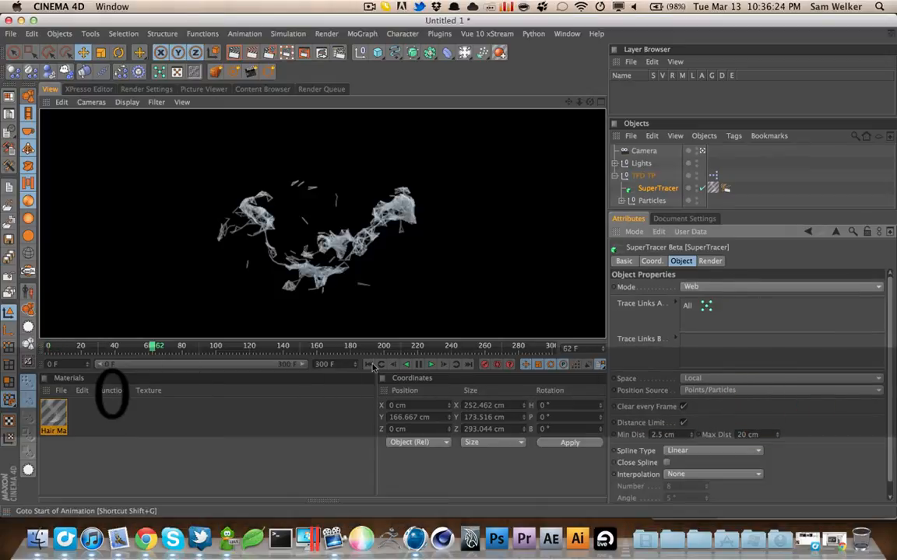
# Replay the animation from the start, stop at frame 70 and render the updated hair web in the viewport
pyautogui.click(373, 367)
pyautogui.click(430, 364)
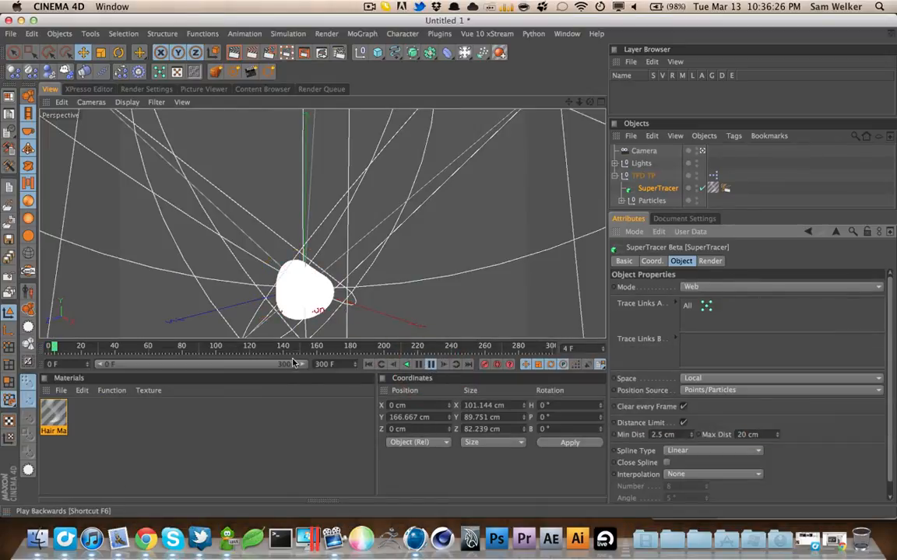
pyautogui.press('Escape')
pyautogui.click(114, 347)
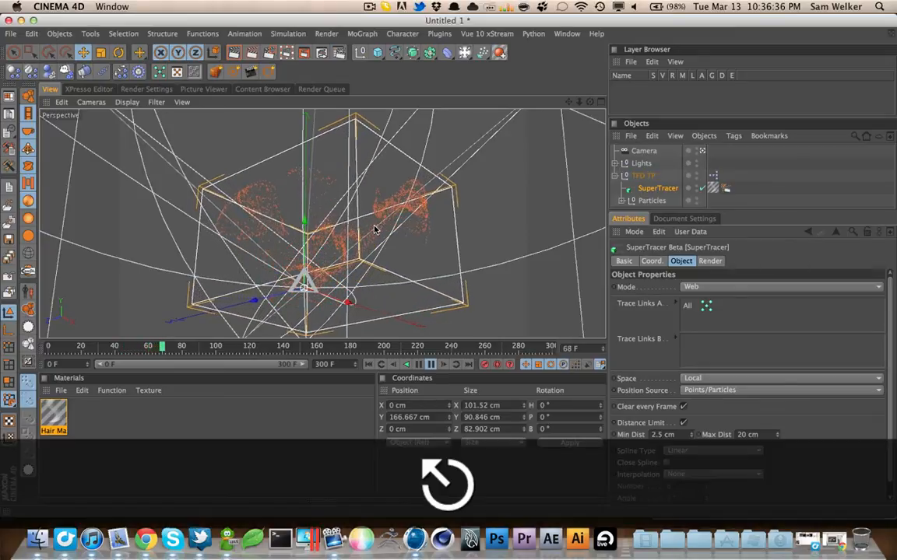
pyautogui.press('super+r')
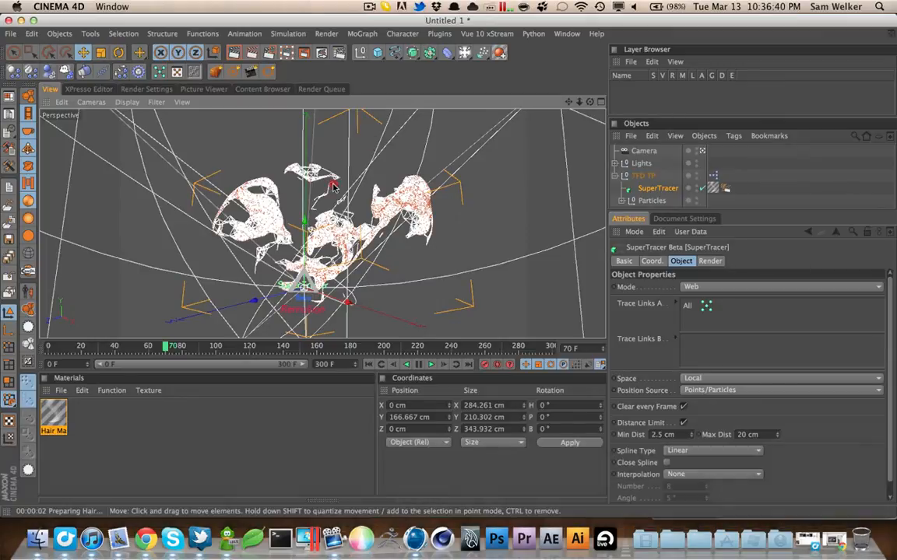
pyautogui.moveTo(372, 172); pyautogui.dragTo(336, 200)
pyautogui.press('super+z')
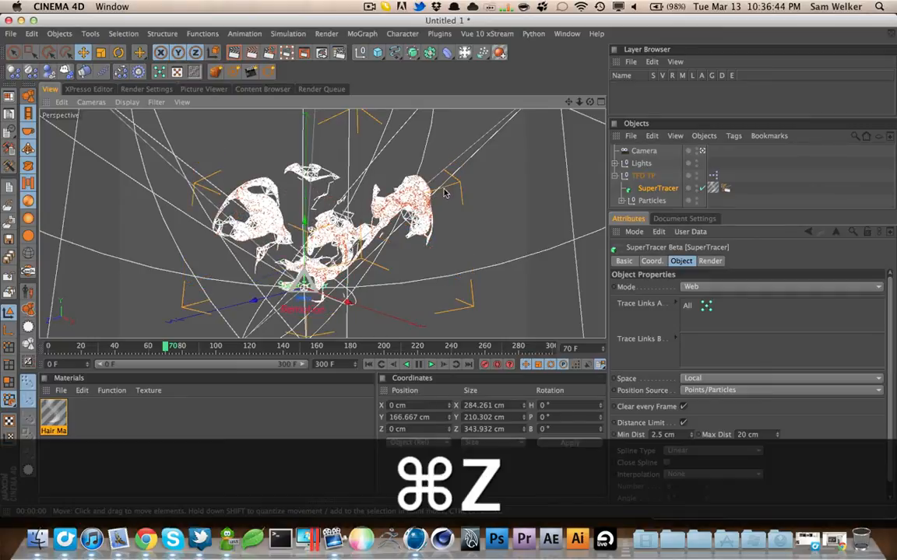
pyautogui.press('super+r')
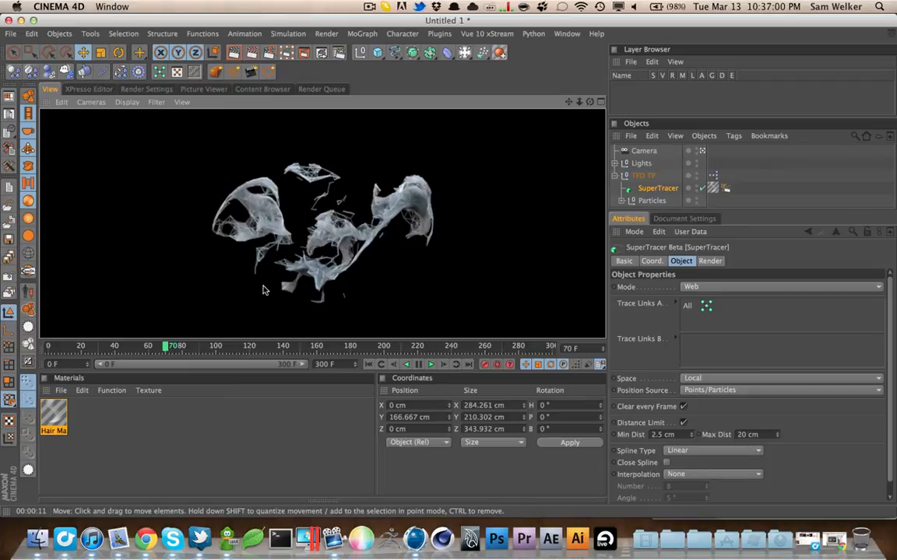
# Enable saving of the regular image in the render settings and create an output folder named tfdtp2 inside TFD
pyautogui.click(141, 90)
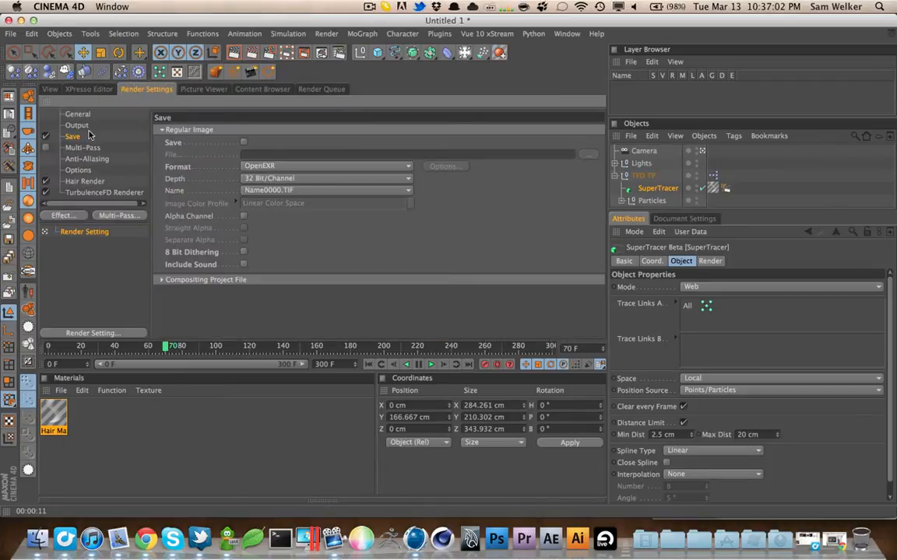
pyautogui.click(244, 142)
pyautogui.click(587, 154)
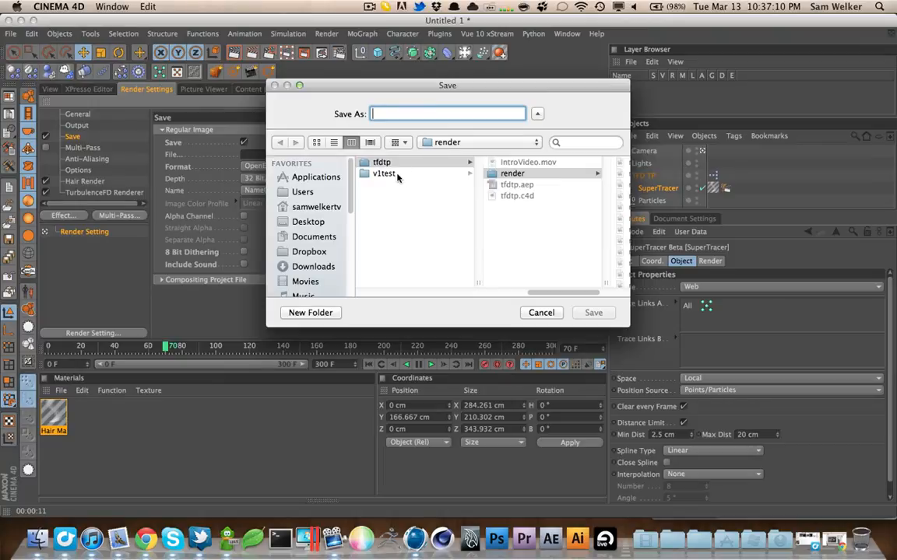
pyautogui.click(400, 191)
pyautogui.click(308, 313)
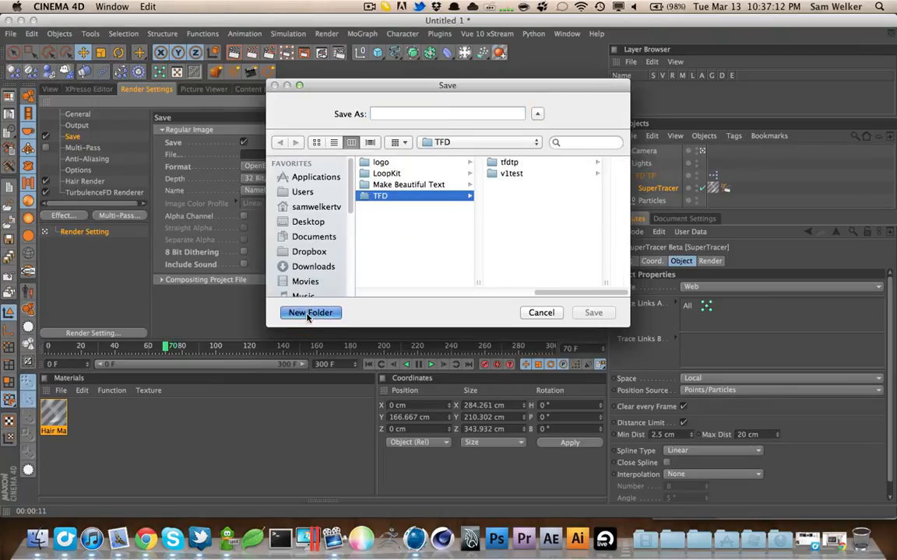
pyautogui.write('tfdtp')
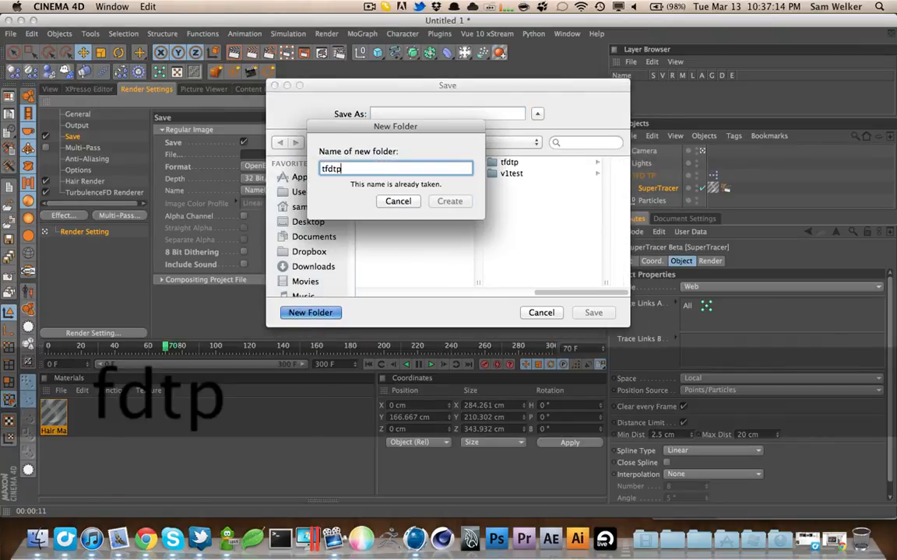
pyautogui.write('2')
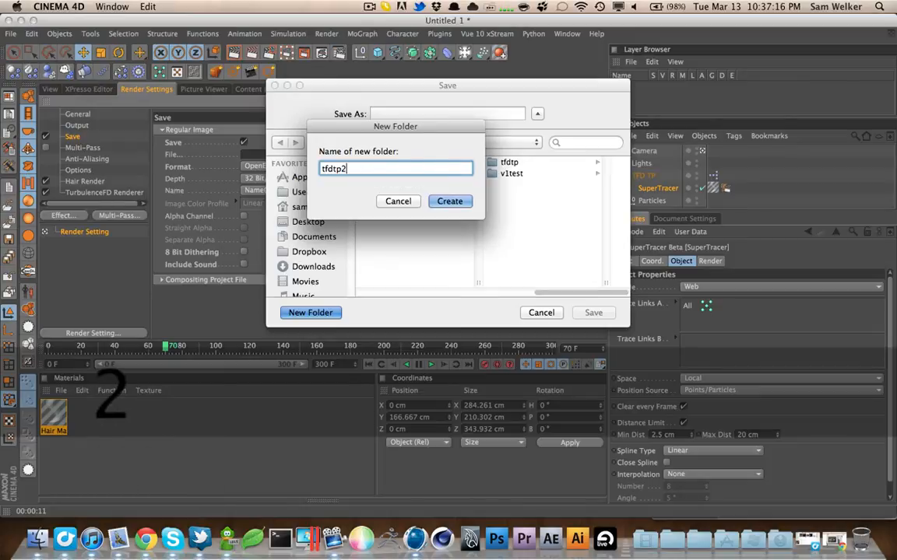
pyautogui.press('Return')
# Set the render output file to tfdtp2 inside the tfdtp2 folder
pyautogui.click(518, 174)
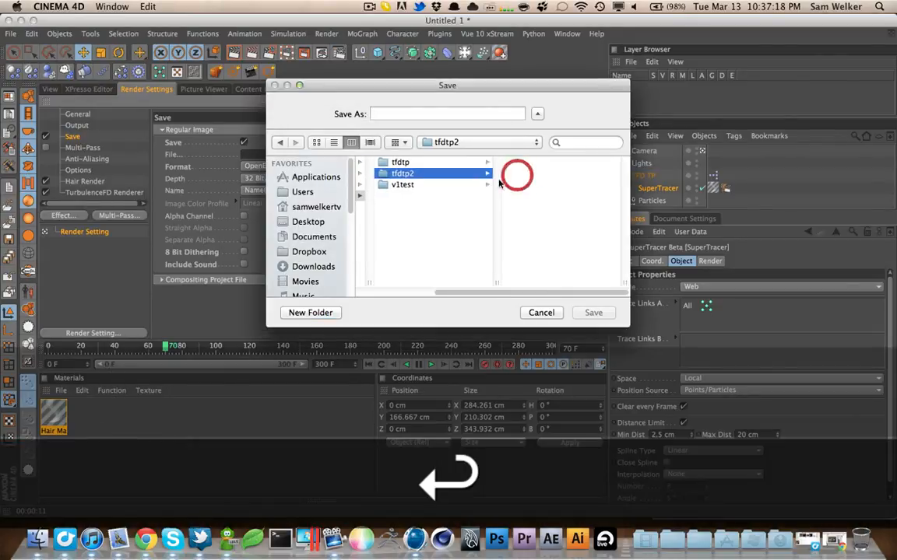
pyautogui.click(426, 113)
pyautogui.write('tfdtp2')
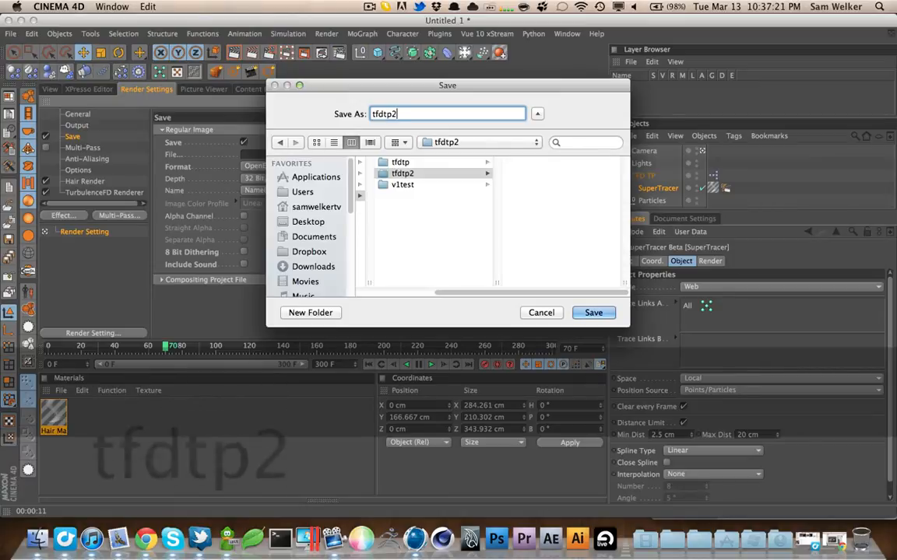
pyautogui.press('Return')
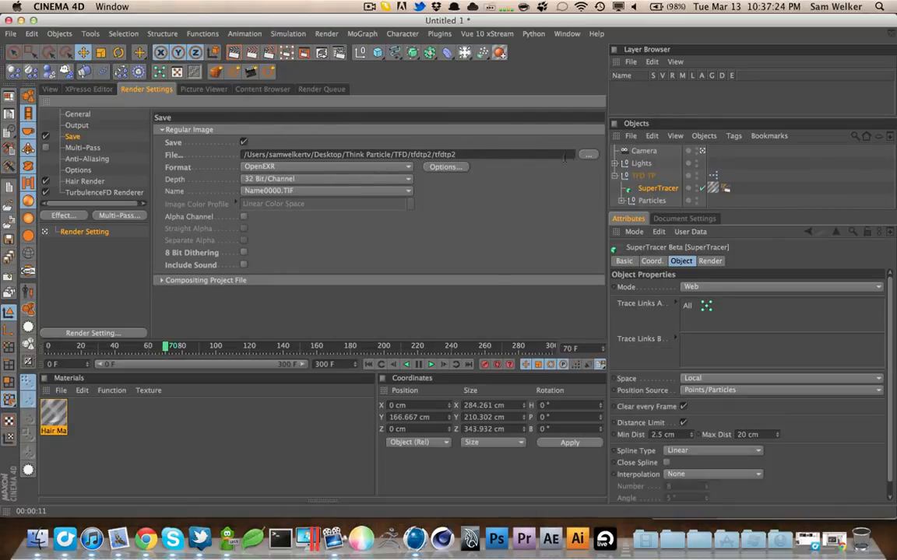
# Create a folder named render inside tfdtp2 and set the render output file in it to render01
pyautogui.click(589, 161)
pyautogui.click(309, 312)
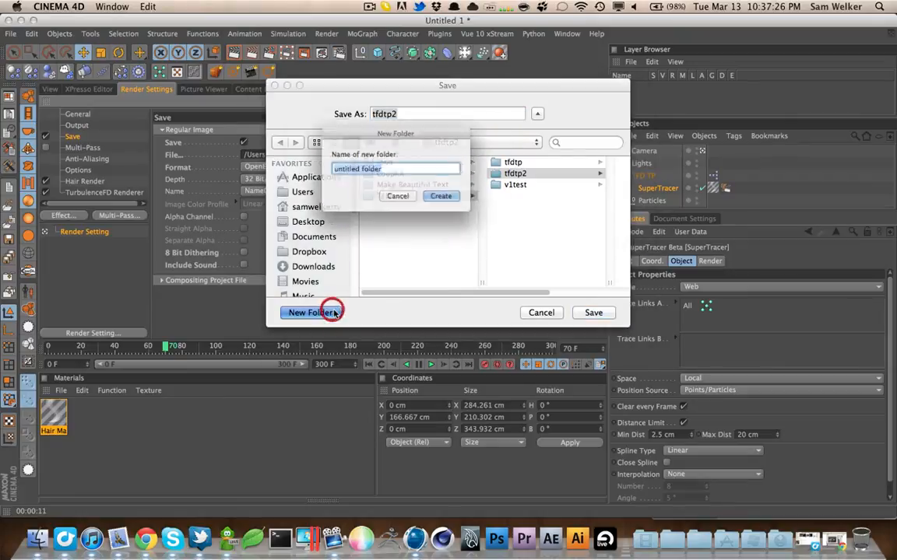
pyautogui.write('render')
pyautogui.press('Return')
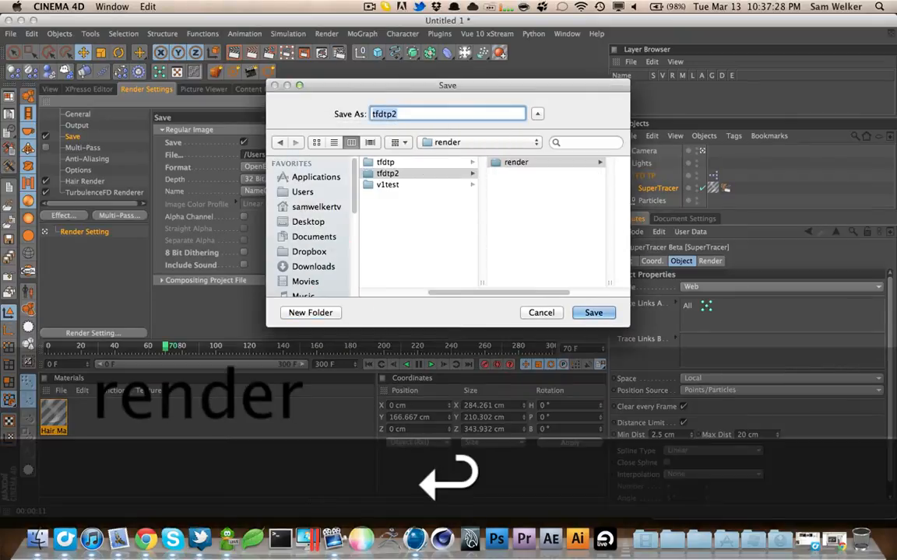
pyautogui.write('render01')
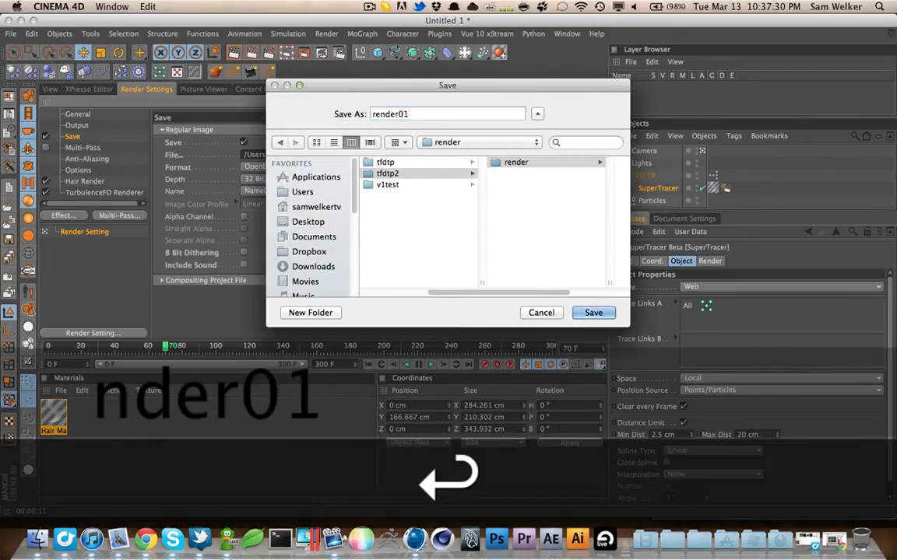
pyautogui.press('Return')
# Save the project as tfdtp2.c4d inside the tfdtp2 folder
pyautogui.press('super+s')
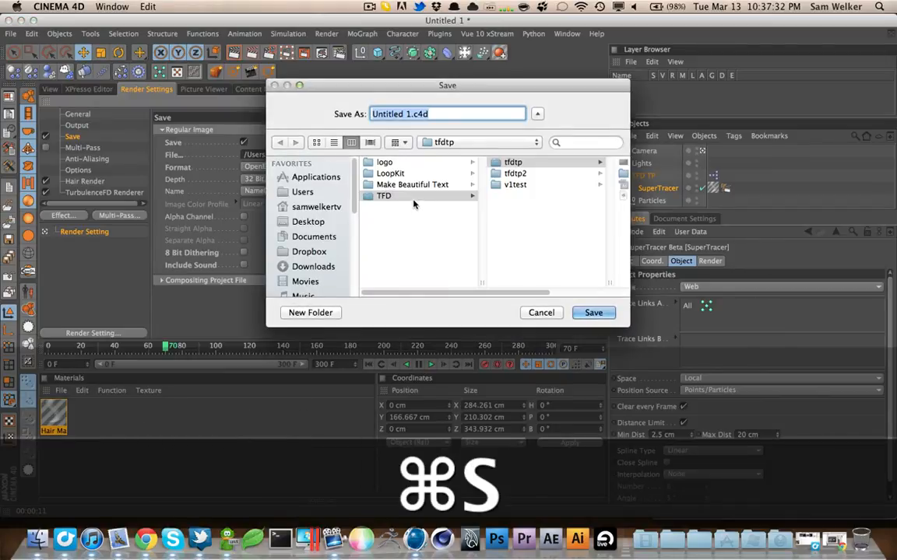
pyautogui.click(520, 174)
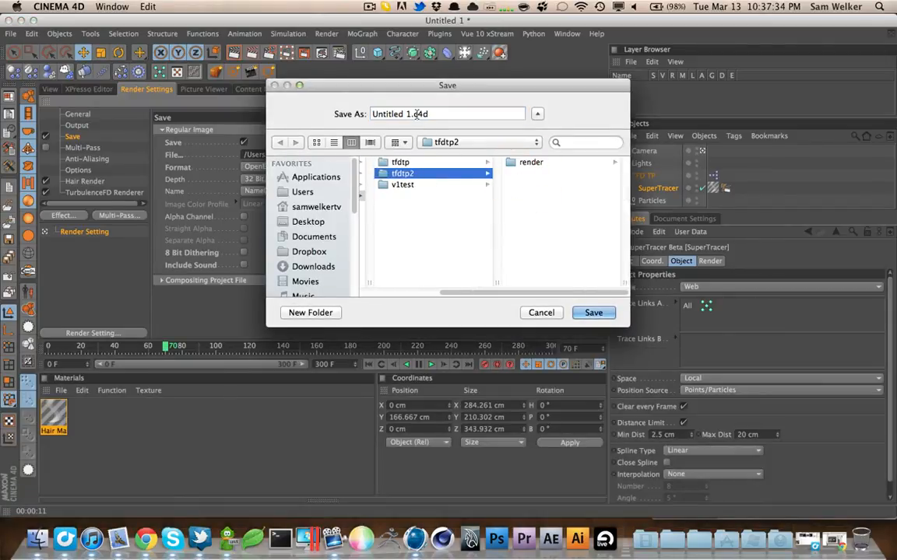
pyautogui.click(390, 116)
pyautogui.write('tfdtp2')
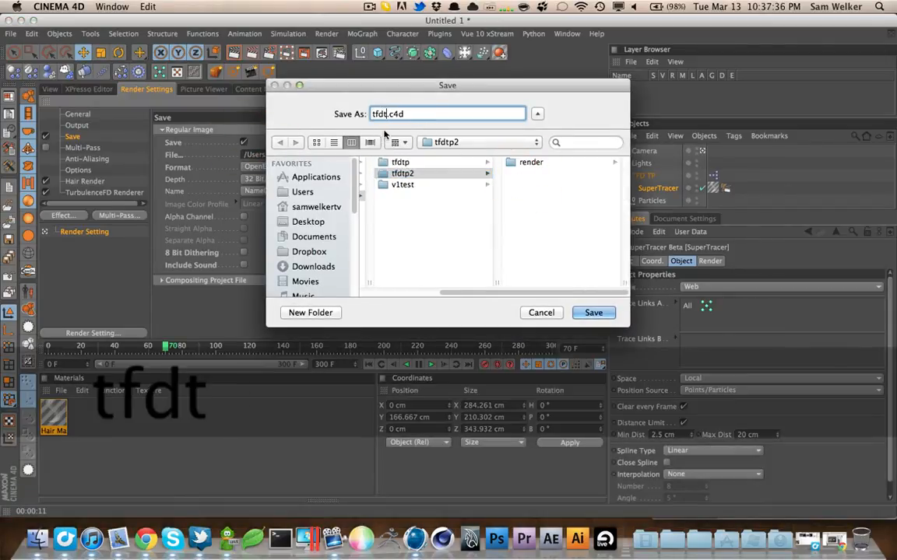
pyautogui.click(573, 313)
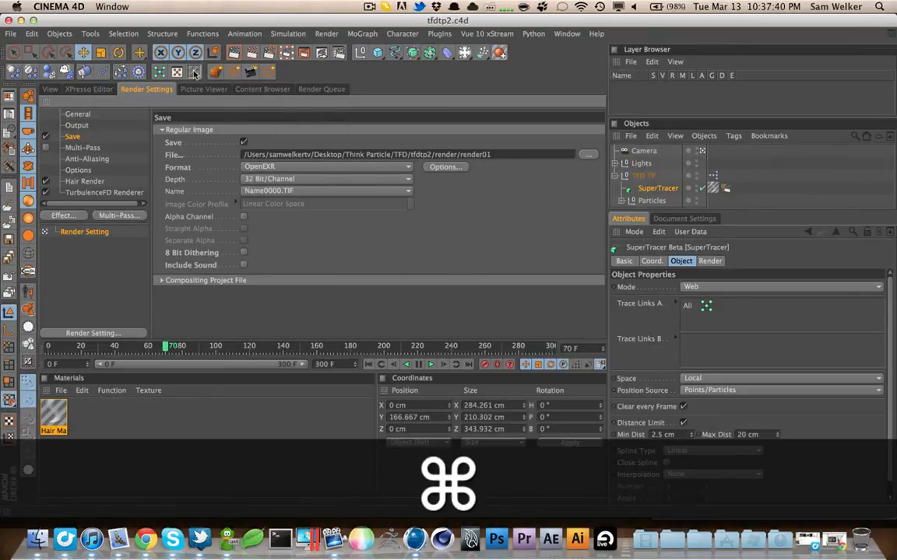
# Render the current frame to the Picture Viewer and inspect the hair web enlarged at 100%
pyautogui.click(269, 52)
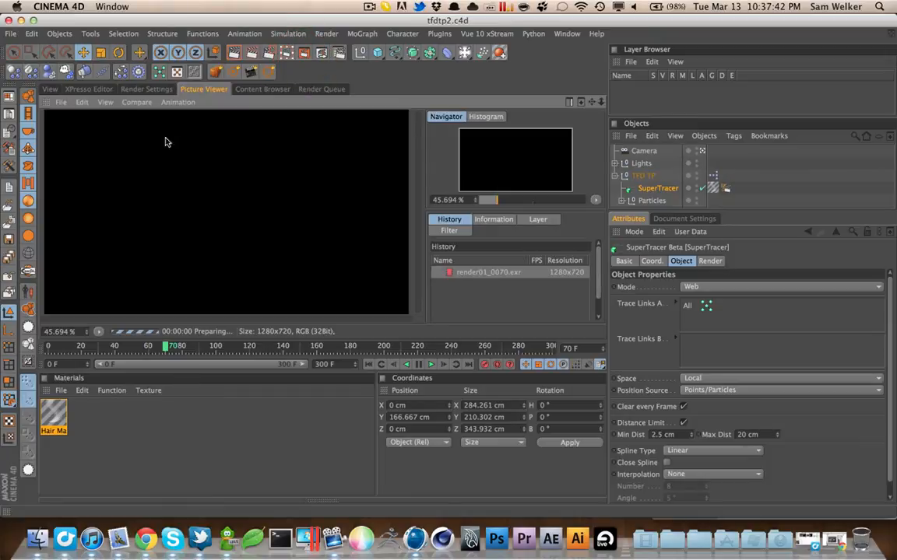
pyautogui.hotkey('ctrl', 'Tab')
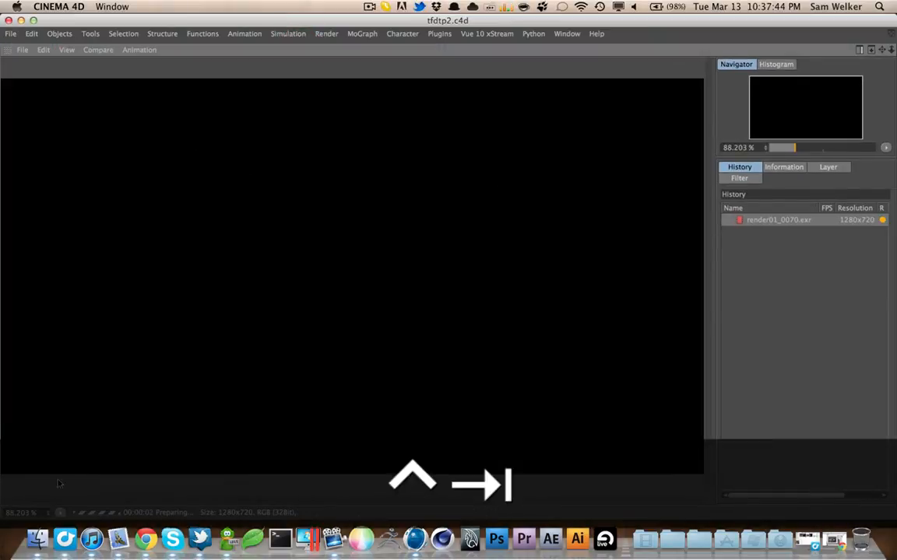
pyautogui.click(59, 484)
pyautogui.click(102, 460)
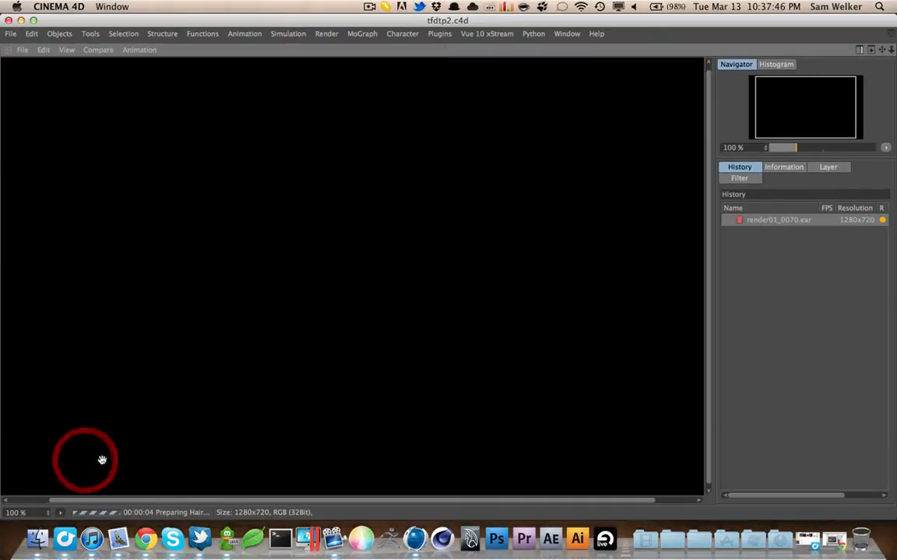
pyautogui.press('ctrl')
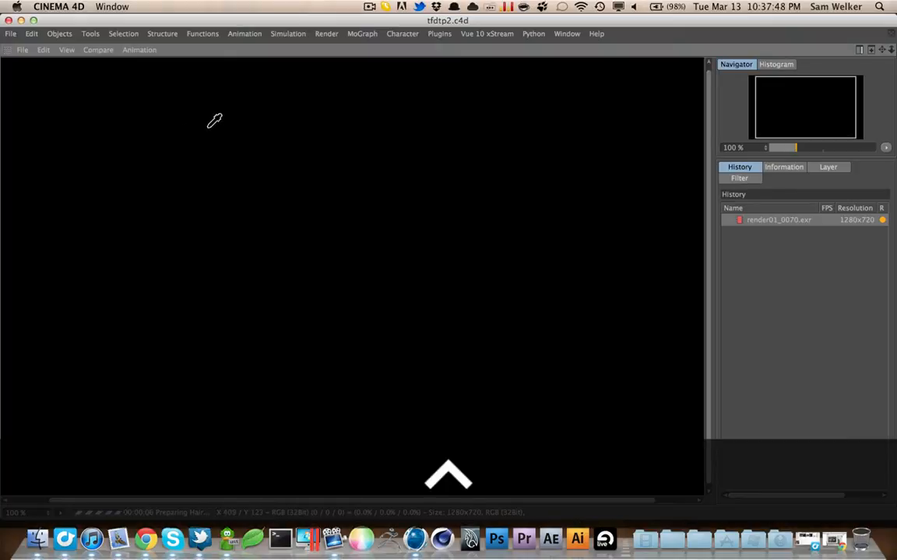
pyautogui.hotkey('ctrl', 'Tab')
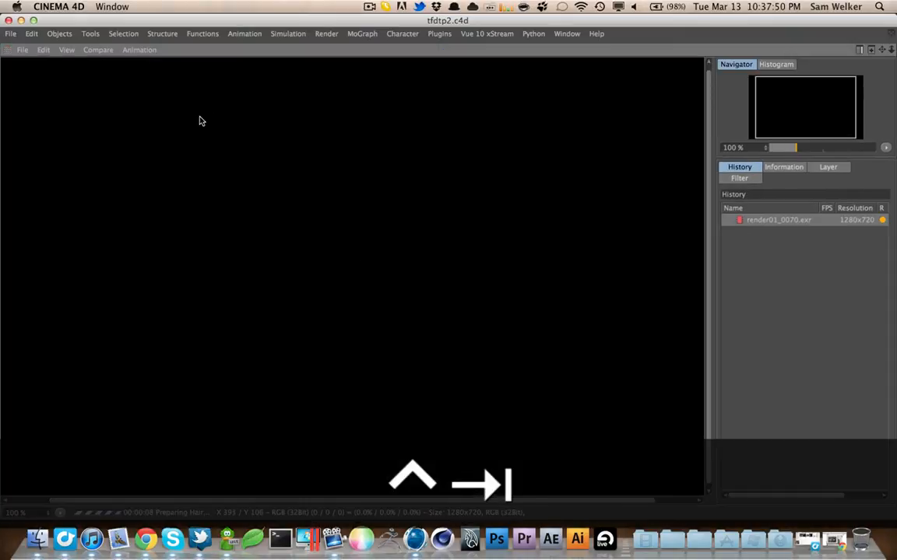
pyautogui.hotkey('ctrl', 'Tab')
pyautogui.hotkey('ctrl', 'Tab')
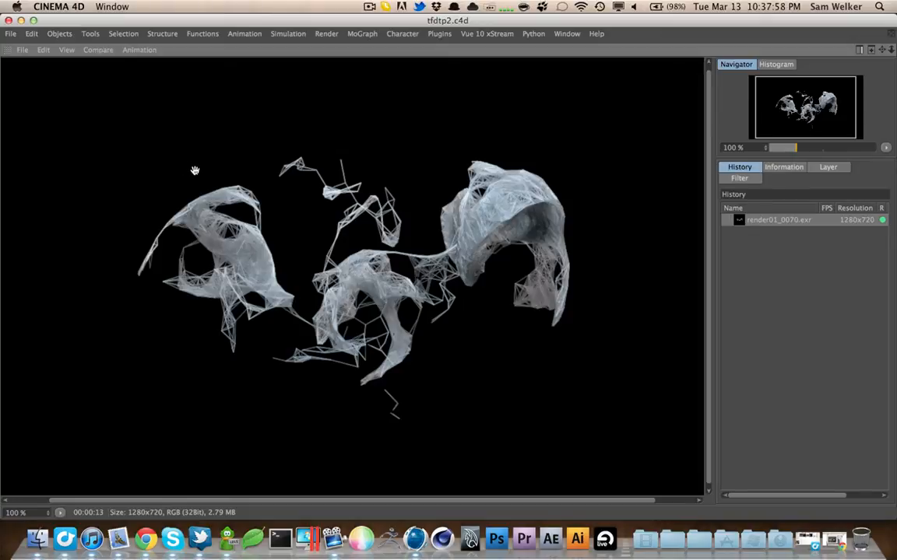
pyautogui.press('ctrl')
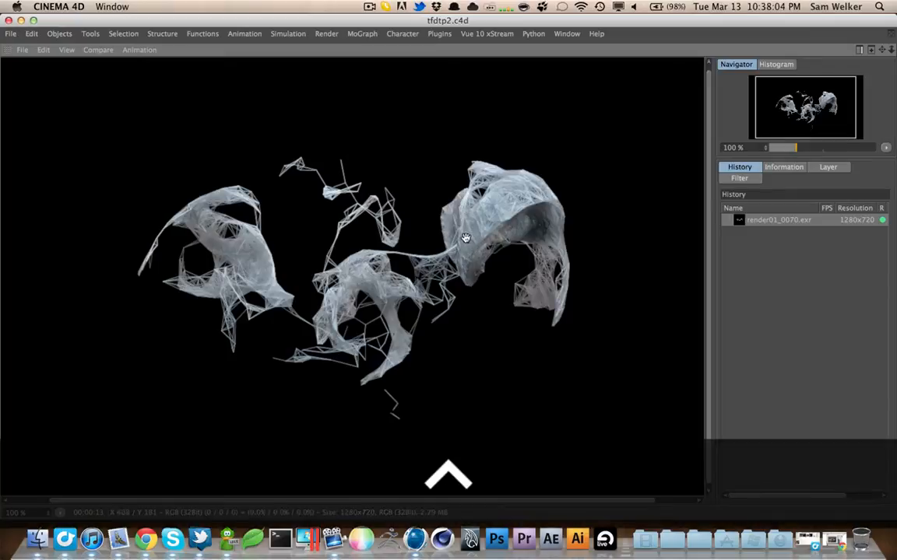
pyautogui.hotkey('ctrl', 'Tab')
# Set the output frame range to the whole animation, frames 0 to 300, and start rendering it to the Picture Viewer
pyautogui.click(132, 91)
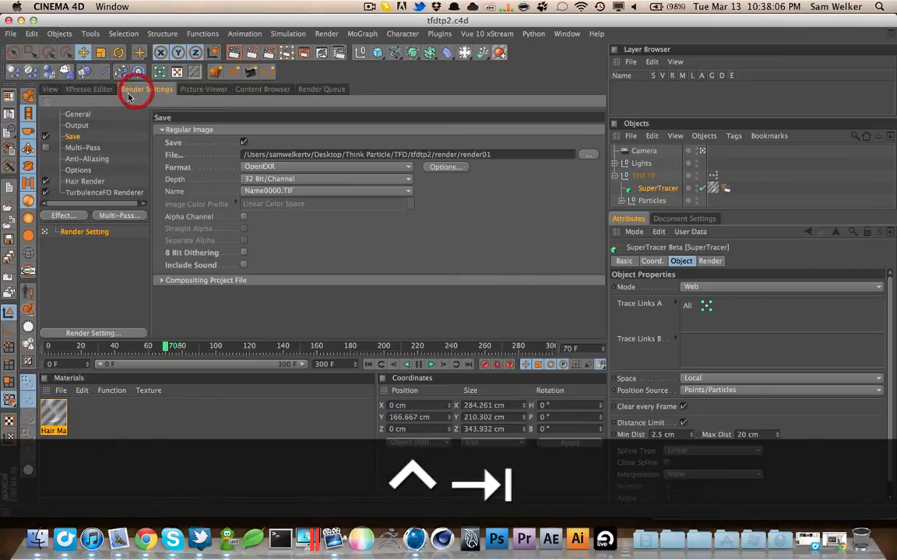
pyautogui.click(77, 125)
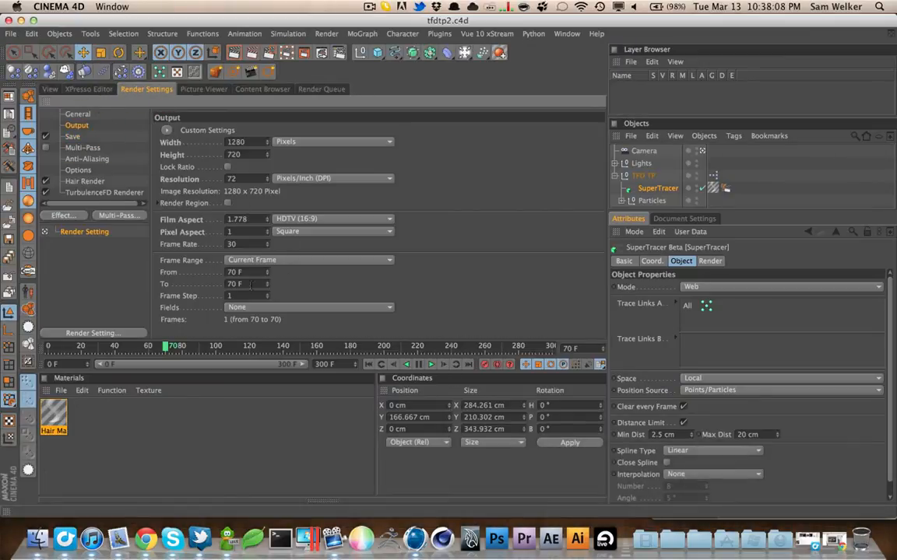
pyautogui.click(248, 259)
pyautogui.click(257, 298)
pyautogui.hotkey('shift', 'r')
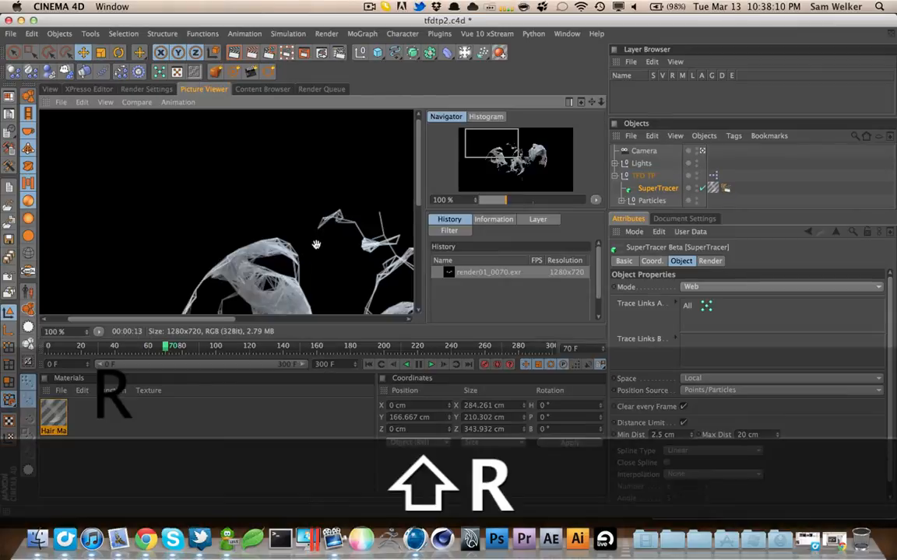
# Check the rendering frames in the enlarged Picture Viewer, collapse the render01 sequence in the history and save the project
pyautogui.hotkey('ctrl', 'Tab')
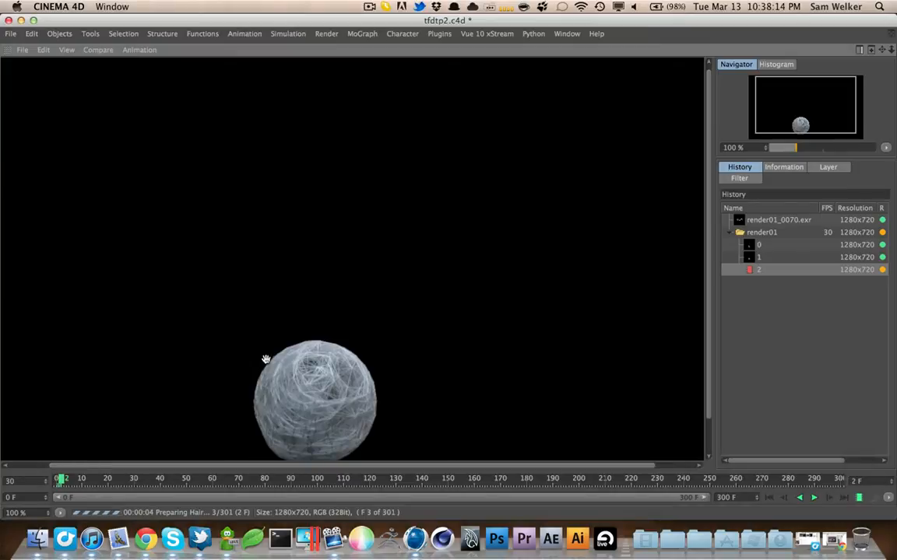
pyautogui.moveTo(310, 351); pyautogui.dragTo(315, 320)
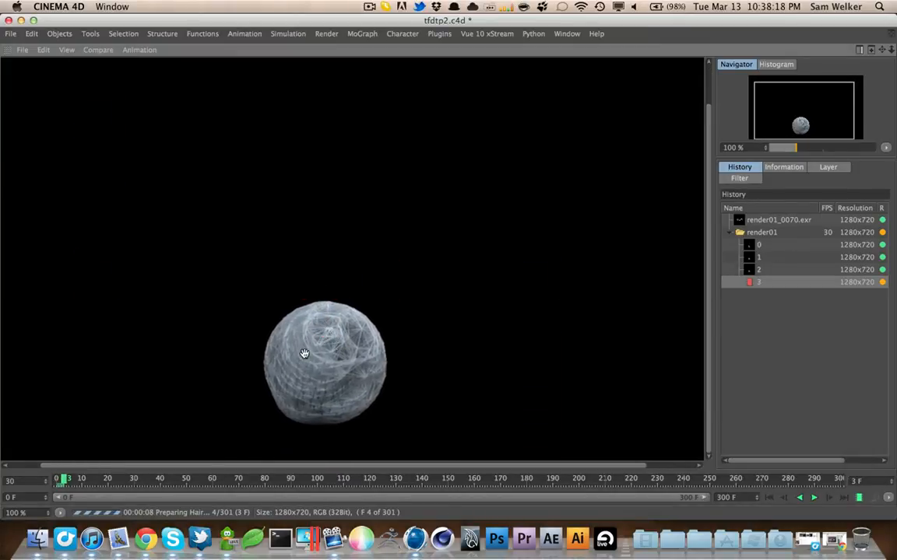
pyautogui.click(729, 233)
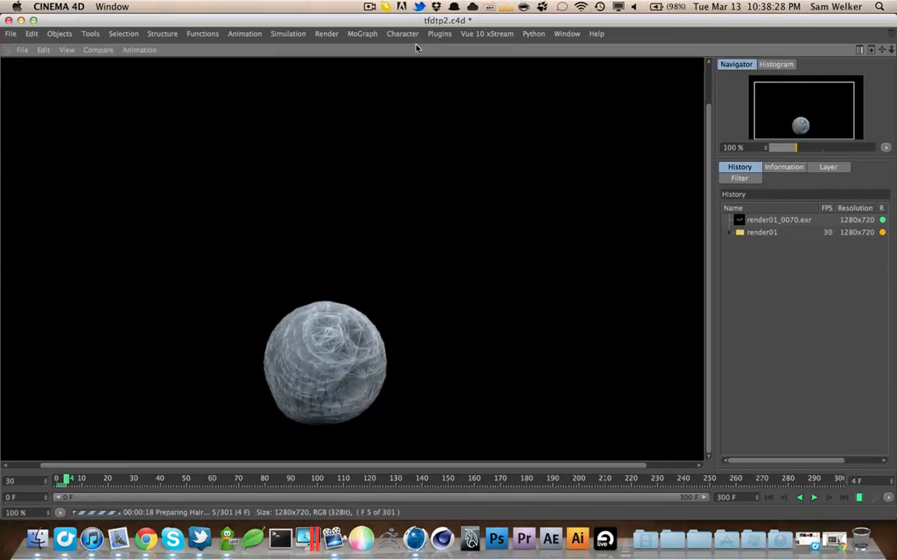
pyautogui.press('super+s')
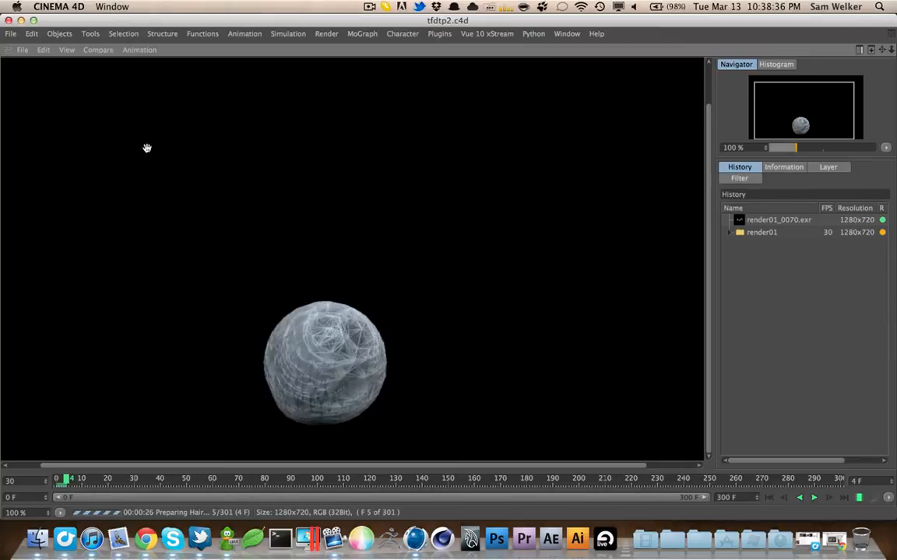
pyautogui.hotkey('ctrl', 'Tab')
pyautogui.click(87, 89)
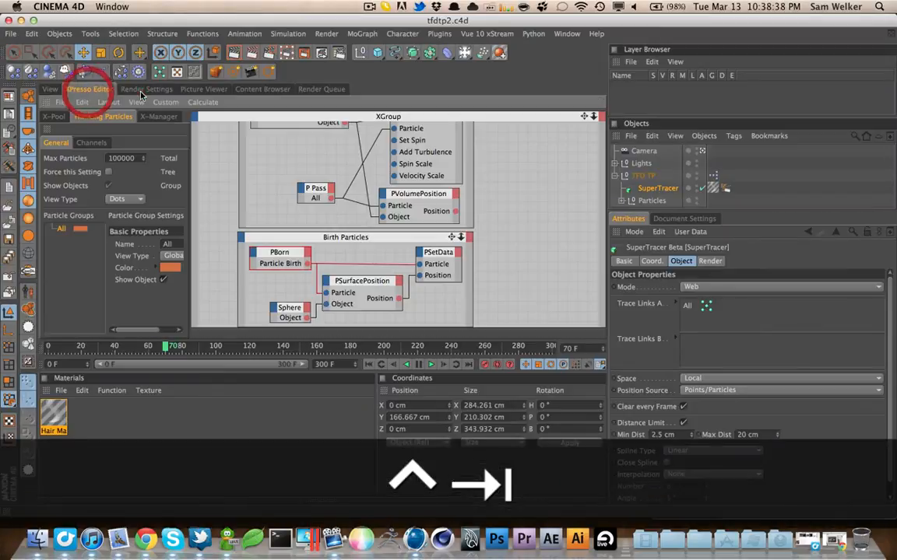
pyautogui.click(144, 88)
pyautogui.click(50, 89)
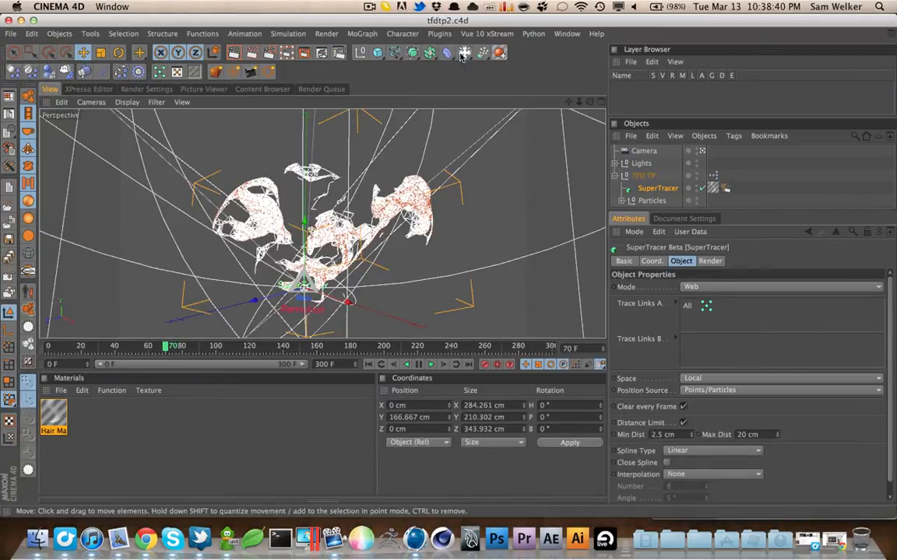
pyautogui.click(369, 7)
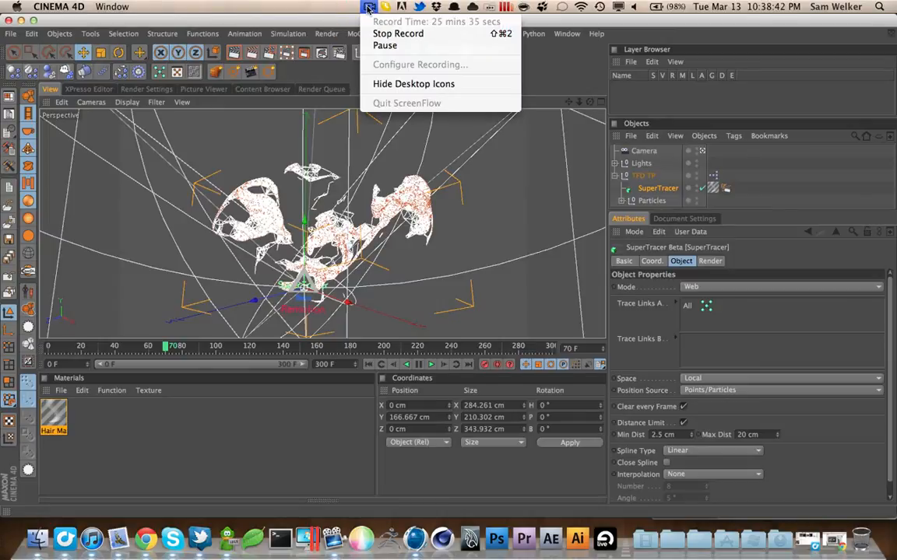
pyautogui.click(309, 21)
# Review the XPresso graph full-window and expand the TP Helper operators under Thinking Particles in the X-Pool
pyautogui.click(87, 89)
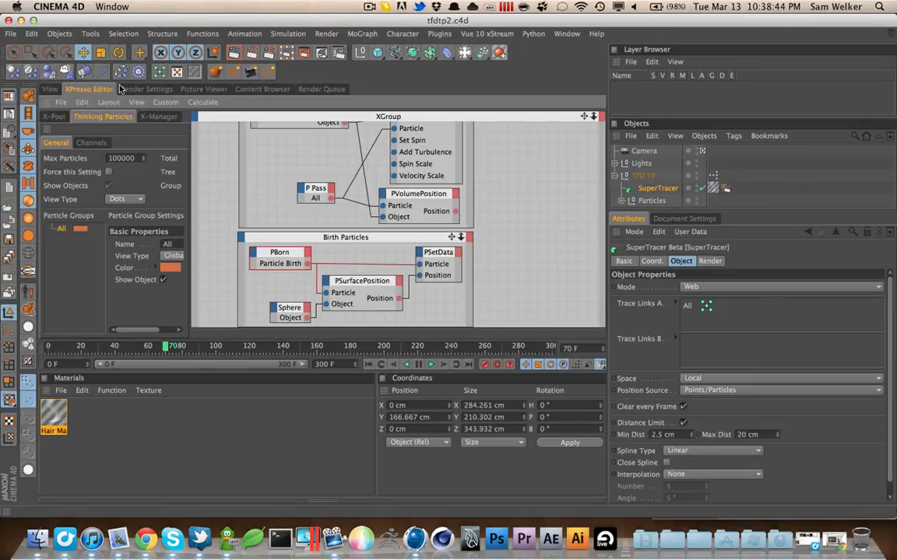
pyautogui.hotkey('ctrl', 'Tab')
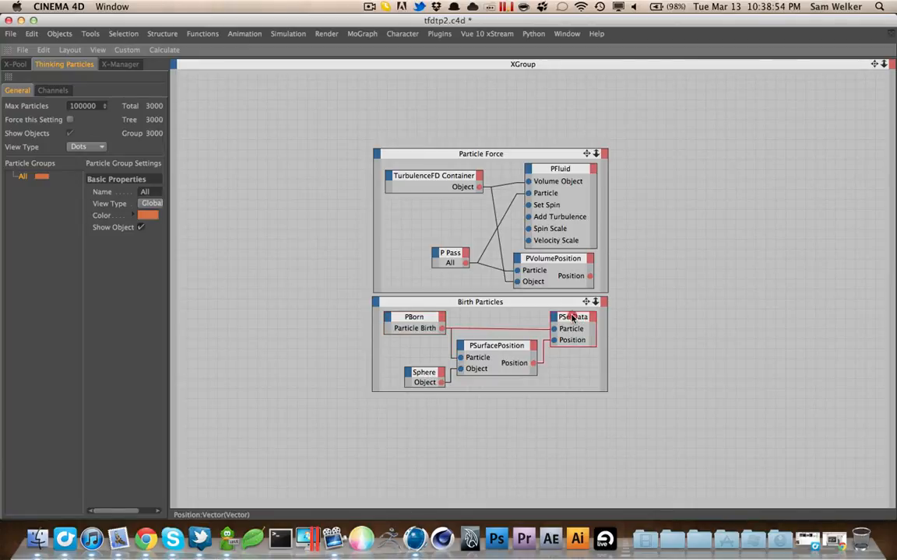
pyautogui.moveTo(571, 319); pyautogui.dragTo(573, 319)
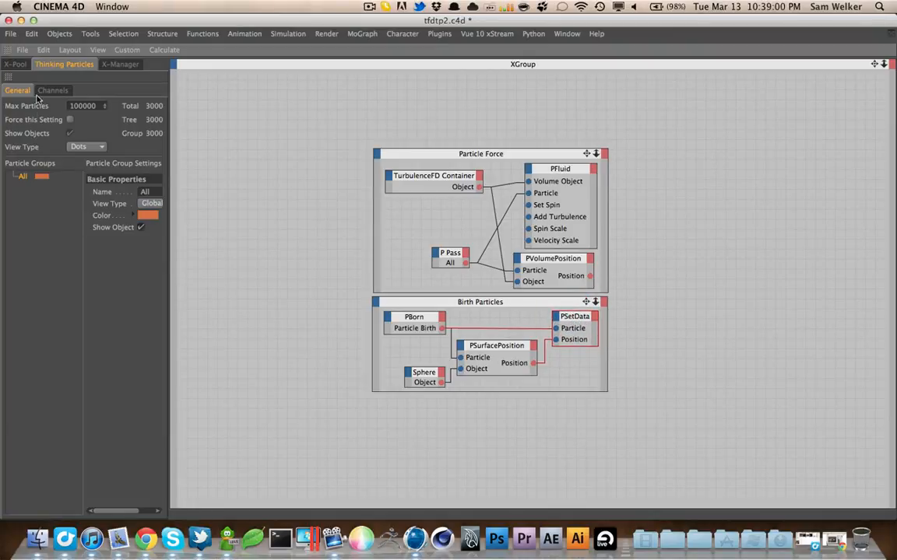
pyautogui.click(15, 63)
pyautogui.click(19, 148)
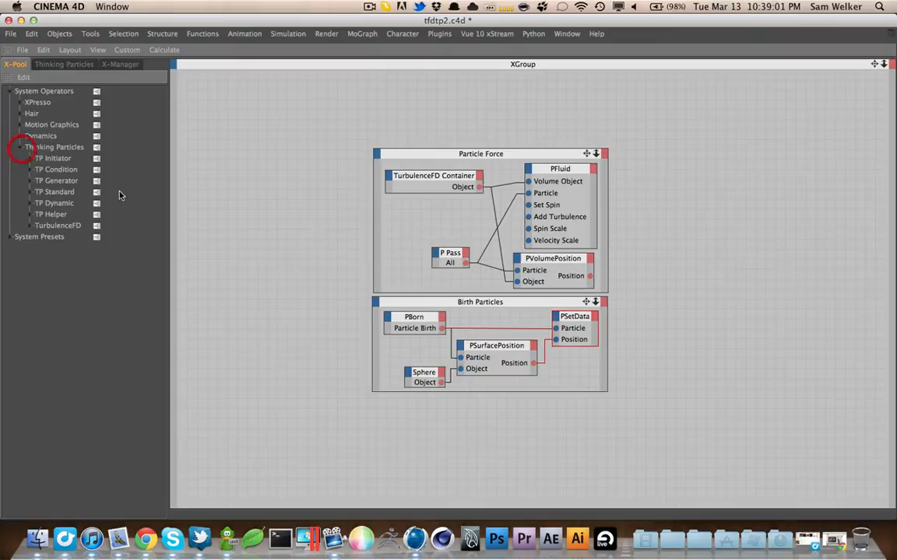
pyautogui.click(30, 214)
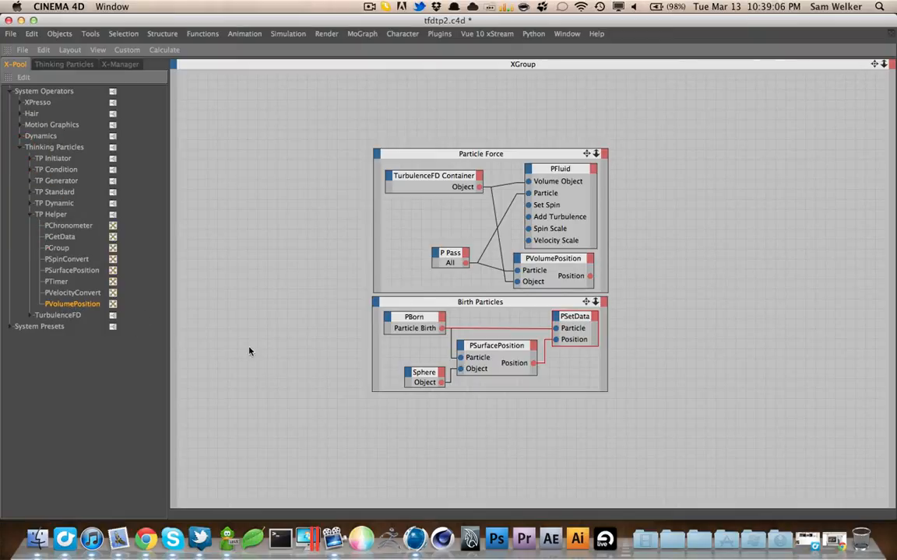
# Shift the PFluid and P Pass nodes slightly left within the Particle Force group and show the Thinking Particles group settings
pyautogui.click(444, 175)
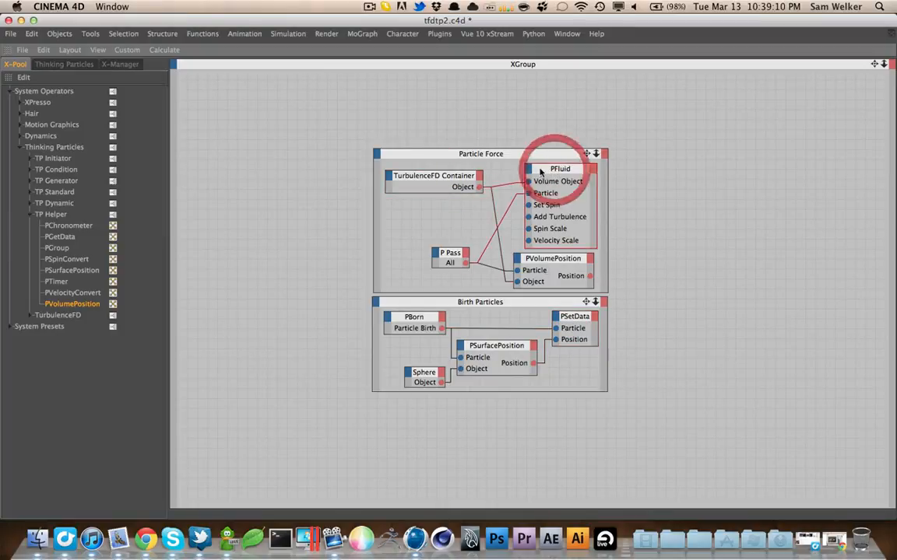
pyautogui.moveTo(543, 173); pyautogui.dragTo(533, 177)
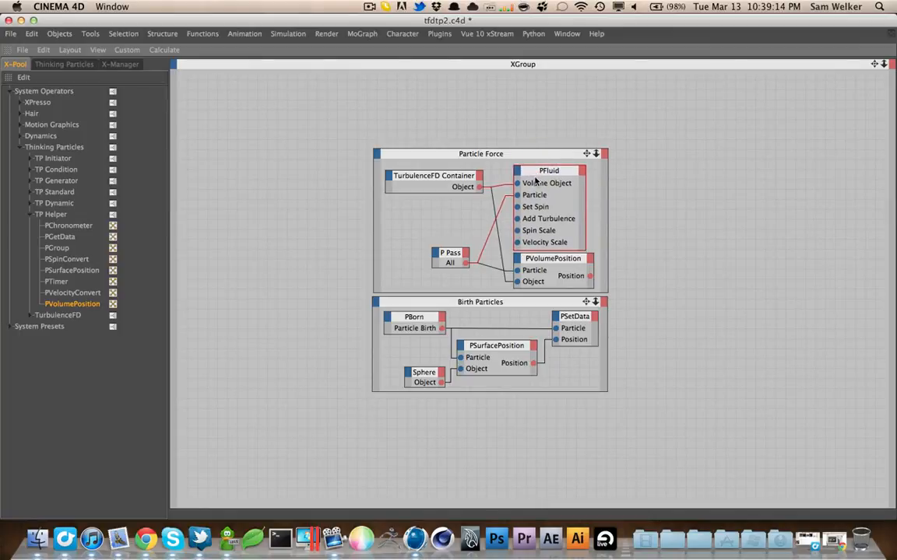
pyautogui.moveTo(449, 260); pyautogui.dragTo(428, 255)
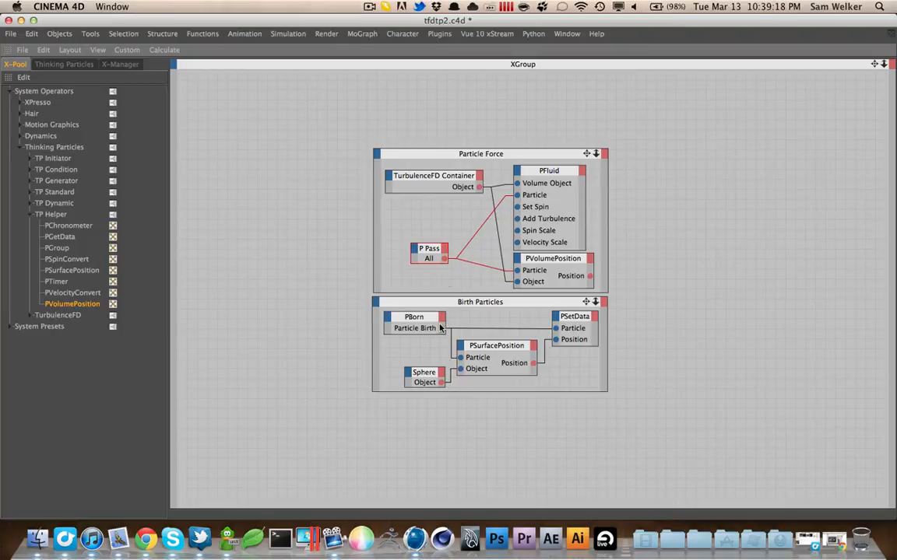
pyautogui.click(87, 66)
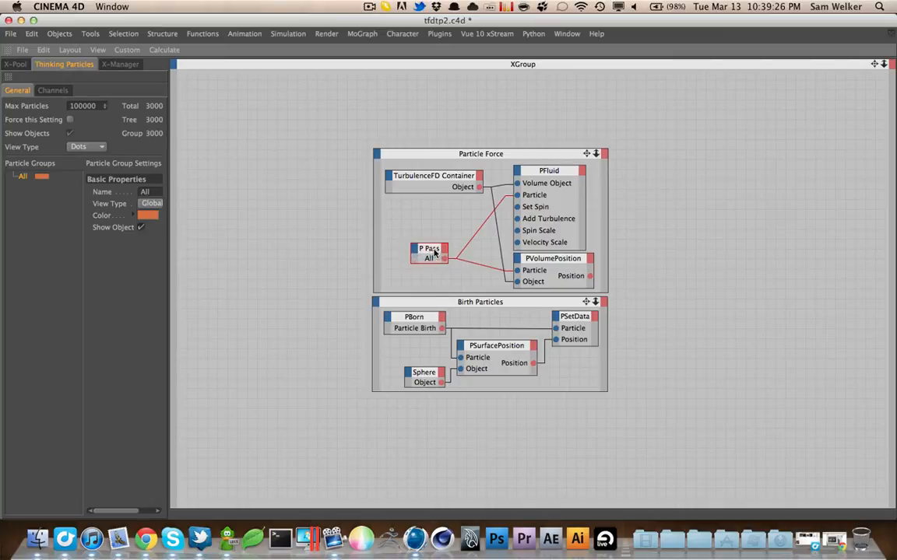
pyautogui.press('super+s')
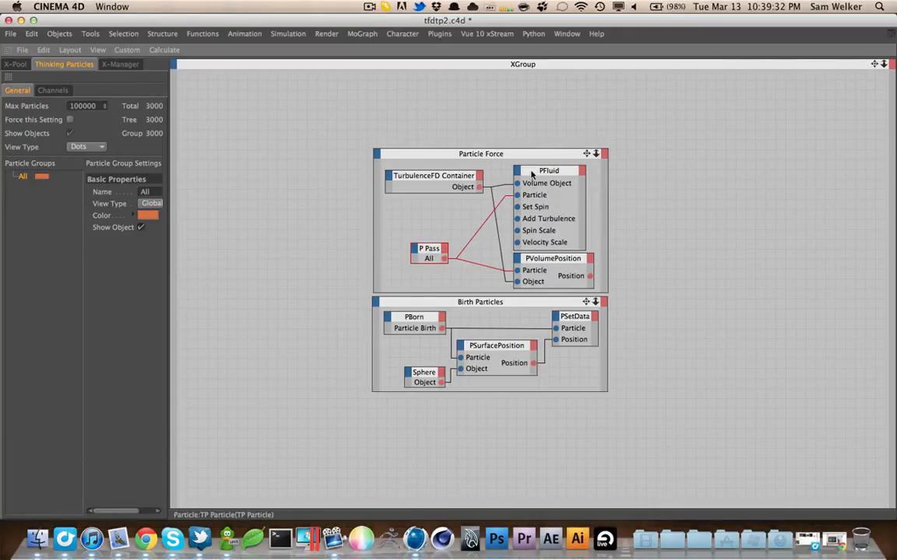
# Examine the PVolumePosition node, move the TurbulenceFD Container node down closer to P Pass, and restore the normal layout
pyautogui.click(525, 268)
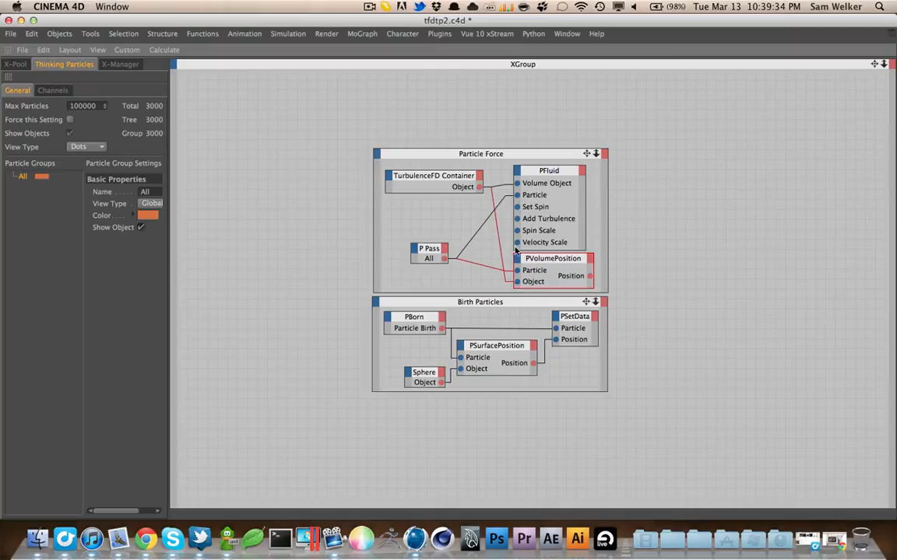
pyautogui.click(538, 260)
pyautogui.moveTo(459, 177); pyautogui.dragTo(462, 205)
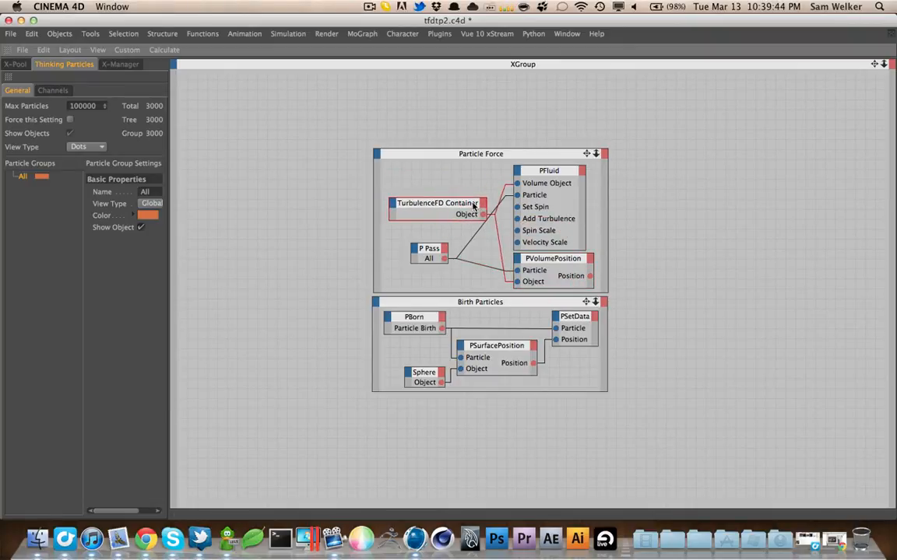
pyautogui.moveTo(472, 204); pyautogui.dragTo(525, 260)
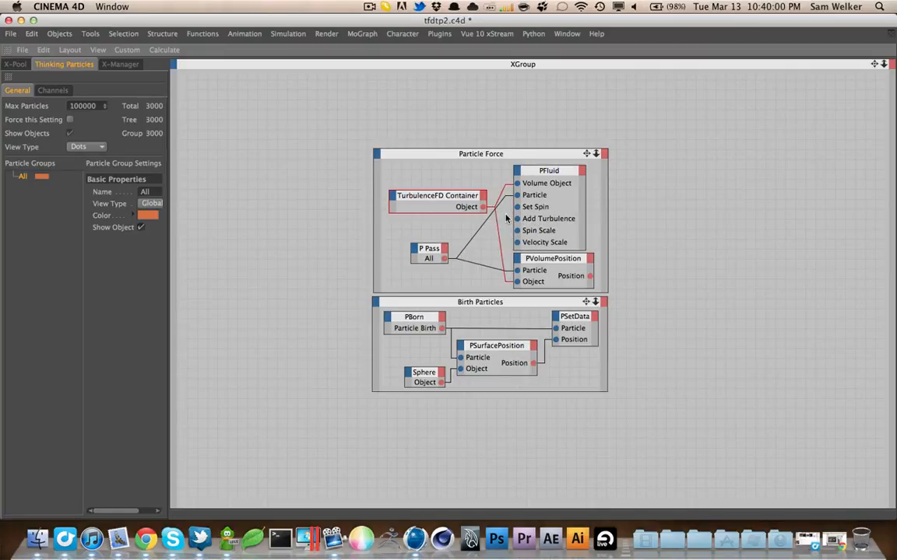
pyautogui.hotkey('ctrl', 'Tab')
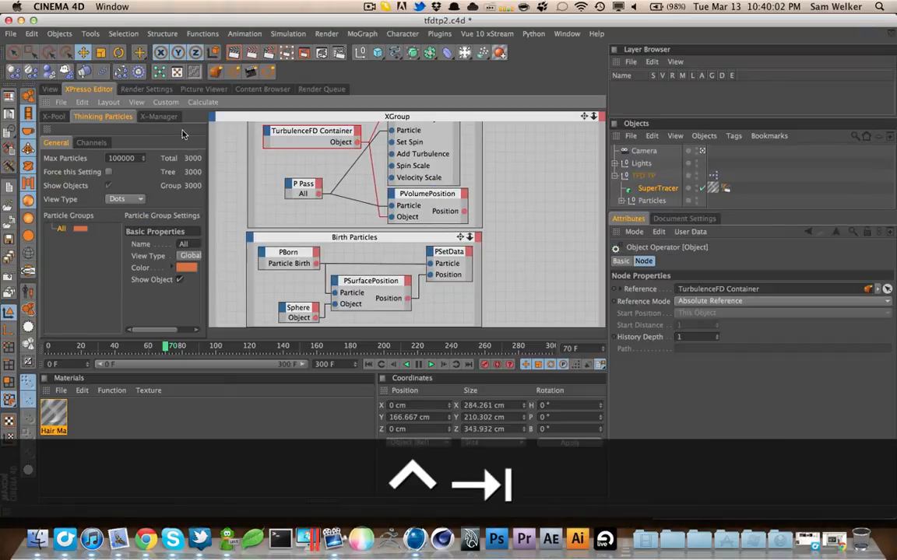
# Scrub through the animation in the perspective view up to frame 300 and render that frame in the viewport
pyautogui.click(52, 90)
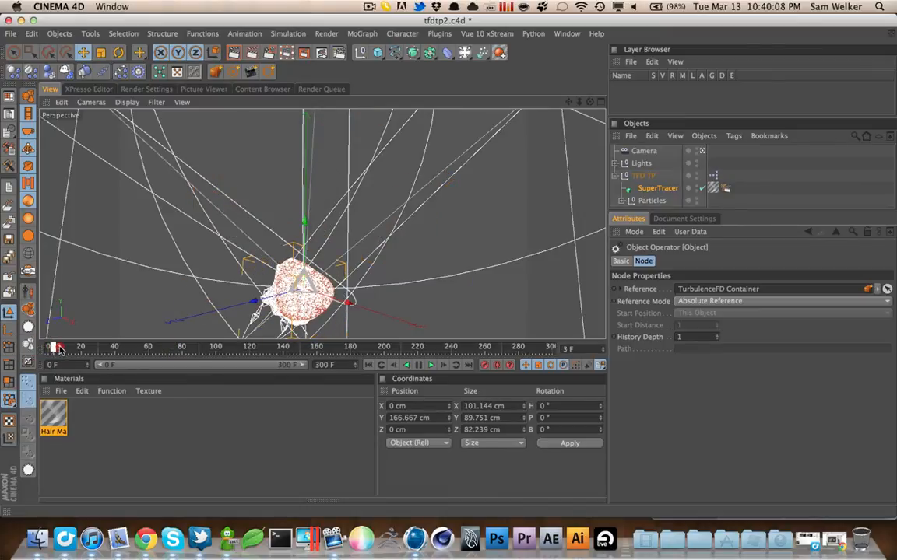
pyautogui.click(368, 365)
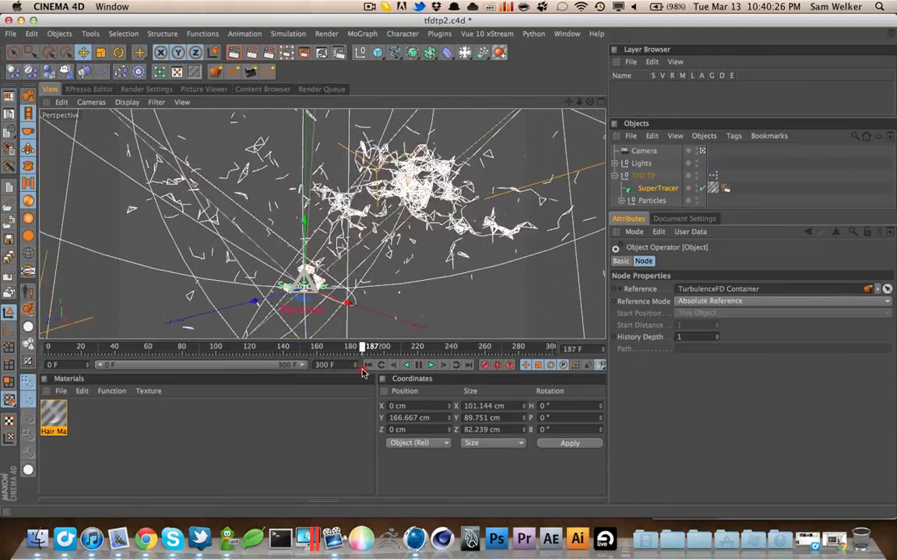
pyautogui.moveTo(403, 375); pyautogui.dragTo(444, 378)
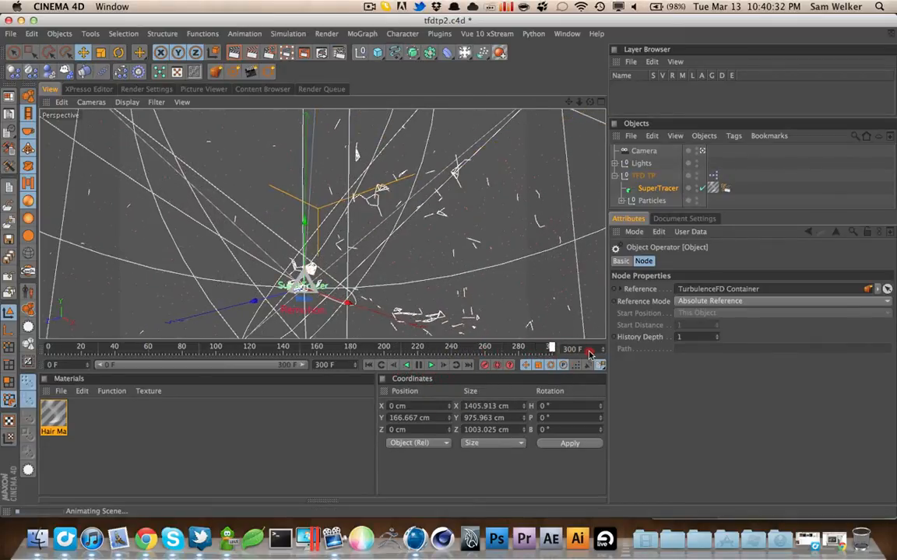
pyautogui.press('super+r')
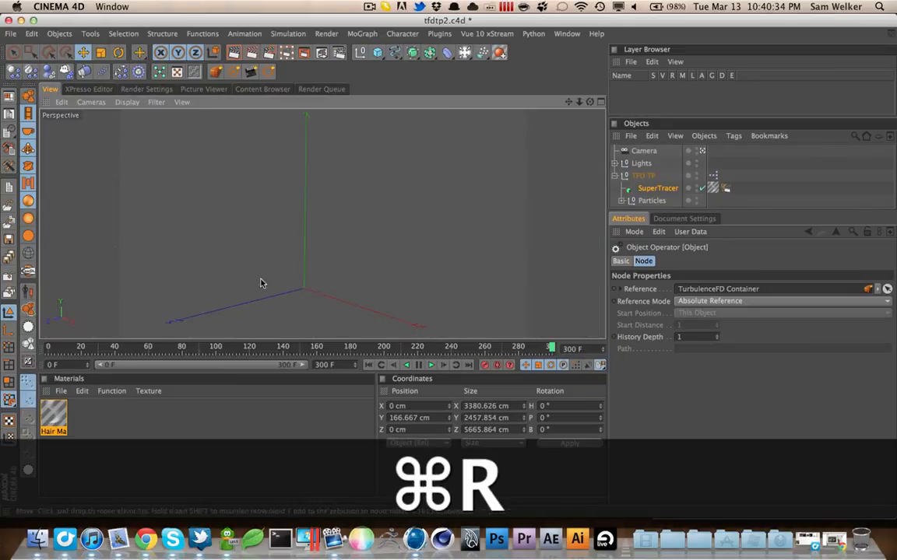
# Render viewport previews of the SuperTracer web at frames 31 and 64
pyautogui.click(48, 347)
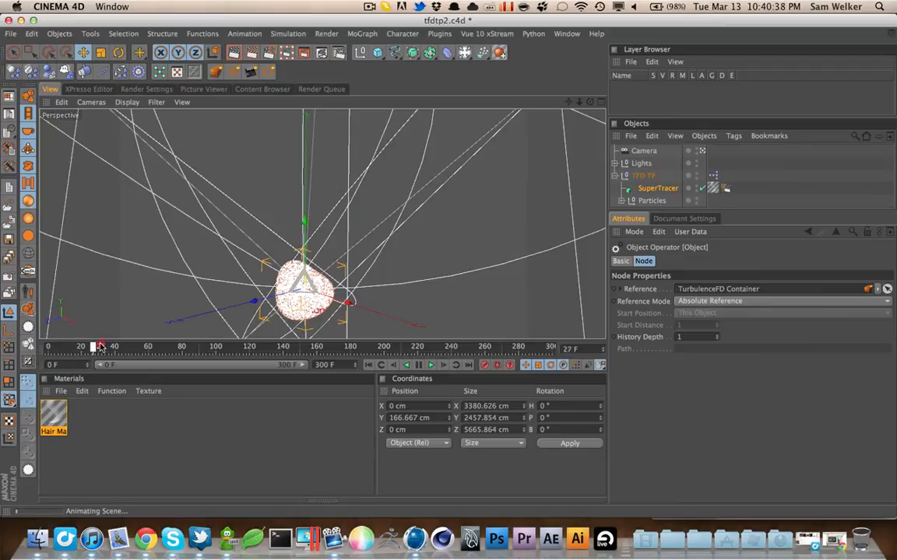
pyautogui.click(100, 347)
pyautogui.press('super+r')
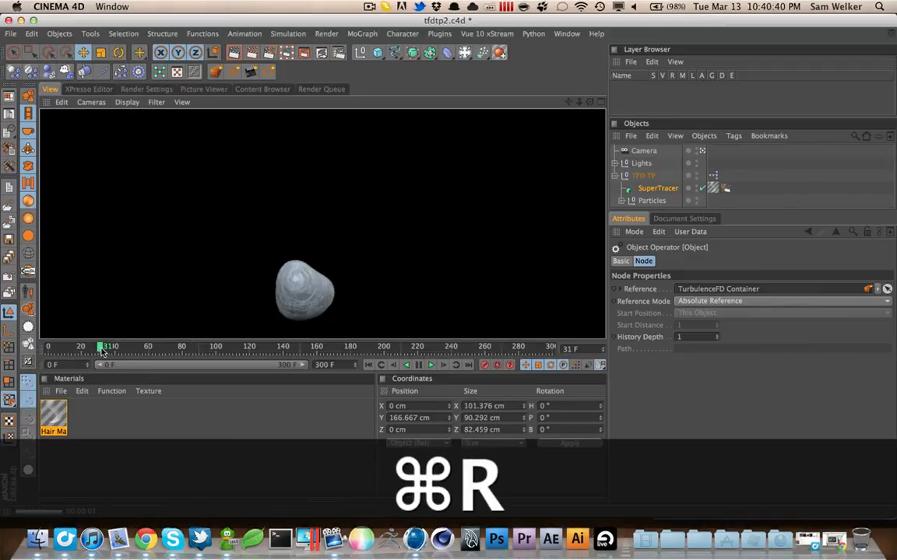
pyautogui.moveTo(101, 350); pyautogui.dragTo(154, 347)
pyautogui.press('super+r')
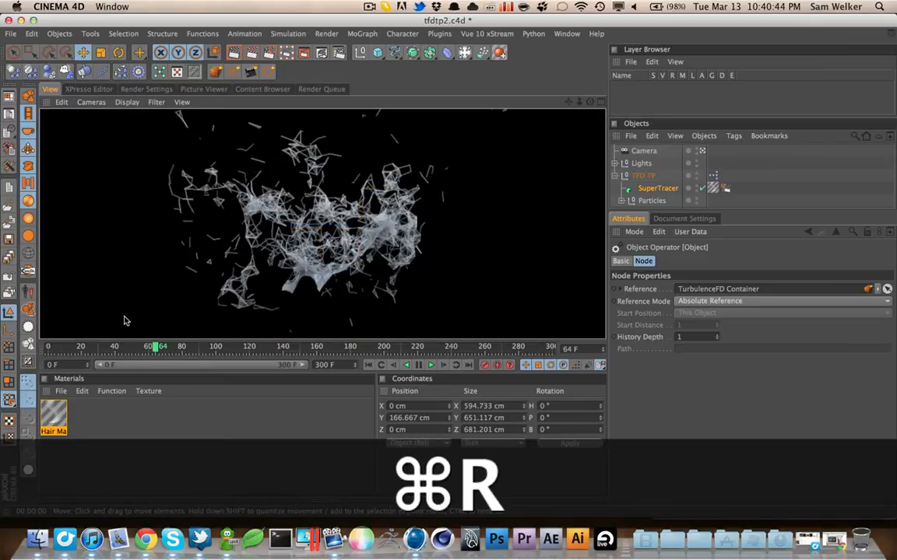
# Return to the start of the animation, advance to frame 83 and render a viewport preview there
pyautogui.click(115, 352)
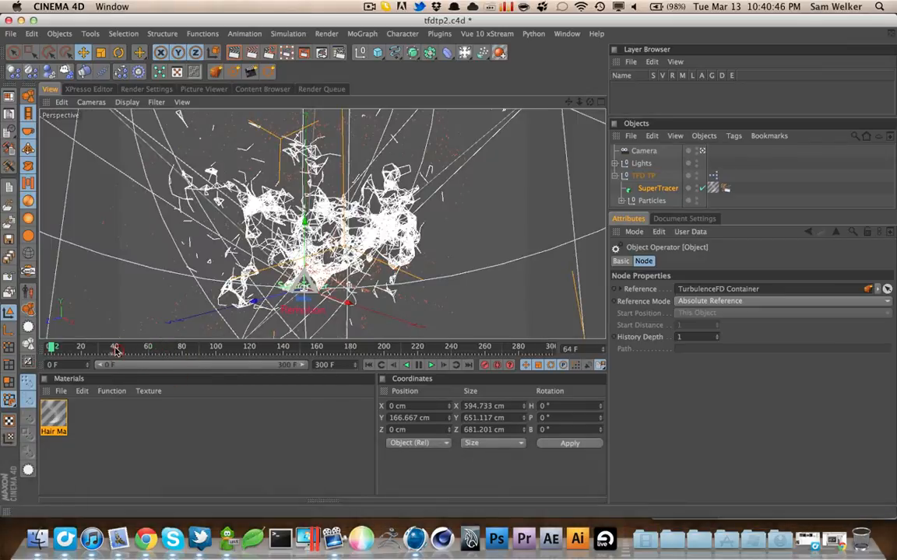
pyautogui.click(50, 349)
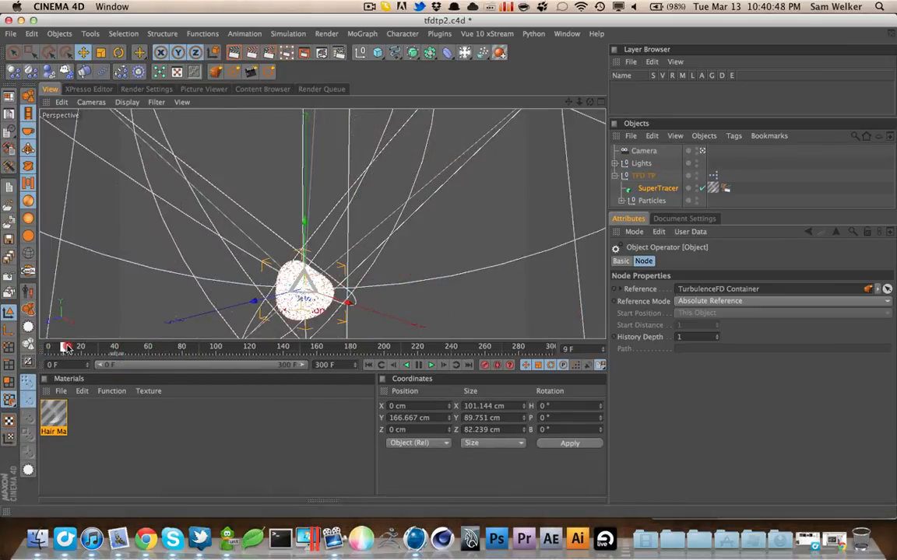
pyautogui.moveTo(114, 348); pyautogui.dragTo(187, 348)
pyautogui.press('super+r')
pyautogui.press('super+r')
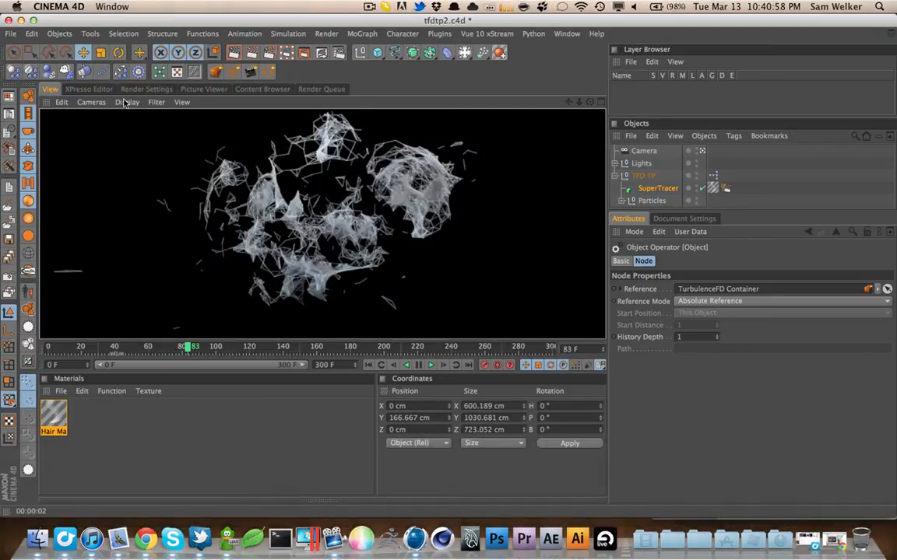
# Check the frames rendered so far in the enlarged Picture Viewer, then restore the normal layout
pyautogui.click(134, 89)
pyautogui.click(195, 90)
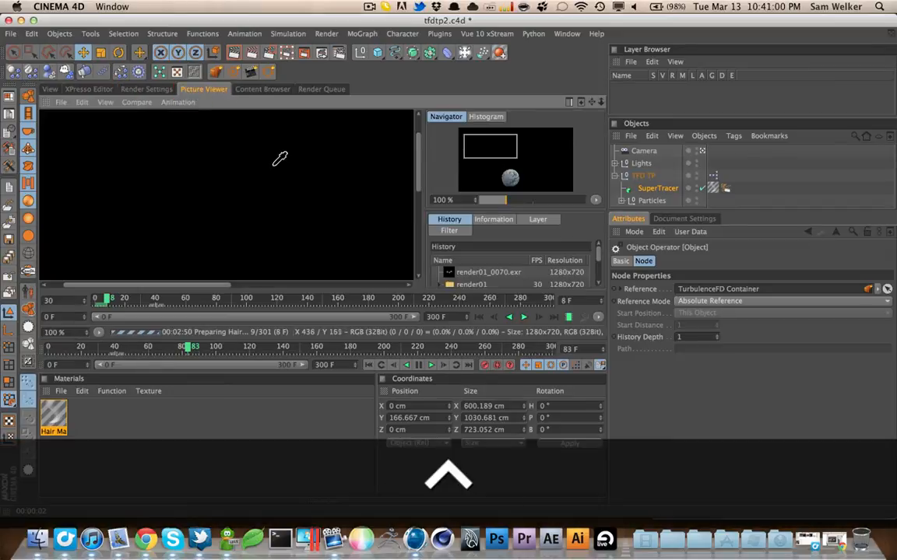
pyautogui.hotkey('ctrl', 'Tab')
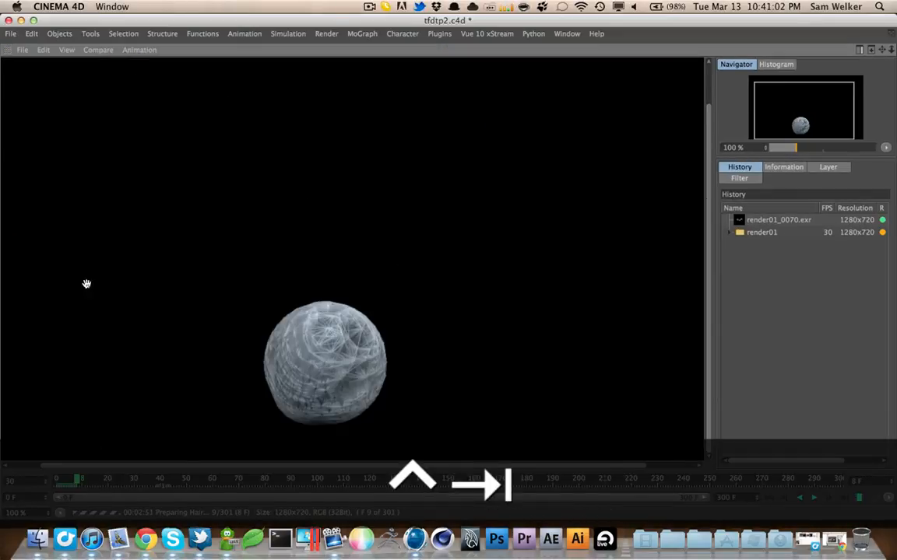
pyautogui.click(72, 480)
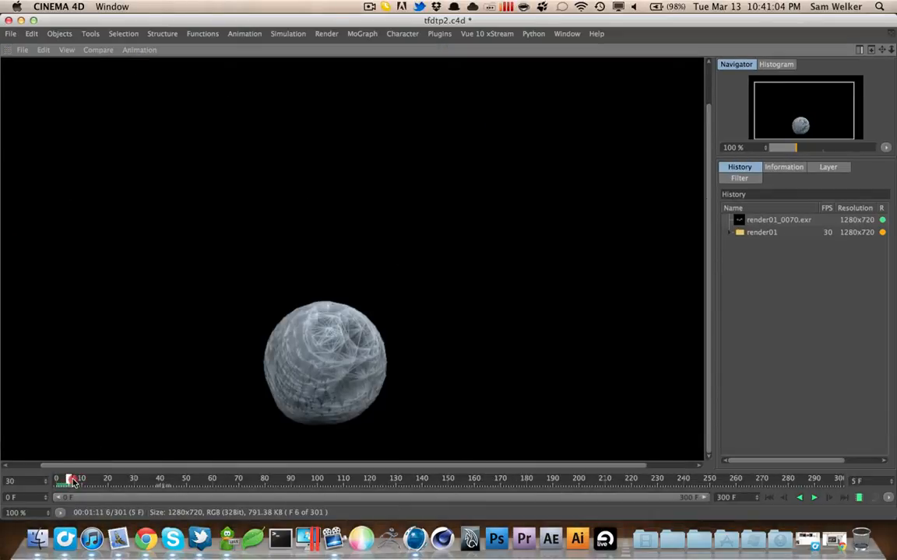
pyautogui.click(84, 479)
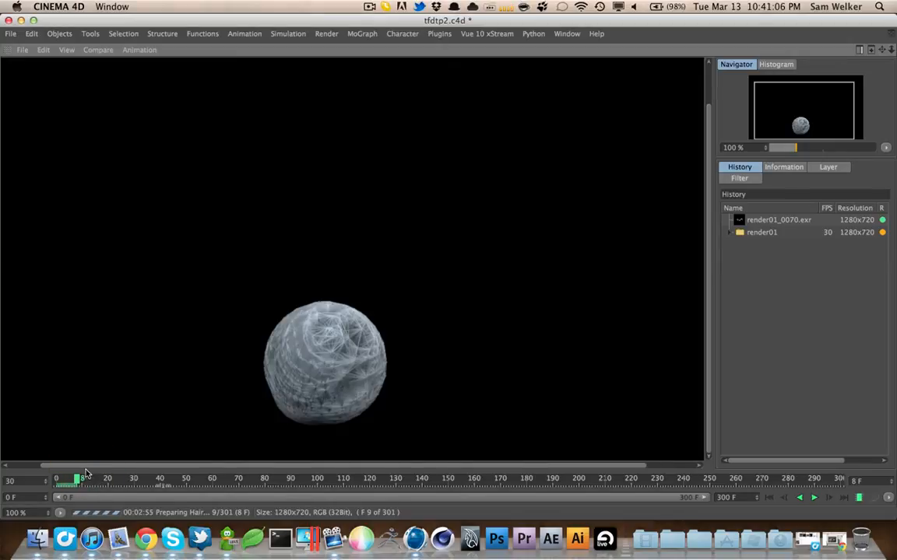
pyautogui.hotkey('ctrl', 'Tab')
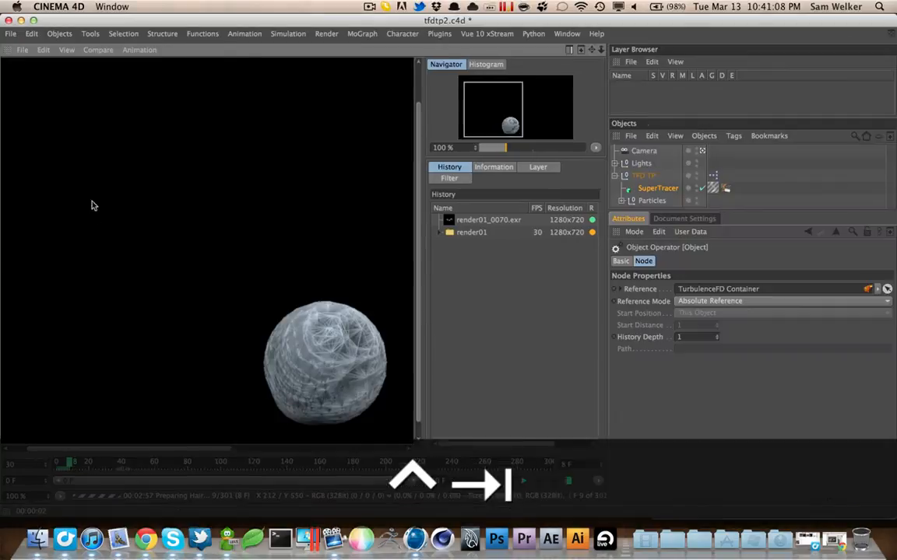
# Set the output frame range in the render settings to start from frame 40
pyautogui.click(145, 89)
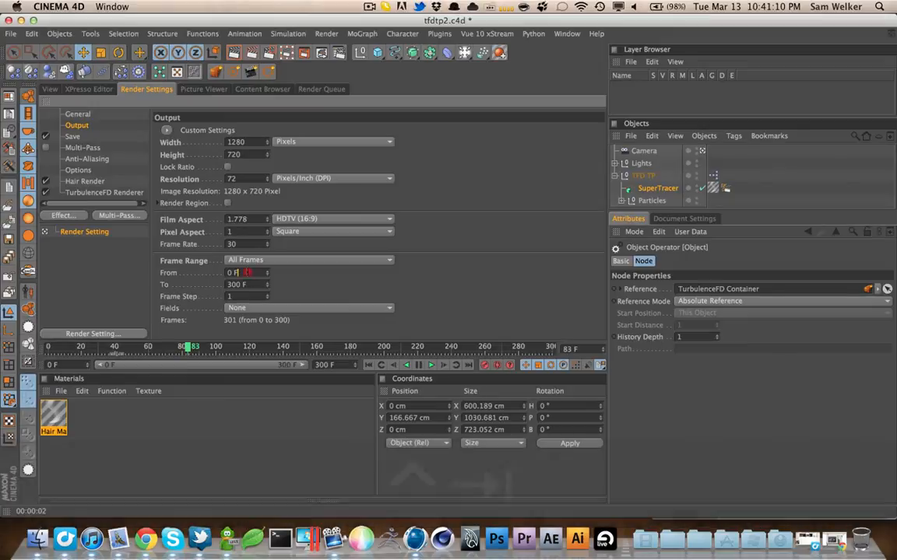
pyautogui.click(181, 279)
pyautogui.write('45')
pyautogui.click(324, 293)
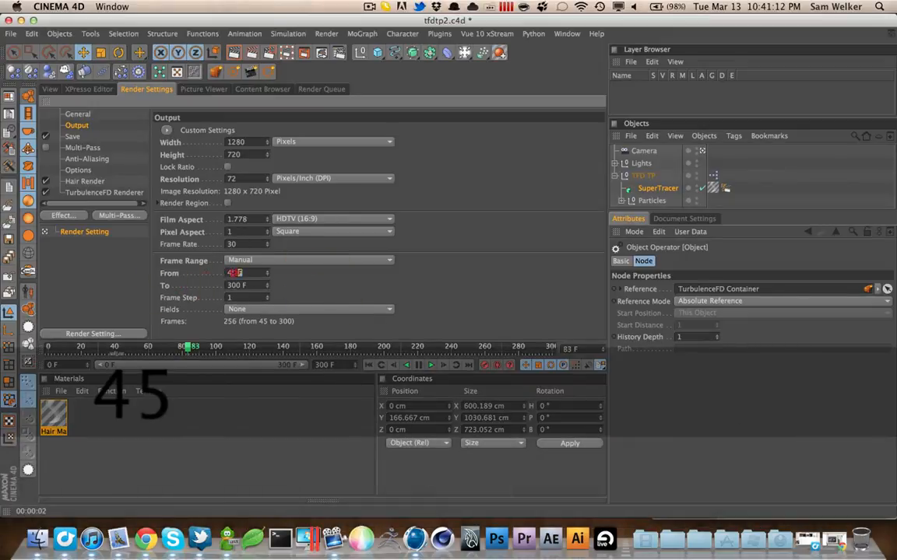
pyautogui.click(233, 273)
pyautogui.write('40')
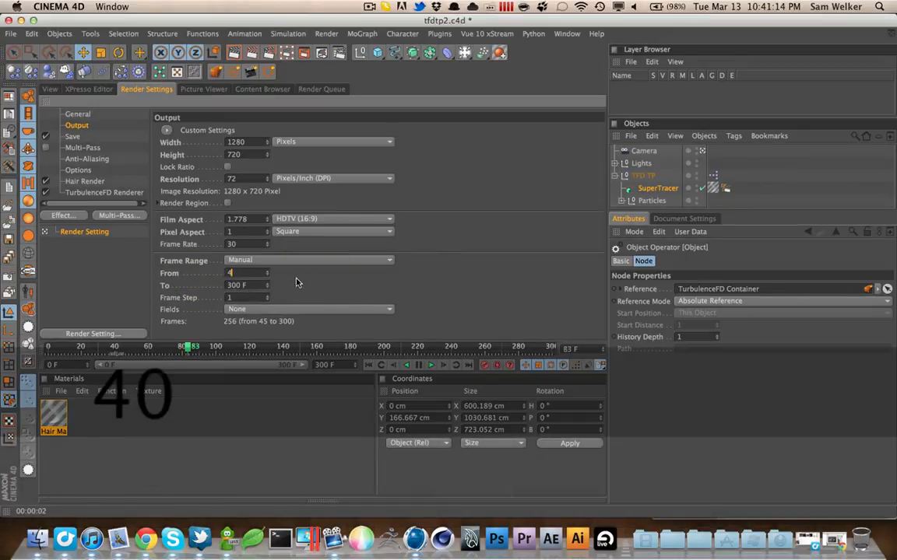
# Save the project, restart the Picture Viewer render in place of the running one, and enlarge the Picture Viewer
pyautogui.press('super+s')
pyautogui.hotkey('shift', 'r')
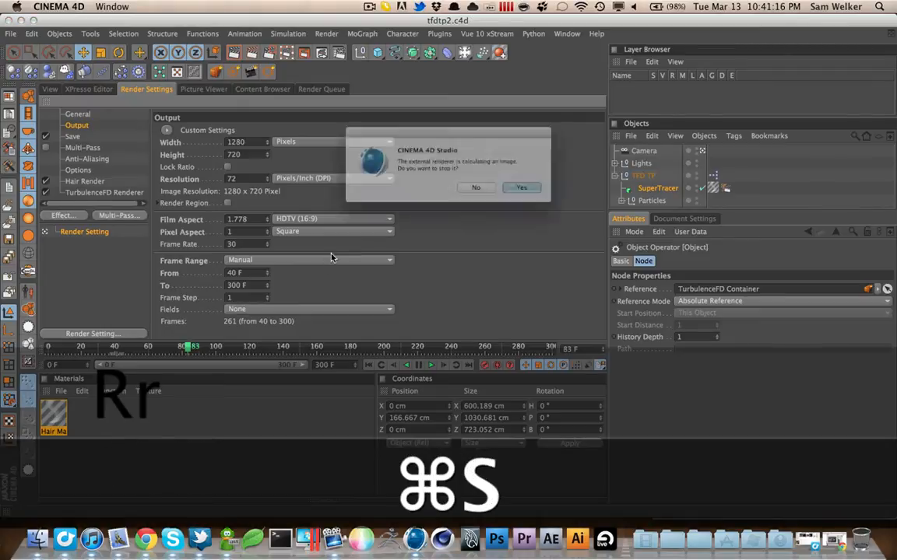
pyautogui.click(528, 197)
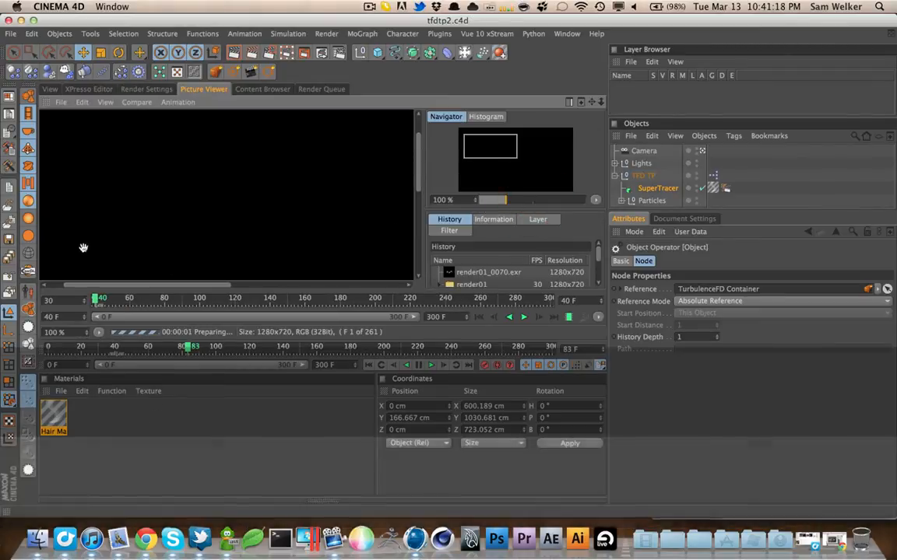
pyautogui.hotkey('ctrl', 'Tab')
pyautogui.click(730, 245)
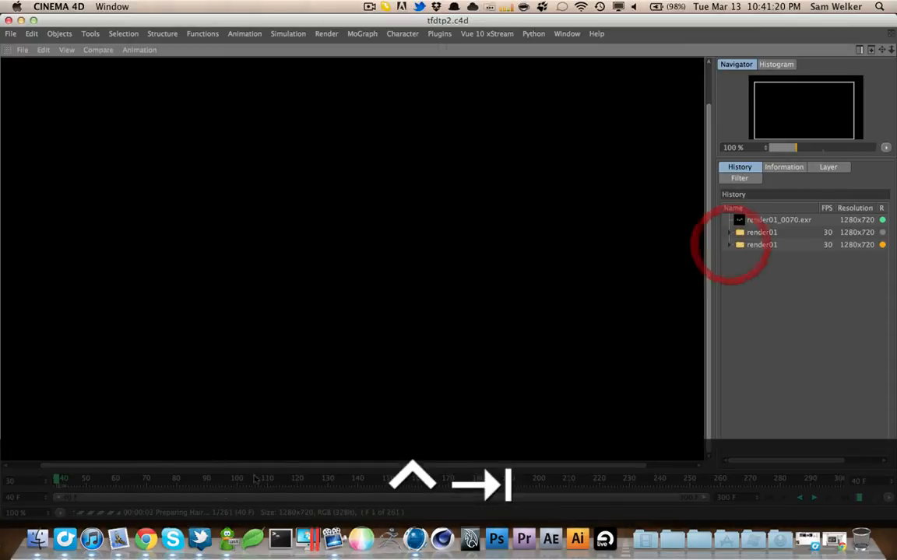
# Switch to Finder and move all EXR frames in Think Particle's TFD/tfdtp2/render folder to the Trash
pyautogui.click(37, 539)
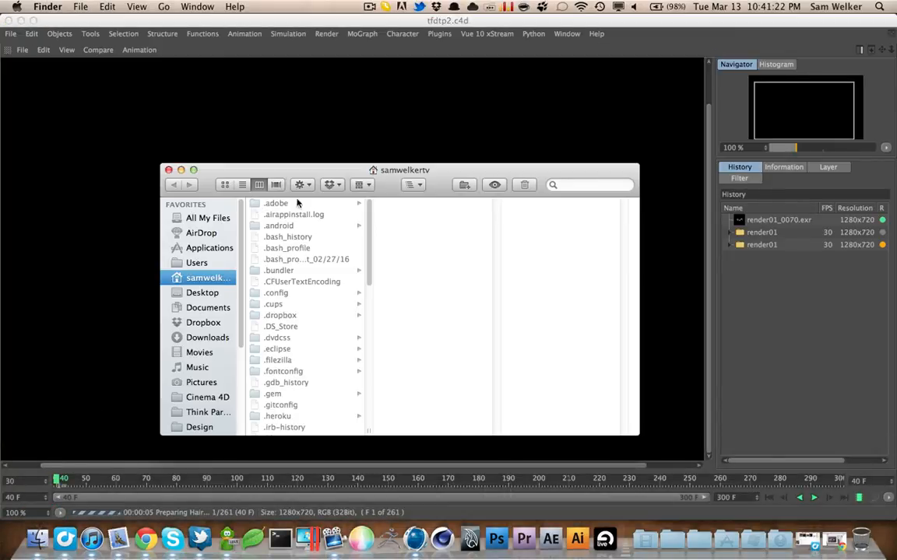
pyautogui.click(202, 414)
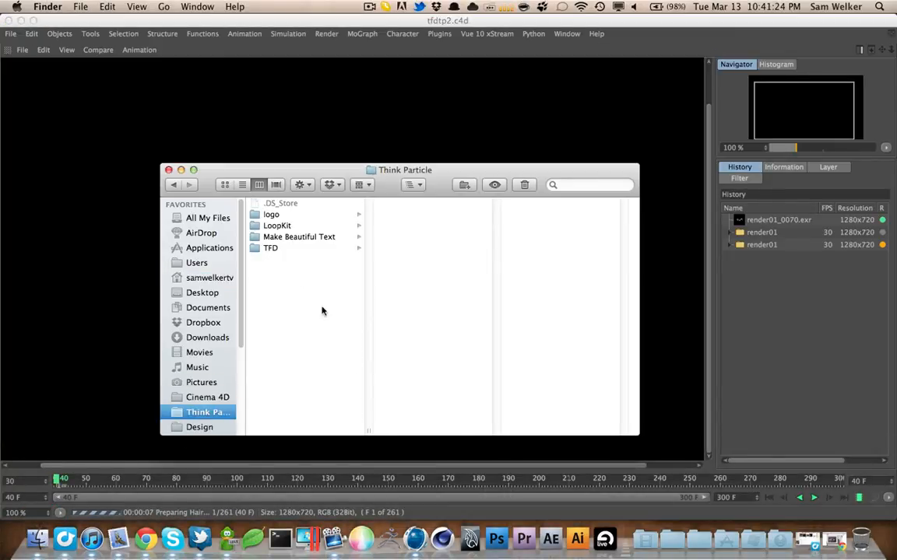
pyautogui.click(274, 248)
pyautogui.click(389, 214)
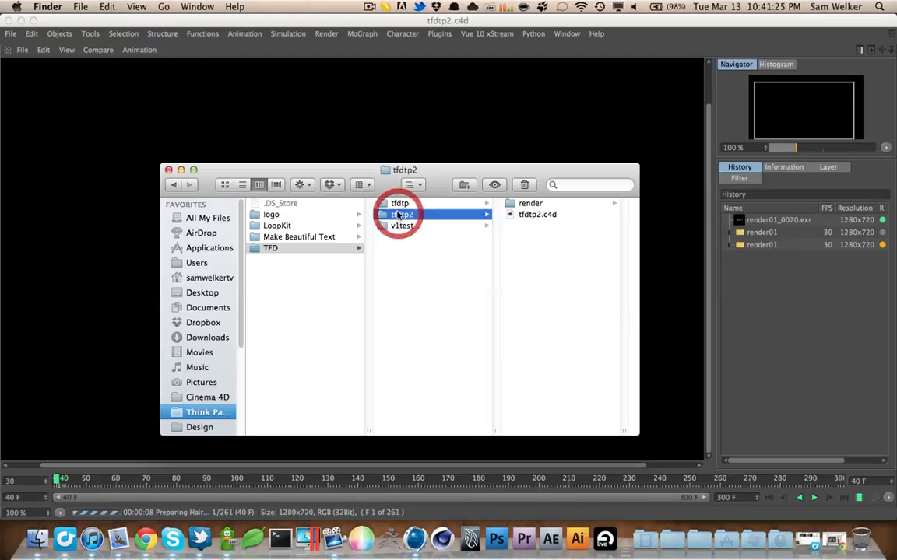
pyautogui.click(520, 203)
pyautogui.click(541, 203)
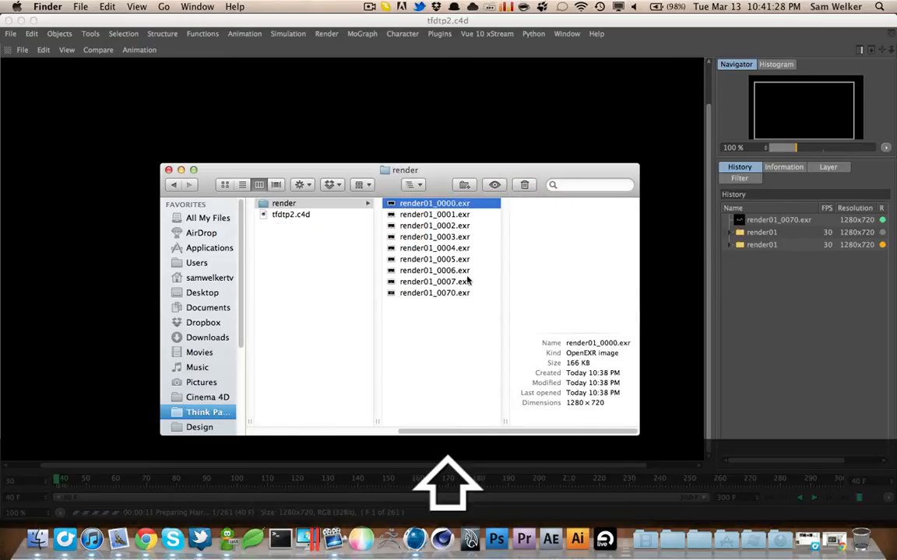
pyautogui.keyDown('shift'); pyautogui.click(460, 285); pyautogui.keyUp('shift')
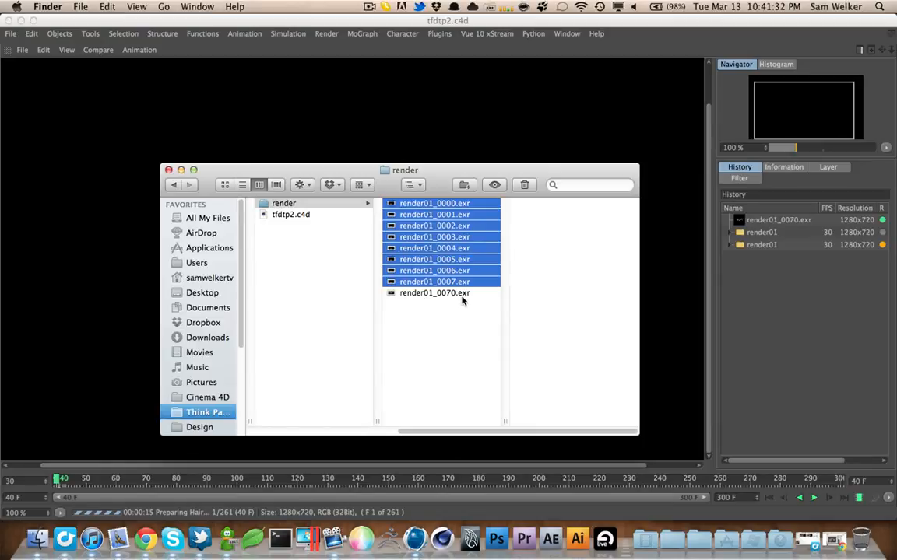
pyautogui.keyDown('super'); pyautogui.click(462, 294); pyautogui.keyUp('super')
pyautogui.press('super+BackSpace')
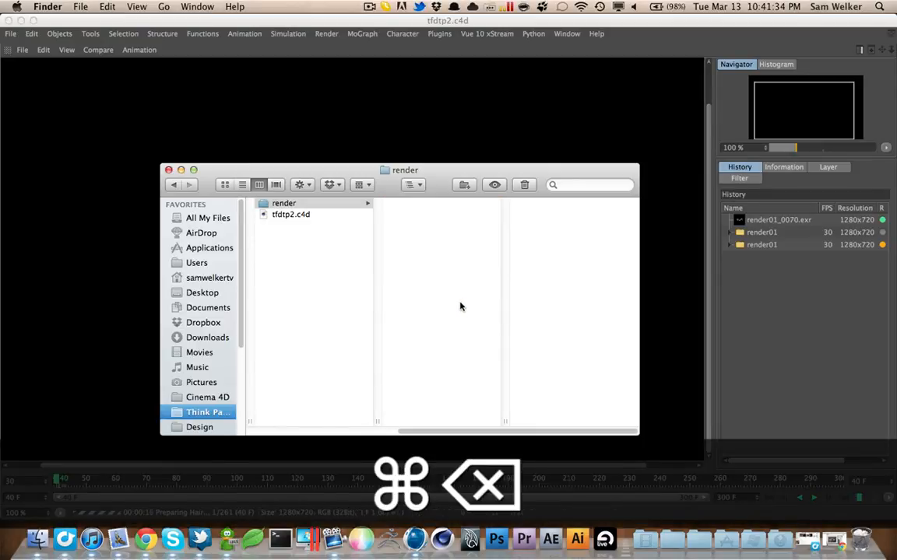
# Show the contents of the tfdtp folder and empty the Trash
pyautogui.click(296, 229)
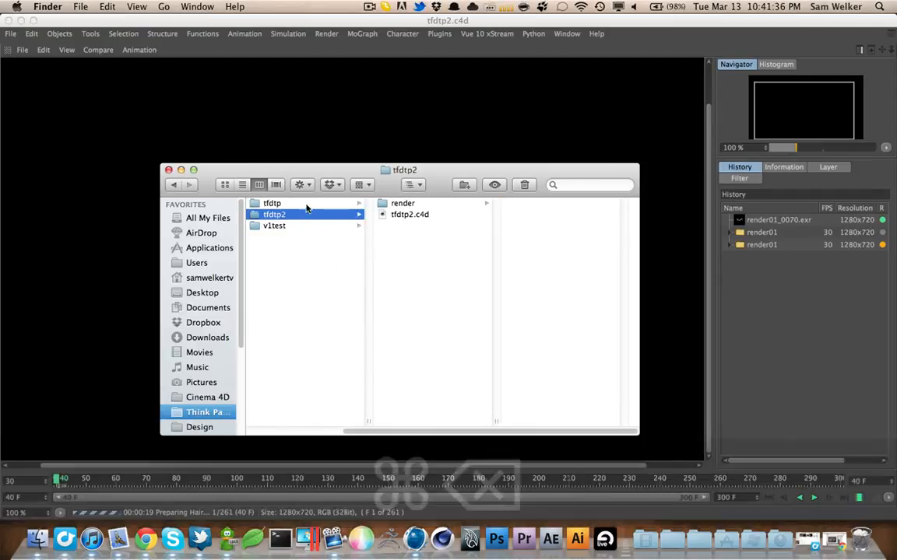
pyautogui.press('Right')
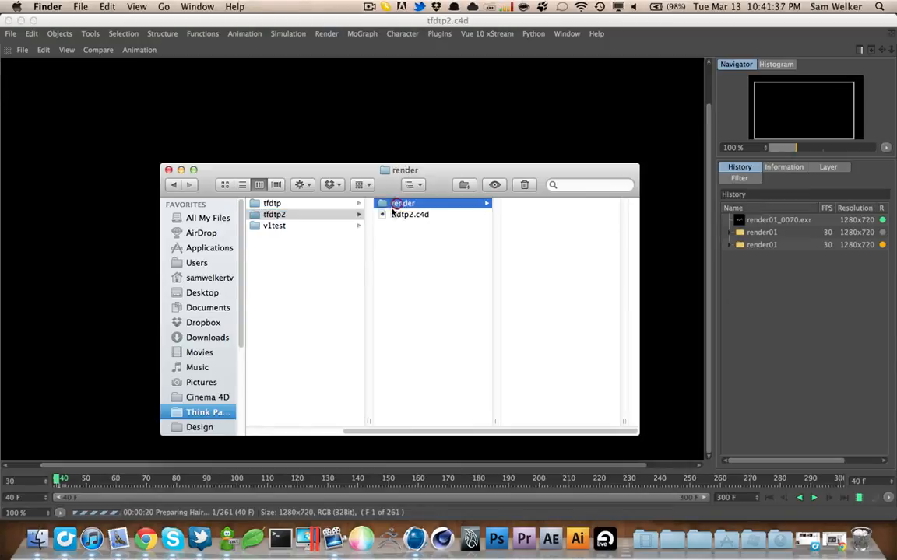
pyautogui.click(340, 202)
pyautogui.rightClick(861, 540)
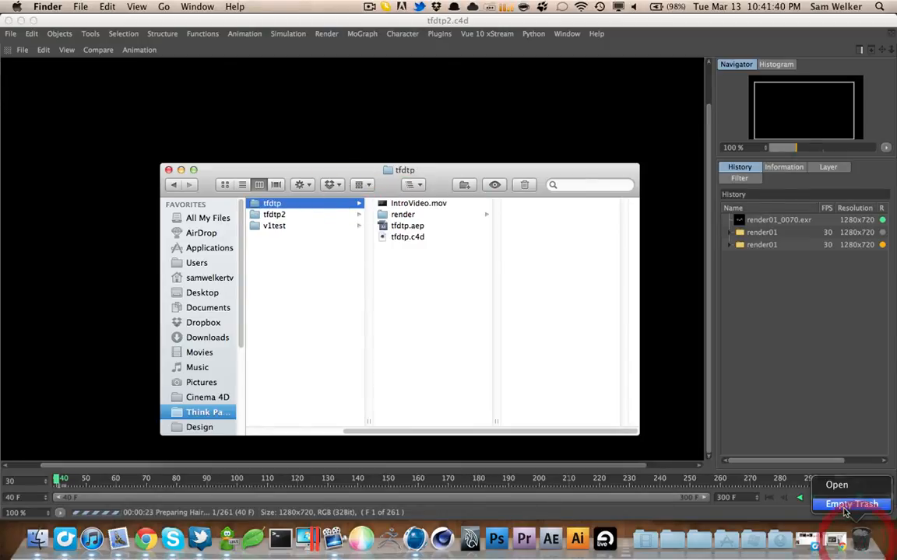
pyautogui.click(850, 502)
pyautogui.click(529, 193)
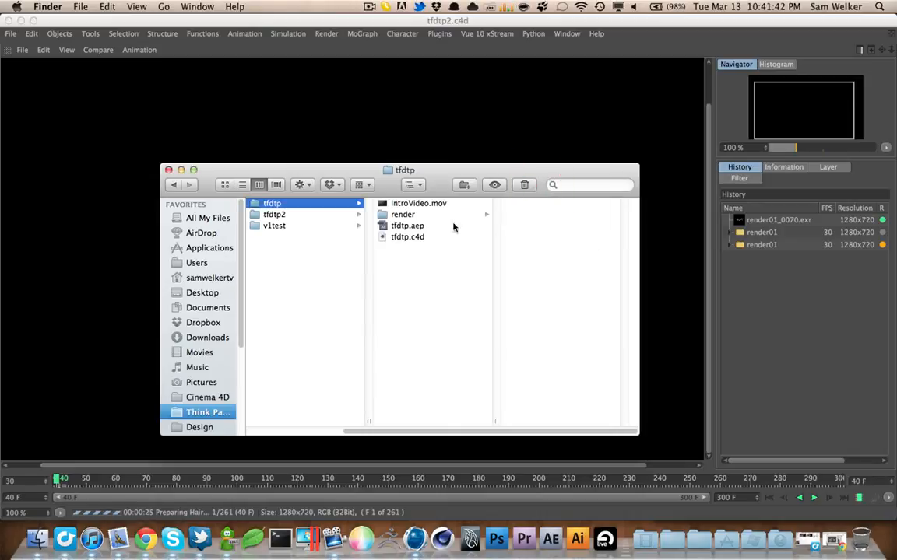
# Open the render folder inside tfdtp and preview its first frame, render01_0000.exr
pyautogui.click(420, 215)
pyautogui.click(413, 249)
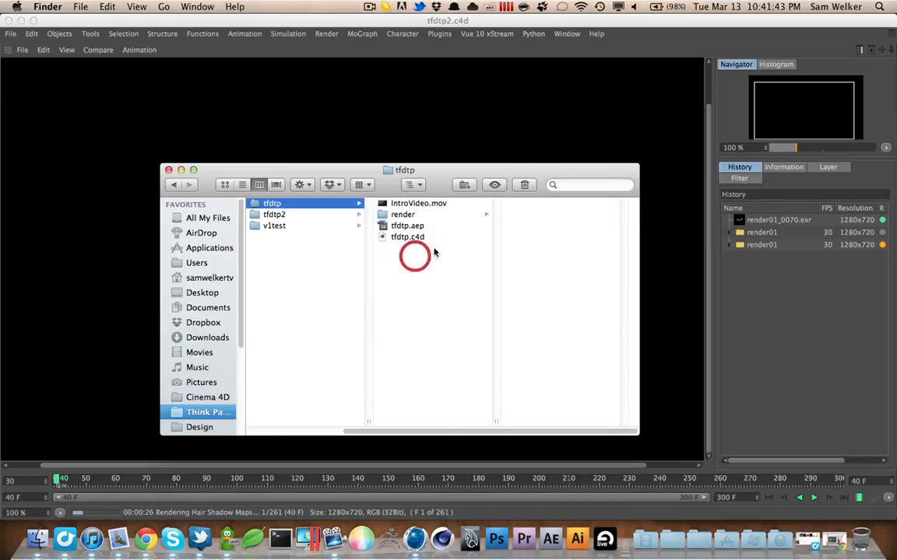
pyautogui.click(416, 216)
pyautogui.click(522, 204)
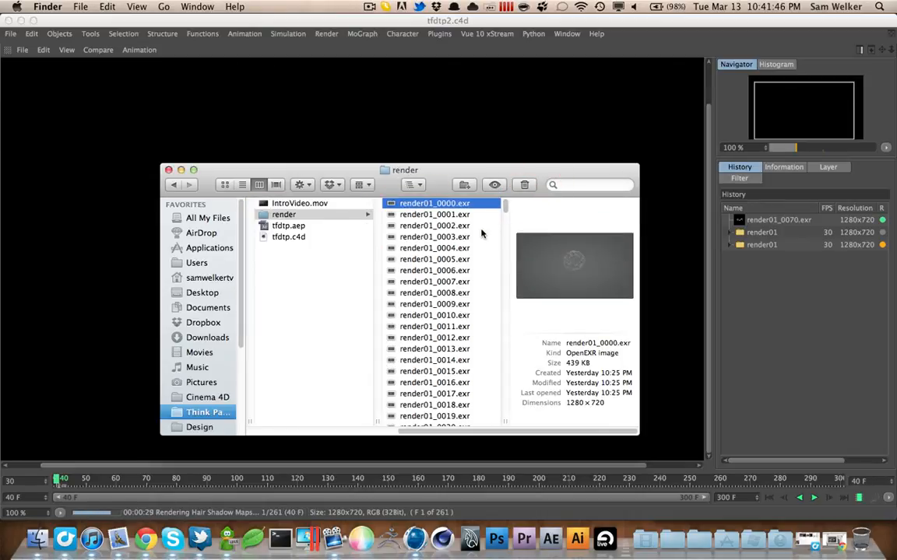
pyautogui.press('space')
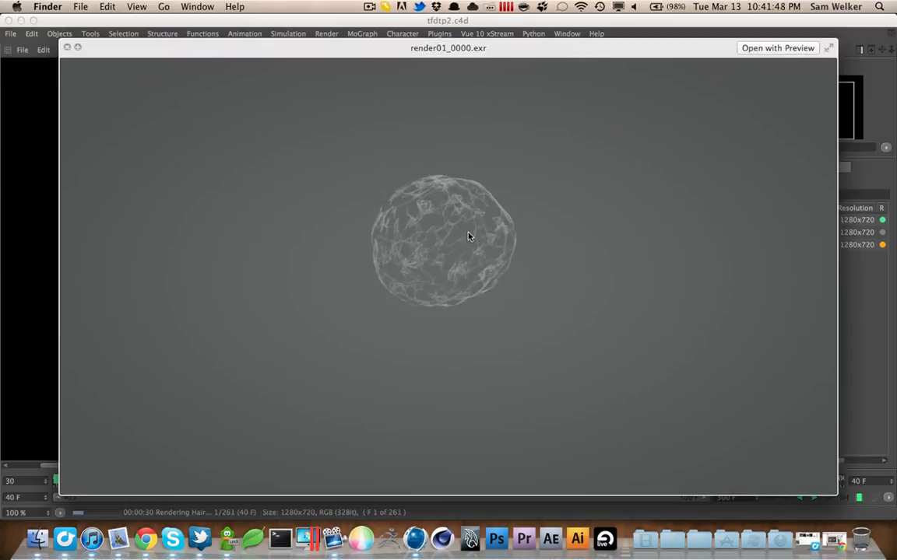
# Step through the rendered EXR sequence in the preview up to render01_0081.exr, and close the preview
pyautogui.press('Down')
pyautogui.press('Down')
pyautogui.press('Down')
pyautogui.press('Down')
pyautogui.press('Down')
pyautogui.press('Down')
pyautogui.press('Down')
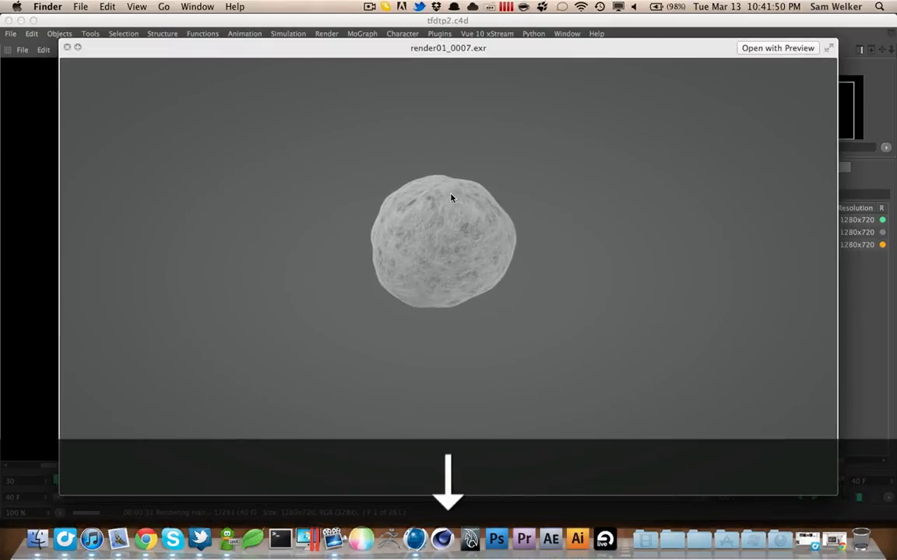
pyautogui.press('Down')
pyautogui.press('Down')
pyautogui.press('Down')
pyautogui.press('Down')
pyautogui.press('Down')
pyautogui.press('Down')
pyautogui.press('Down')
pyautogui.press('Down')
pyautogui.press('Down')
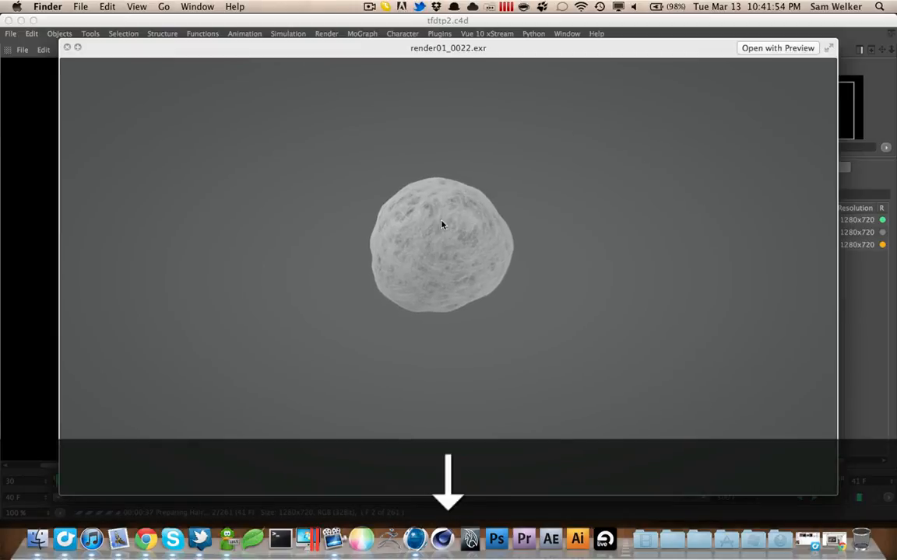
pyautogui.press('Down')
pyautogui.press('Down')
pyautogui.press('Down')
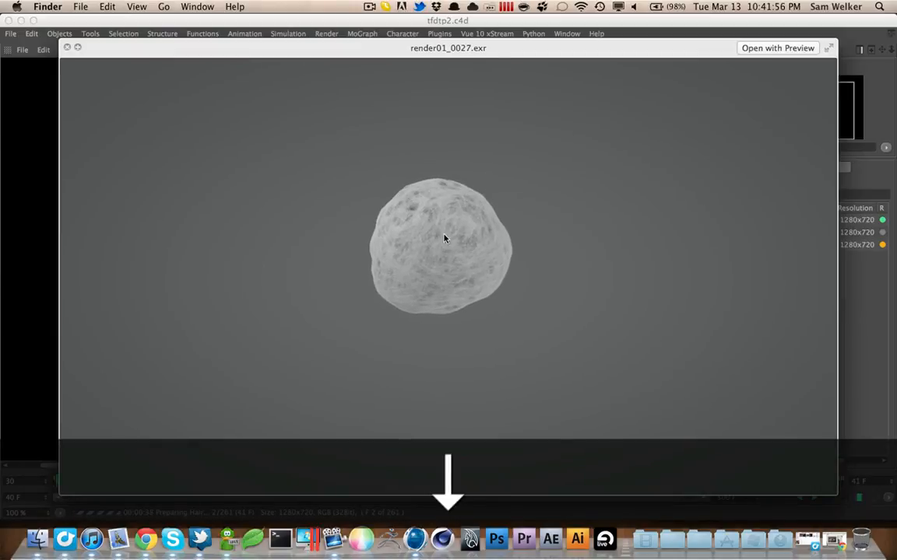
pyautogui.press('Down')
pyautogui.press('Down')
pyautogui.press('Down')
pyautogui.press('Down')
pyautogui.press('Down')
pyautogui.press('Down')
pyautogui.press('Down')
pyautogui.press('Down')
pyautogui.press('Down')
pyautogui.press('Down')
pyautogui.press('Down')
pyautogui.press('Down')
pyautogui.press('Down')
pyautogui.press('Down')
pyautogui.press('Down')
pyautogui.press('Down')
pyautogui.press('Down')
pyautogui.press('Down')
pyautogui.press('Down')
pyautogui.press('Down')
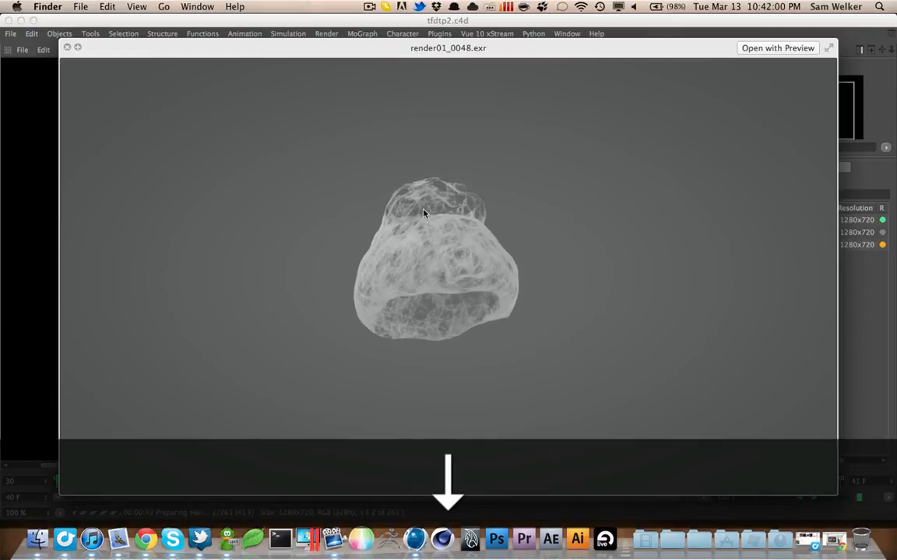
pyautogui.press('Down')
pyautogui.press('Down')
pyautogui.press('Down')
pyautogui.press('Down')
pyautogui.press('Down')
pyautogui.press('Down')
pyautogui.press('Down')
pyautogui.press('Down')
pyautogui.press('Down')
pyautogui.press('Down')
pyautogui.press('Down')
pyautogui.press('Down')
pyautogui.press('Down')
pyautogui.press('Down')
pyautogui.press('Down')
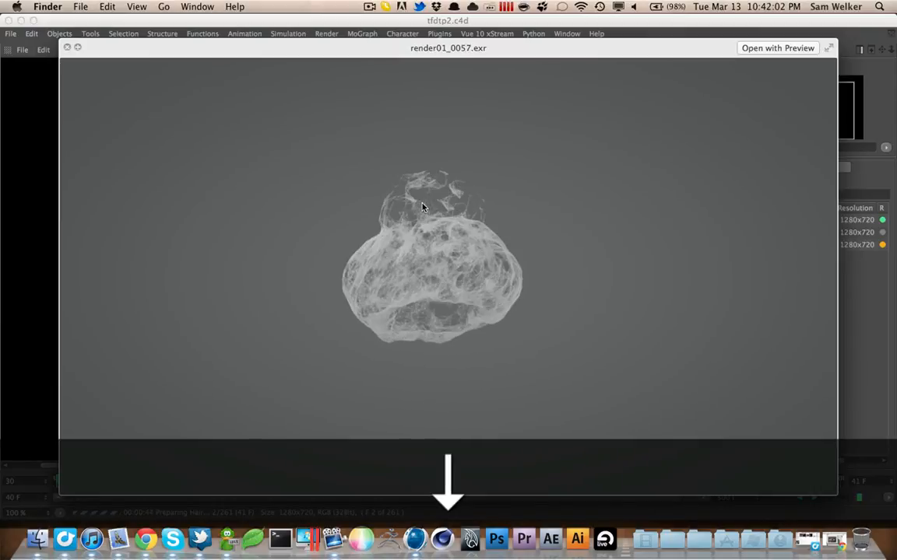
pyautogui.press('Down')
pyautogui.press('Down')
pyautogui.press('Down')
pyautogui.press('Down')
pyautogui.press('Down')
pyautogui.press('Down')
pyautogui.press('Down')
pyautogui.press('Down')
pyautogui.press('Down')
pyautogui.press('Down')
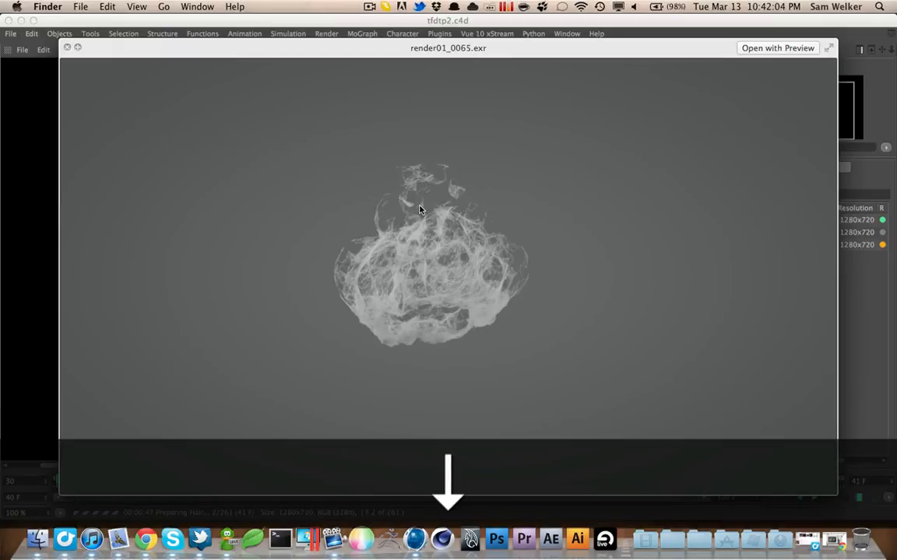
pyautogui.press('Down')
pyautogui.press('Down')
pyautogui.press('Down')
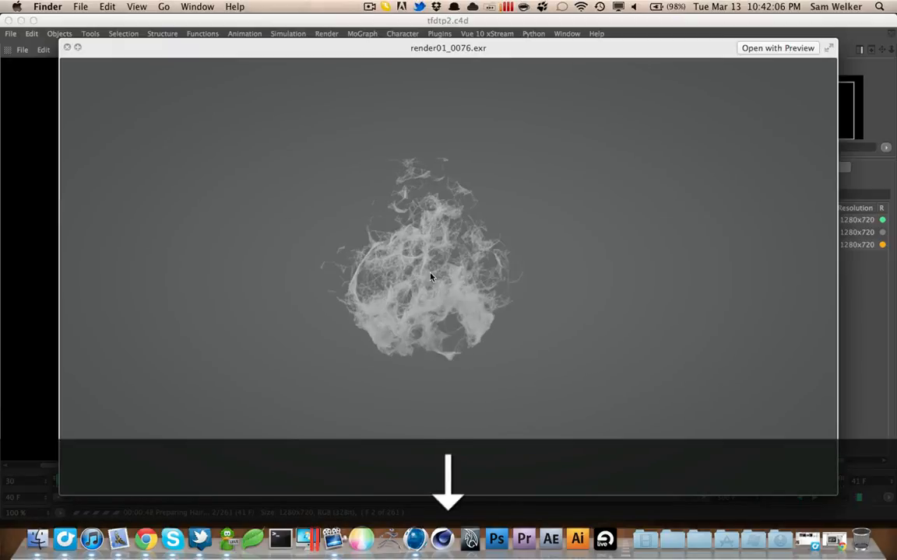
pyautogui.press('Down')
pyautogui.press('Down')
pyautogui.press('Down')
pyautogui.press('Down')
pyautogui.press('Down')
pyautogui.press('space')
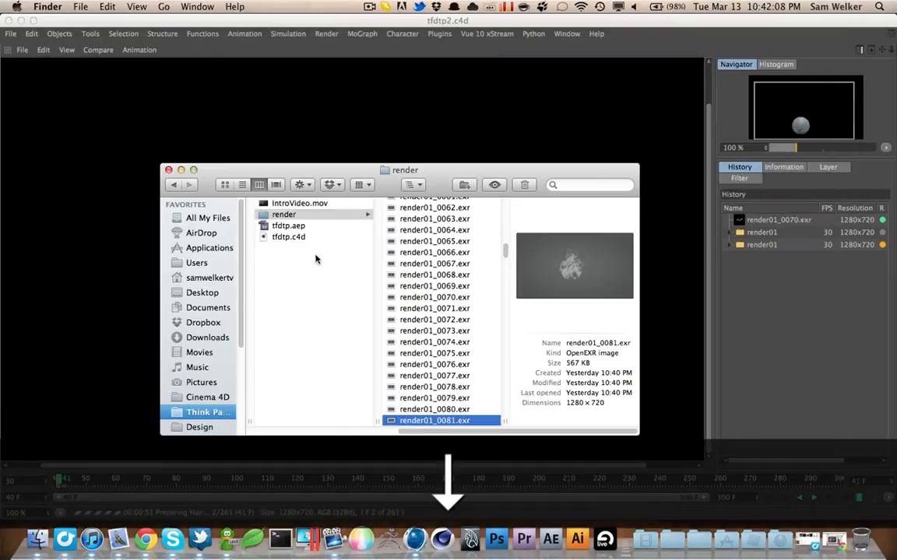
# Return to the tfdtp folder, play the IntroVideo.mov preview, and close it
pyautogui.click(317, 263)
pyautogui.click(382, 203)
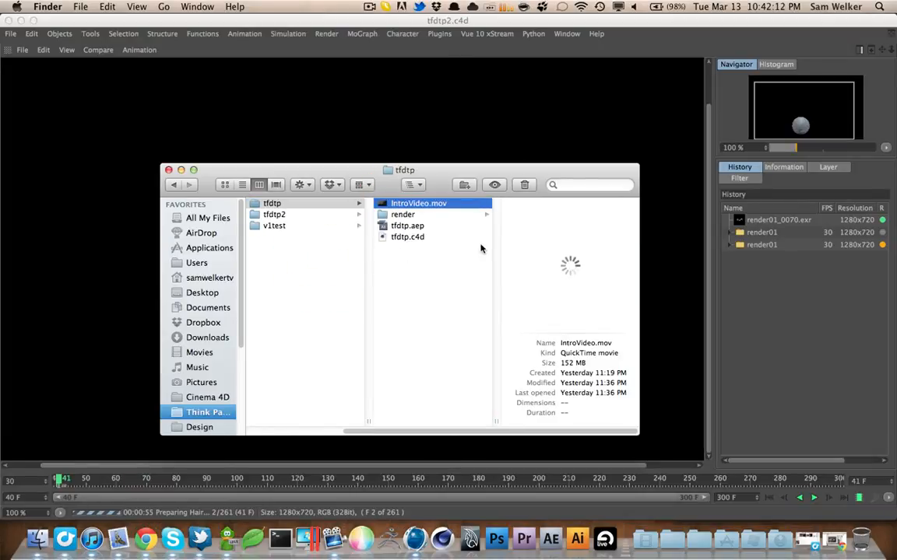
pyautogui.press('space')
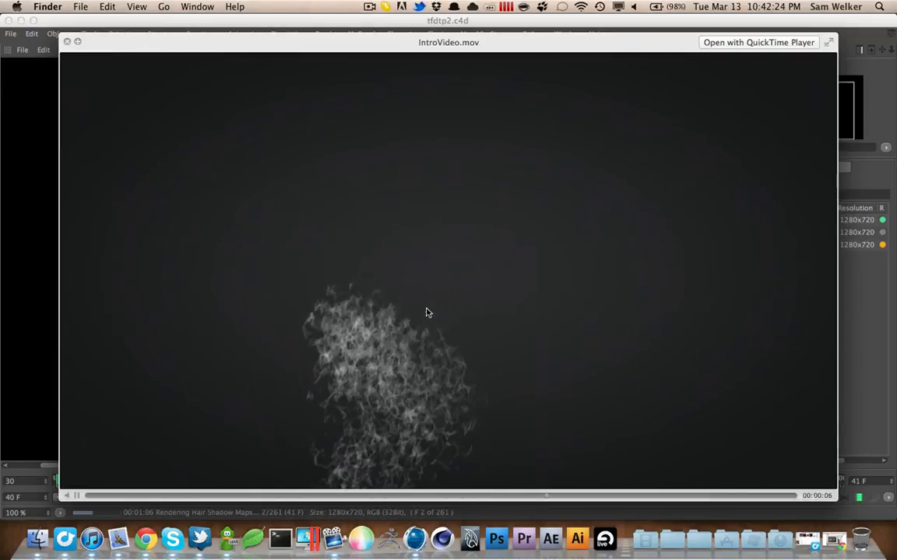
pyautogui.press('space')
# Open the tfdtp.aep project in Adobe After Effects CS4
pyautogui.moveTo(408, 228); pyautogui.dragTo(541, 502)
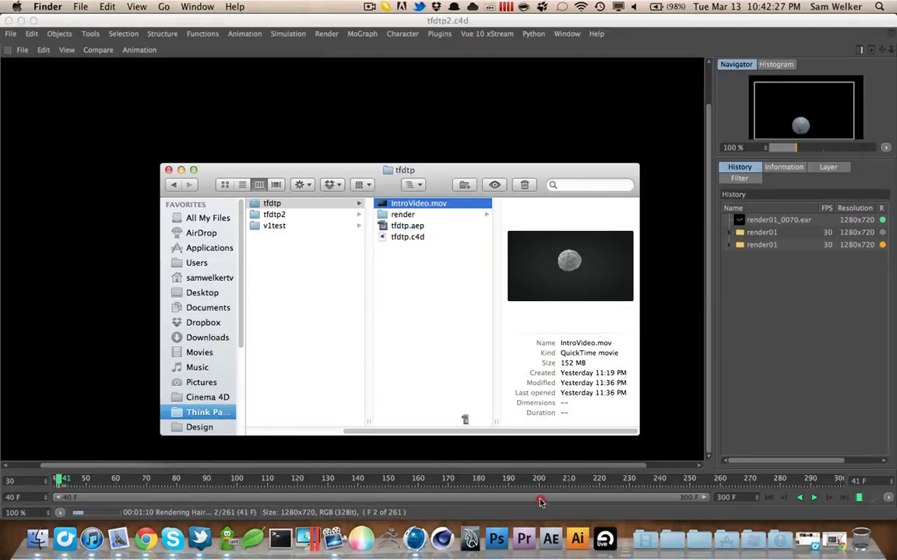
pyautogui.click(550, 539)
pyautogui.click(419, 227)
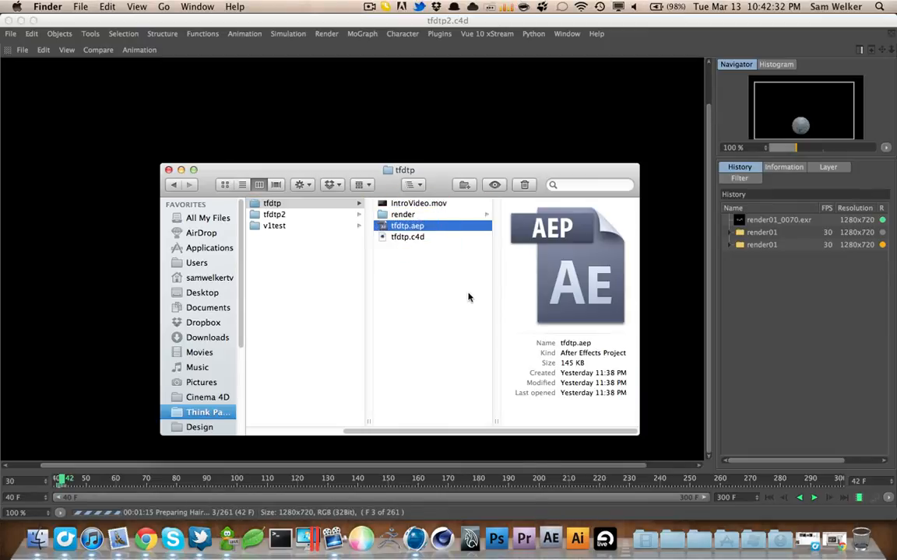
# Check which applications can open tfdtp.aep in its file info, leave the default unchanged, and dismiss the info and Finder windows
pyautogui.rightClick(422, 227)
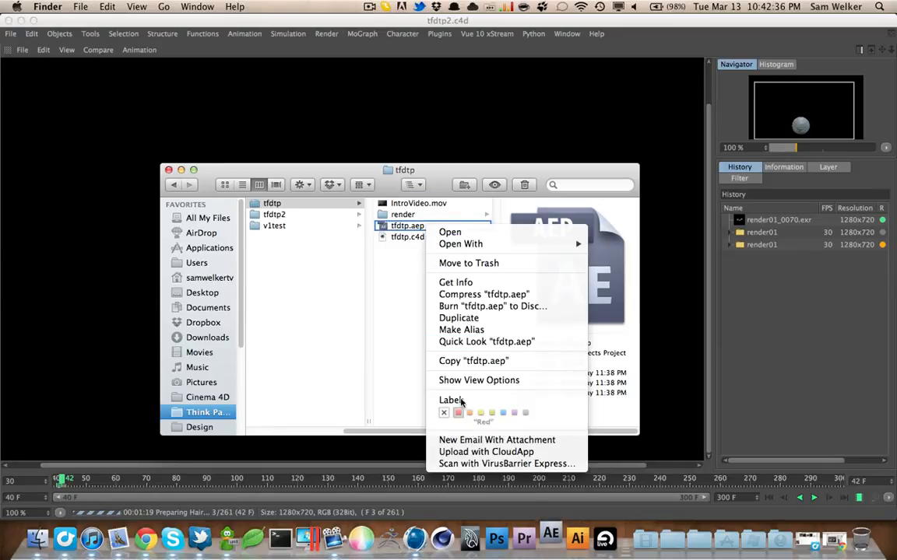
pyautogui.click(455, 294)
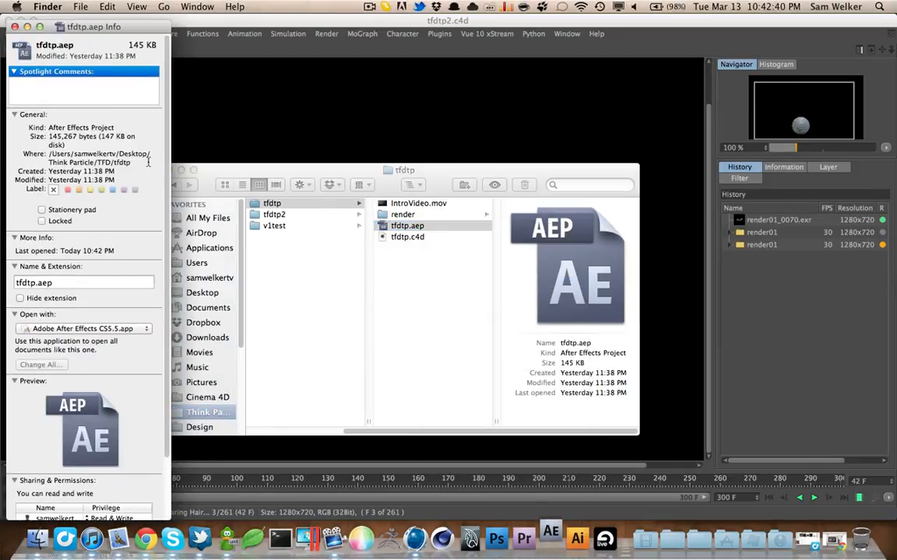
pyautogui.moveTo(164, 140); pyautogui.dragTo(146, 220)
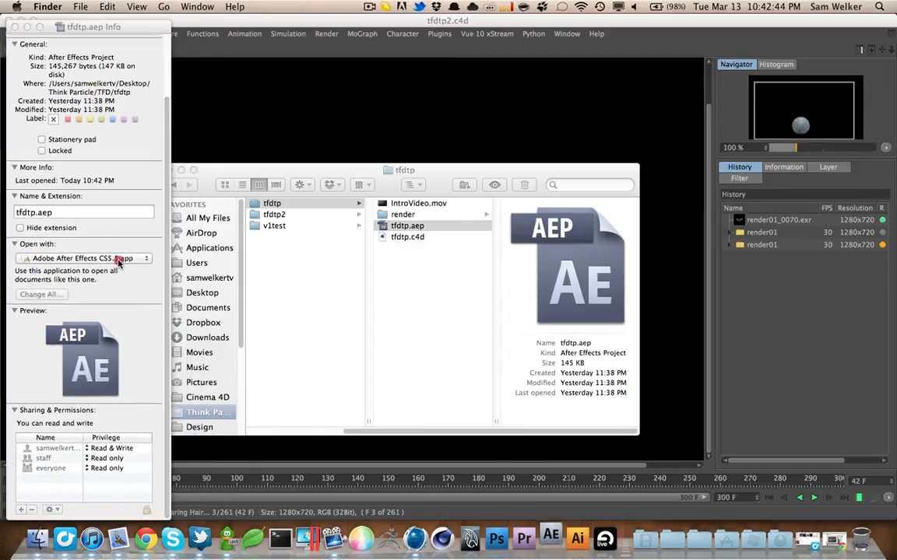
pyautogui.click(117, 265)
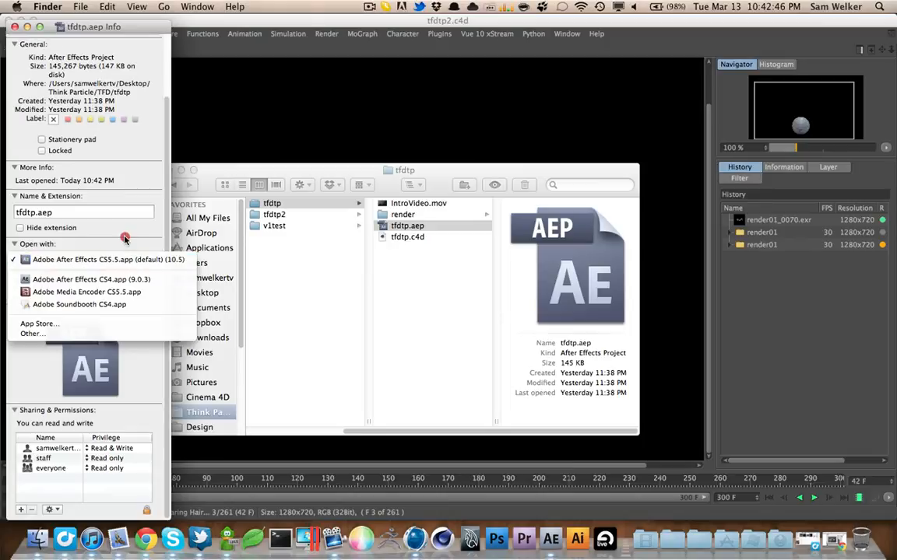
pyautogui.click(121, 233)
pyautogui.click(110, 260)
pyautogui.click(110, 243)
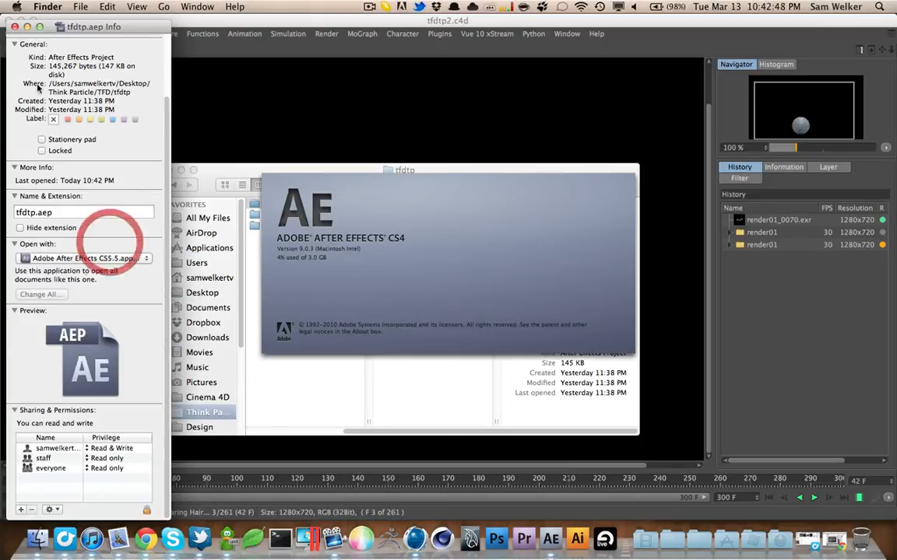
pyautogui.click(15, 27)
pyautogui.click(179, 170)
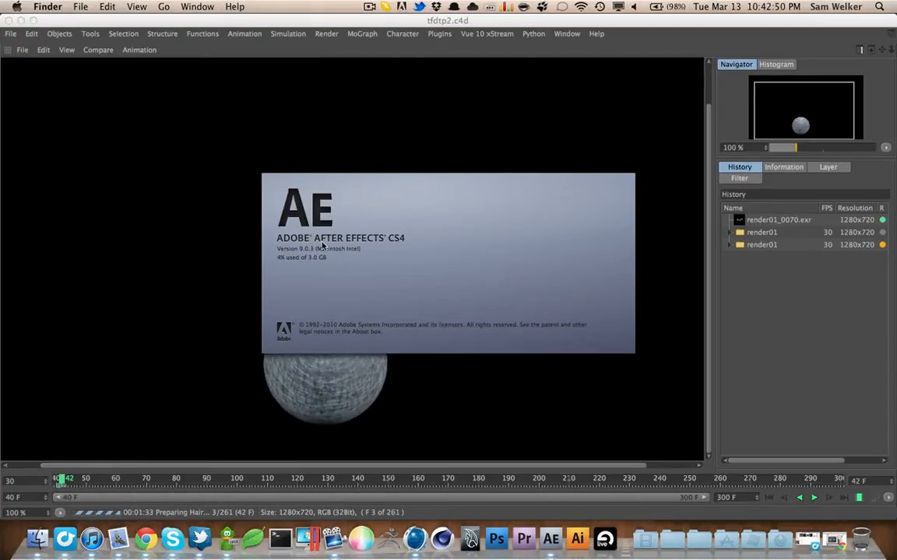
pyautogui.moveTo(66, 478); pyautogui.dragTo(50, 481)
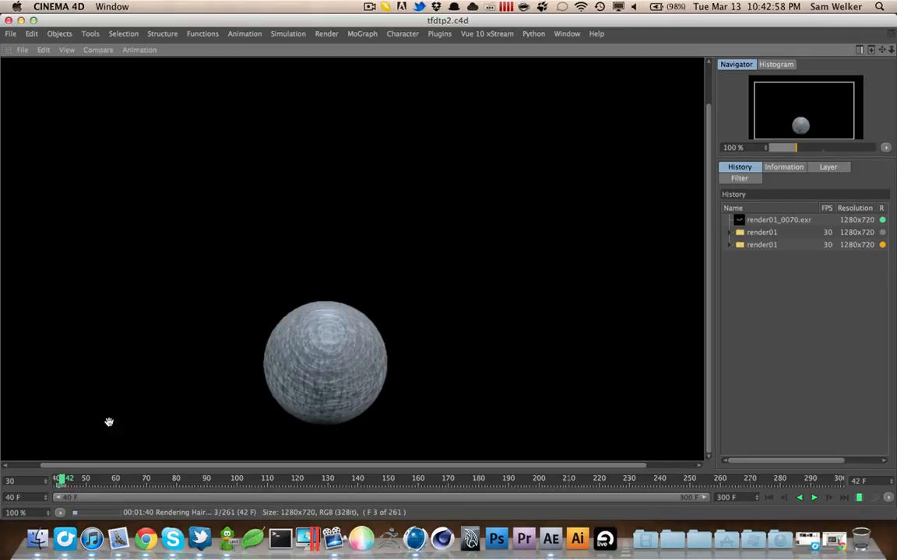
pyautogui.hotkey('ctrl', 'Tab')
pyautogui.hotkey('ctrl', 'Tab')
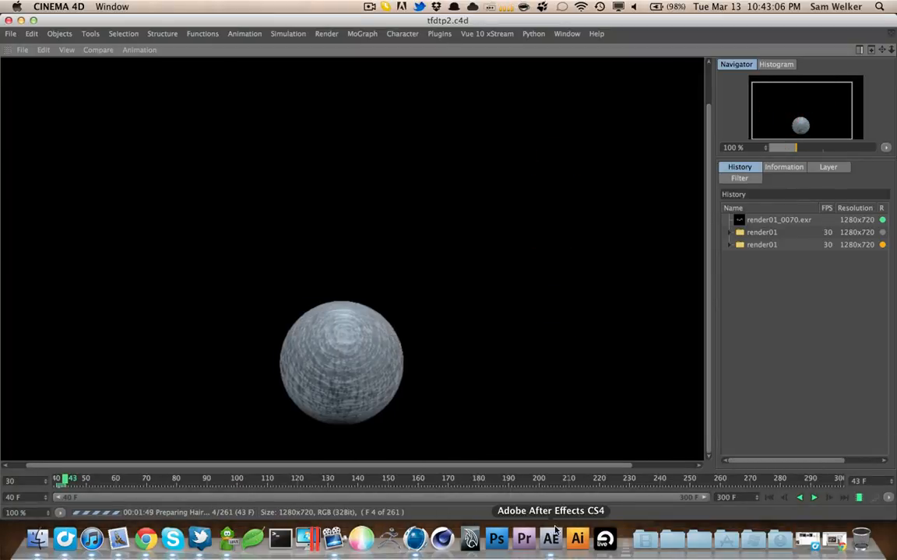
pyautogui.click(416, 539)
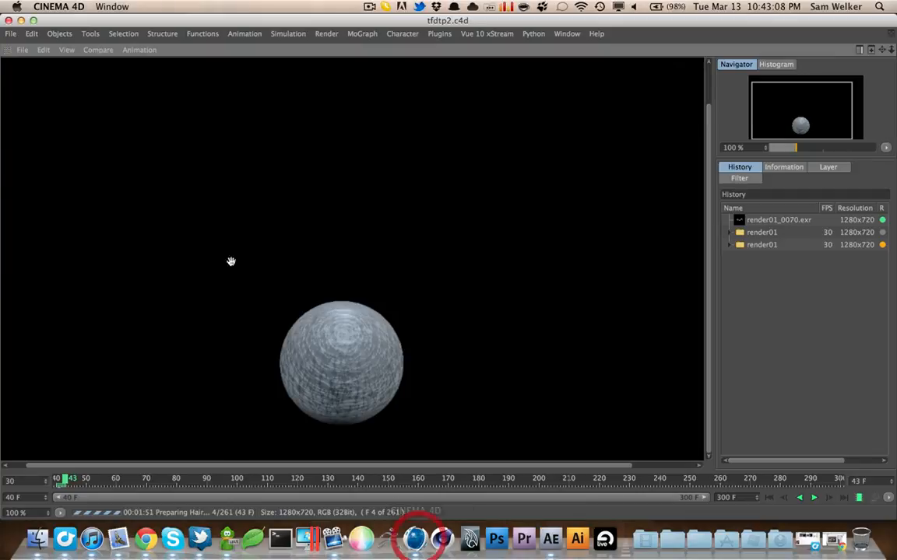
# Minimize the Cinema 4D window, clear the chat window off the desktop, and bring Cinema 4D back
pyautogui.click(21, 20)
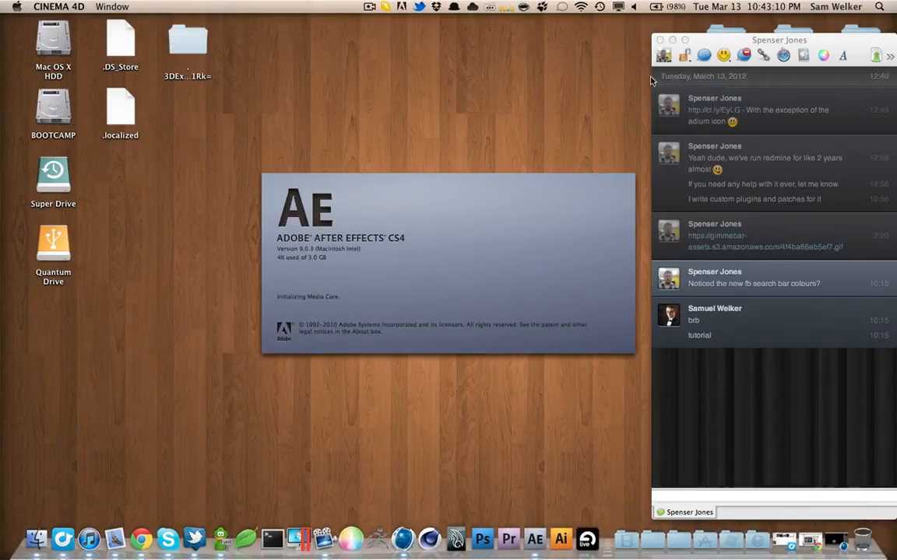
pyautogui.click(661, 41)
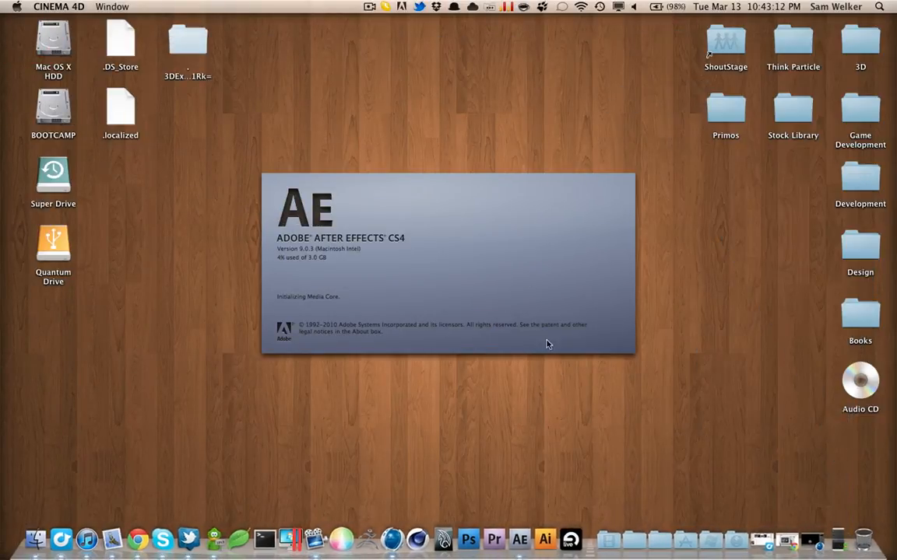
pyautogui.click(813, 542)
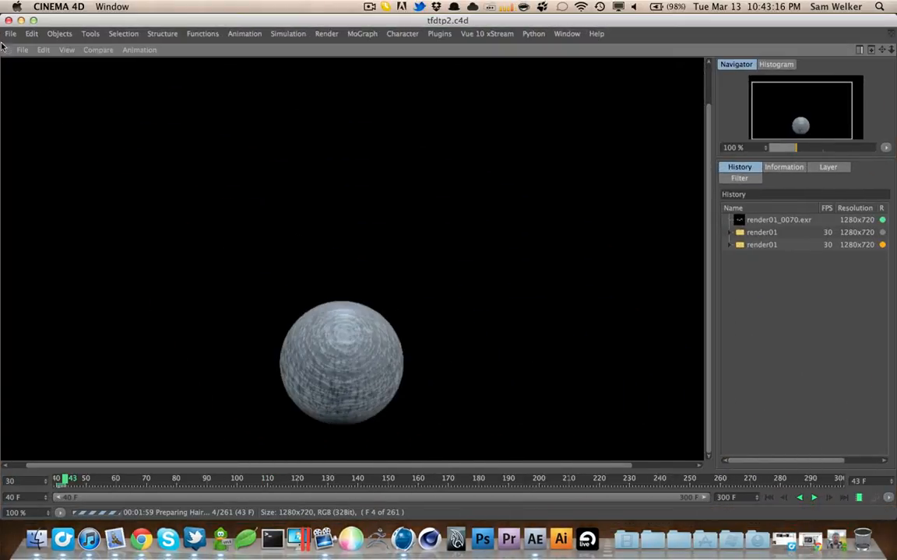
# Return the Picture Viewer to its normal docked size and minimize the Cinema 4D window
pyautogui.hotkey('ctrl', 'Tab')
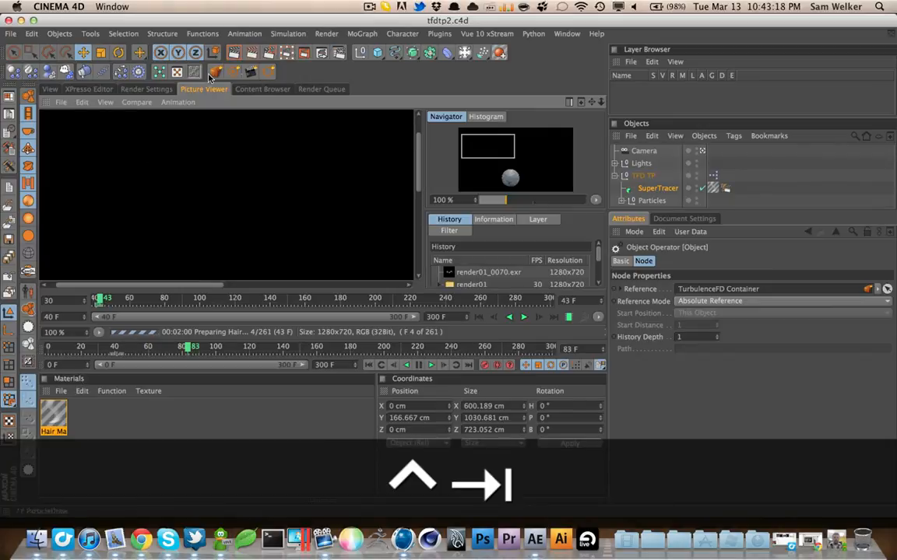
pyautogui.click(261, 88)
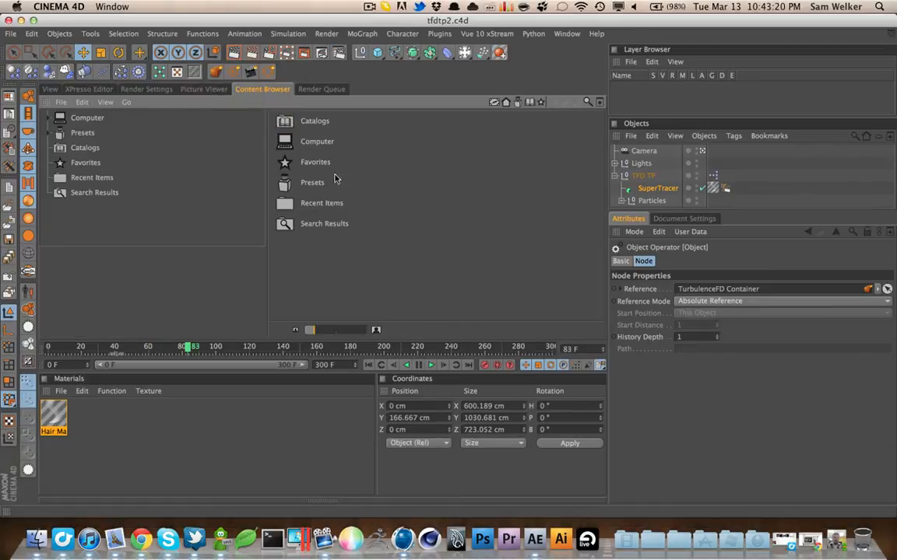
pyautogui.click(196, 89)
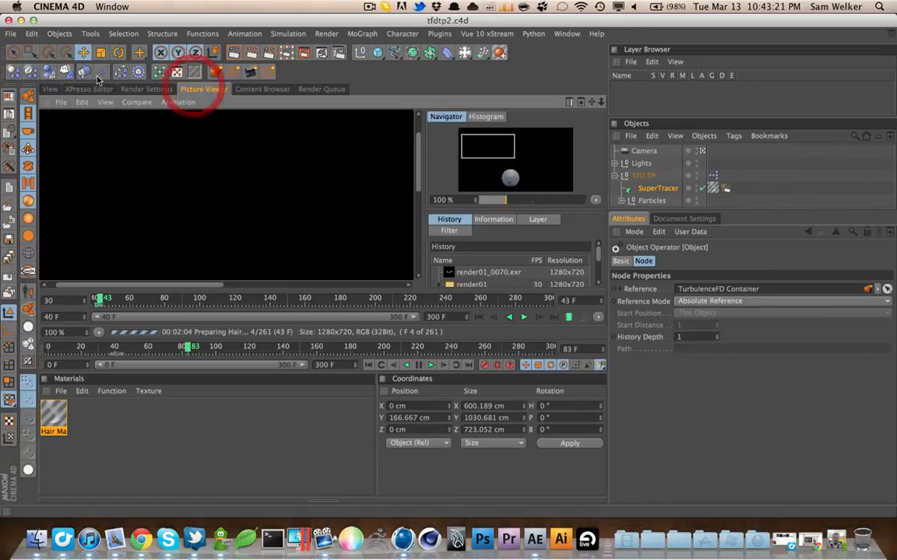
pyautogui.click(21, 21)
pyautogui.click(175, 190)
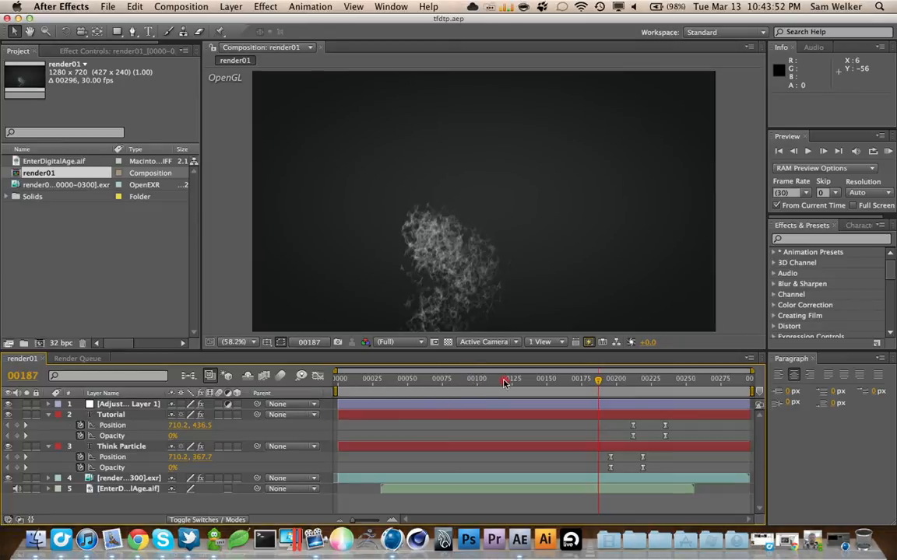
# In After Effects, move the render01 composition to frame 85 and show the EXR layer's Timewarp effect settings
pyautogui.click(477, 382)
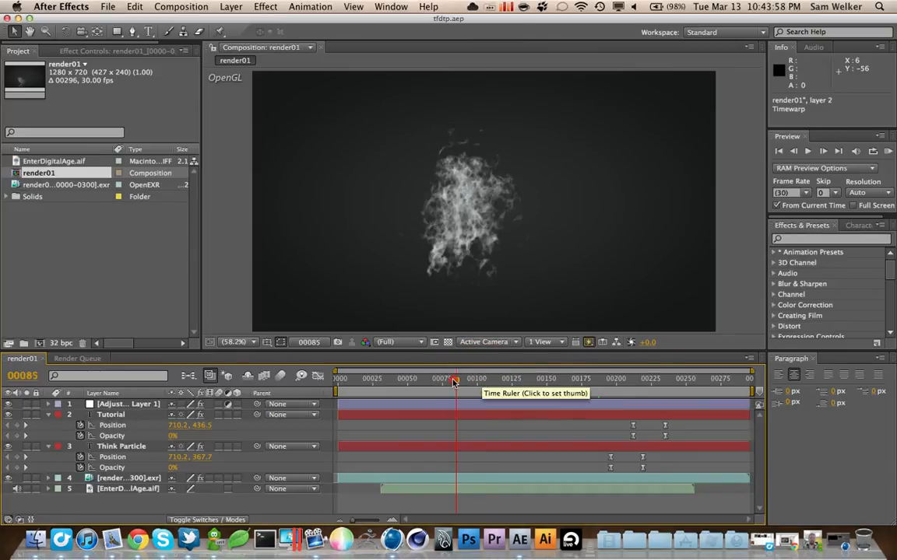
pyautogui.click(456, 379)
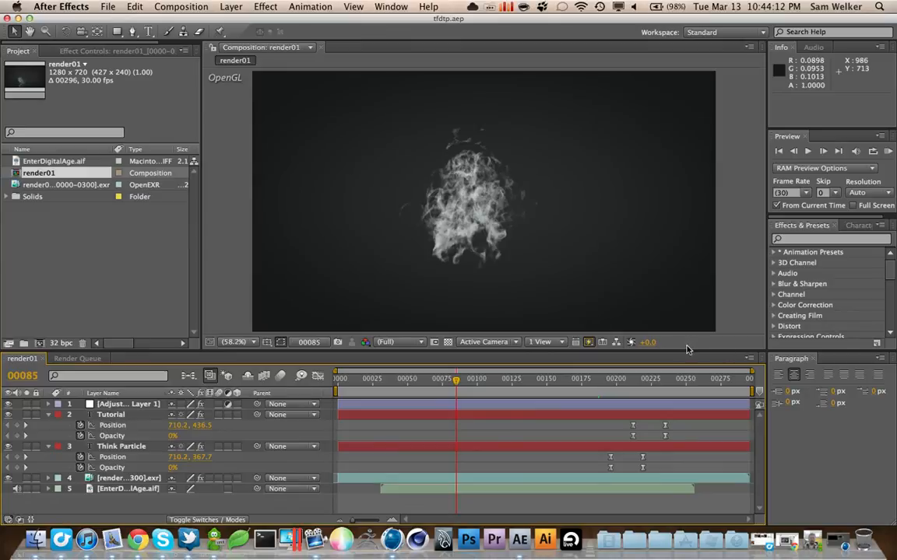
pyautogui.click(116, 50)
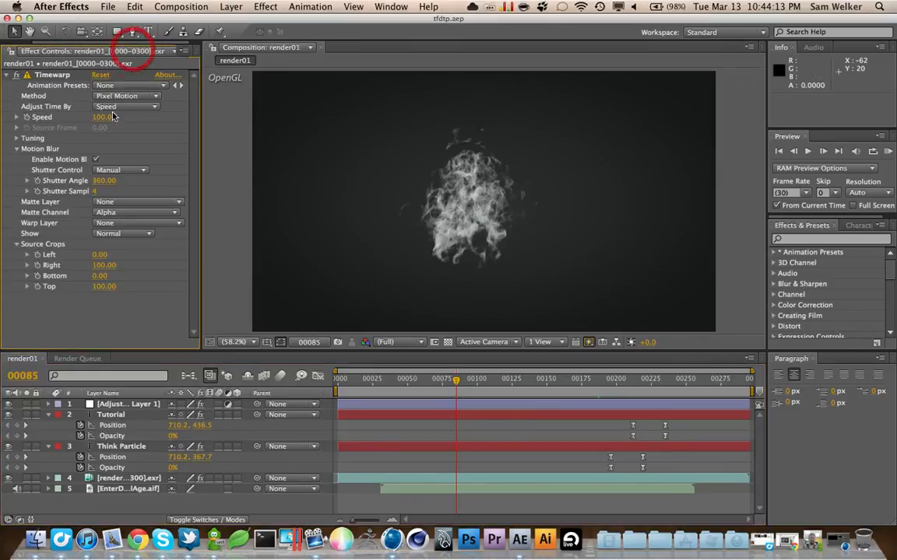
pyautogui.click(54, 76)
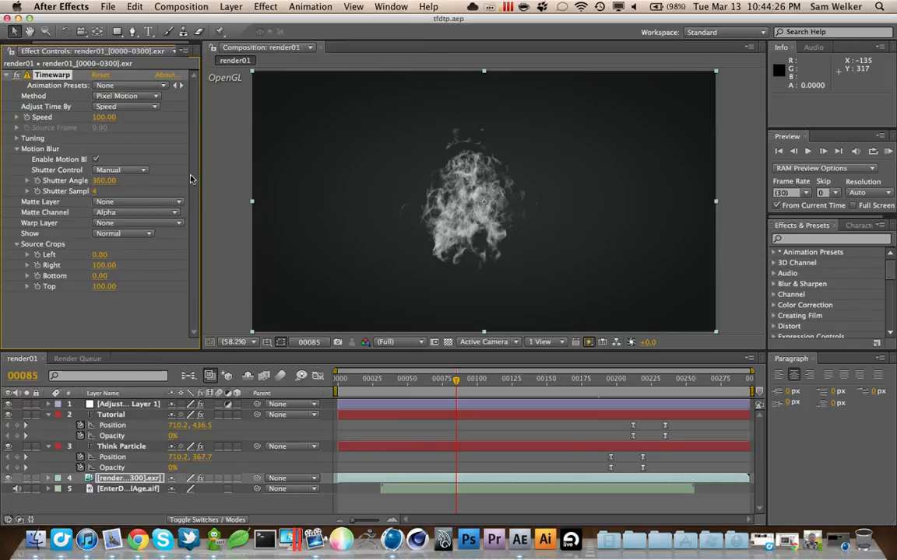
# Check the result of the EXR layer's Timewarp motion blur at frames 86 and 90
pyautogui.click(95, 160)
pyautogui.click(457, 381)
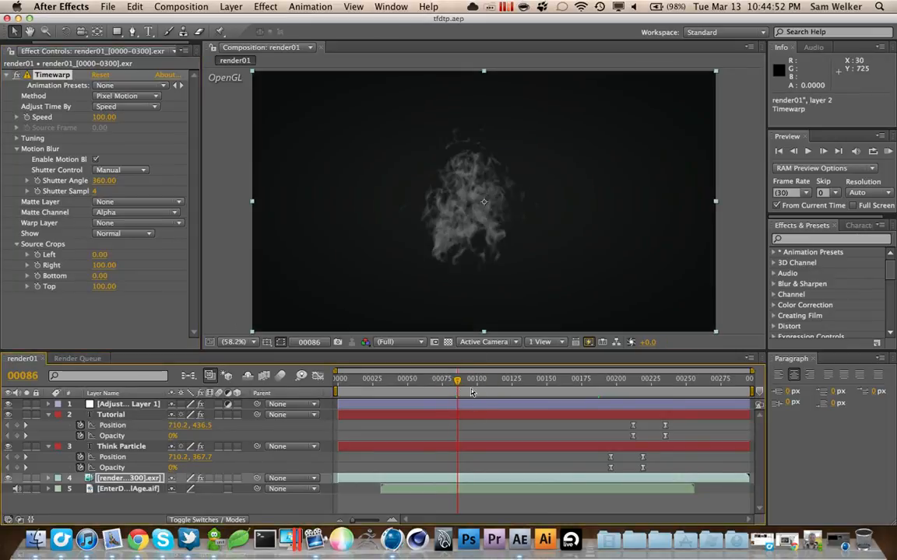
pyautogui.click(463, 381)
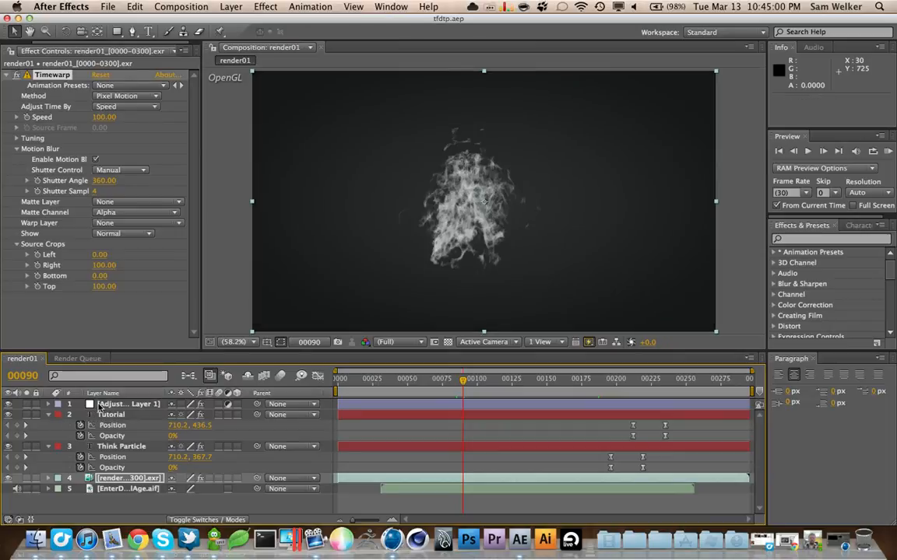
# Inspect the adjustment layer's Curves and the Think Particle title's Glow, and collapse the properties of both title layers
pyautogui.click(101, 403)
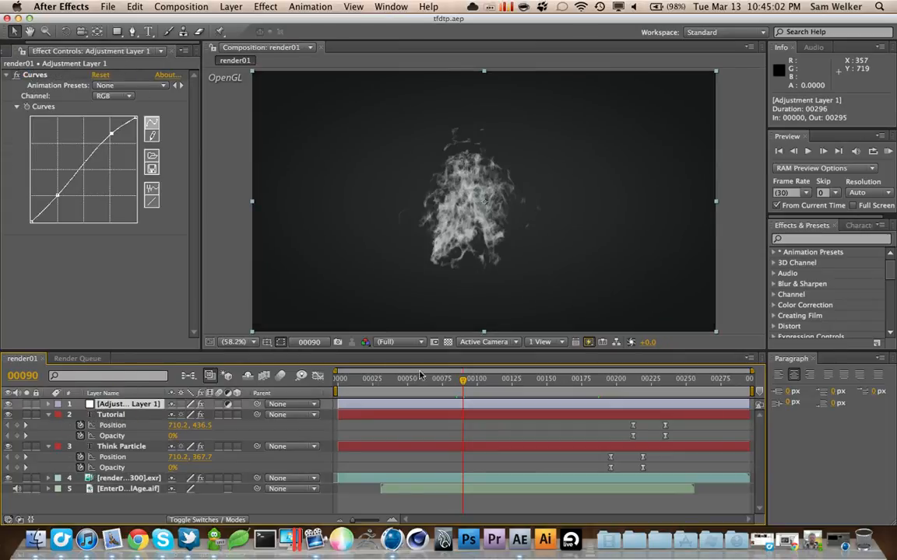
pyautogui.click(115, 445)
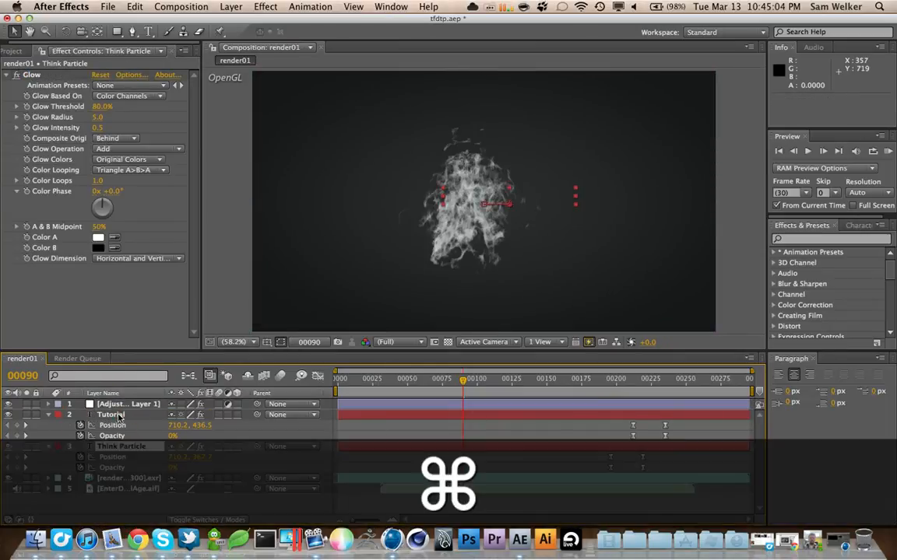
pyautogui.keyDown('super'); pyautogui.click(117, 415); pyautogui.keyUp('super')
pyautogui.click(48, 414)
pyautogui.click(55, 467)
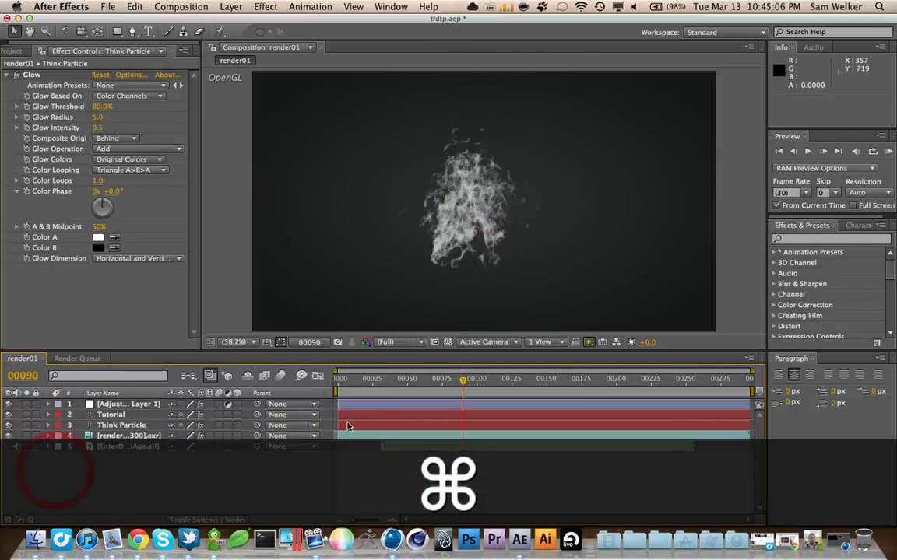
# Switch off the effects on the EXR layer and move the composition to frame 224
pyautogui.press('super+s')
pyautogui.moveTo(601, 380); pyautogui.dragTo(625, 381)
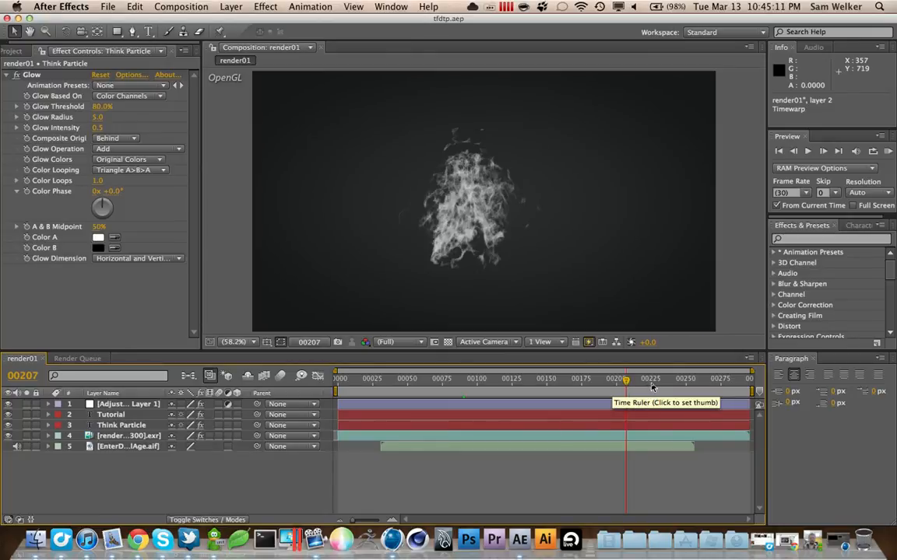
pyautogui.click(201, 435)
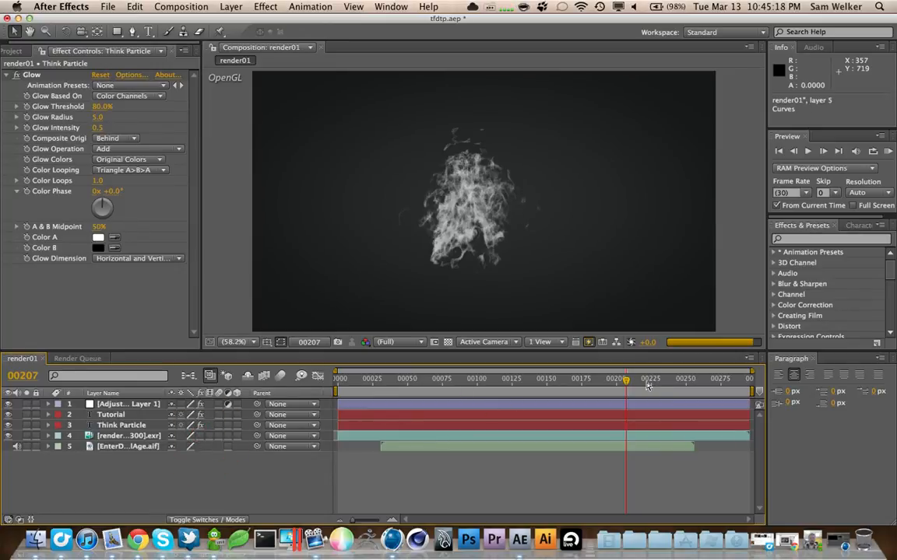
pyautogui.click(648, 381)
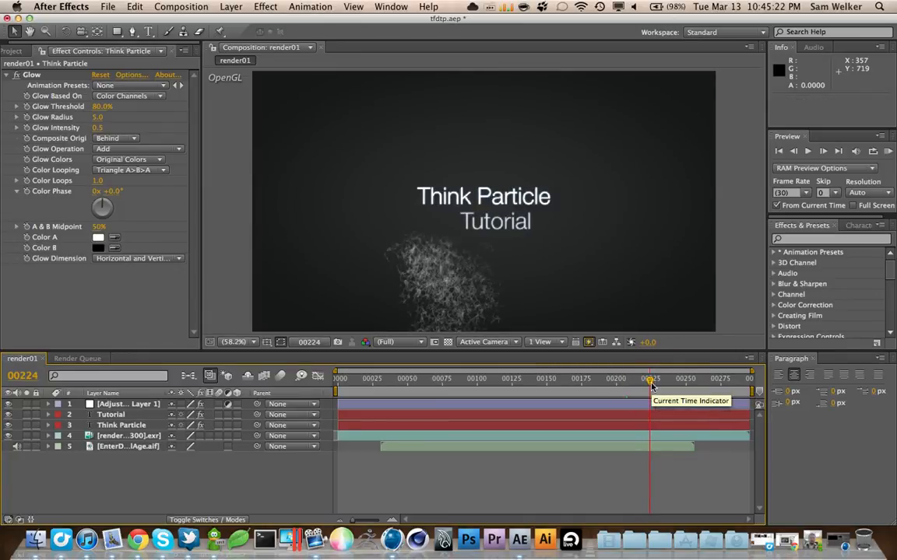
# View the titles over the particle render with the composition maximized, and check the composition at frame 262
pyautogui.press('`')
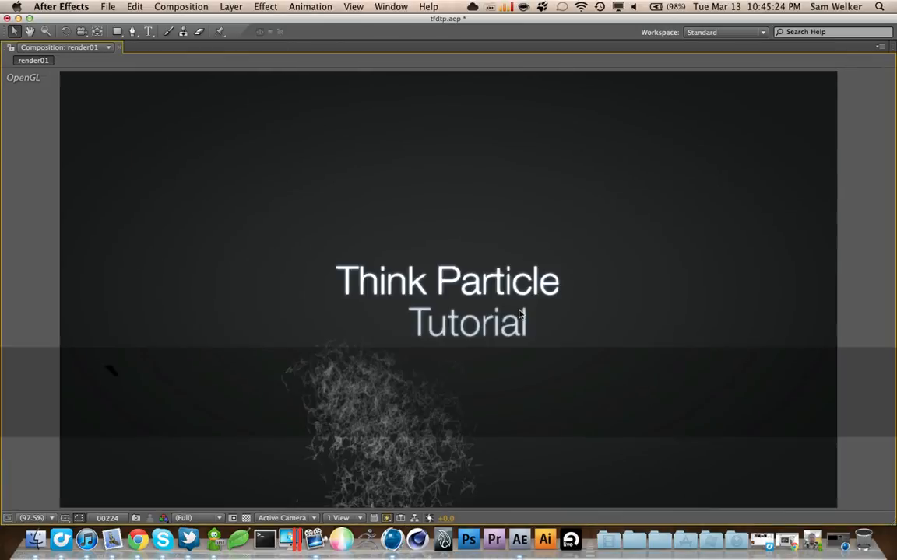
pyautogui.press('`')
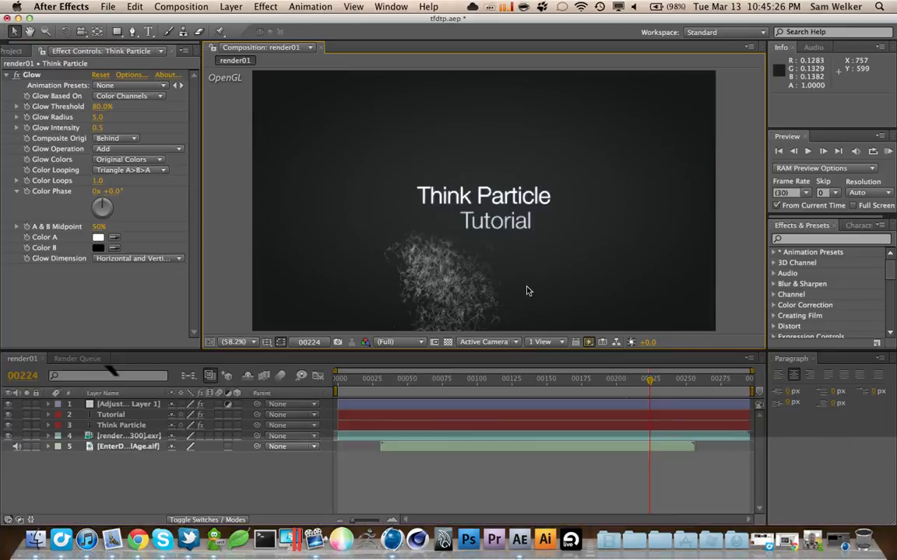
pyautogui.press('`')
pyautogui.press('`')
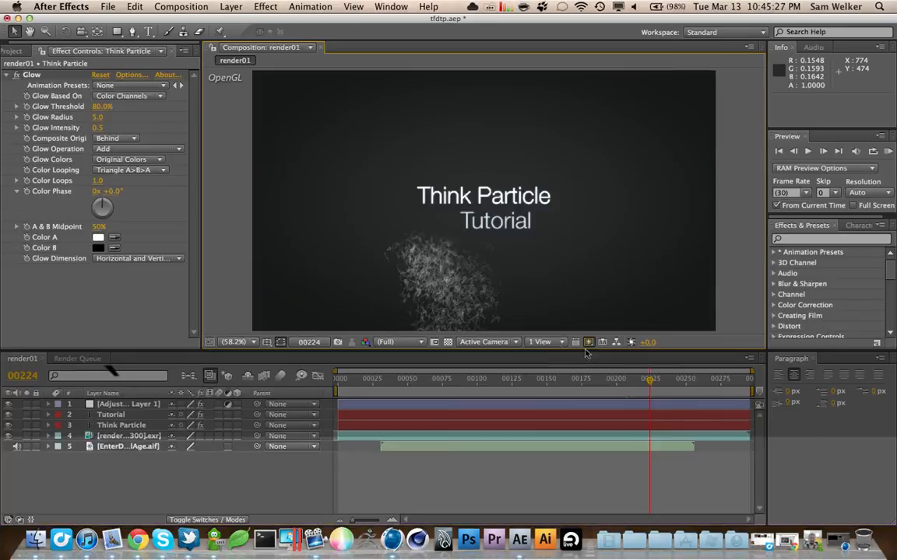
pyautogui.click(667, 379)
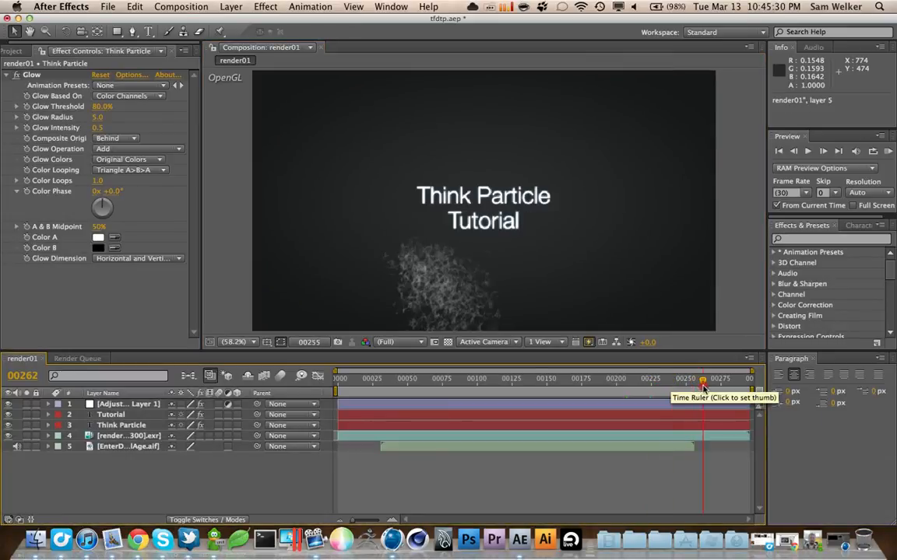
pyautogui.click(703, 380)
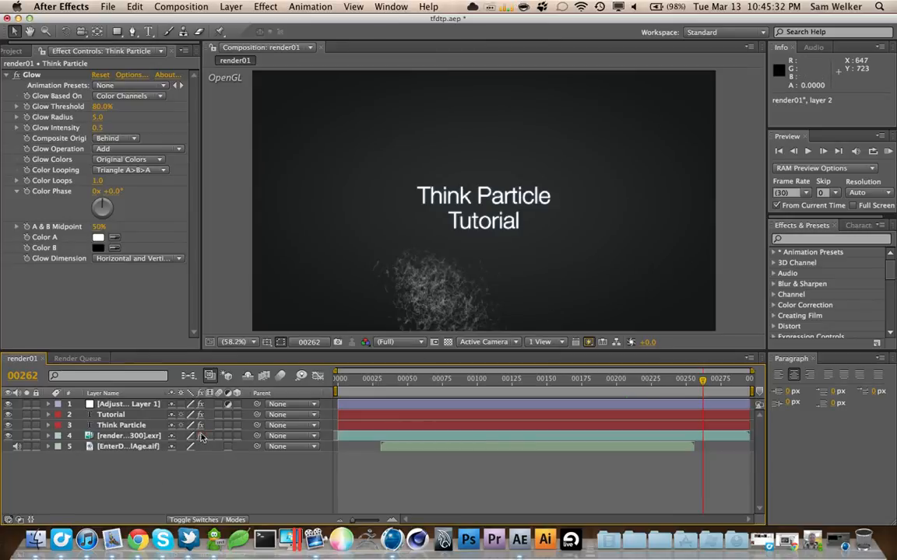
# Save the compositing project and quit After Effects
pyautogui.press('super+s')
pyautogui.press('super+q')
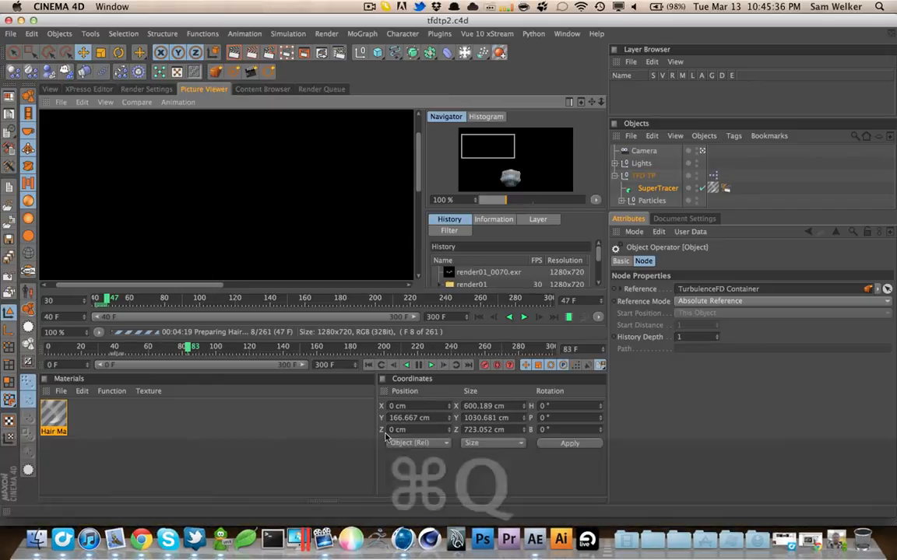
# Enlarge Cinema 4D's Picture Viewer to look over the first frames of the running render, and restore its size
pyautogui.hotkey('ctrl', 'Tab')
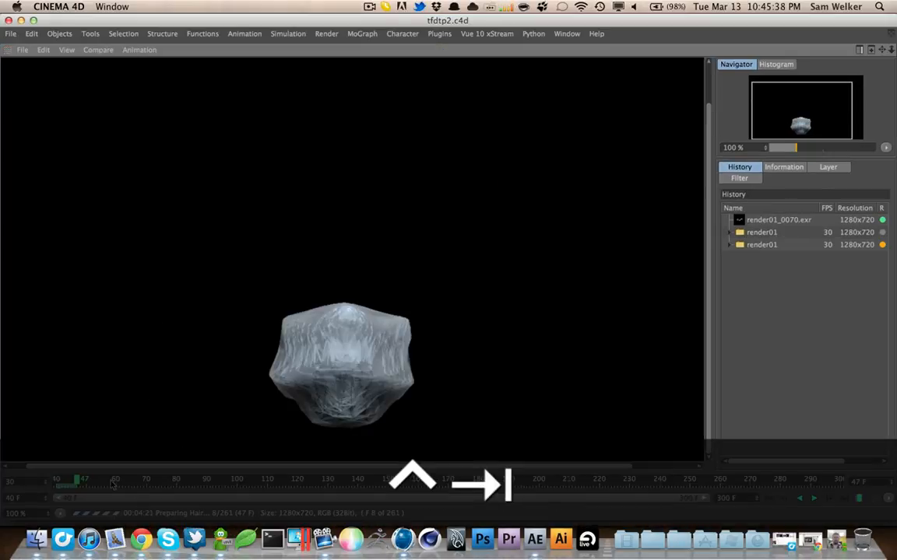
pyautogui.moveTo(62, 482); pyautogui.dragTo(81, 479)
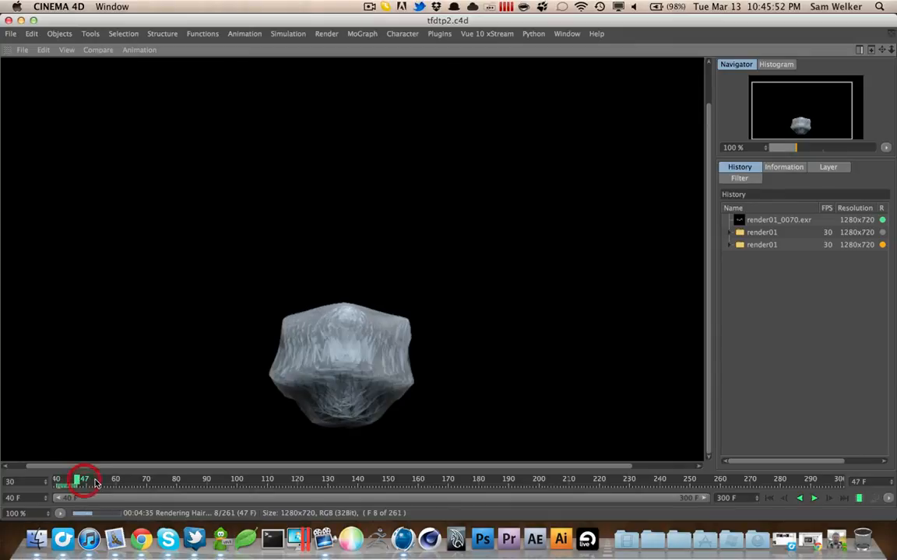
pyautogui.hotkey('ctrl', 'Tab')
# Show the SuperTracer's object properties with its distance limits and compare them with the latest rendered frame
pyautogui.click(665, 189)
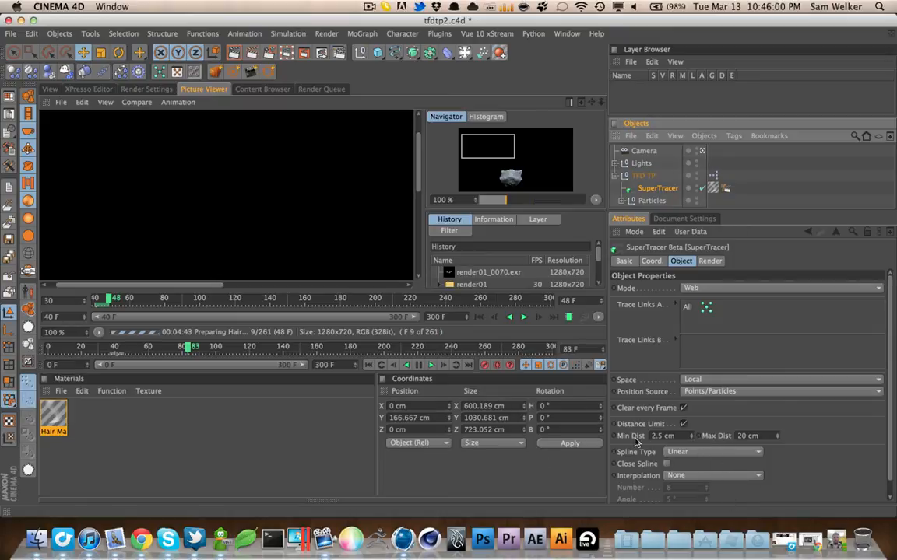
pyautogui.hotkey('ctrl', 'Tab')
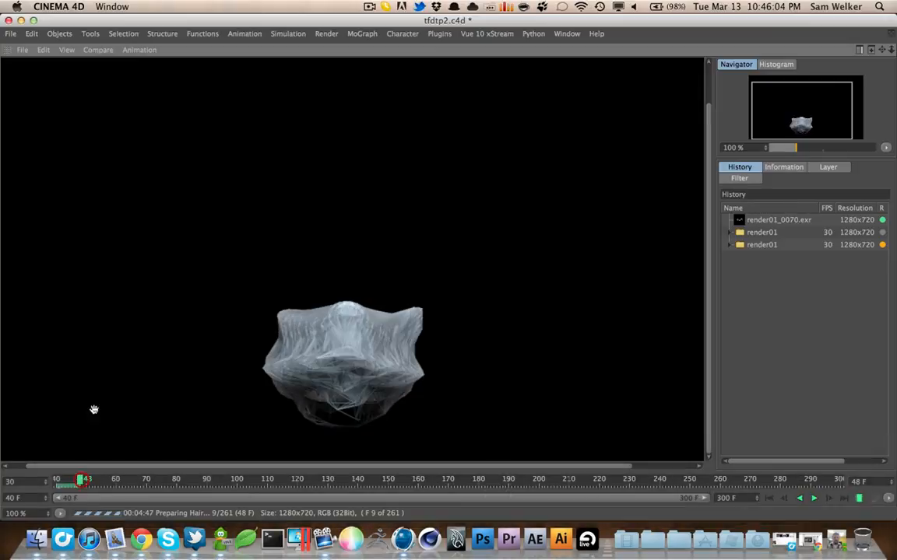
pyautogui.hotkey('ctrl', 'Tab')
# Render the perspective view at frames 62 and 75 to preview the hair web
pyautogui.click(49, 89)
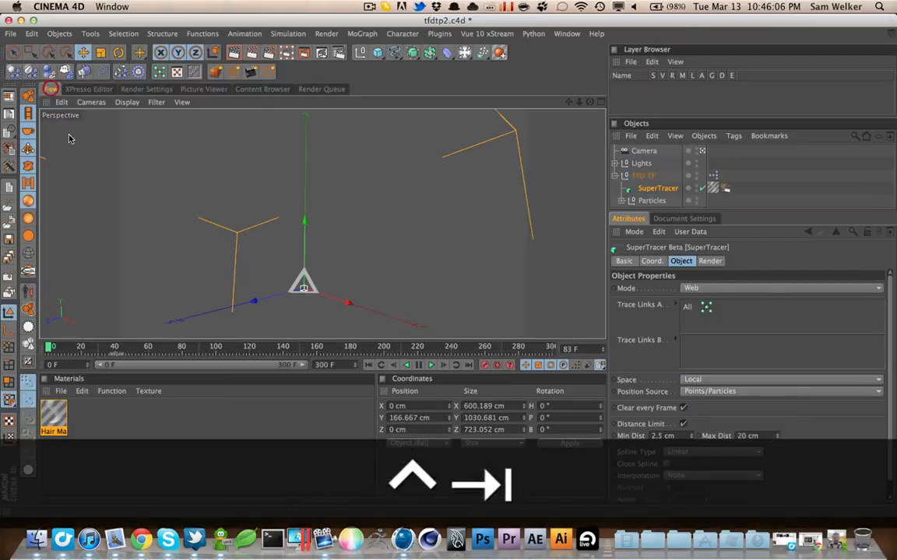
pyautogui.click(48, 348)
pyautogui.moveTo(48, 348); pyautogui.dragTo(154, 346)
pyautogui.press('super+r')
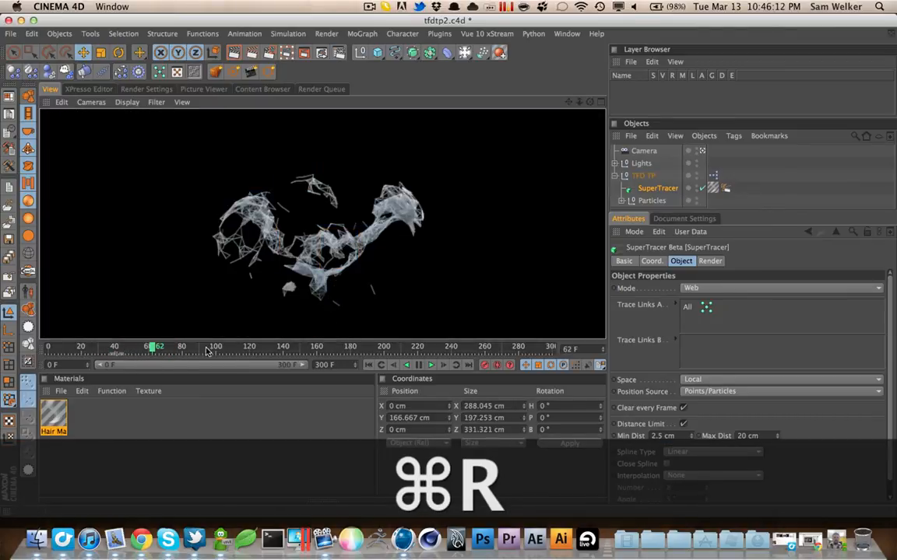
pyautogui.click(174, 347)
pyautogui.press('super+r')
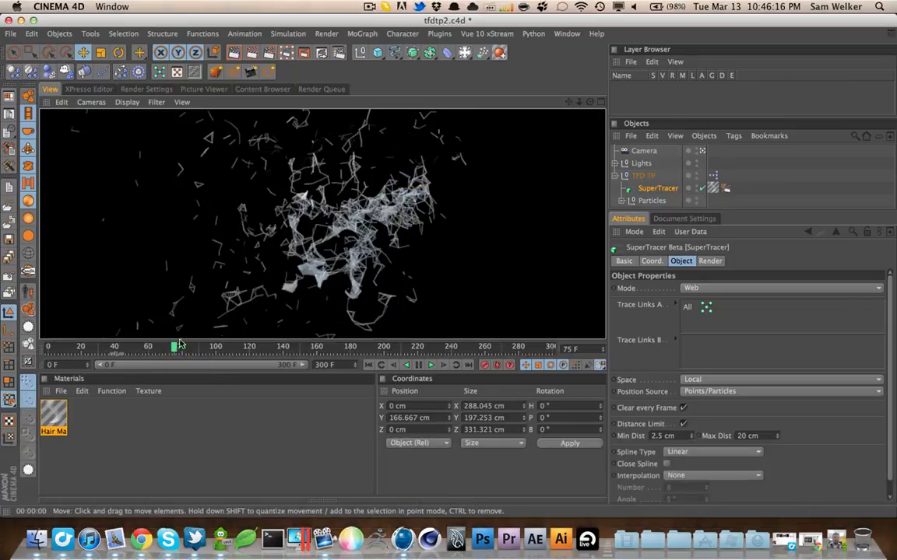
# Move the animation to frame 127 and save the scene
pyautogui.click(183, 347)
pyautogui.moveTo(183, 347); pyautogui.dragTo(216, 348)
pyautogui.moveTo(156, 350); pyautogui.dragTo(263, 357)
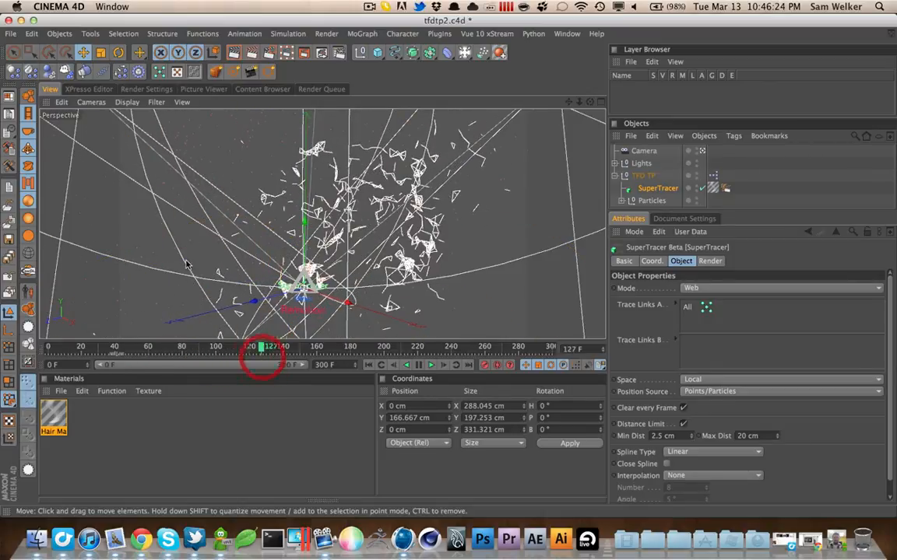
pyautogui.press('super+s')
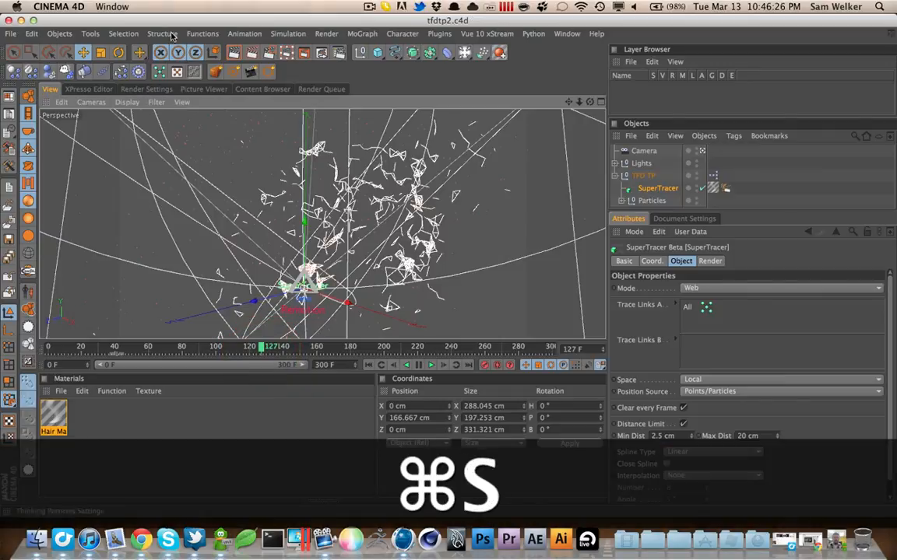
pyautogui.click(151, 89)
pyautogui.click(51, 89)
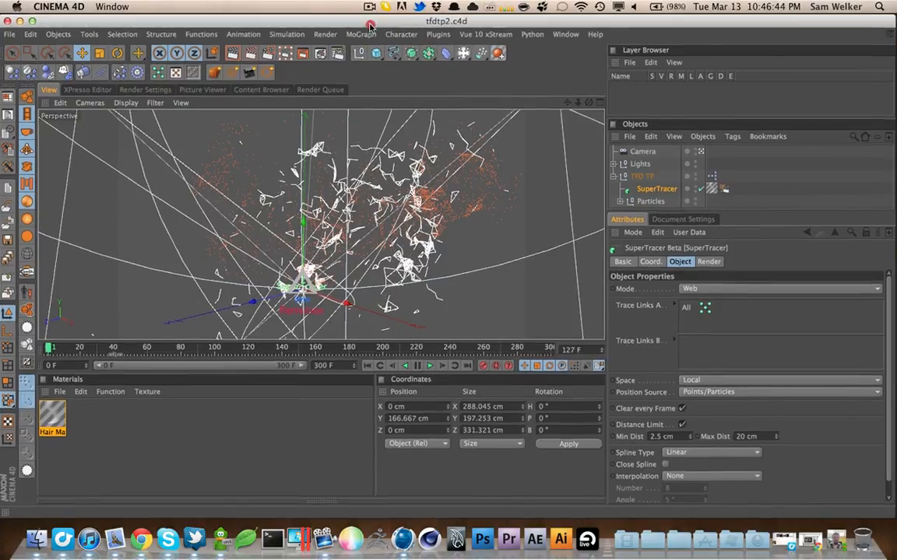
pyautogui.moveTo(47, 18); pyautogui.dragTo(67, 42)
pyautogui.click(53, 44)
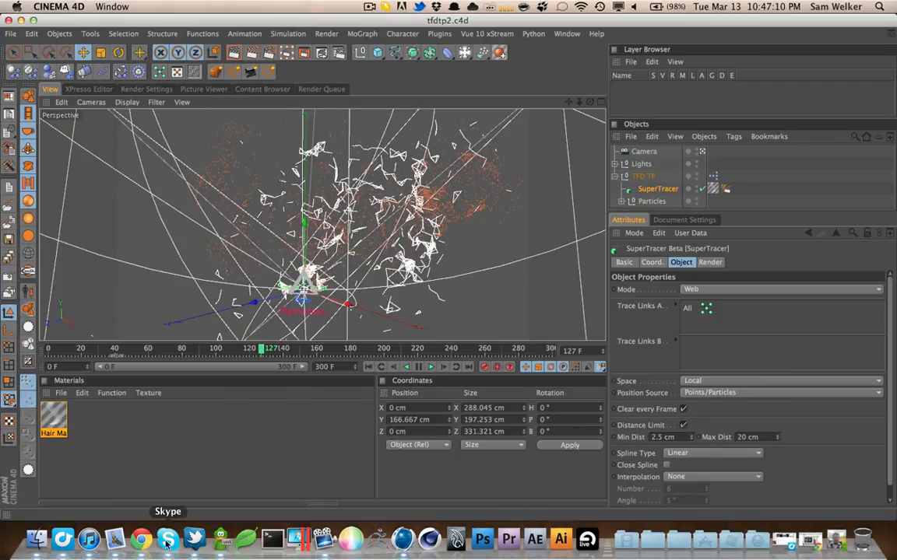
# Switch to Chrome and load the presenter's Daily Sketchings website in the current tab
pyautogui.click(141, 539)
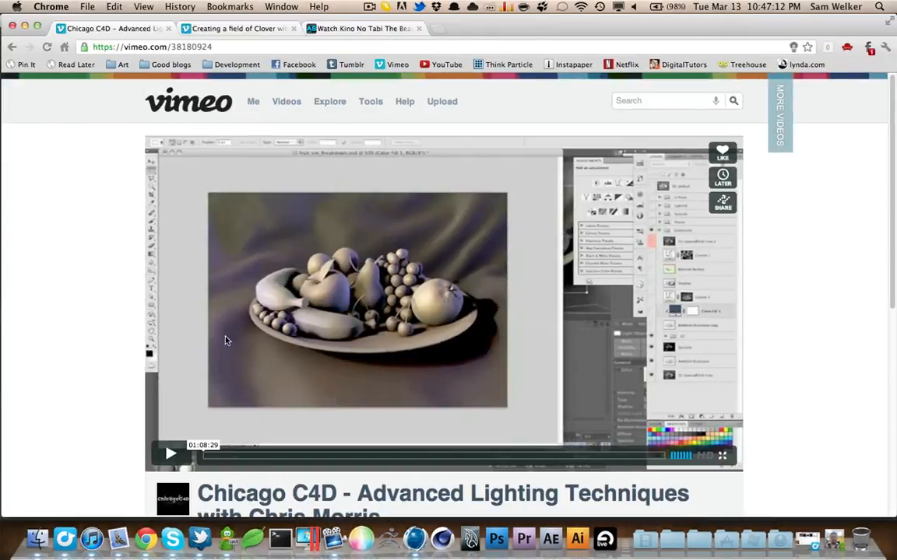
pyautogui.click(304, 46)
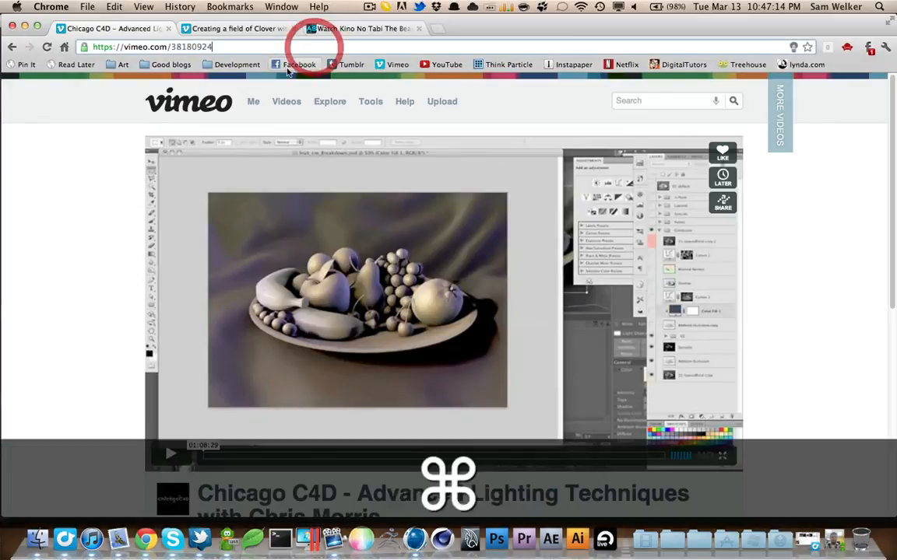
pyautogui.press('super+a')
pyautogui.write('samwelker.com')
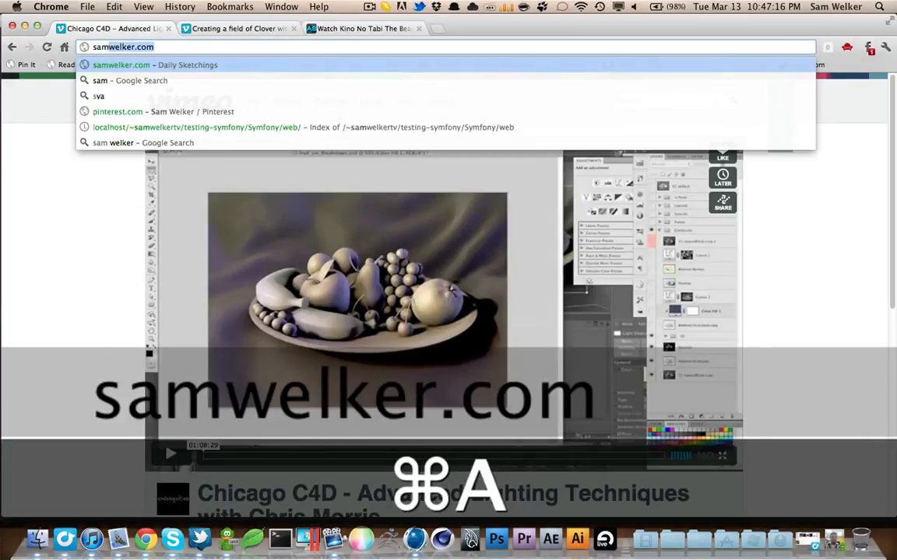
pyautogui.press('Return')
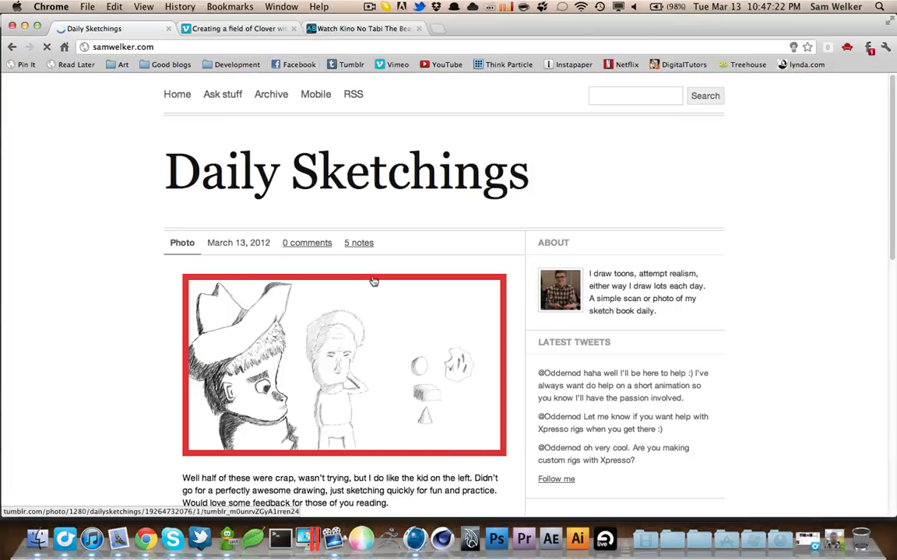
# Look through the sketch posts on the Daily Sketchings blog and minimize the browser window
pyautogui.scroll(-10, 373, 272)
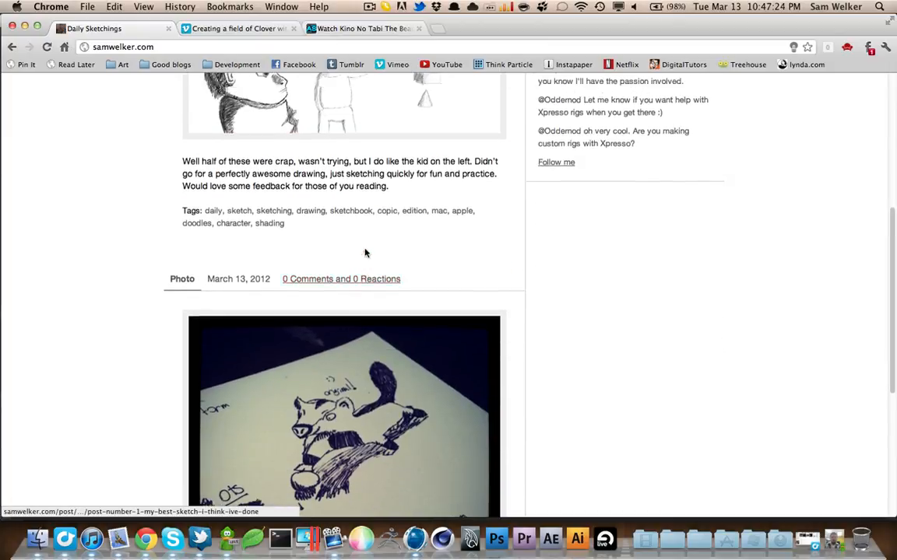
pyautogui.scroll(6, 365, 253)
pyautogui.scroll(-12, 327, 256)
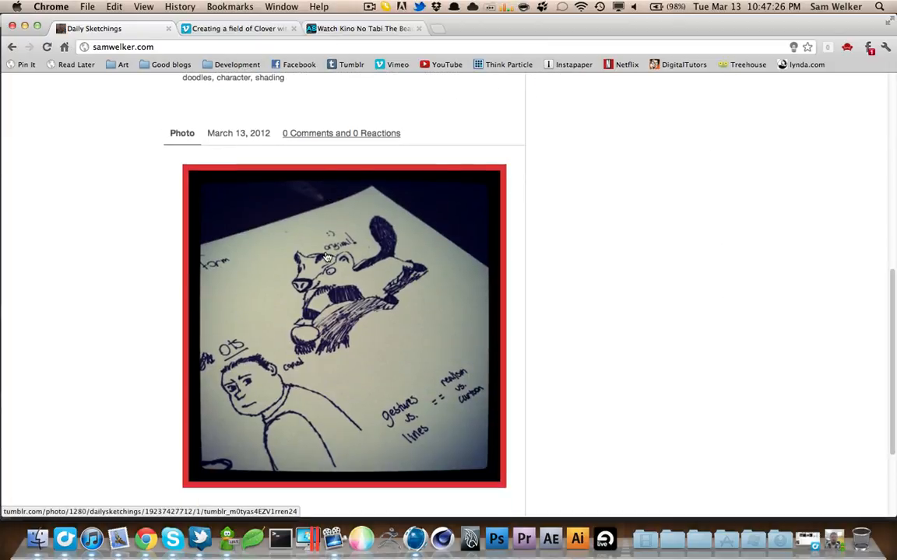
pyautogui.scroll(-5, 327, 257)
pyautogui.scroll(15, 330, 255)
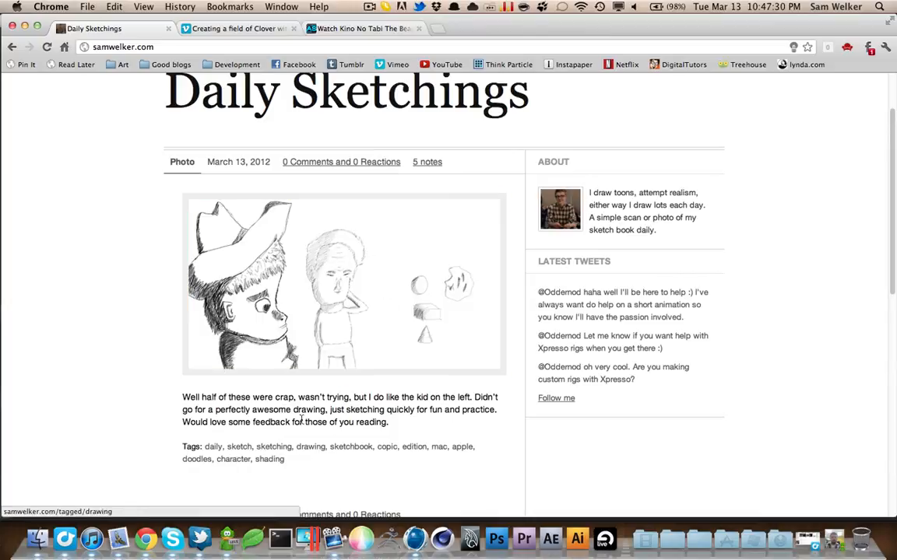
pyautogui.scroll(-2, 288, 397)
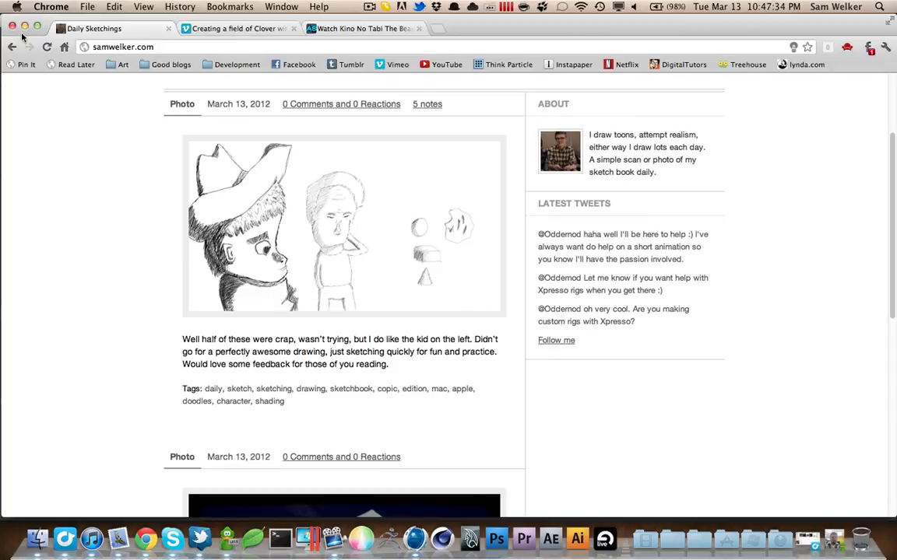
pyautogui.click(24, 26)
pyautogui.click(269, 23)
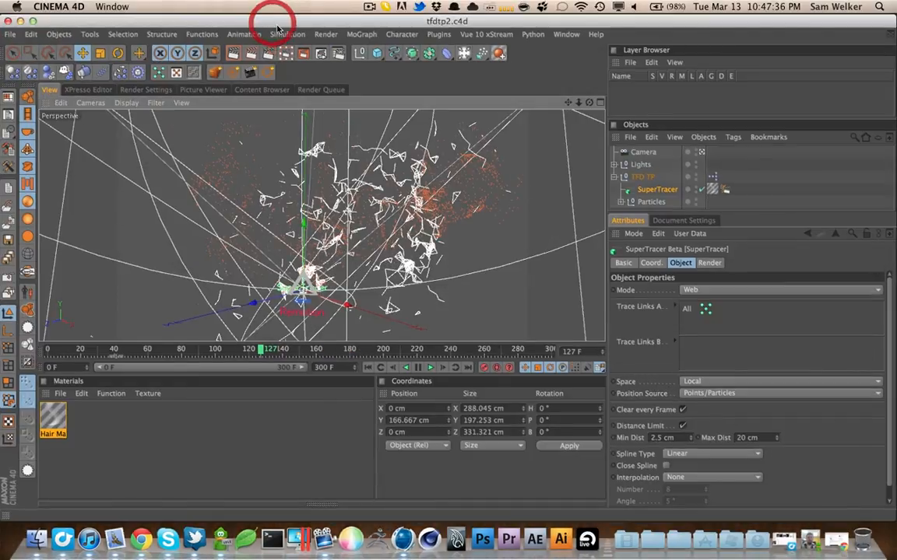
pyautogui.click(31, 21)
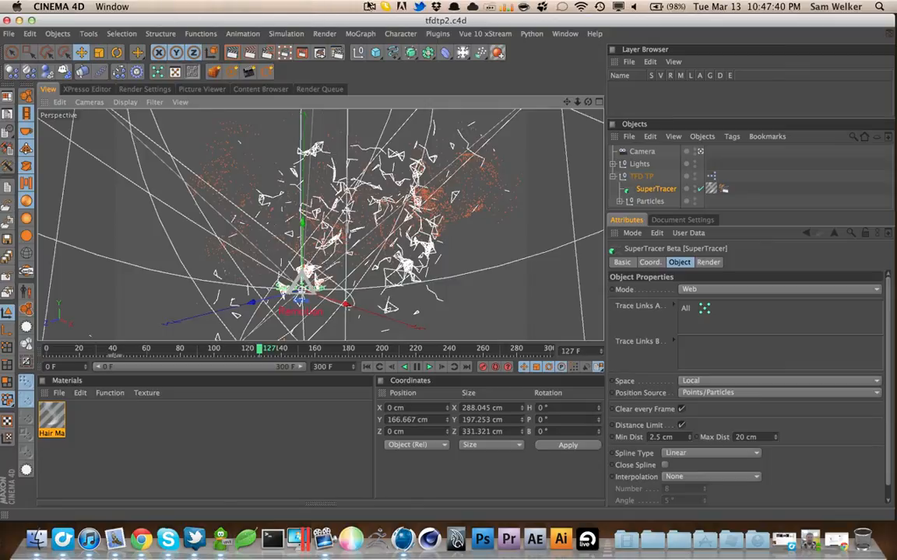
pyautogui.click(369, 6)
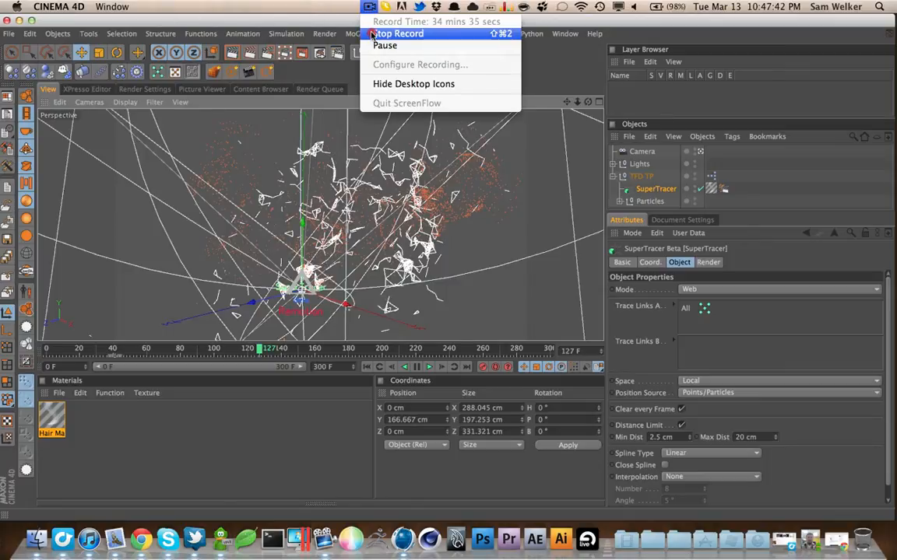